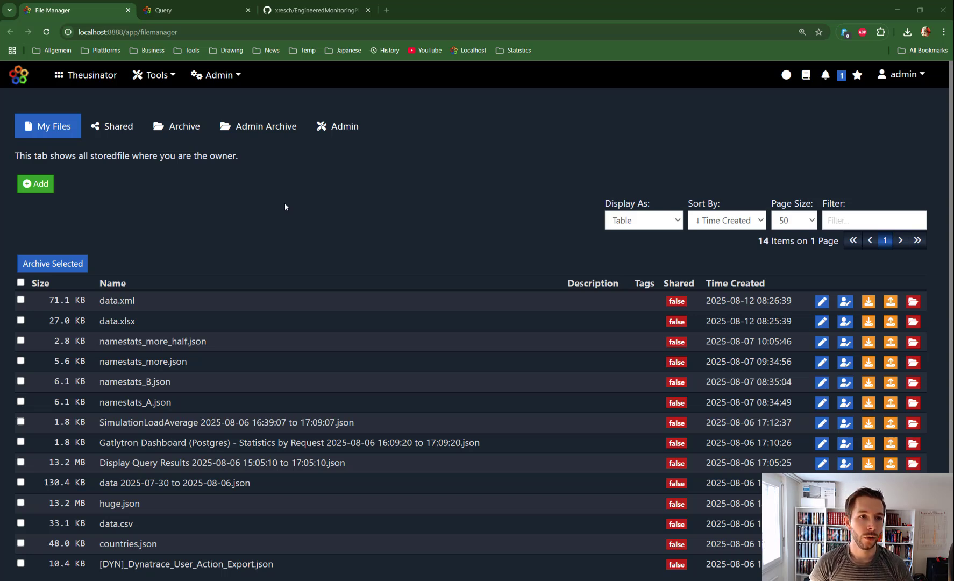
- Open user management in a separate browser tab and filter its permissions list by "File"
click(214, 82)
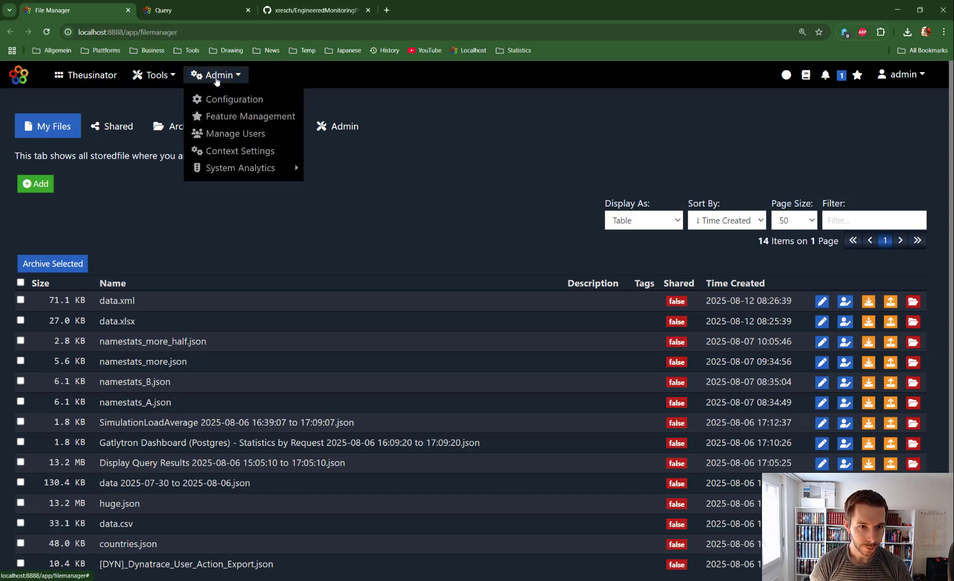
right_click(229, 137)
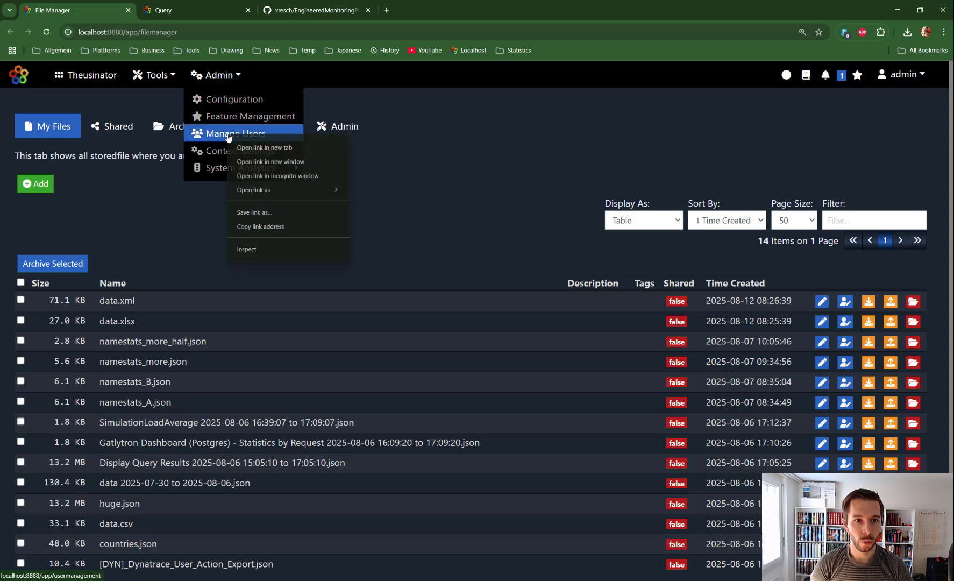
click(242, 144)
click(173, 11)
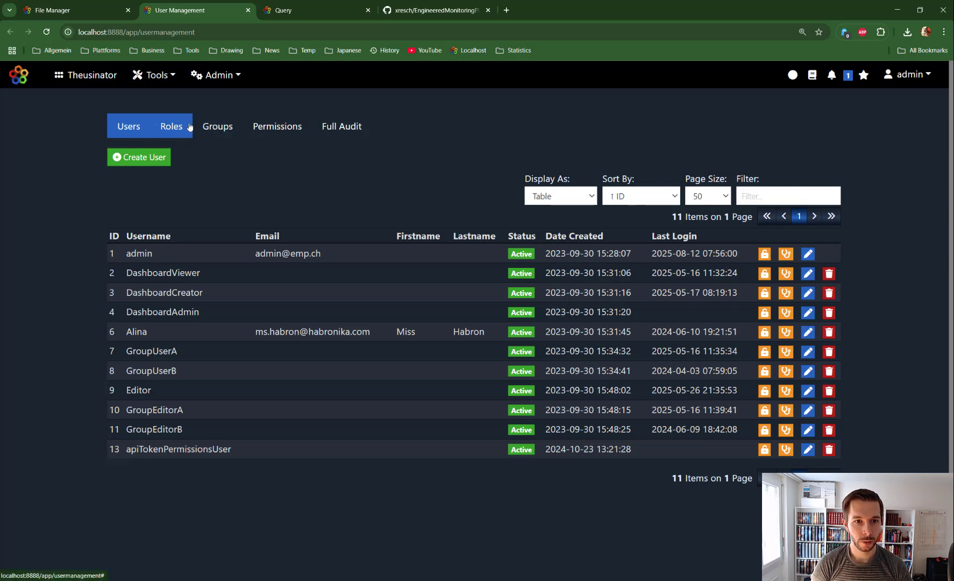
click(284, 126)
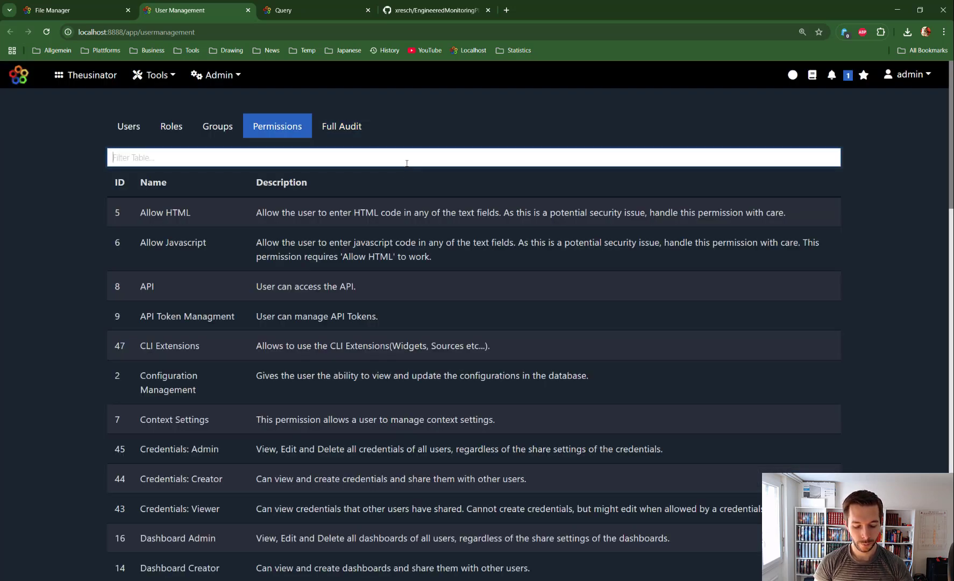
text(File)
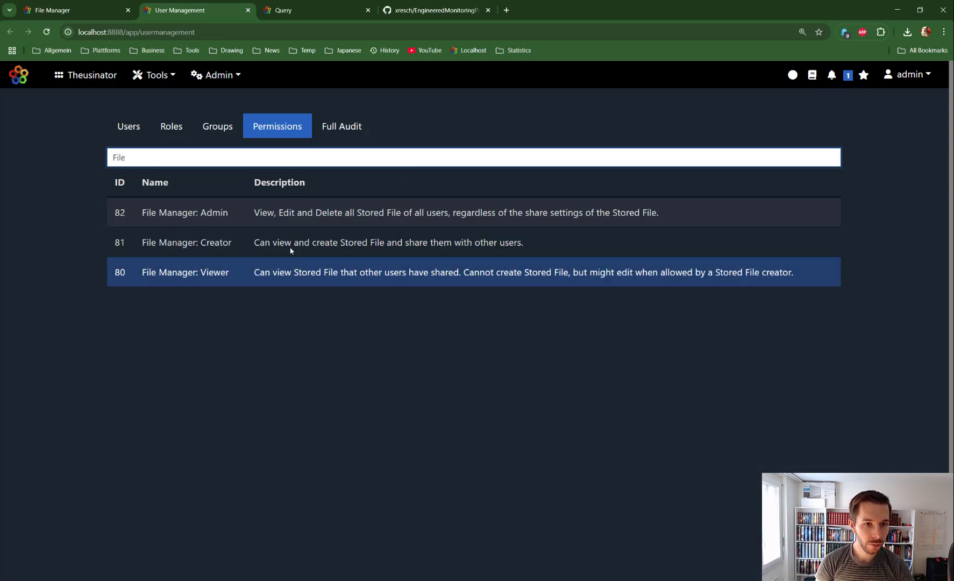
- Examine the File Manager permissions for Admin, Creator and Viewer and their descriptions
click(202, 224)
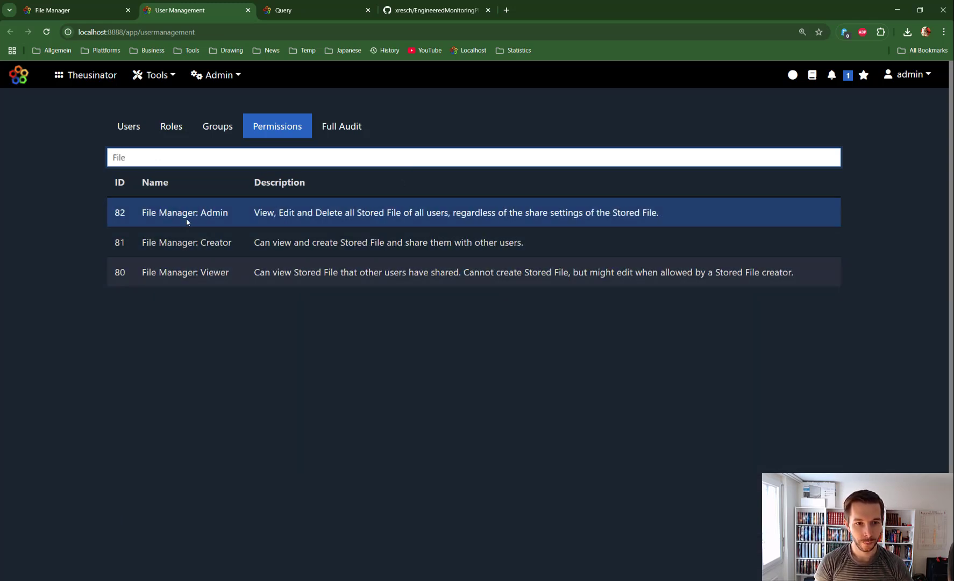
click(214, 270)
click(213, 243)
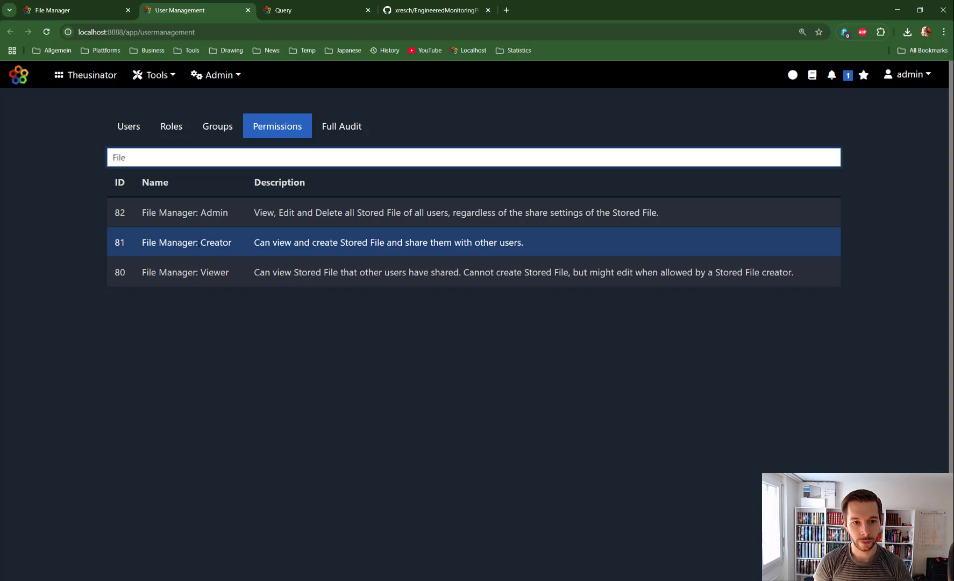
click(203, 212)
click(239, 237)
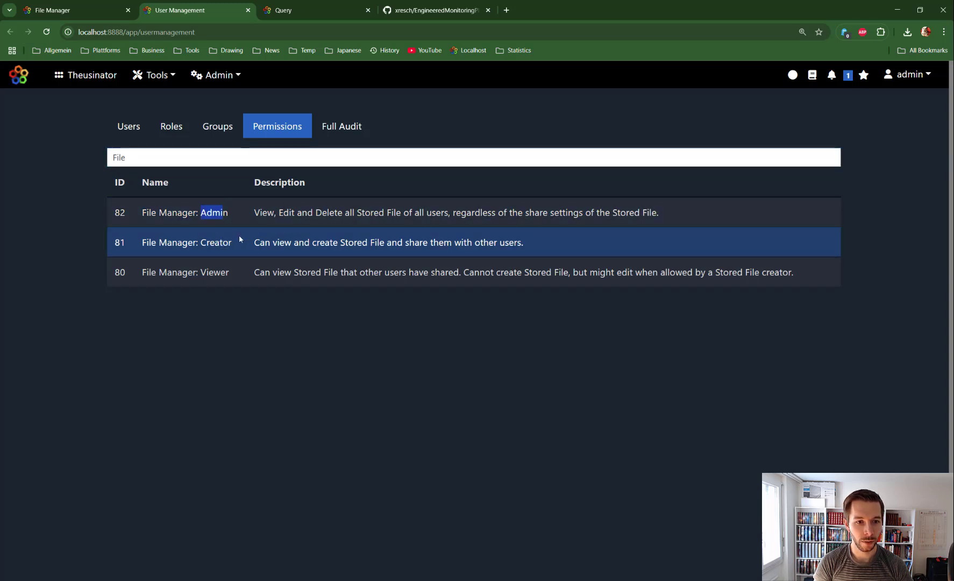
click(216, 279)
drag(201, 274, 248, 284)
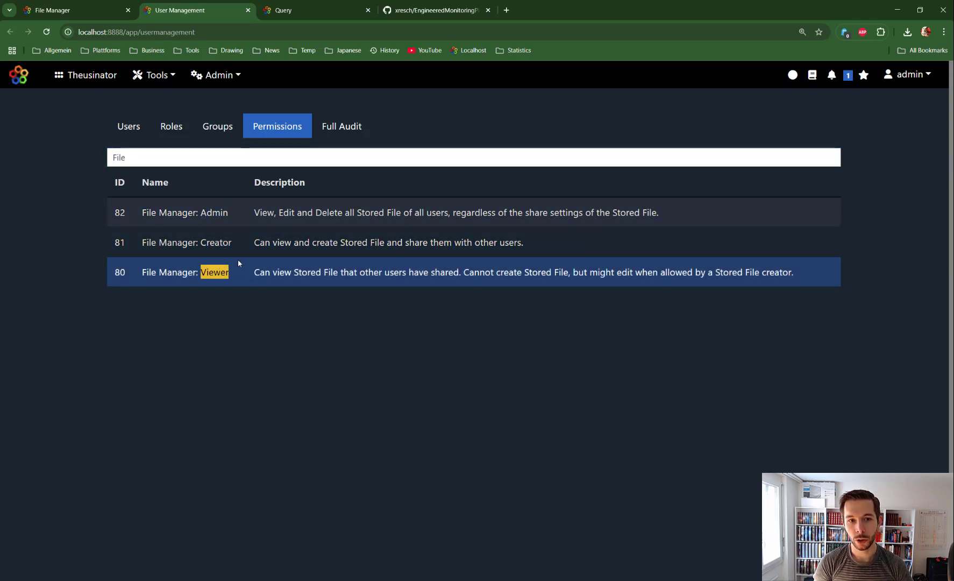
click(213, 242)
double_click(213, 242)
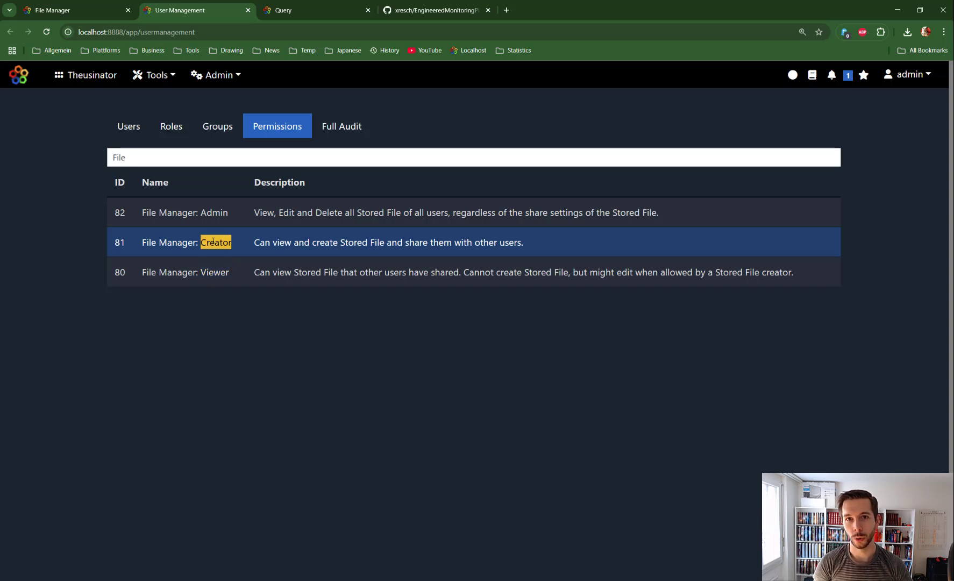
key(Up)
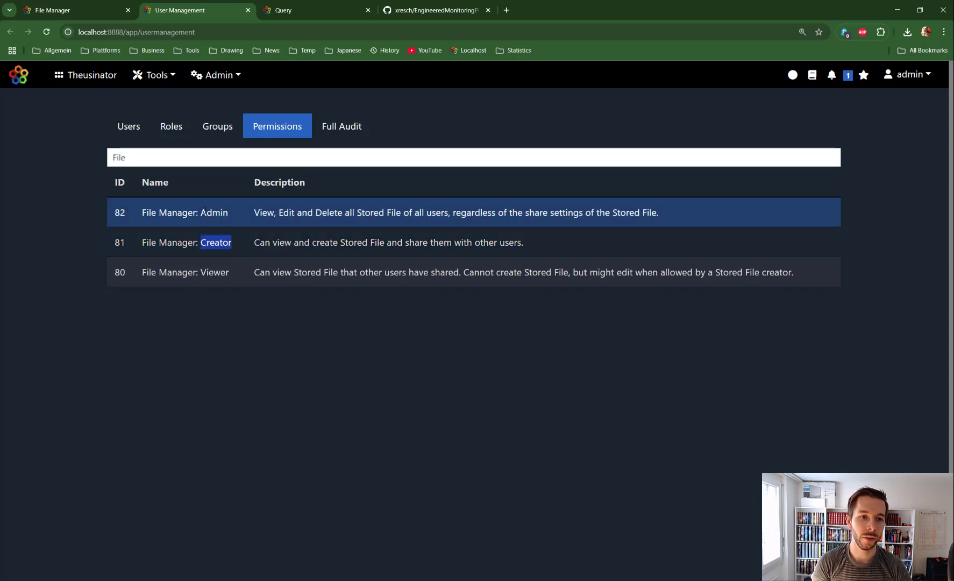
drag(201, 213, 228, 213)
key(Down)
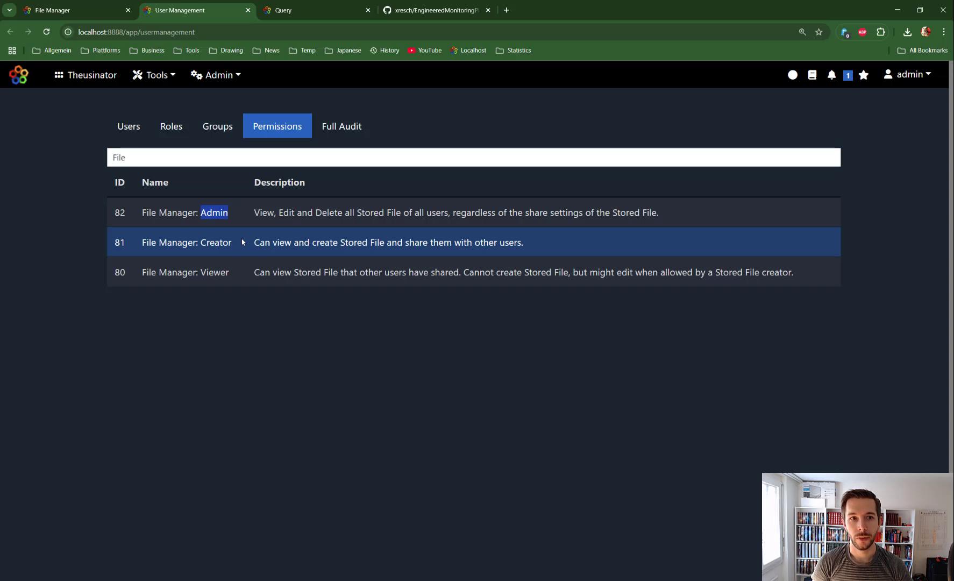
- Check the available tools, close the user management page and look over the list of owned files in the File Manager
click(158, 79)
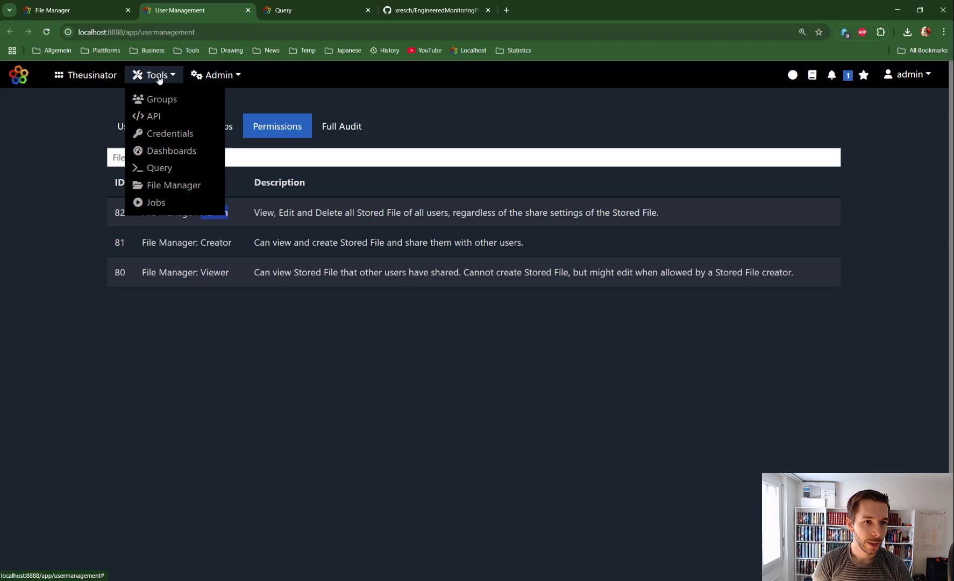
click(248, 10)
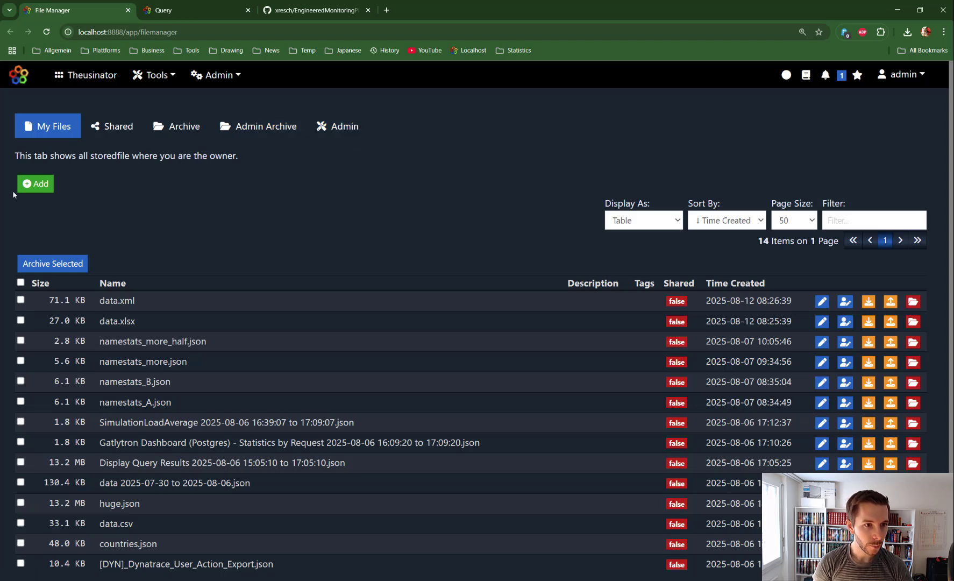
scroll(138, 326, down, 2)
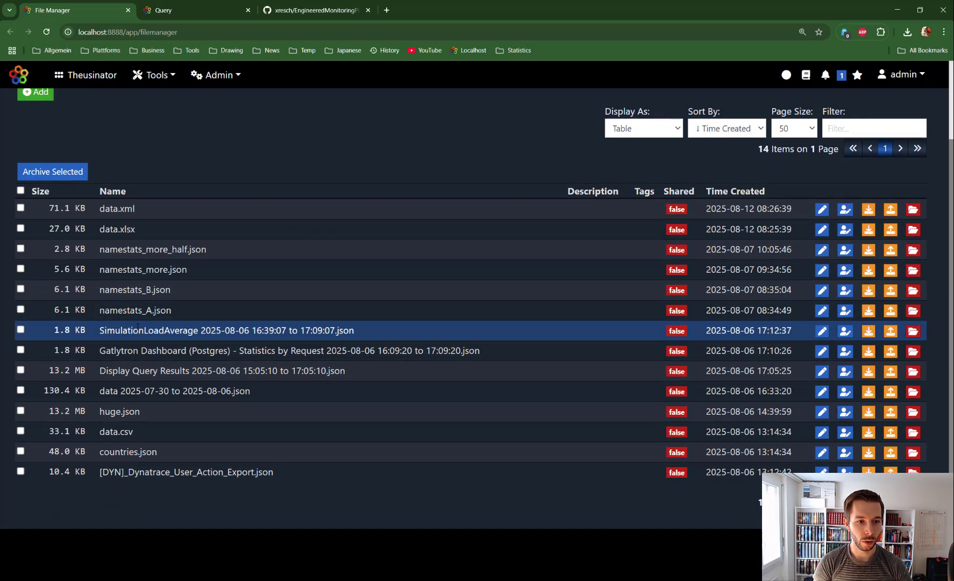
scroll(155, 227, up, 2)
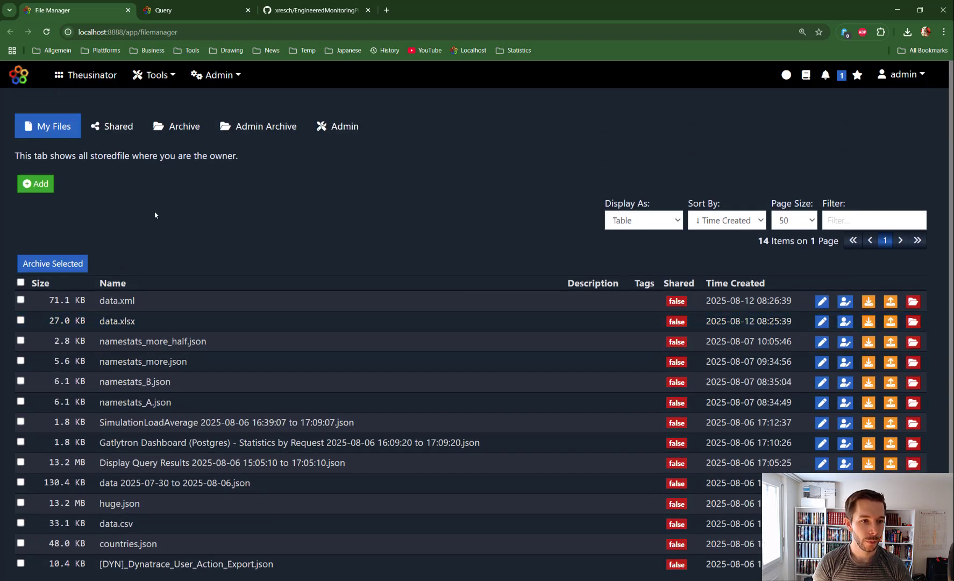
- Upload data.csv from the desktop's Temp folder to My Files
click(50, 188)
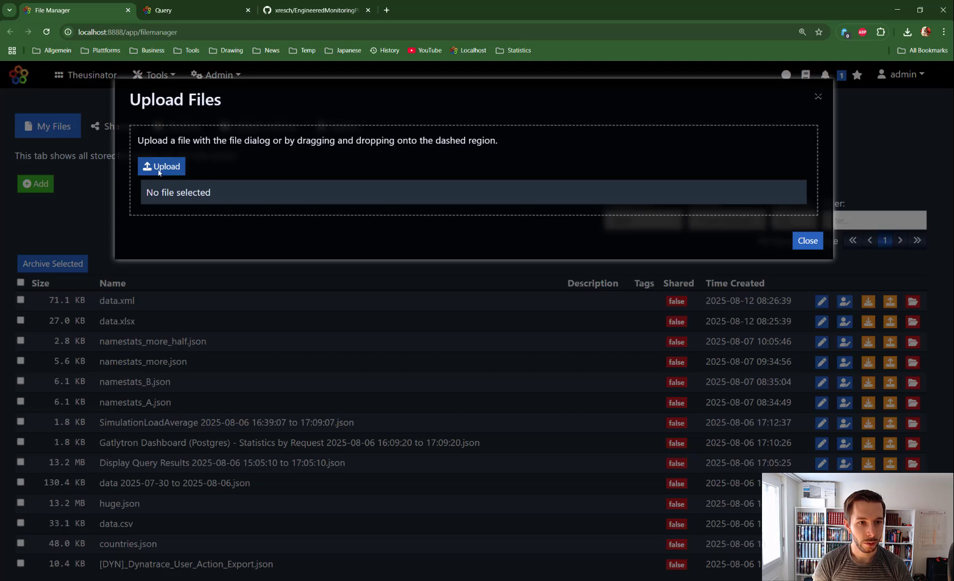
click(159, 167)
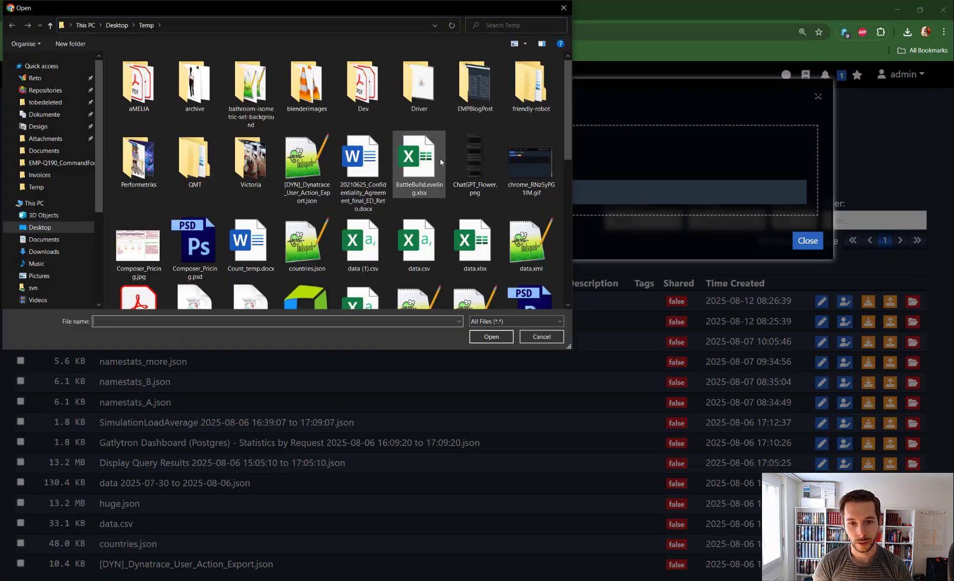
scroll(441, 161, down, 5)
scroll(387, 183, up, 3)
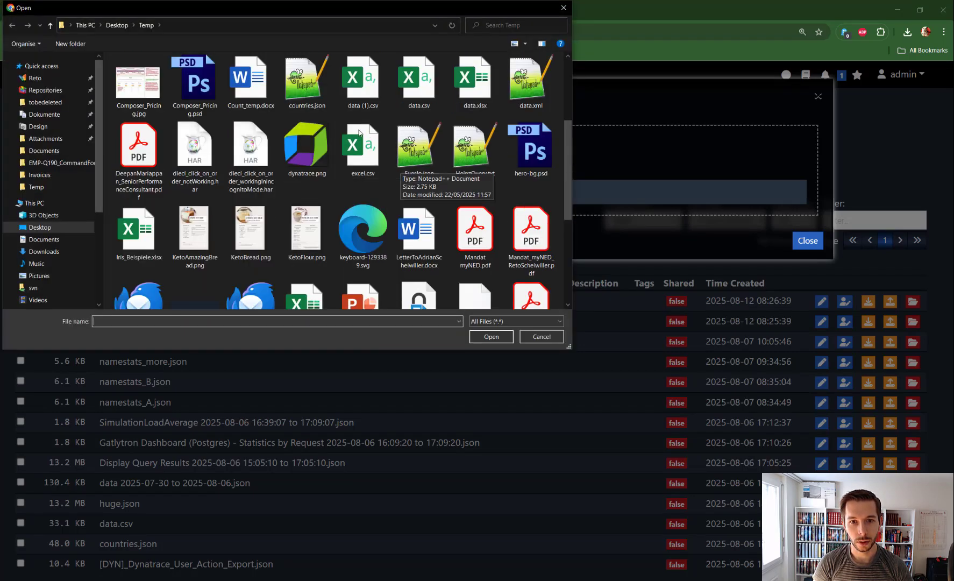
scroll(360, 132, up, 3)
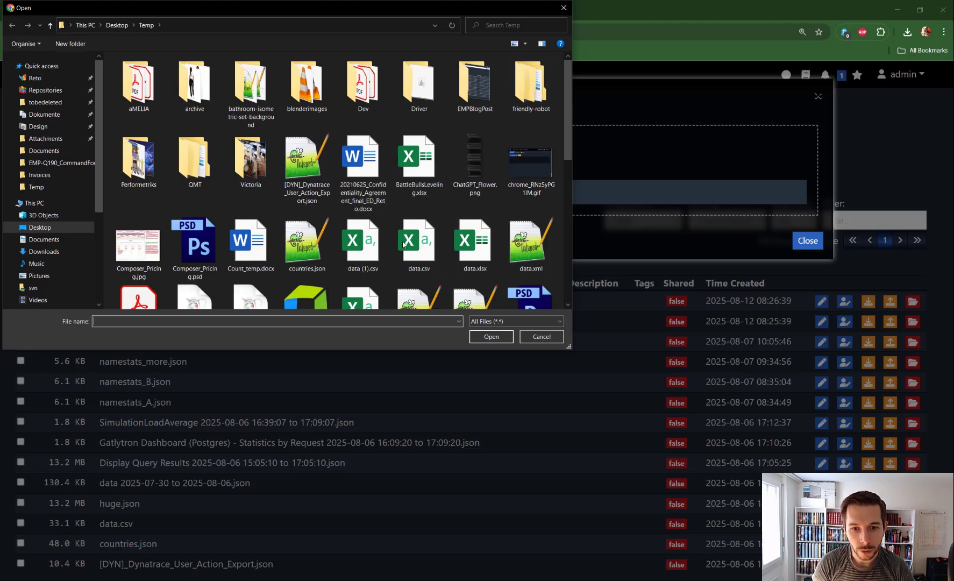
click(404, 245)
click(491, 337)
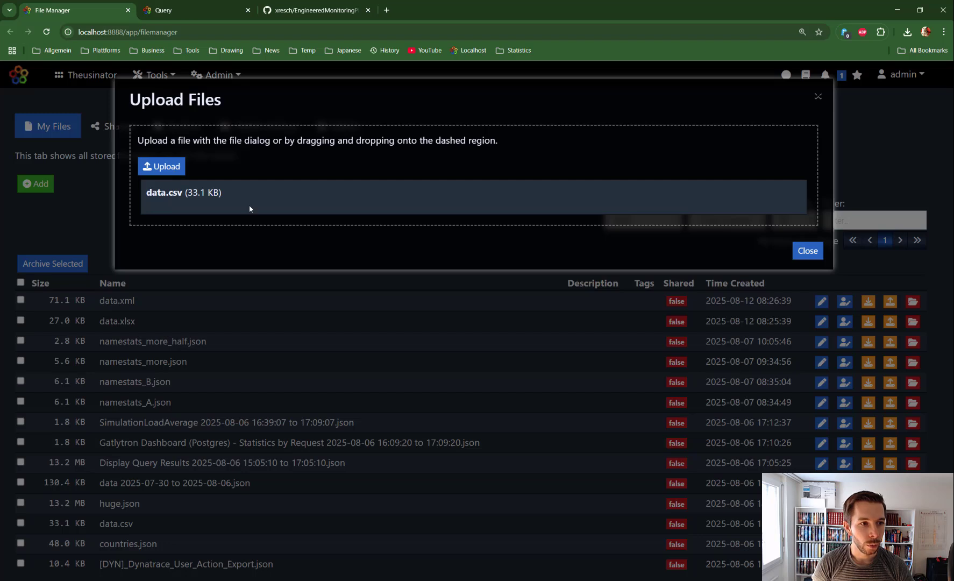
- Upload bootstrap.min.css, font-awesome.css and report.css from the css folder in File Explorer, and close the upload dialog
key(alt+Tab)
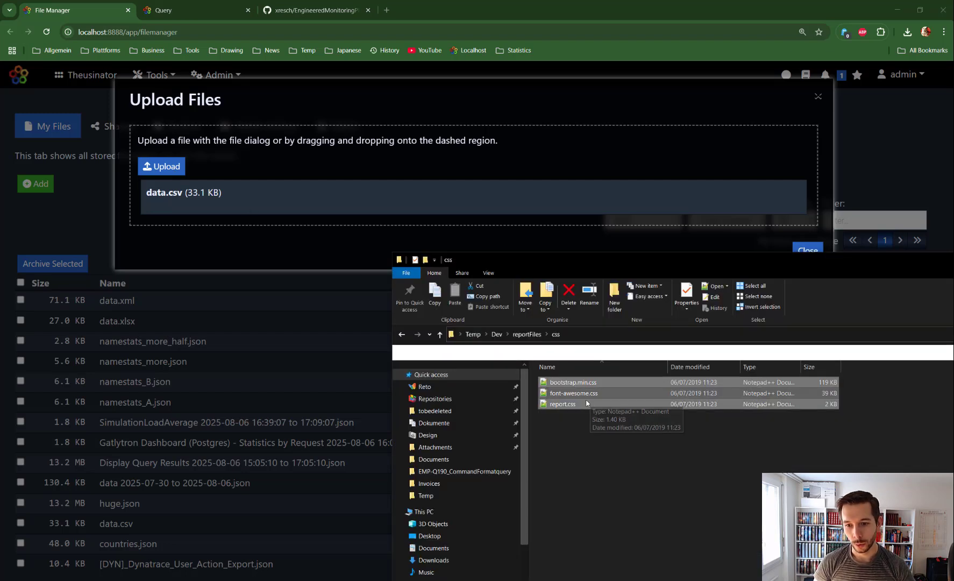
drag(575, 384, 283, 203)
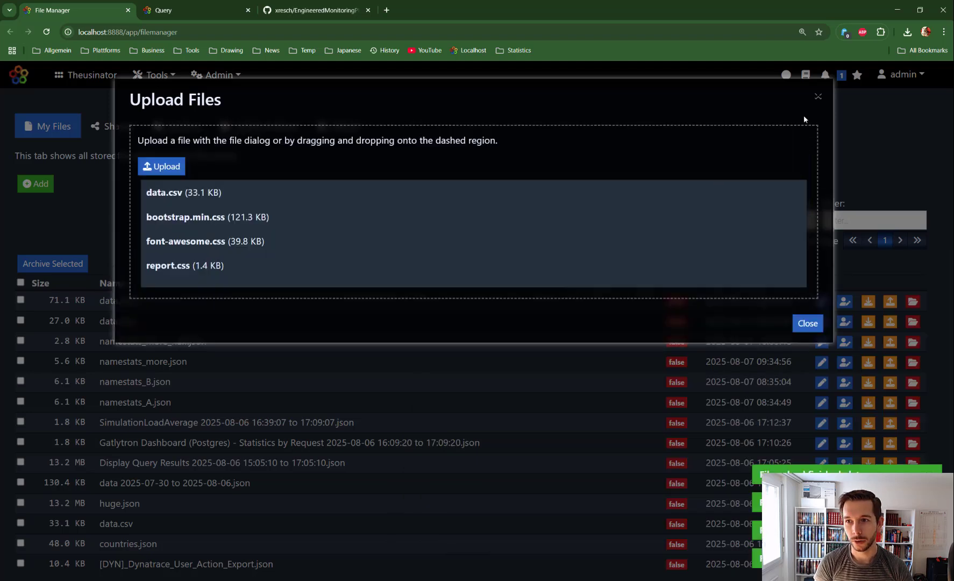
click(818, 97)
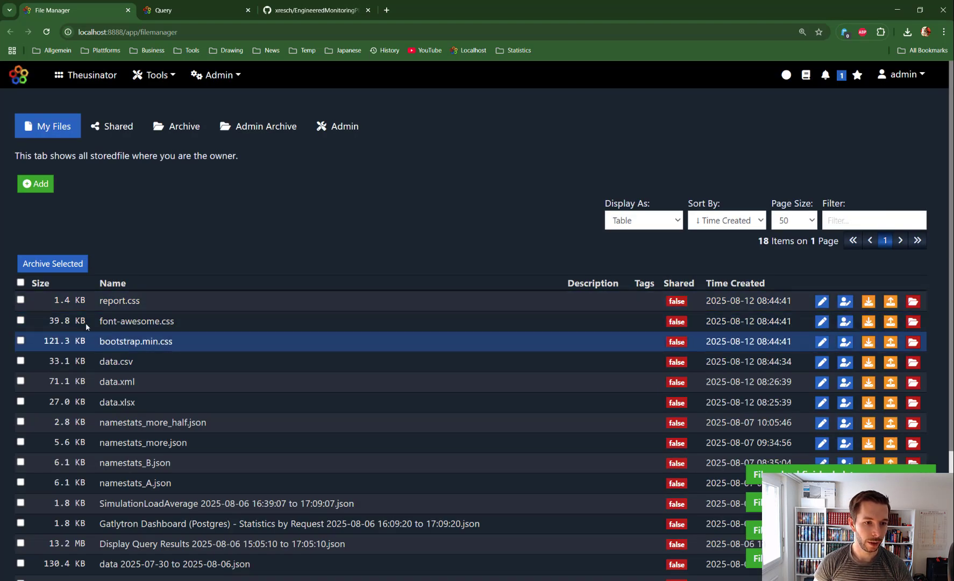
- Archive the newly uploaded report.css, font-awesome.css, bootstrap.min.css and data.csv together
click(20, 300)
click(20, 321)
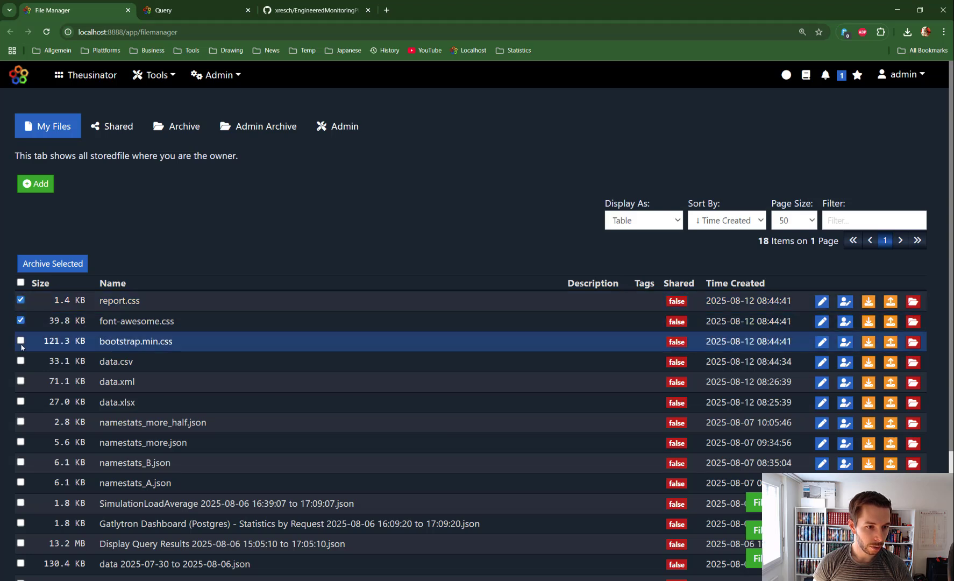
click(20, 341)
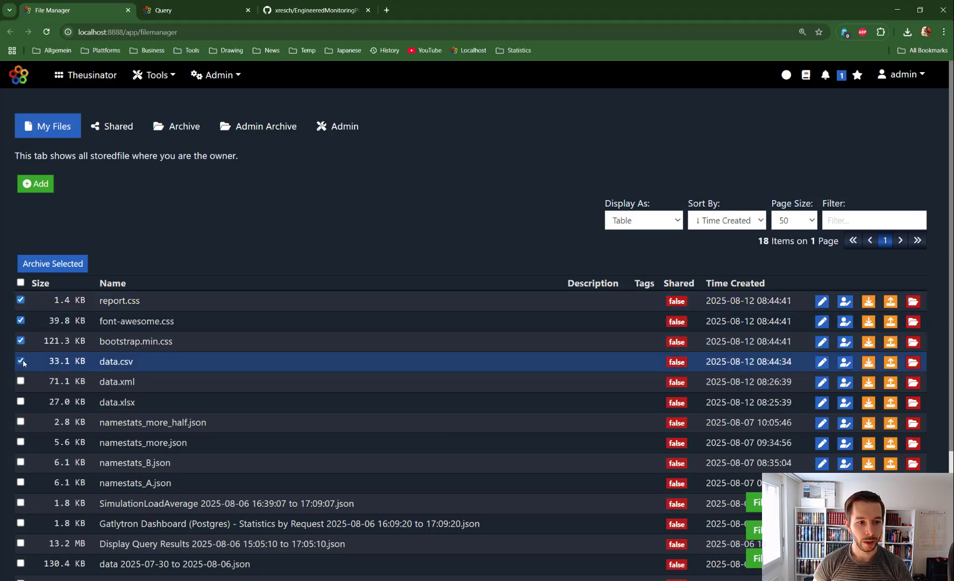
click(66, 264)
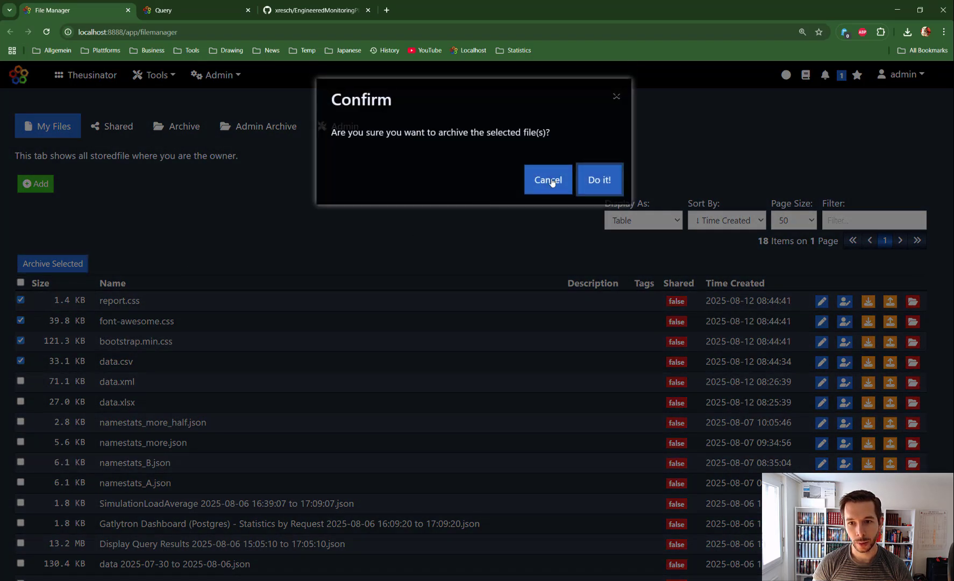
click(607, 180)
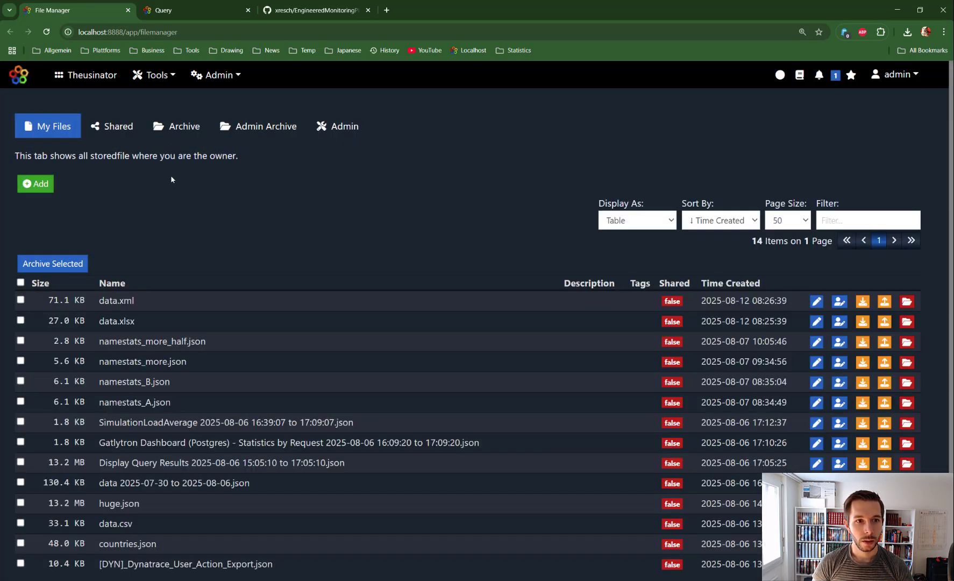
- Select all files in the Archive and delete them permanently
click(176, 126)
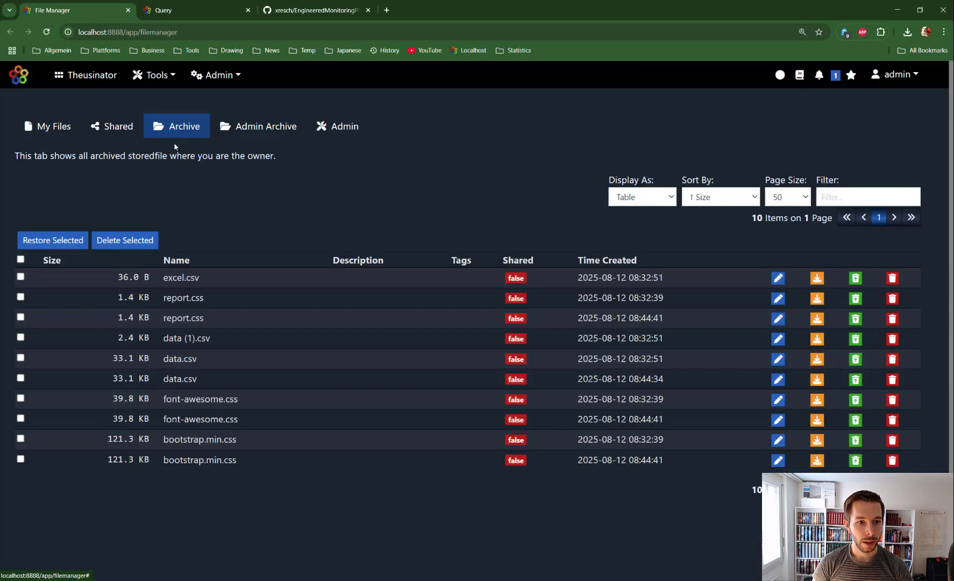
click(21, 260)
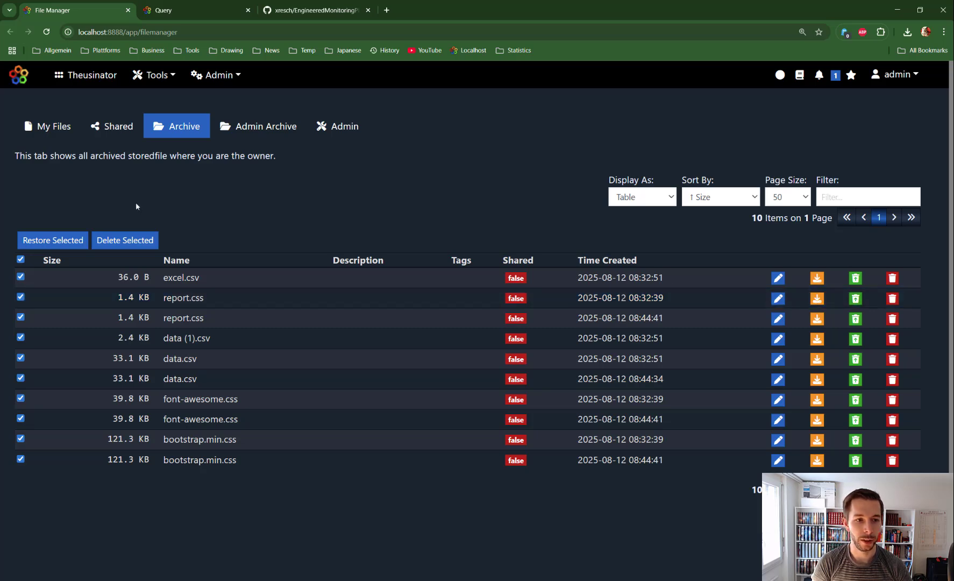
click(125, 242)
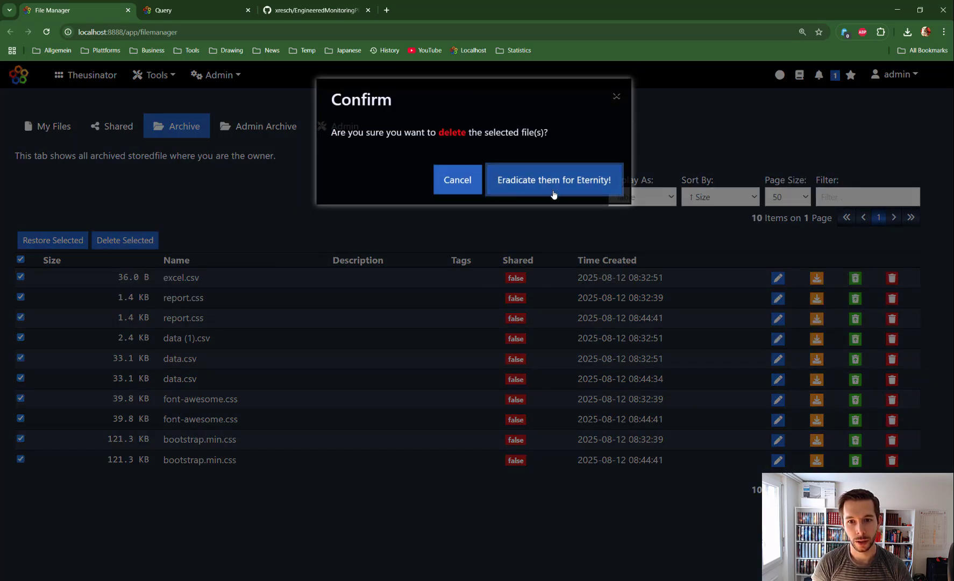
click(557, 183)
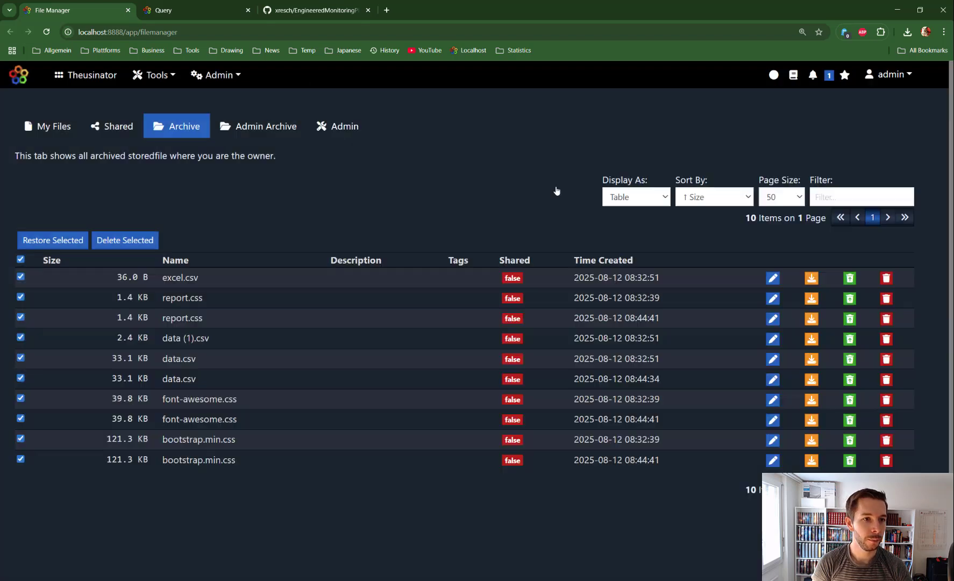
- Return to My Files and download data.xml to view its contents in the browser
click(56, 127)
click(199, 323)
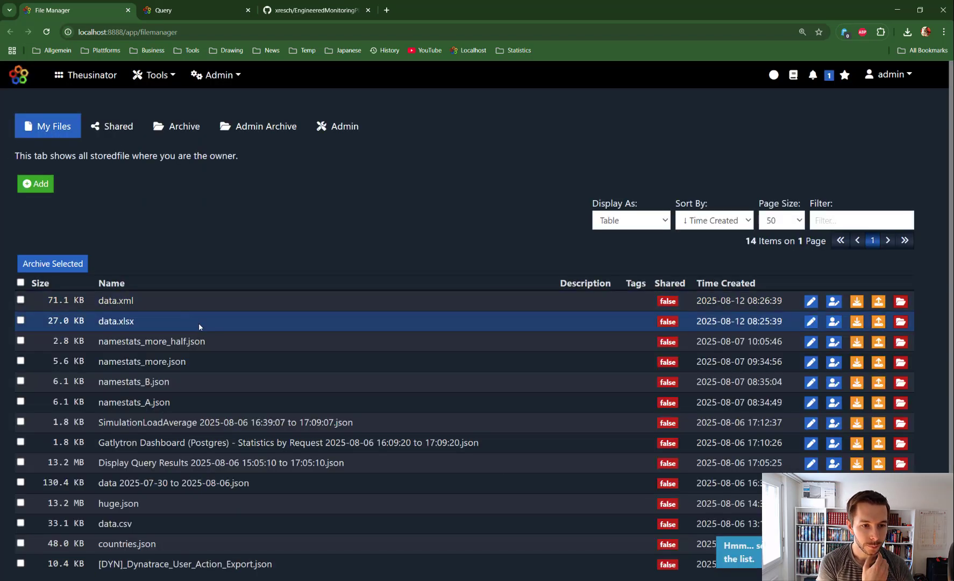
click(156, 305)
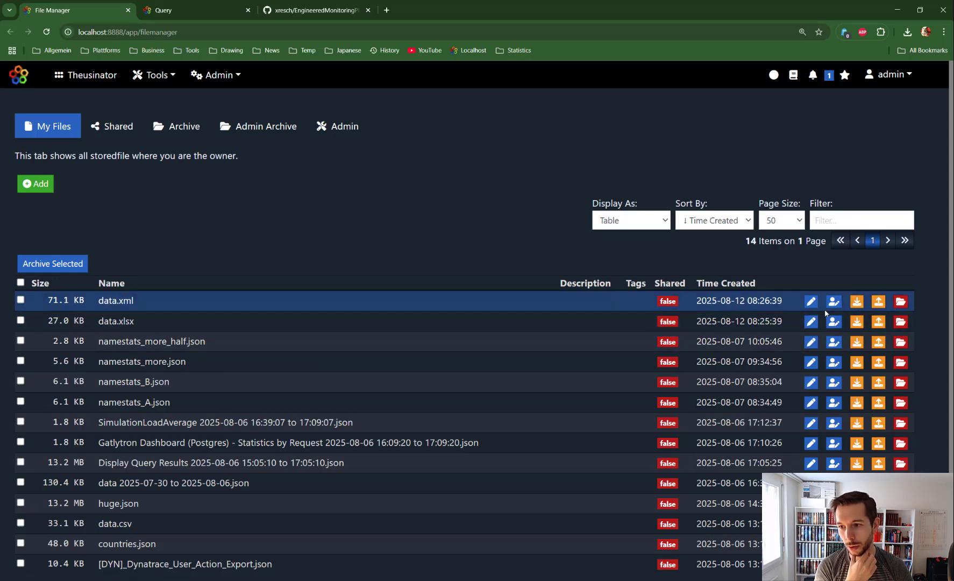
click(856, 303)
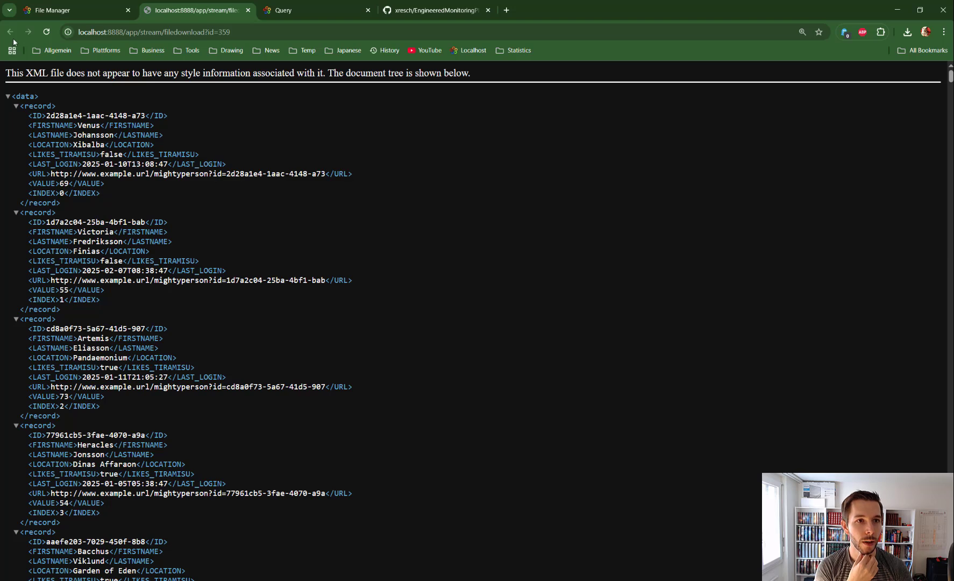
- Close the XML view, replace the stored data of data.xml with data.xml from the Temp folder, and close the dialog
click(247, 11)
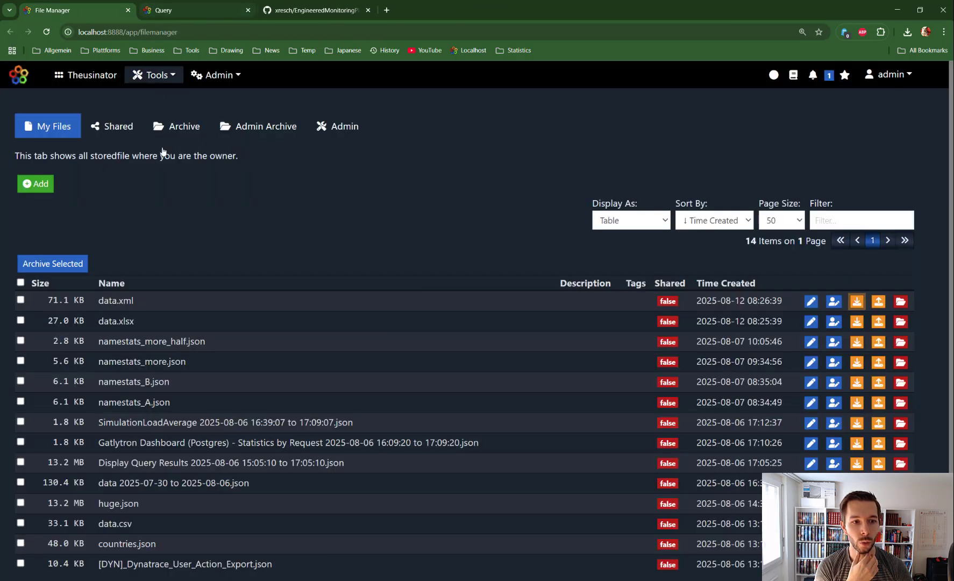
click(878, 302)
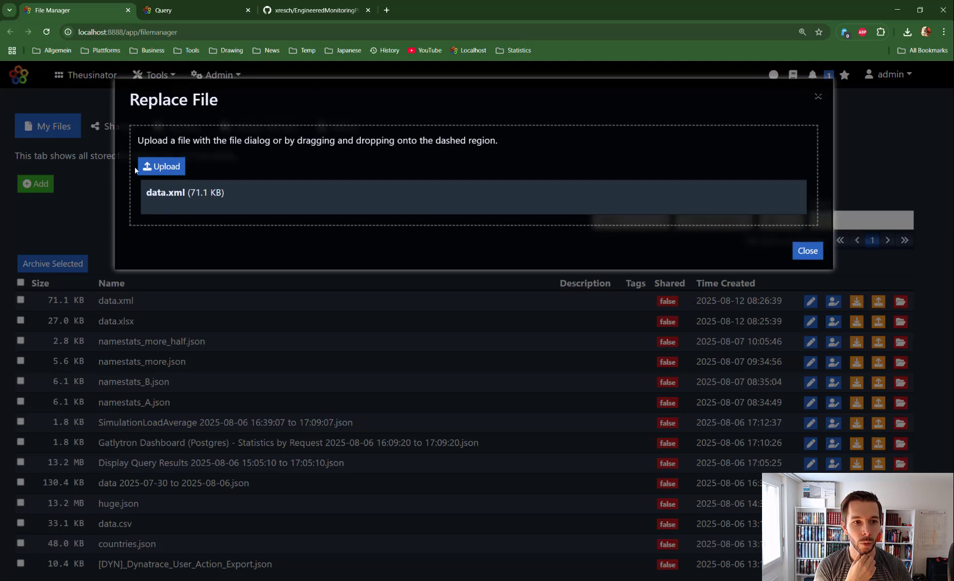
click(166, 168)
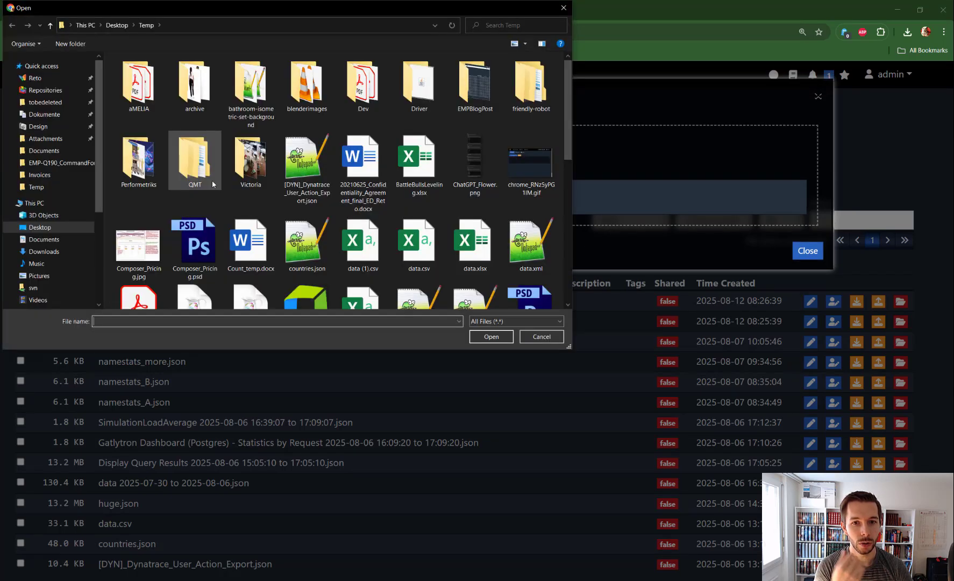
scroll(274, 193, down, 3)
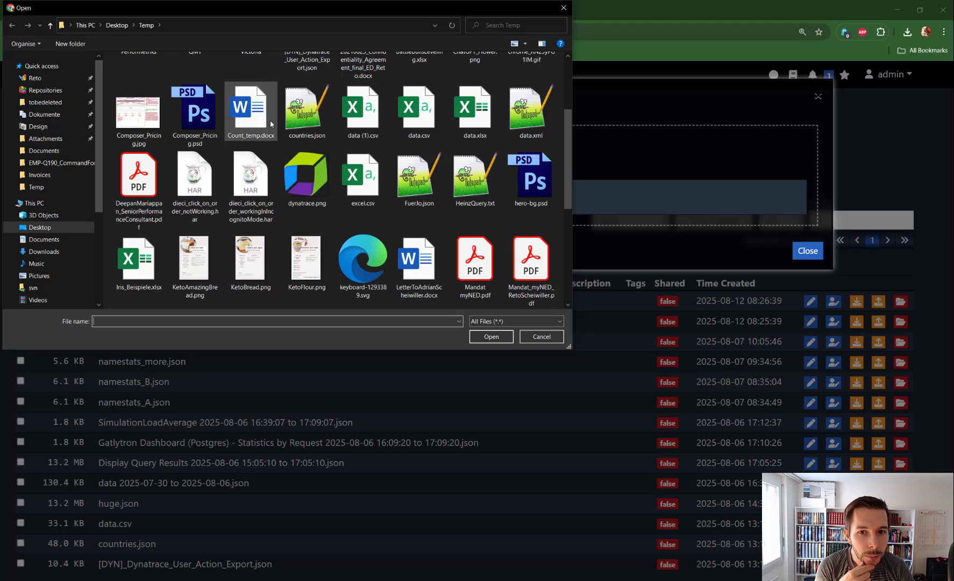
scroll(311, 137, up, 4)
scroll(311, 136, down, 5)
scroll(313, 135, up, 2)
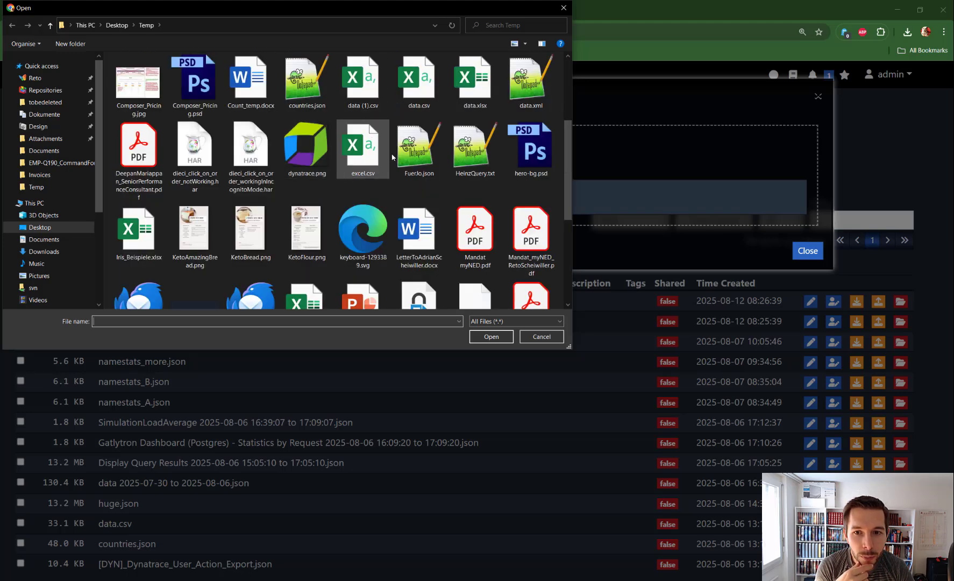
click(530, 82)
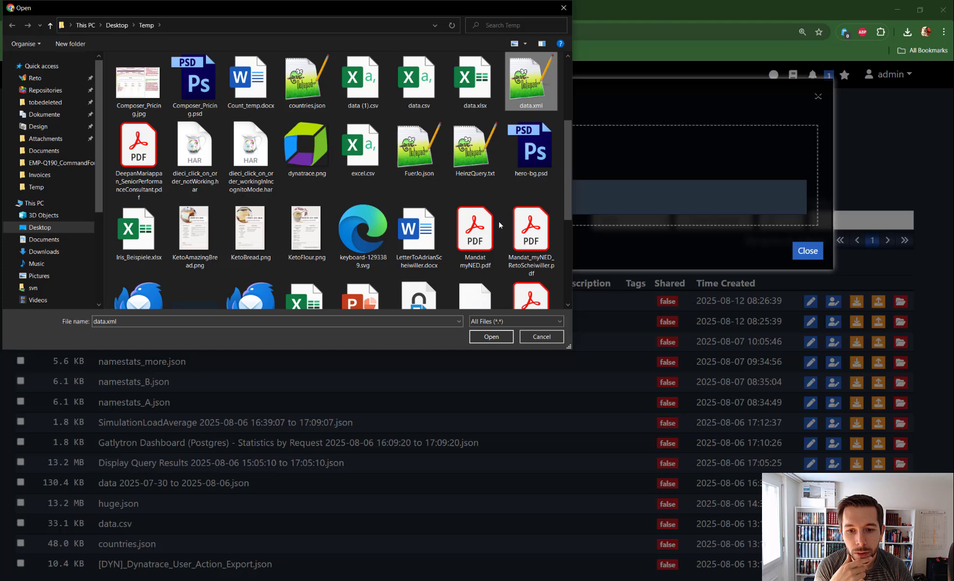
click(491, 338)
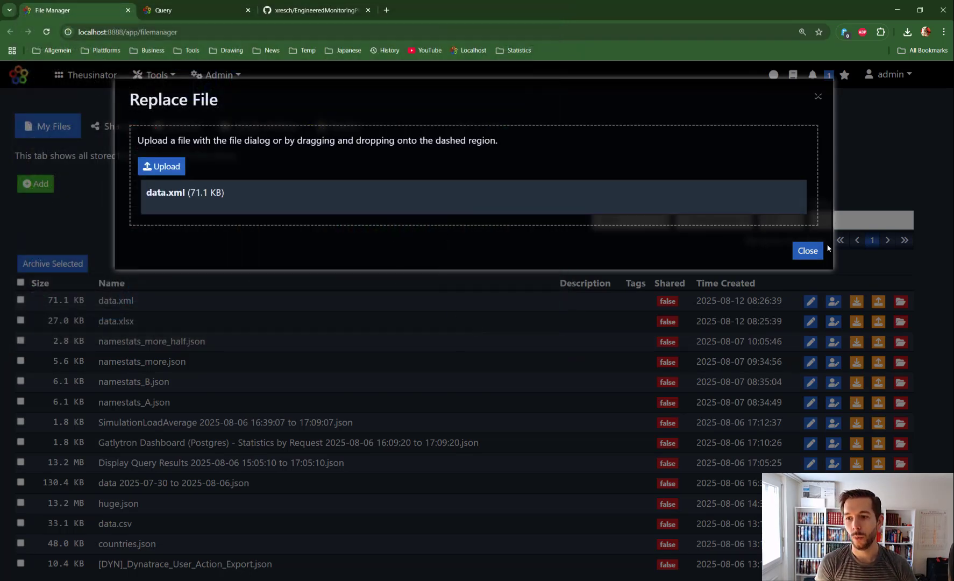
click(808, 250)
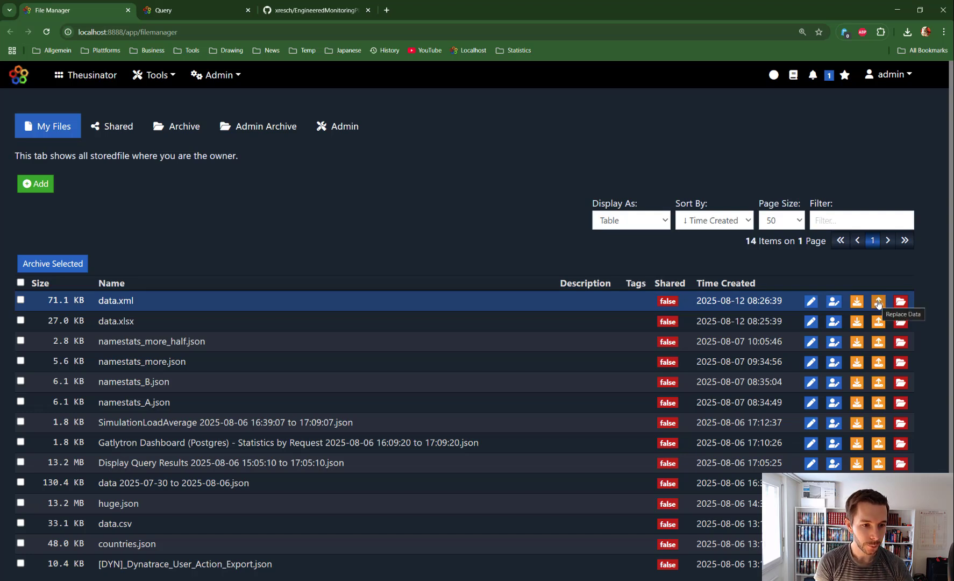
- Transfer ownership of data.xml to DashboardViewer, listing the available users with the wildcard %%%, and close the dialog
click(834, 302)
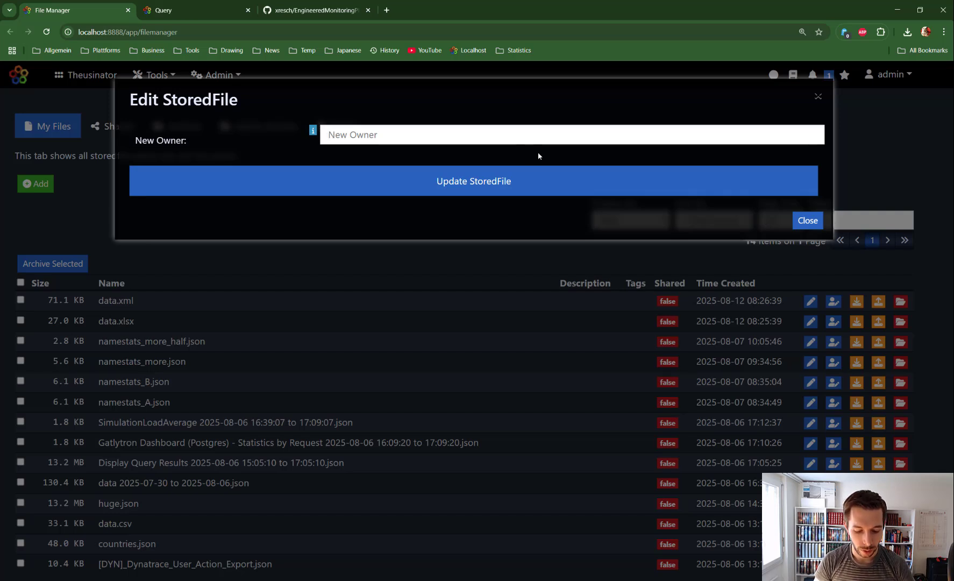
text(%%)
key(BackSpace)
key(BackSpace)
text(%%%)
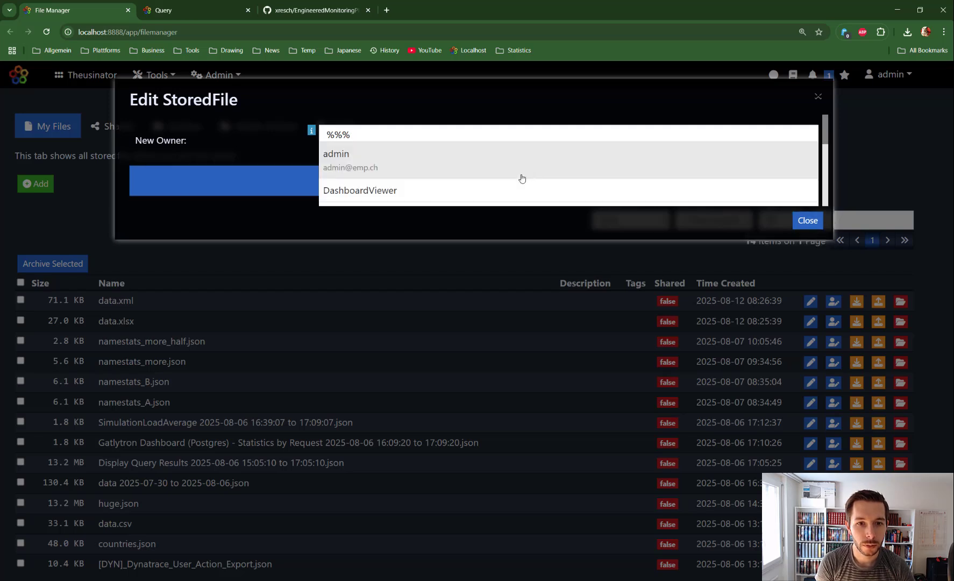
scroll(396, 167, down, 1)
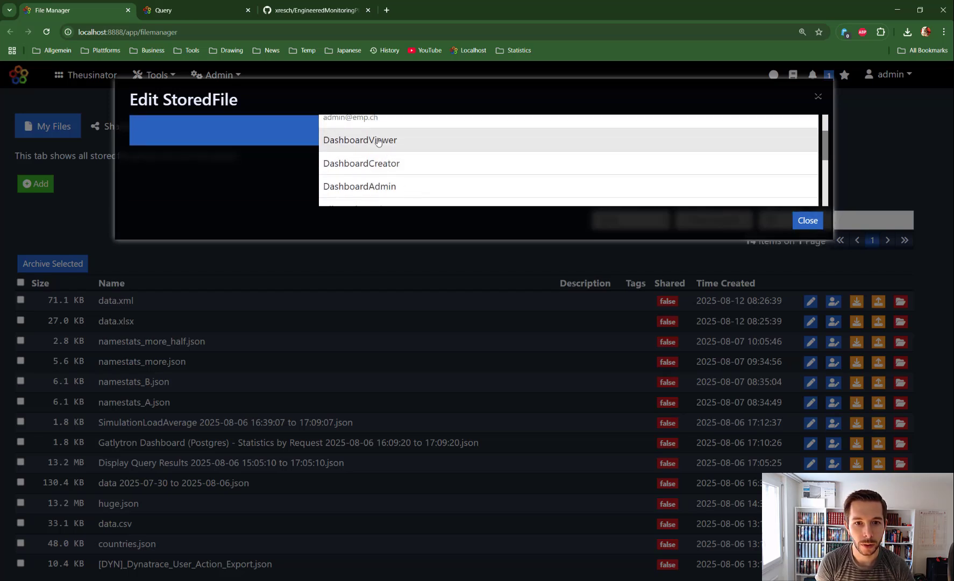
click(378, 142)
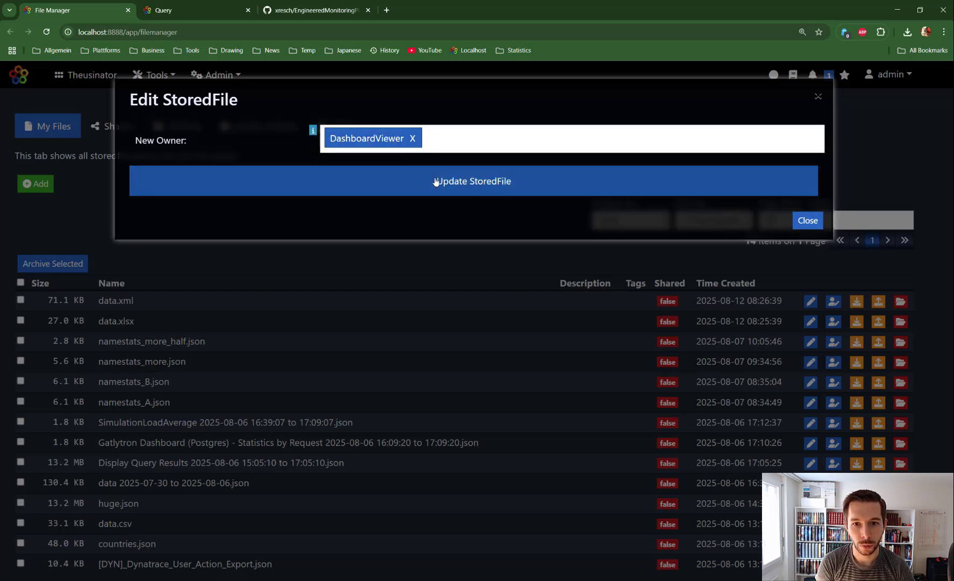
click(468, 185)
click(801, 224)
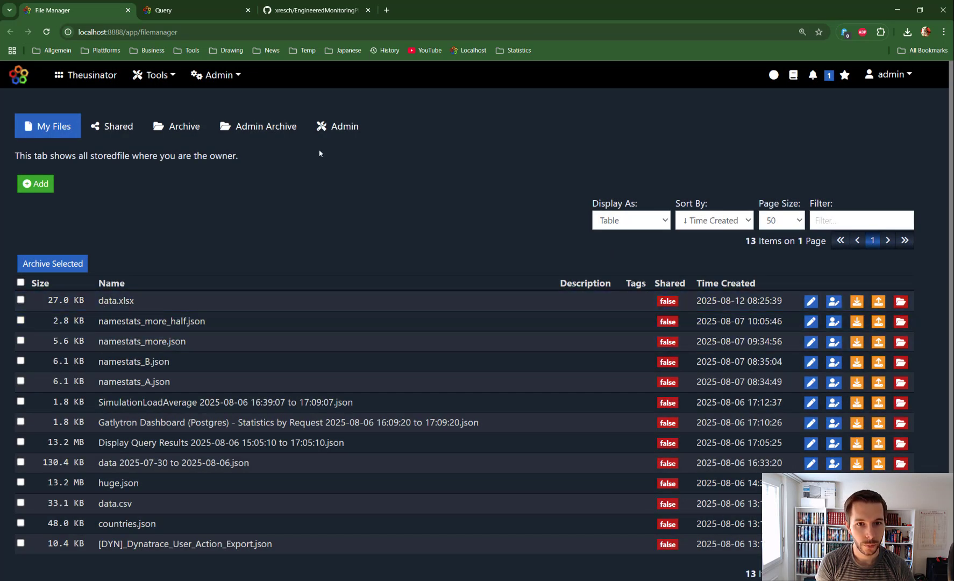
- Check the owner of data.xml in the admin list of all users' stored files
click(335, 127)
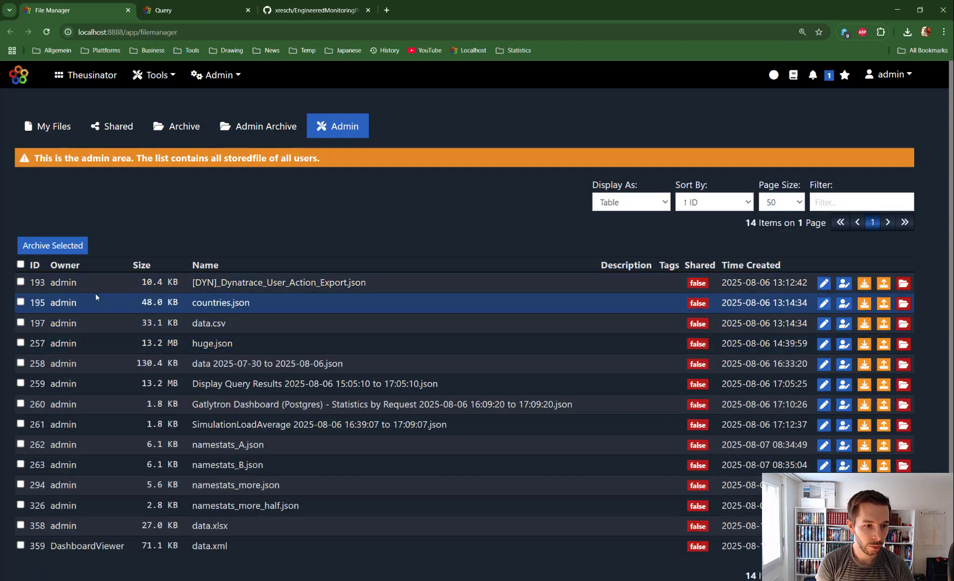
scroll(117, 312, down, 2)
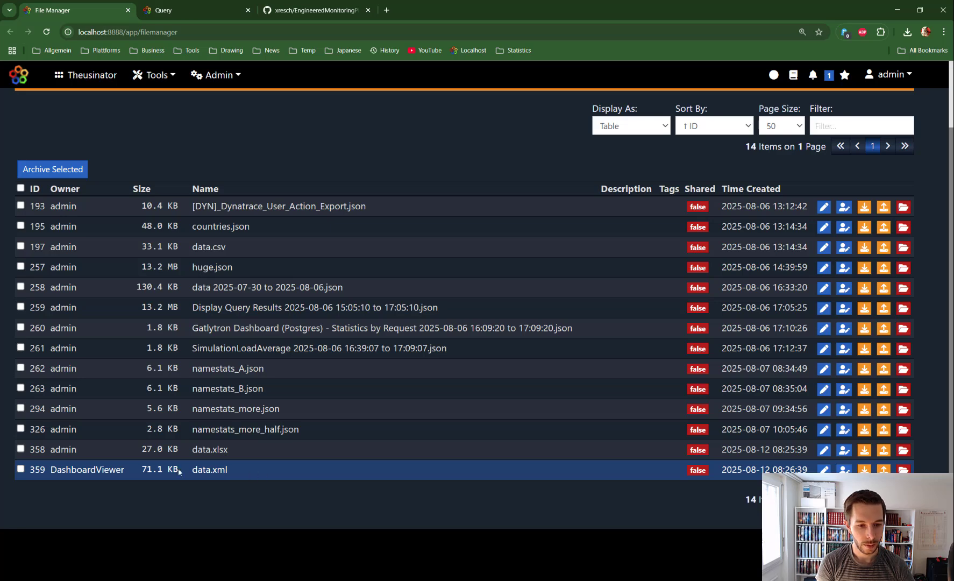
scroll(187, 467, up, 2)
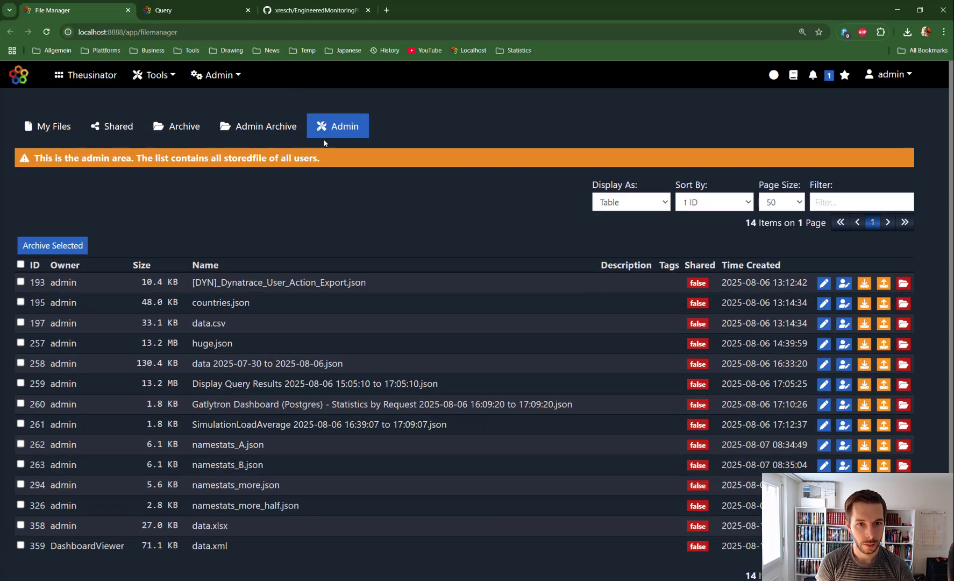
- Return to My Files and review the settings of data.xlsx, including its description, tags, sharing and editor options, without changing them
click(34, 127)
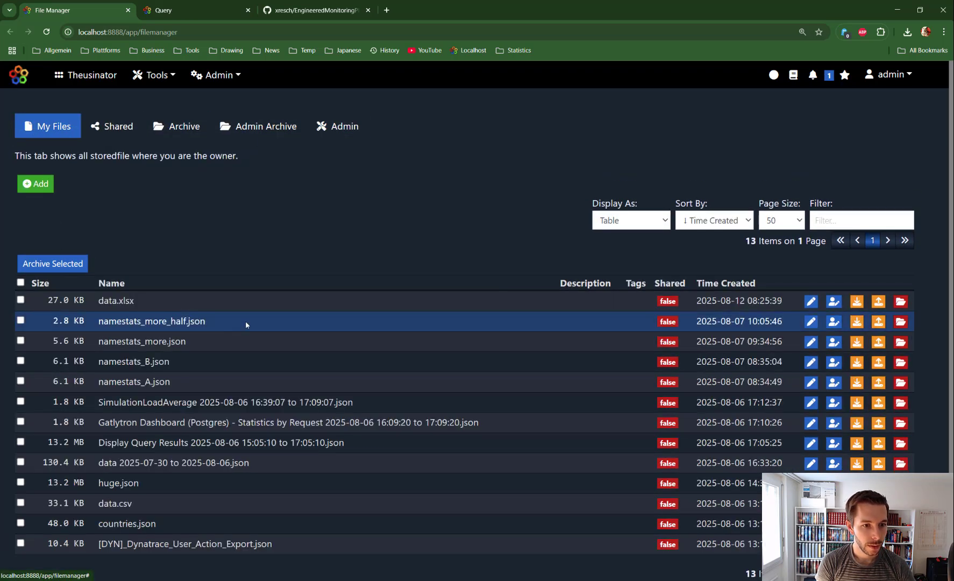
click(811, 304)
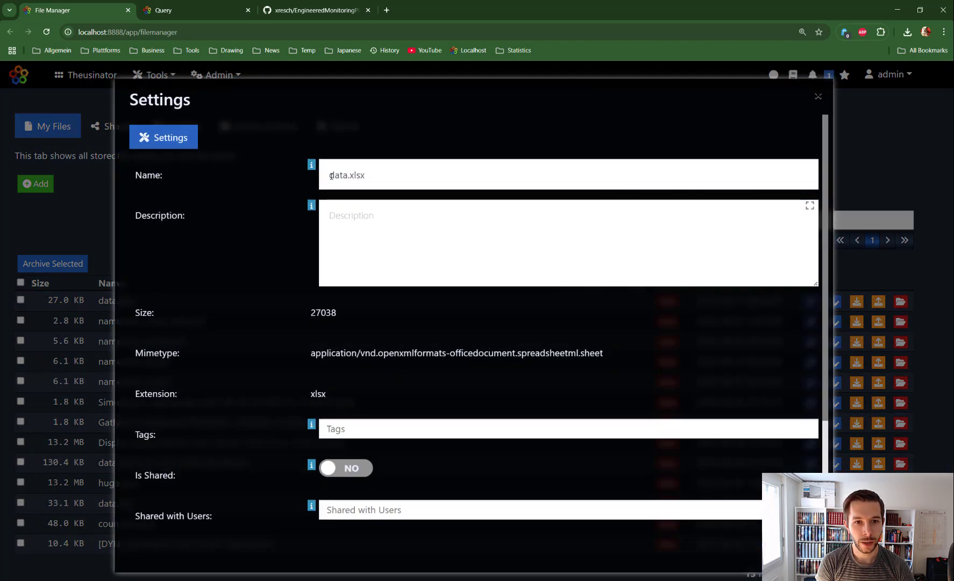
double_click(364, 178)
click(380, 220)
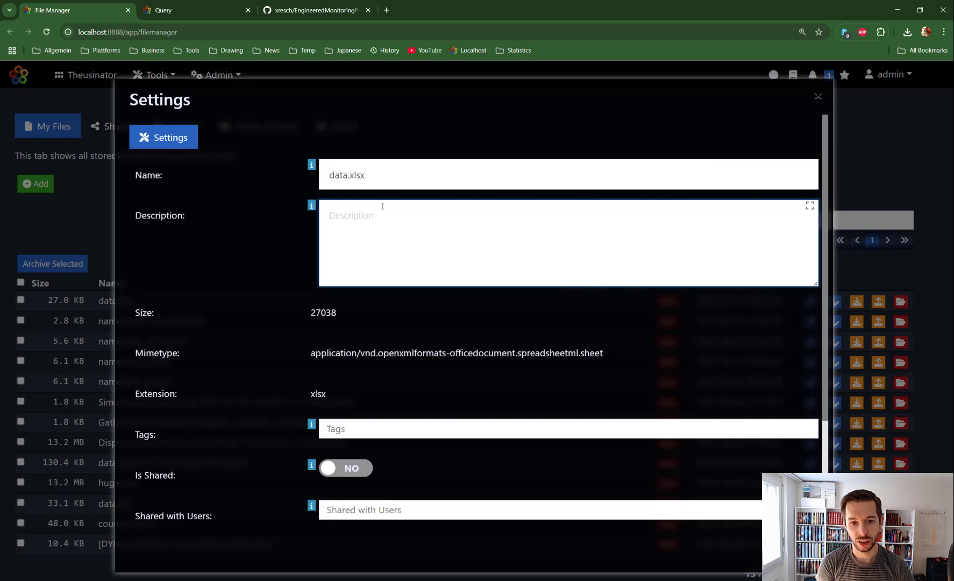
scroll(372, 224, down, 1)
scroll(372, 224, down, 3)
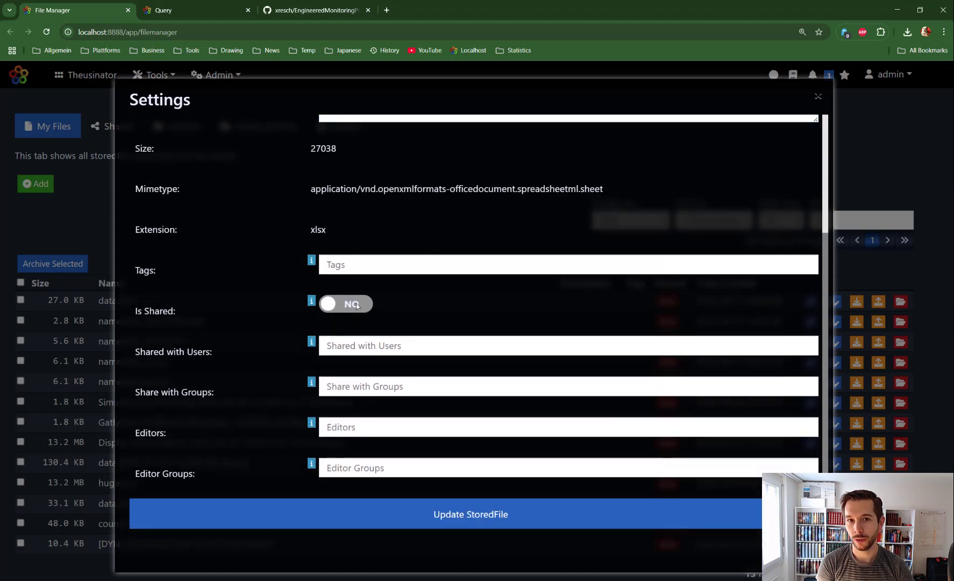
click(333, 386)
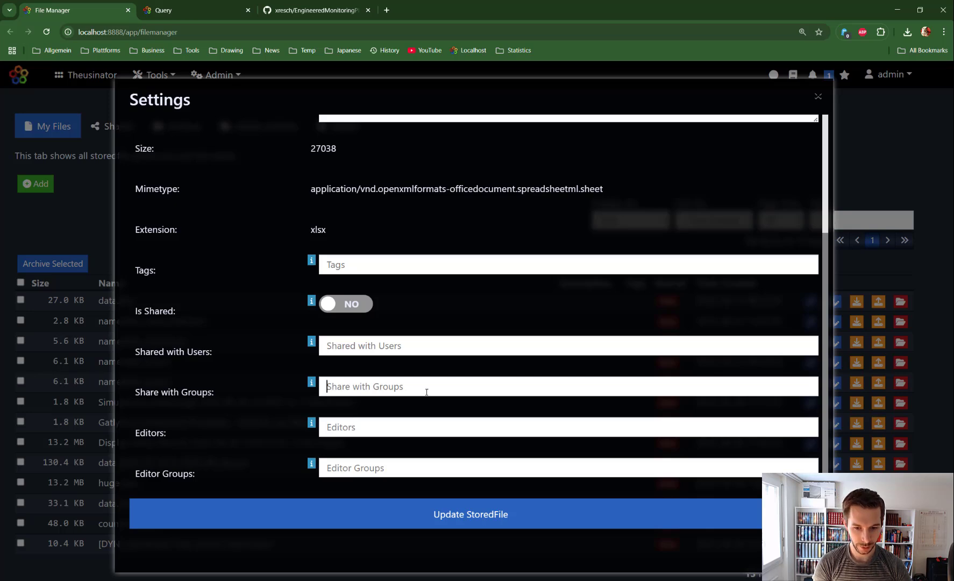
click(818, 96)
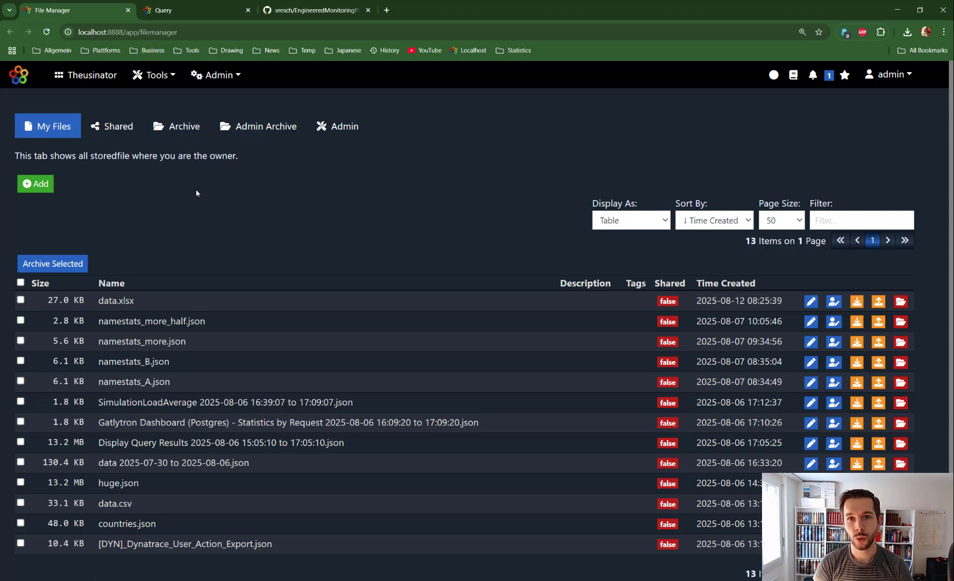
- Switch to the Query page, enter "| source file" in the editor and review the suggested parameters and stored files
click(188, 10)
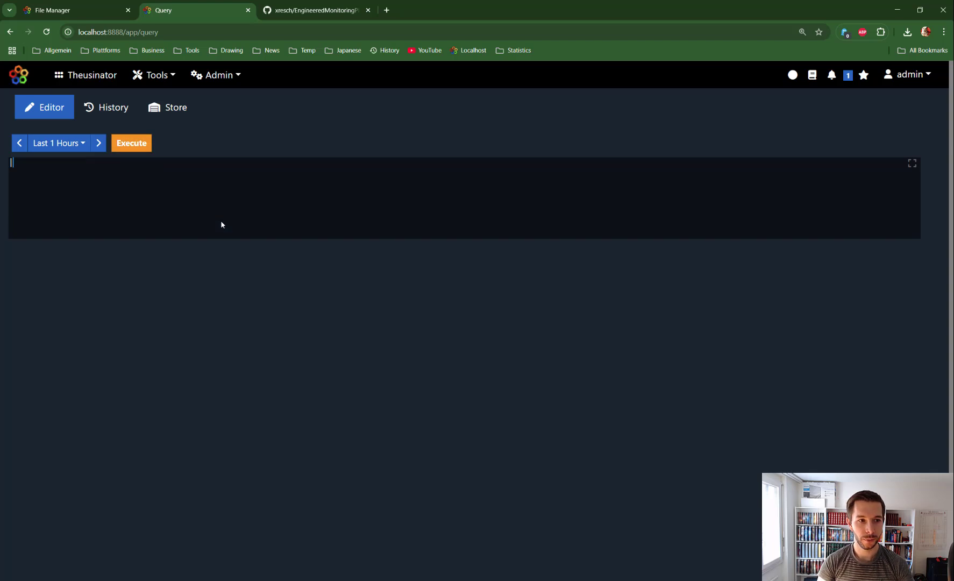
text(| source )
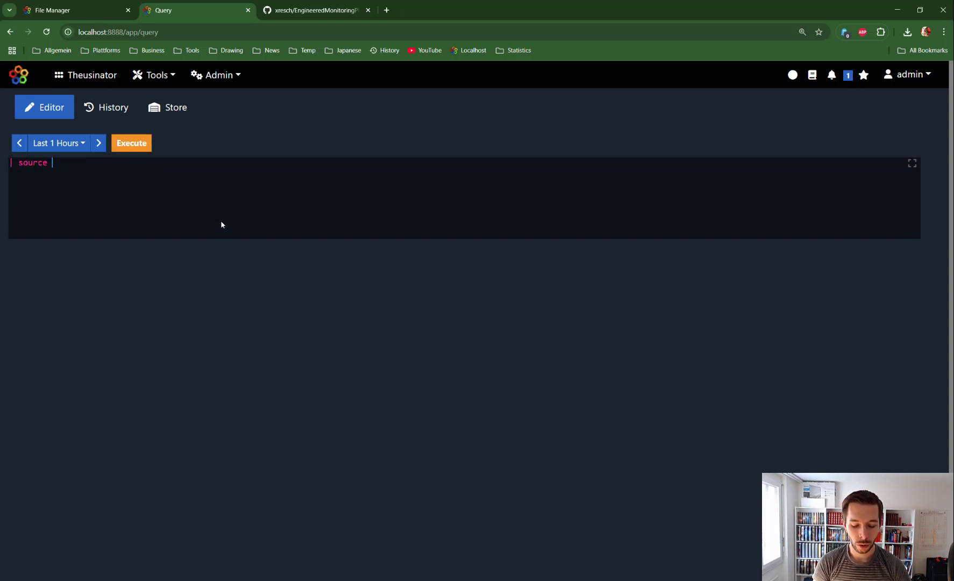
text(file)
key(Return)
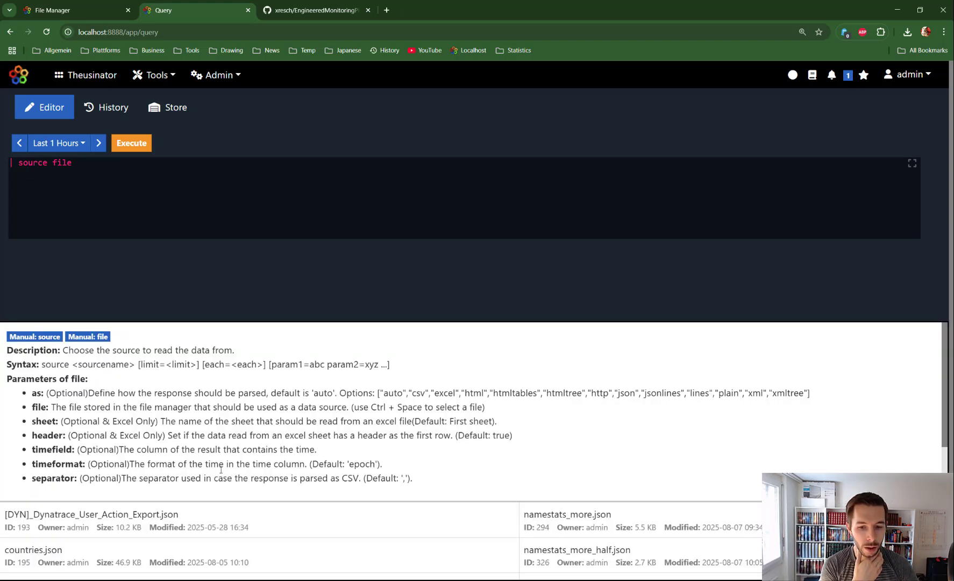
scroll(294, 376, down, 4)
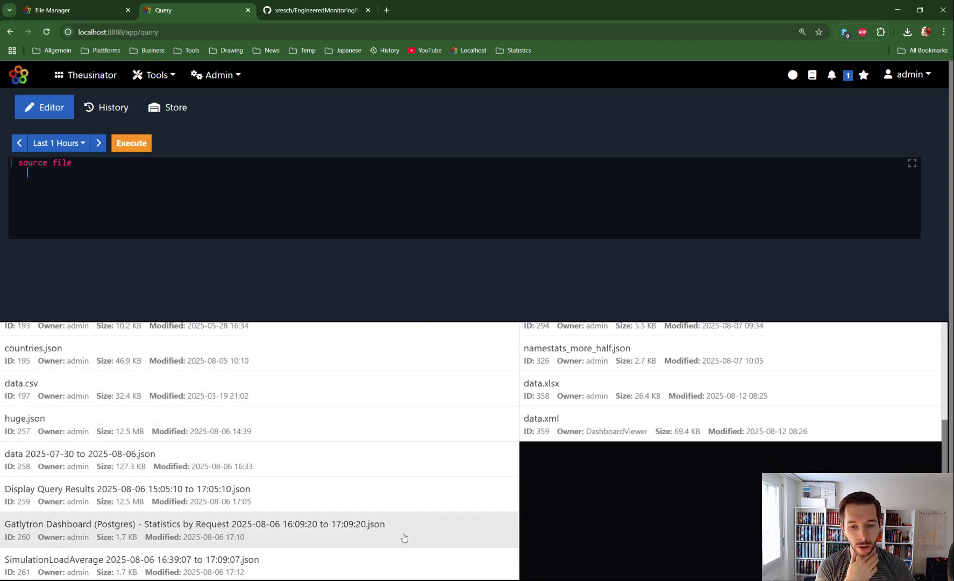
scroll(589, 402, up, 2)
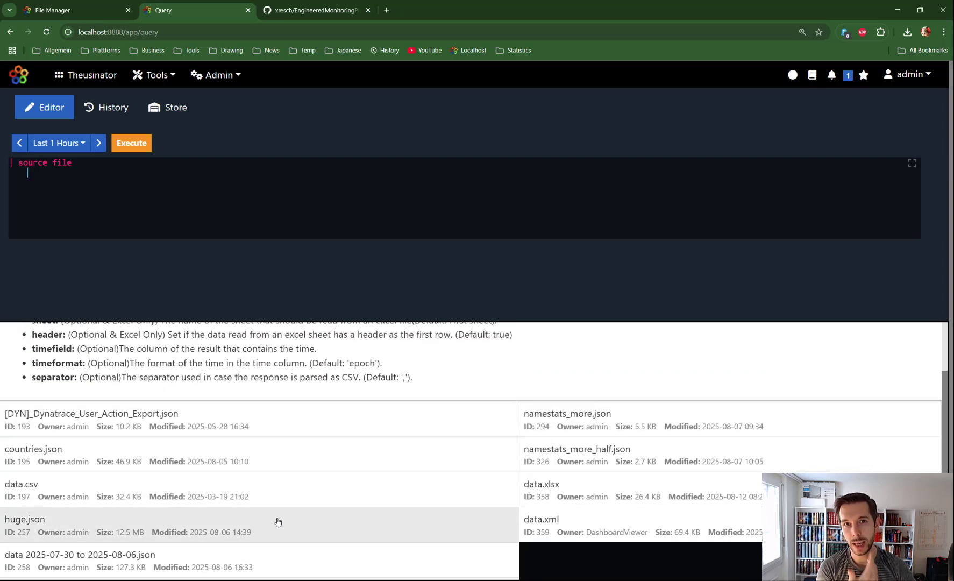
- Filter the query editor's stored-file suggestions by "data", look through them and dismiss the list
key(Return)
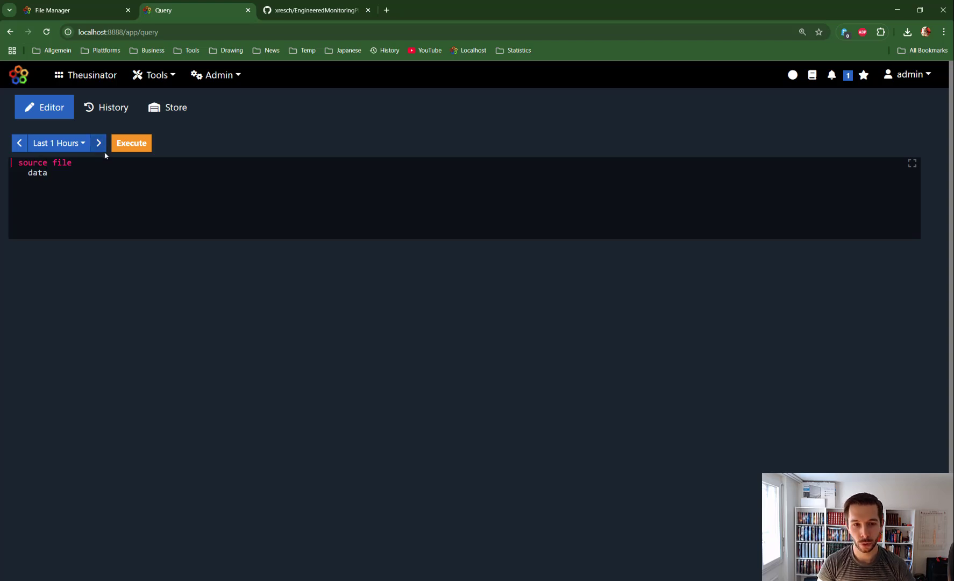
key(ctrl+space)
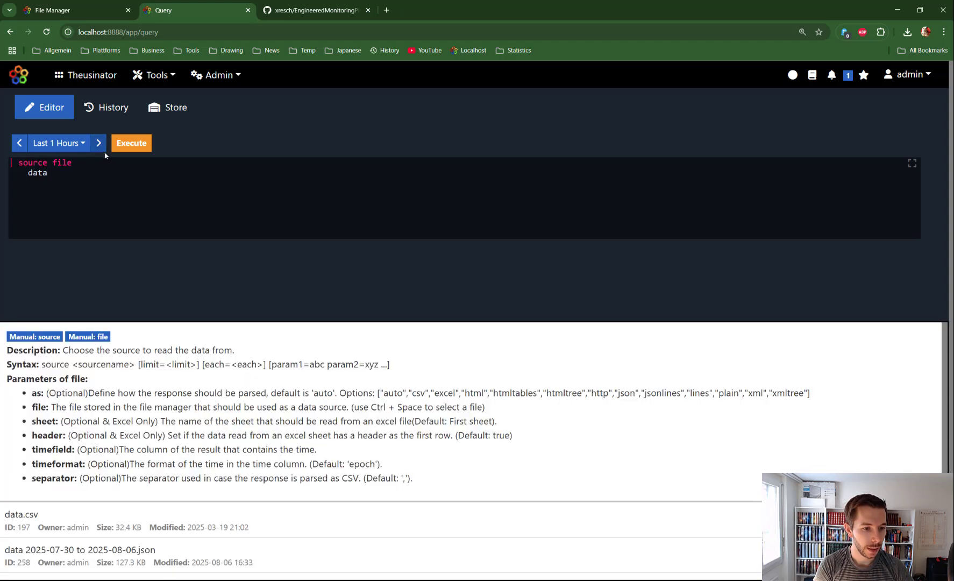
scroll(81, 500, down, 2)
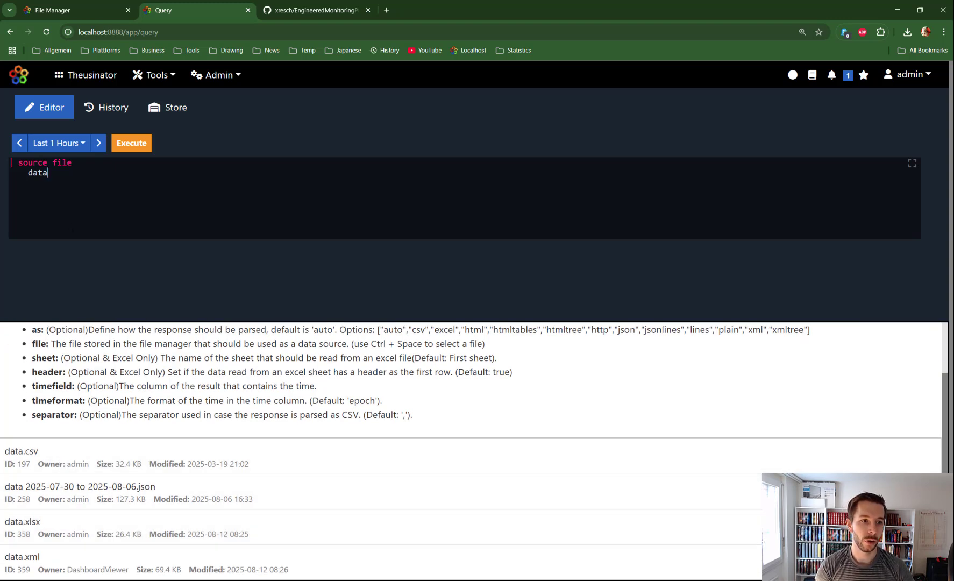
key(Escape)
- Replace the filter text with "xls" and insert the suggested data.xlsx as the query's file parameter
double_click(40, 172)
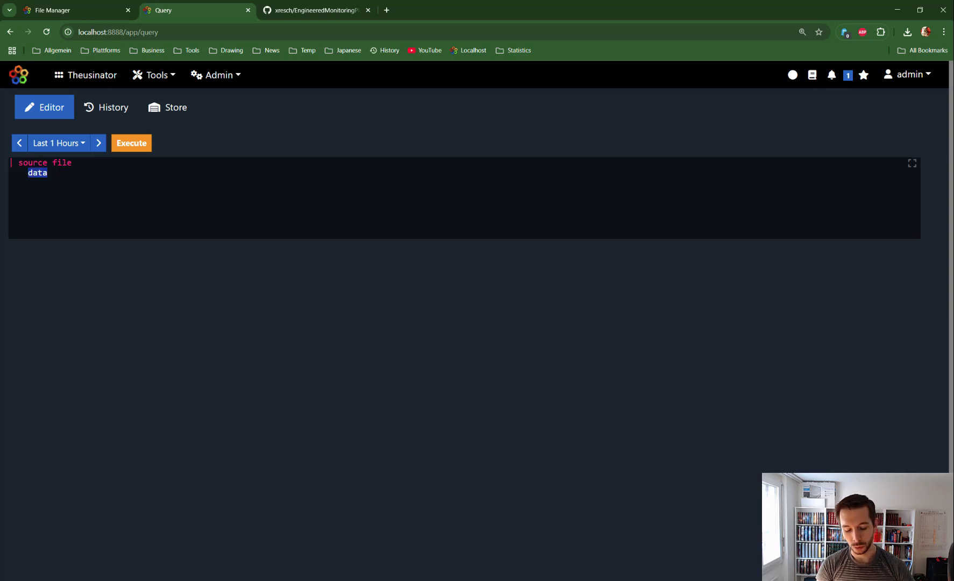
text(xl)
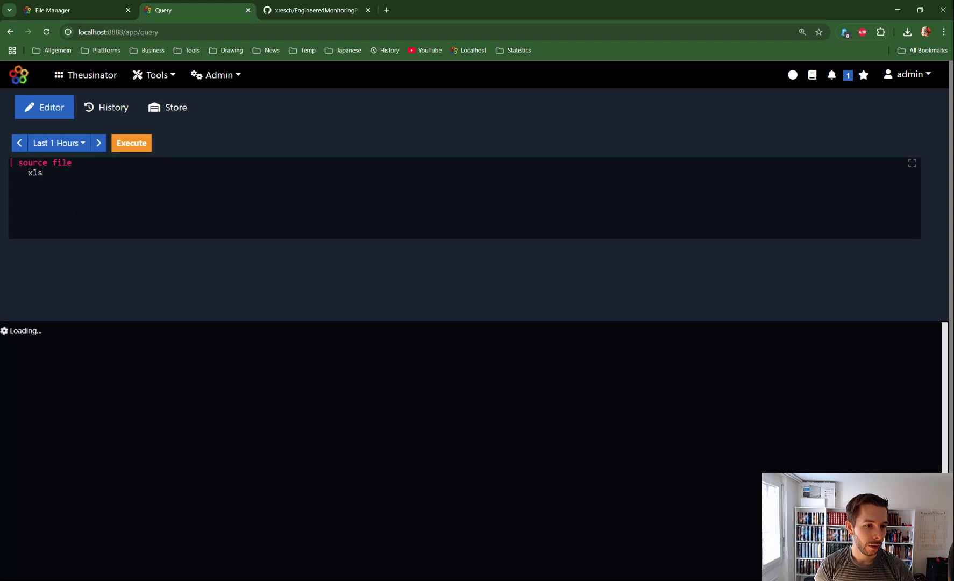
scroll(80, 468, down, 2)
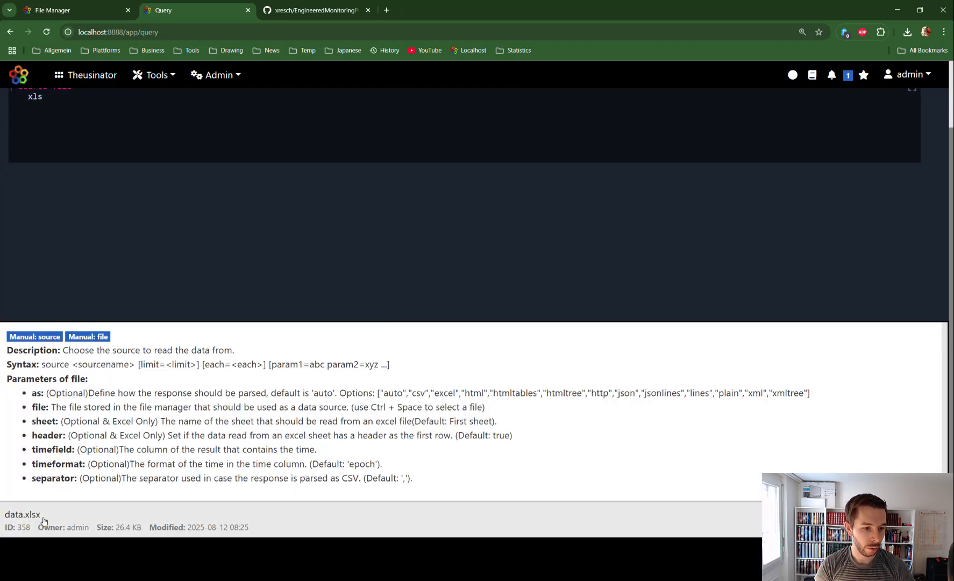
scroll(112, 215, up, 2)
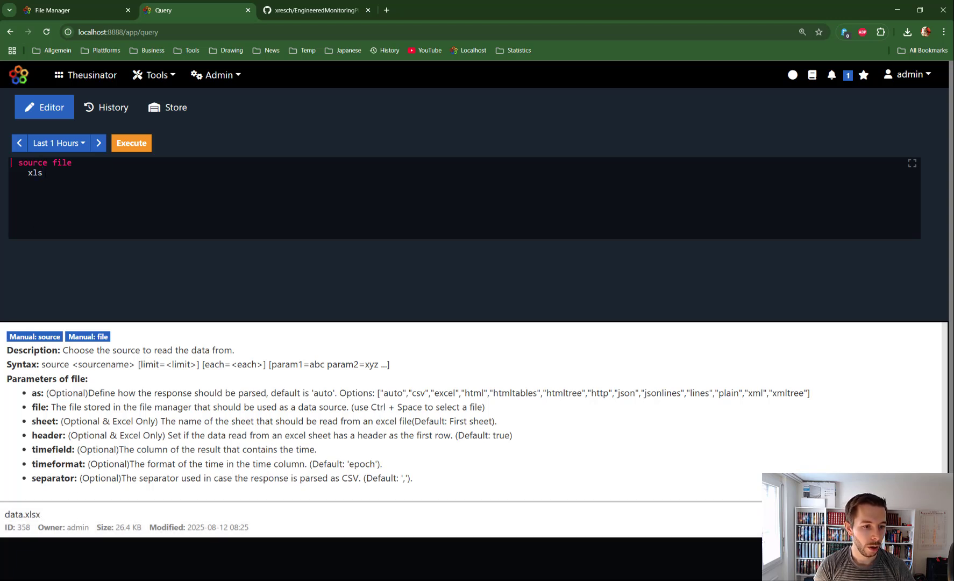
click(77, 518)
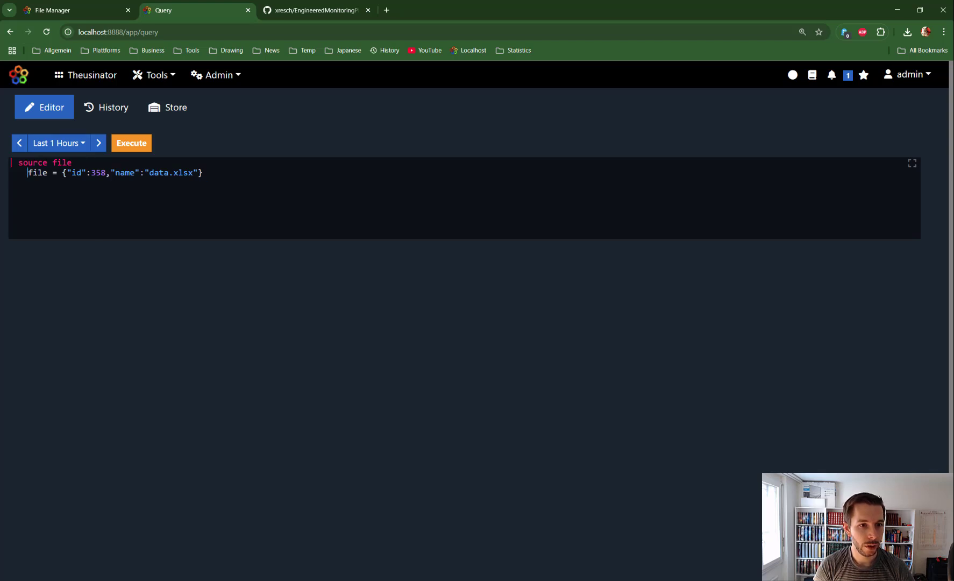
- Check the id and name in the query's file parameter and execute the query on data.xlsx
triple_click(32, 172)
click(56, 173)
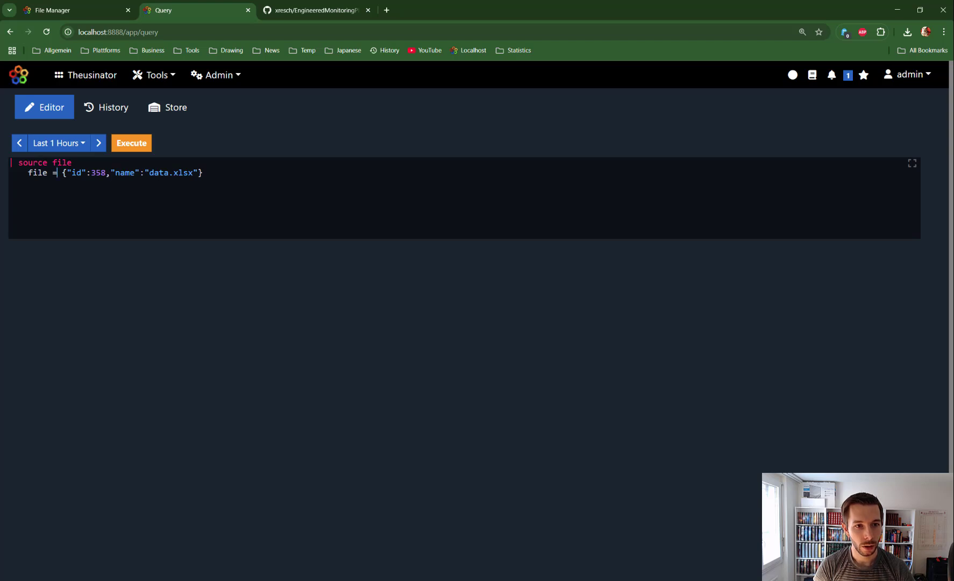
drag(198, 172, 111, 172)
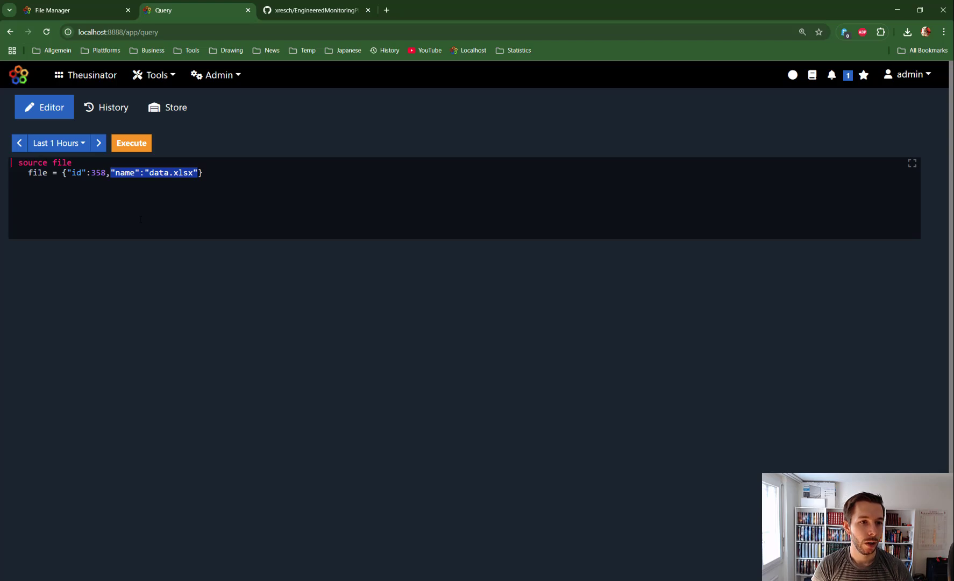
double_click(100, 173)
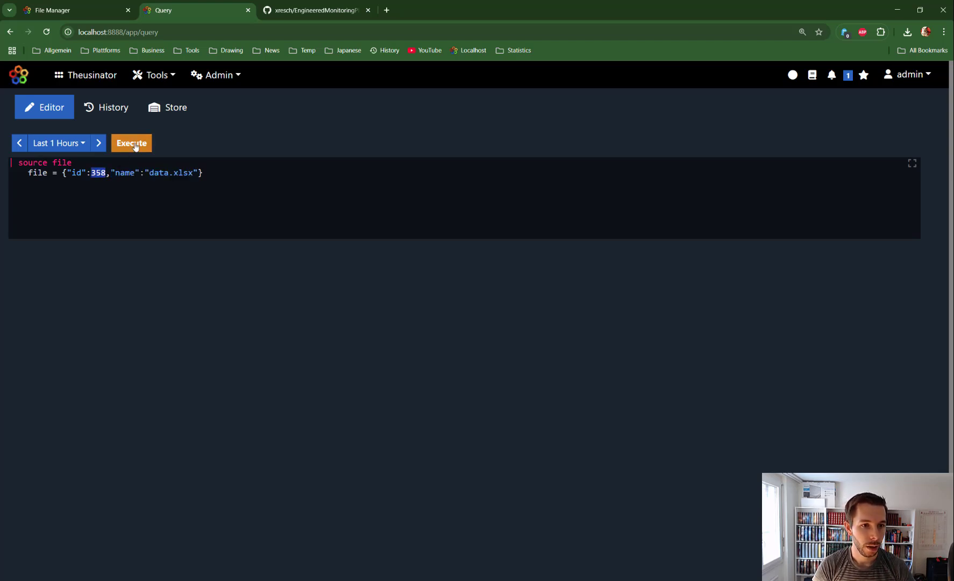
click(135, 144)
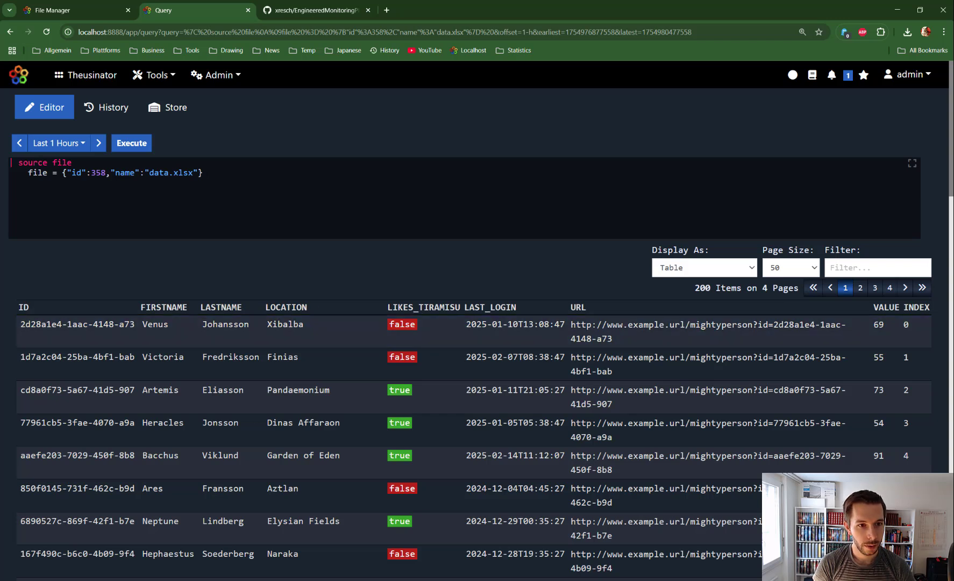
drag(209, 172, 28, 173)
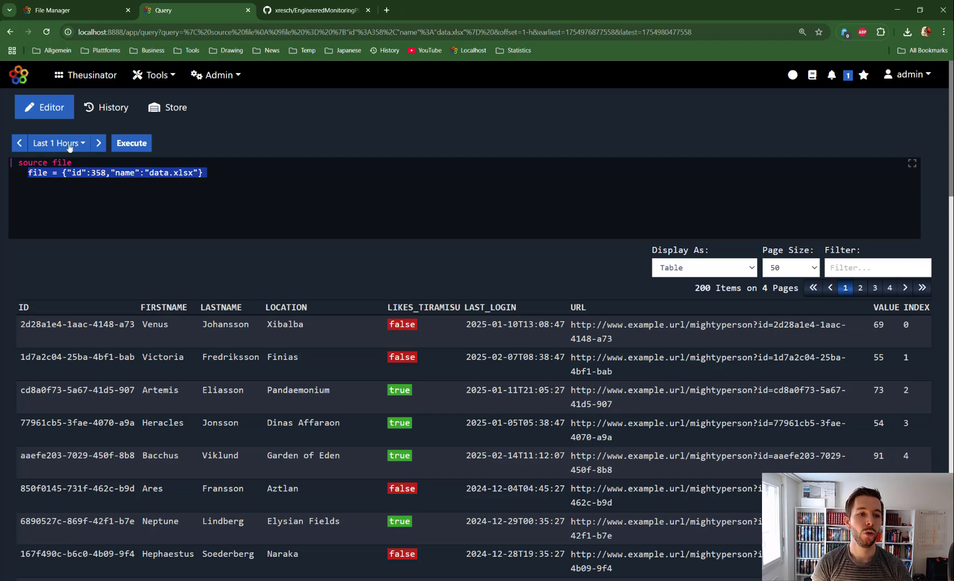
click(72, 162)
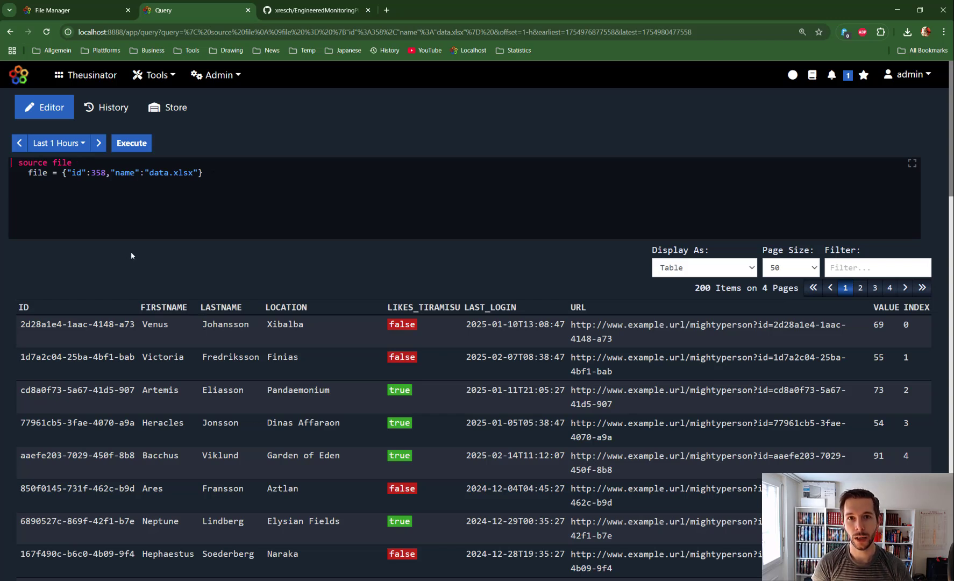
- Switch to the Temp folder in File Explorer and open data.xlsx in Excel
mouse_move(2, 178)
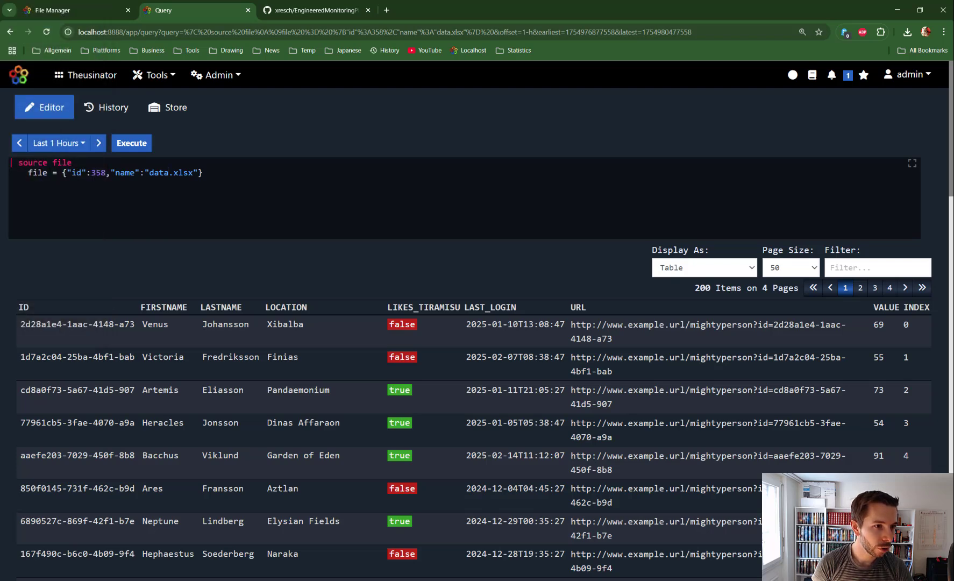
key(alt+Tab)
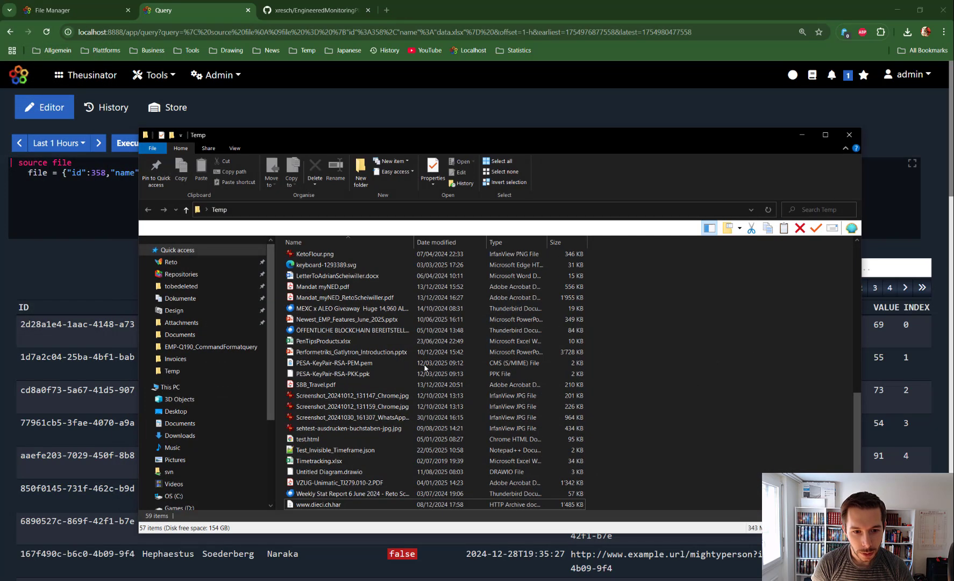
scroll(342, 367, down, 1)
scroll(333, 377, up, 9)
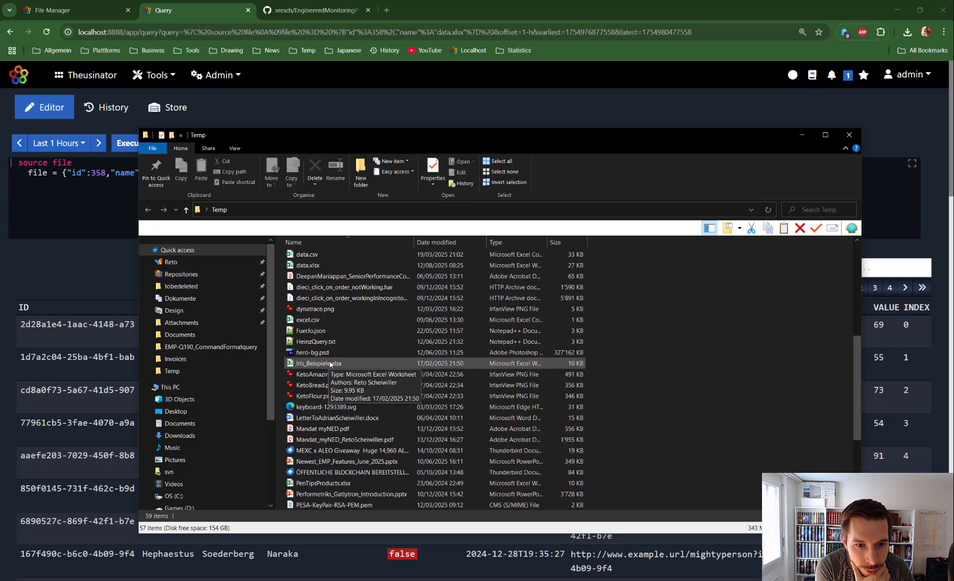
double_click(317, 429)
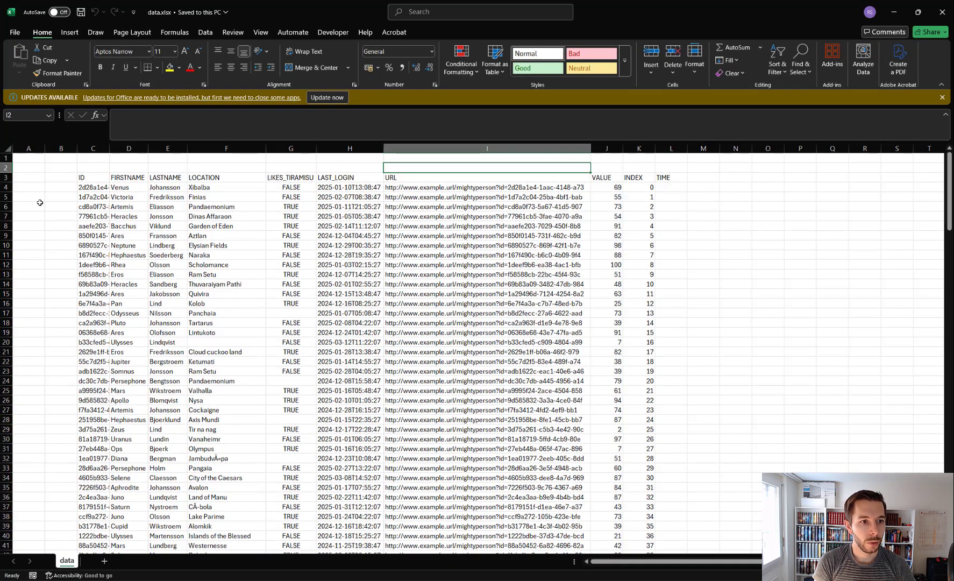
- Examine columns A and B and rows 1 and 2 around the table in data.xlsx
click(78, 167)
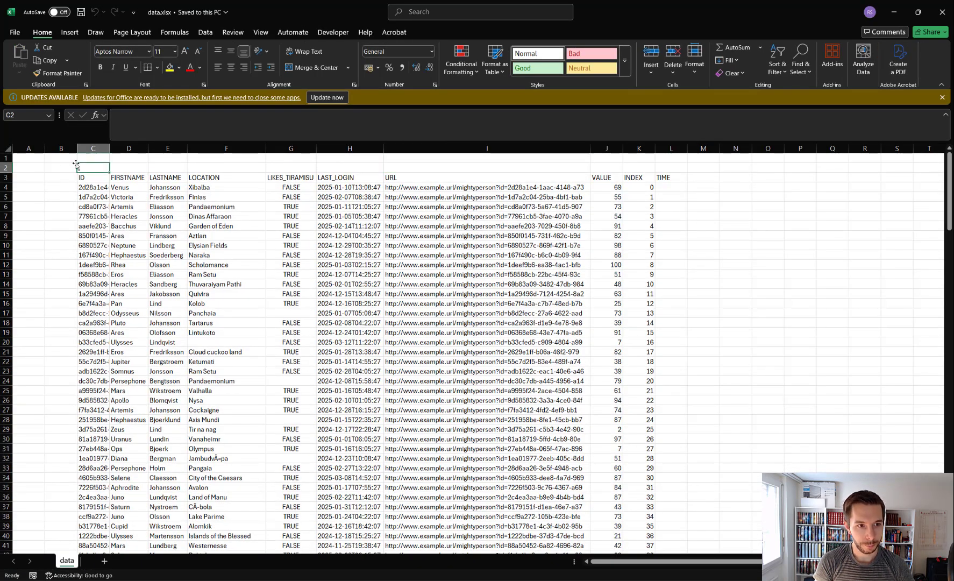
click(29, 149)
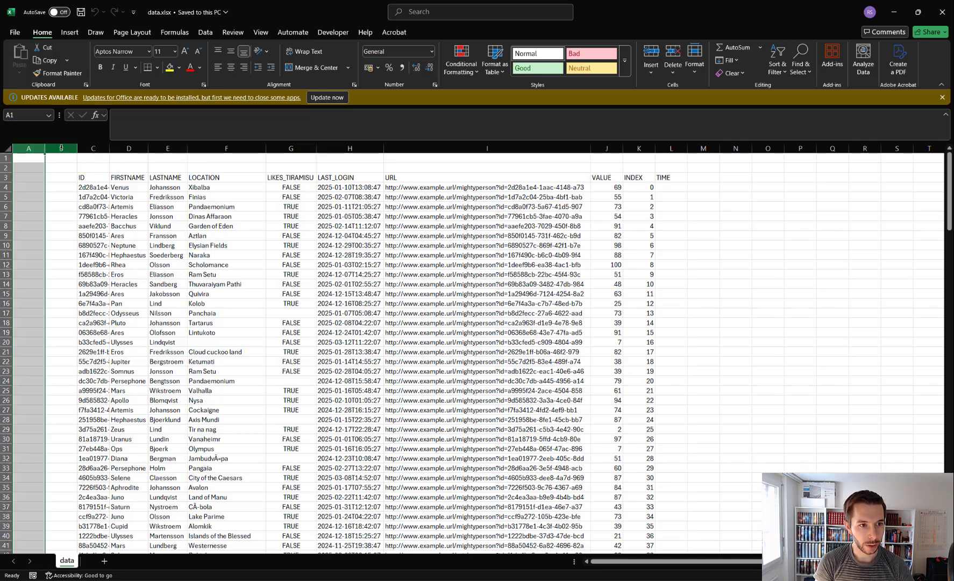
click(60, 148)
drag(4, 158, 5, 168)
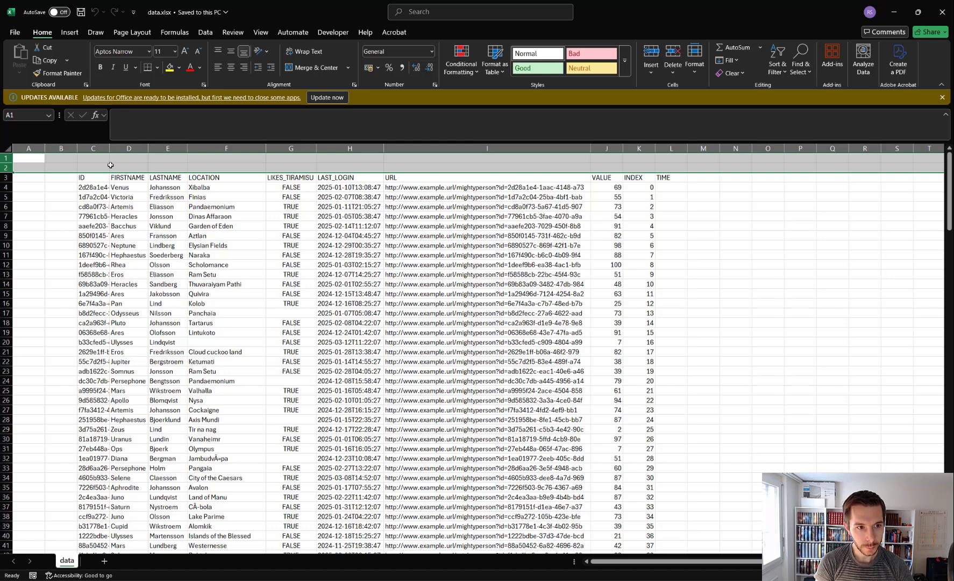
click(95, 159)
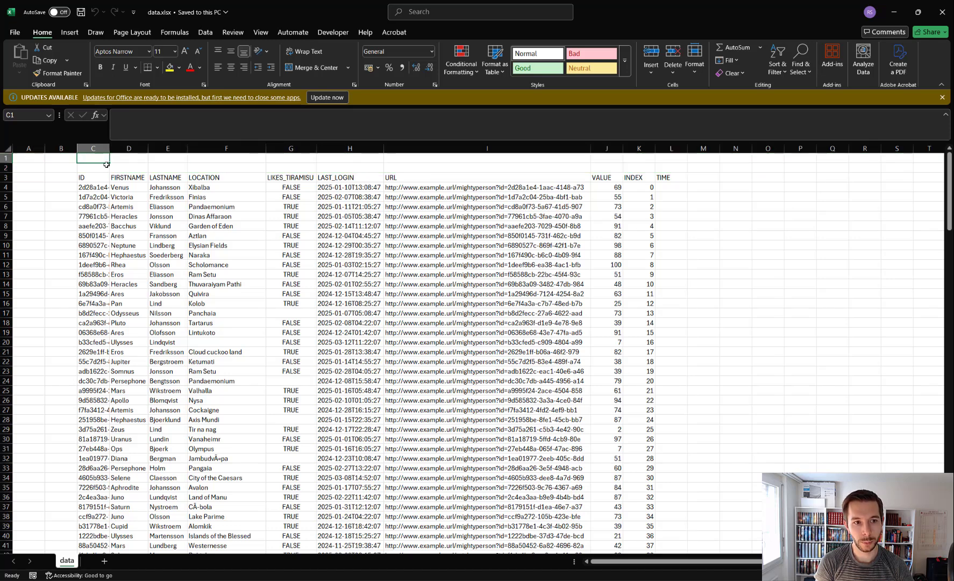
drag(106, 166, 126, 168)
click(59, 148)
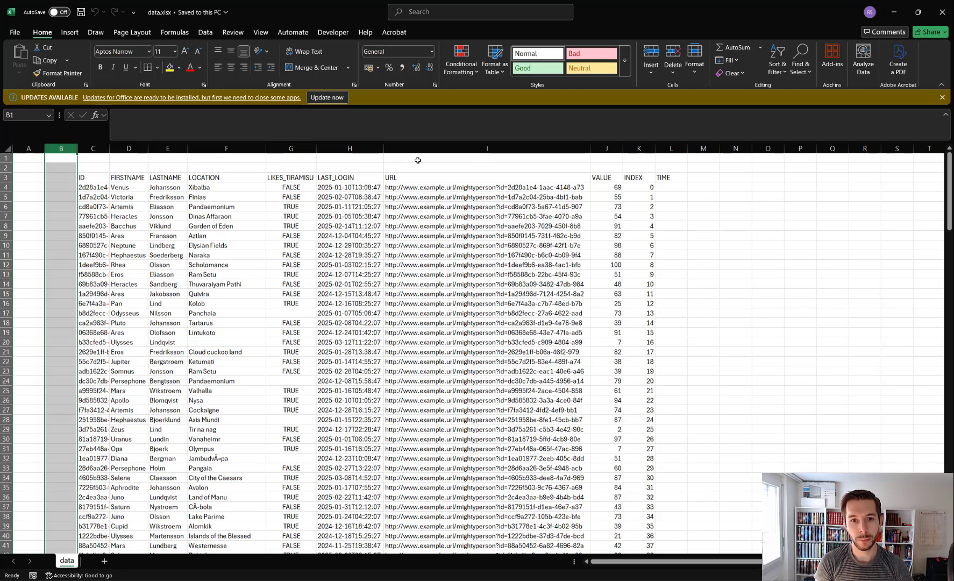
- Insert an empty column before the URL column, delete it again and return to the Query page
click(399, 148)
right_click(400, 147)
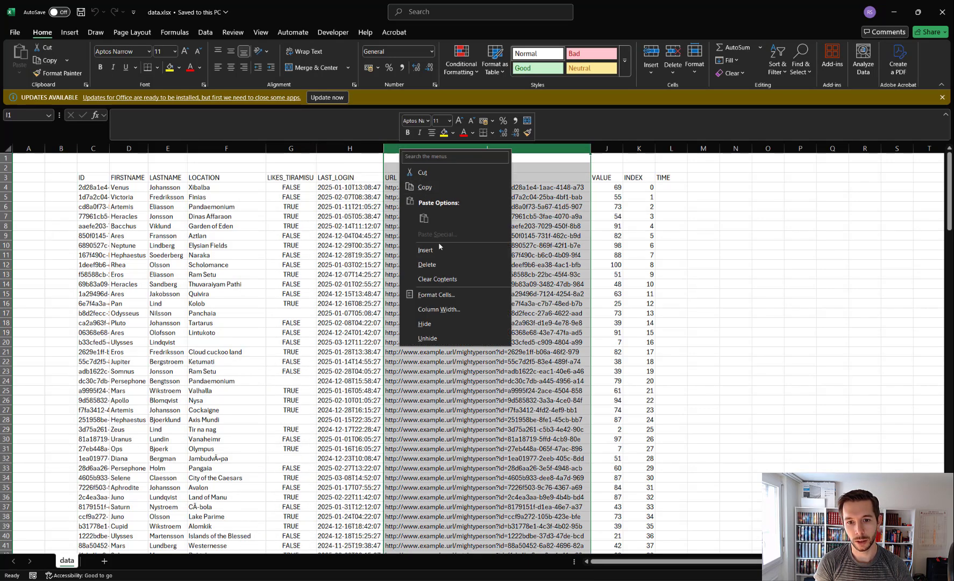
click(415, 252)
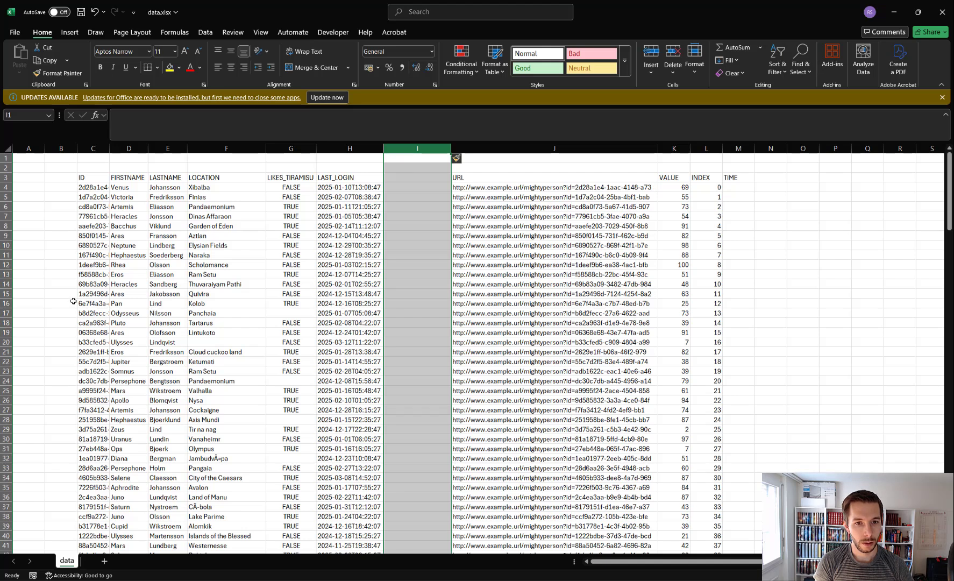
right_click(419, 151)
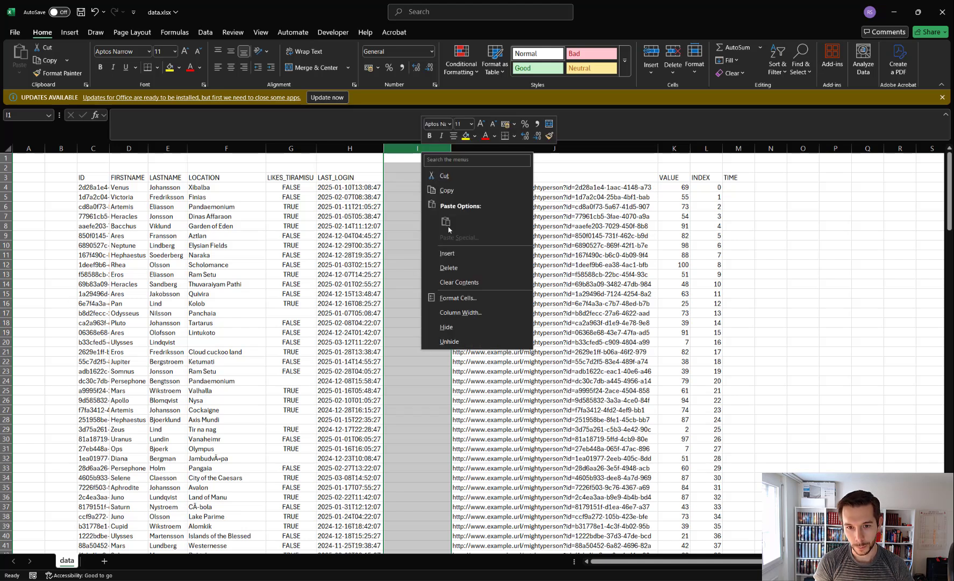
click(449, 267)
click(897, 7)
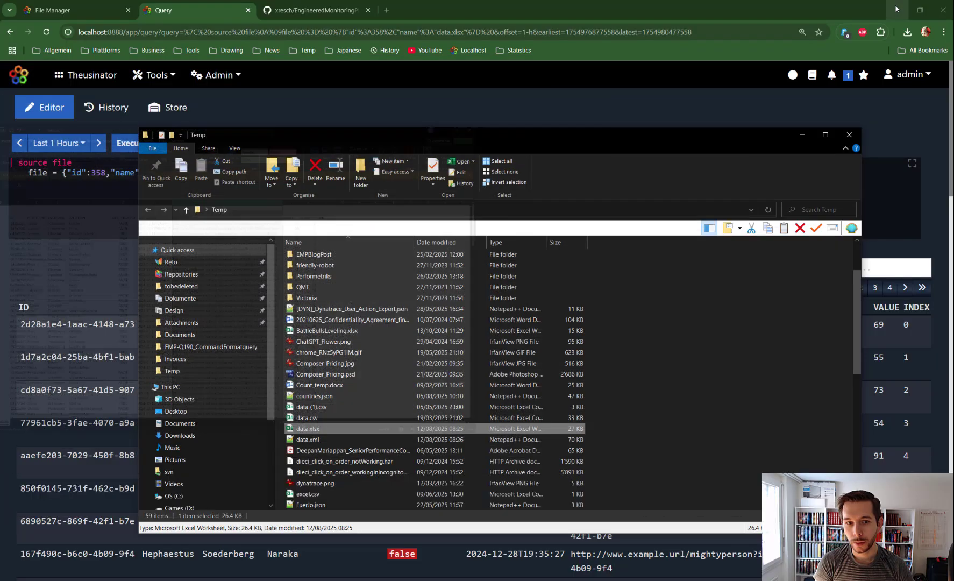
click(799, 134)
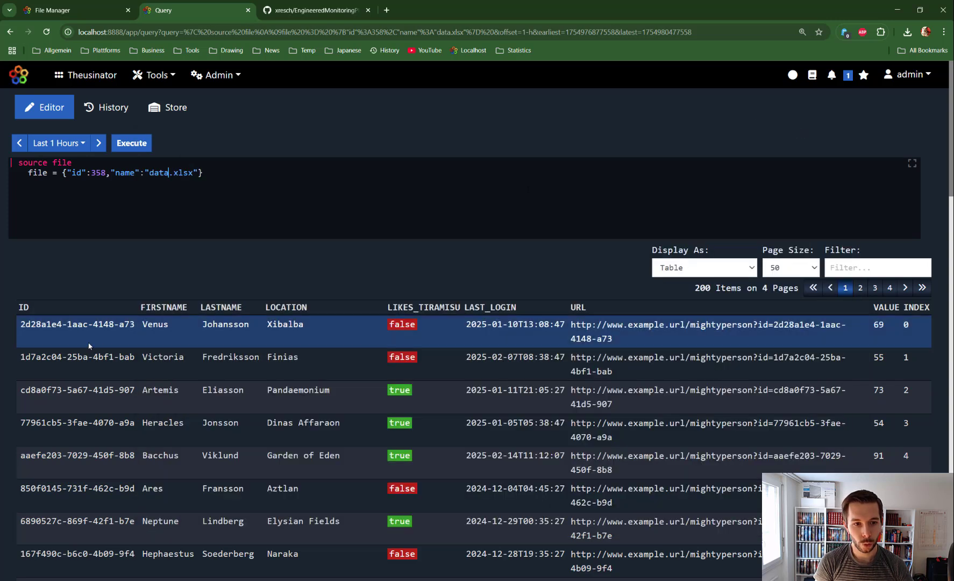
- Add the parameter "header = false" below the file parameter and execute the query
click(217, 179)
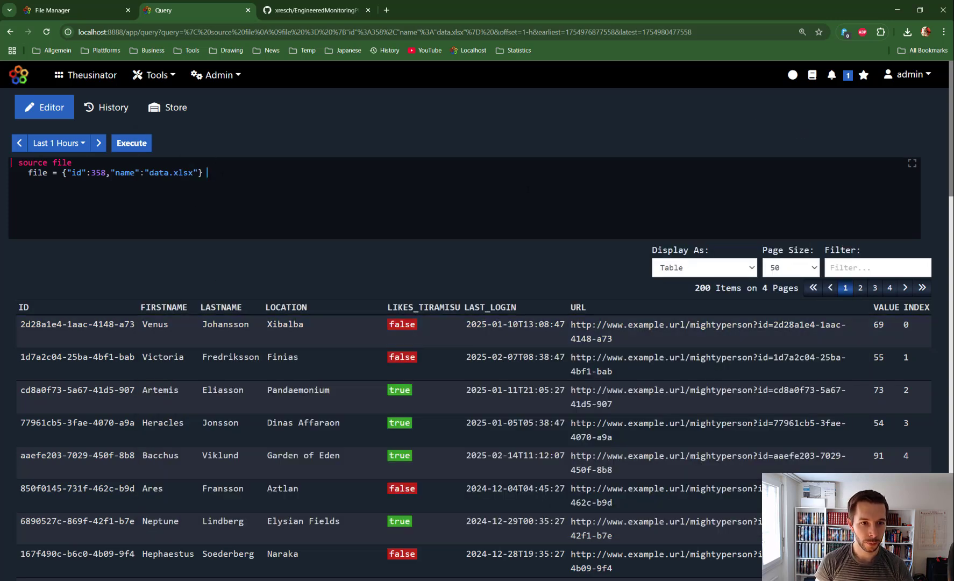
key(Return)
key(ctrl+space)
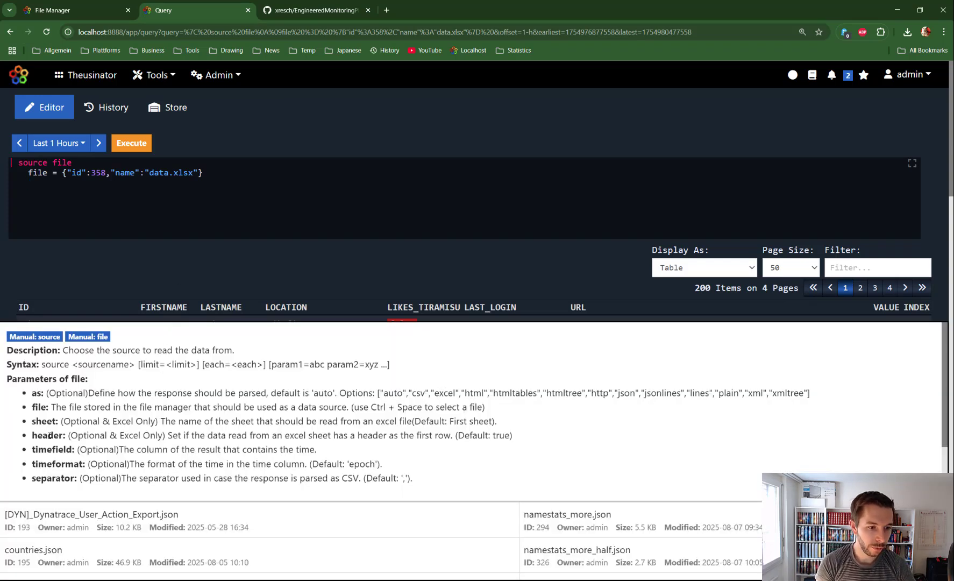
double_click(50, 436)
key(ctrl+c)
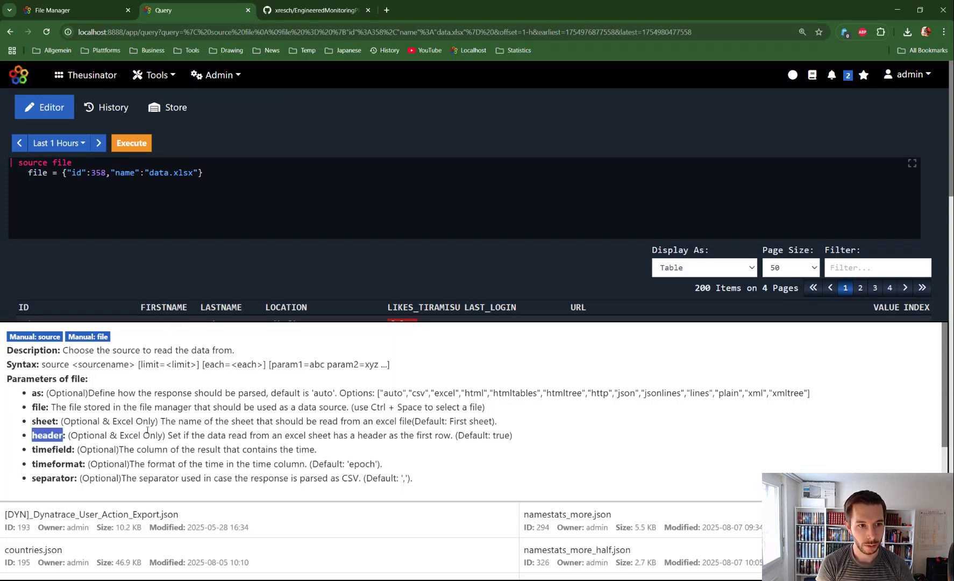
click(89, 183)
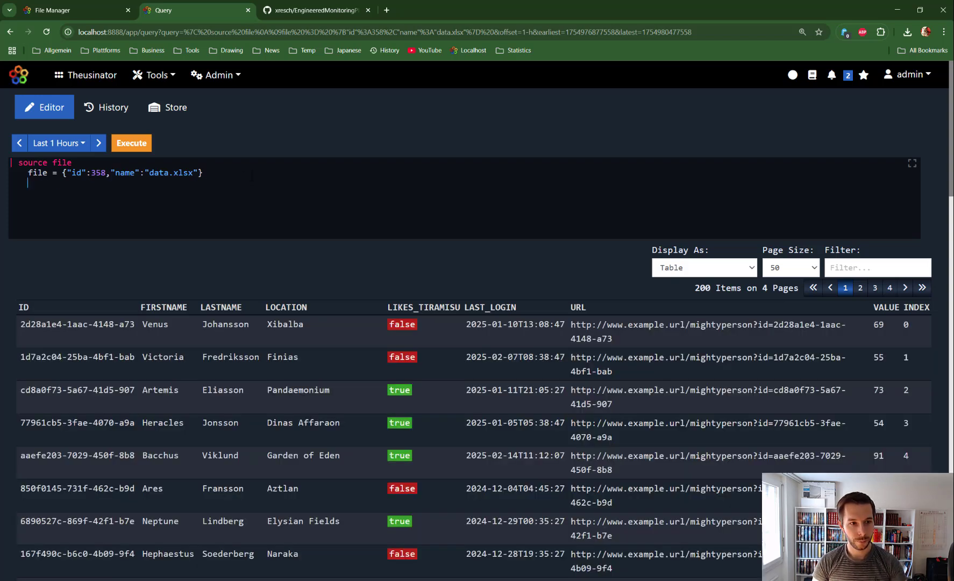
key(ctrl+v)
text(= false)
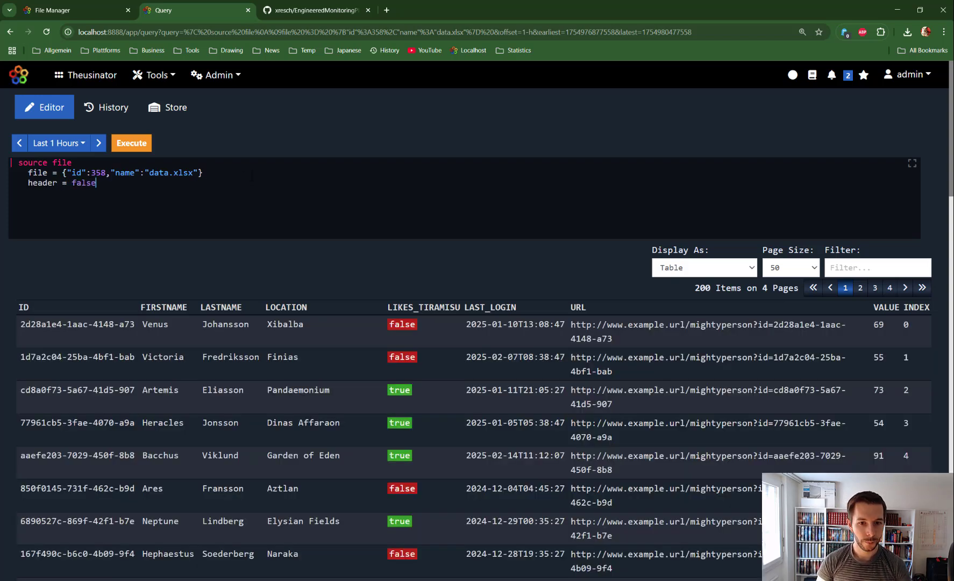
key(ctrl+Return)
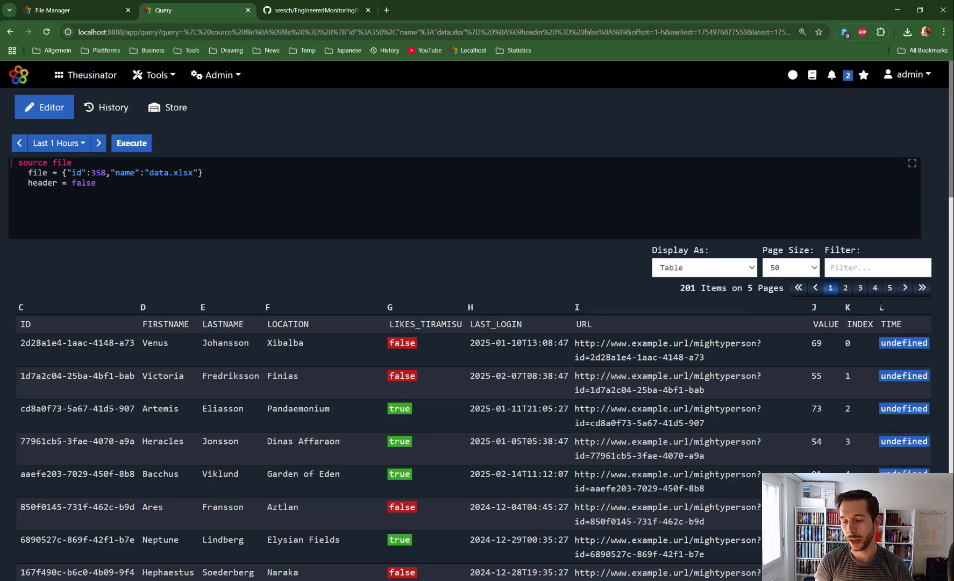
- Remove the header parameter line from the query and execute it again
key(shift+Home)
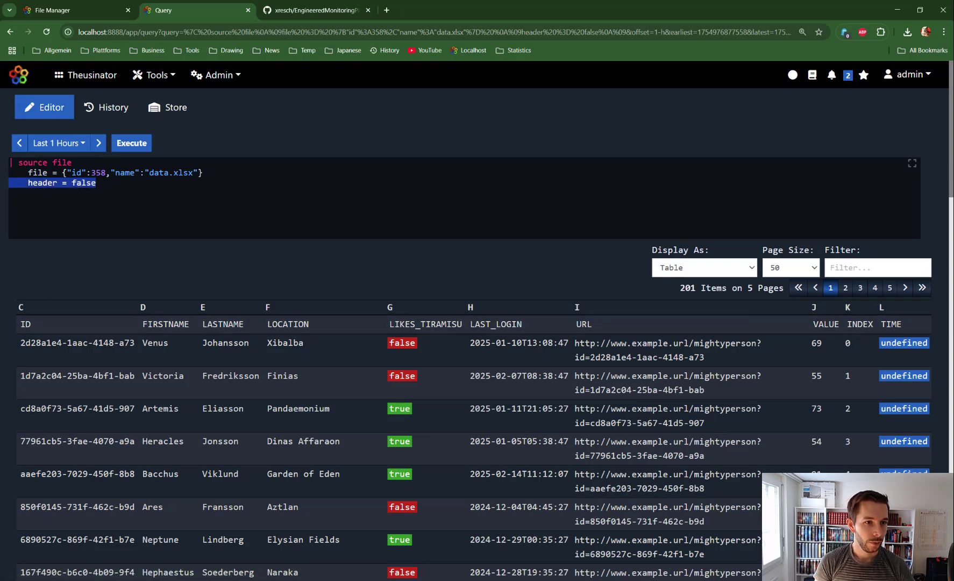
key(BackSpace)
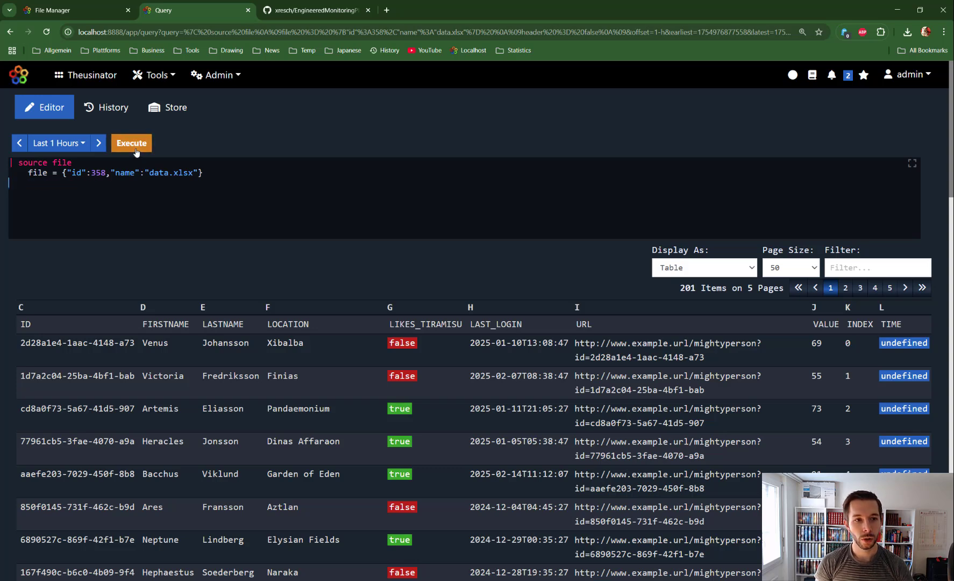
key(BackSpace)
click(136, 144)
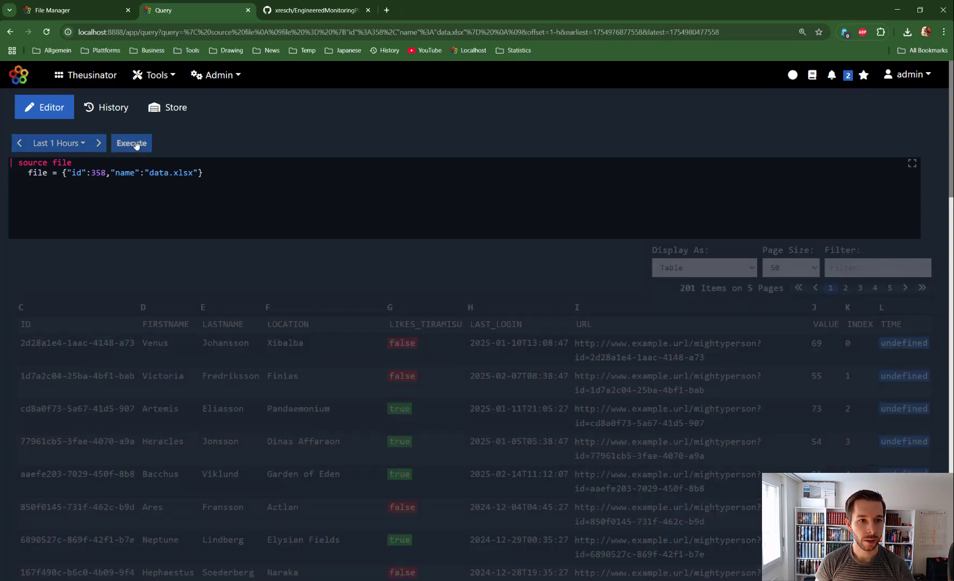
- Review the parsing options for the file source and add the parameter "as = plain" above the file parameter
drag(207, 172, 32, 173)
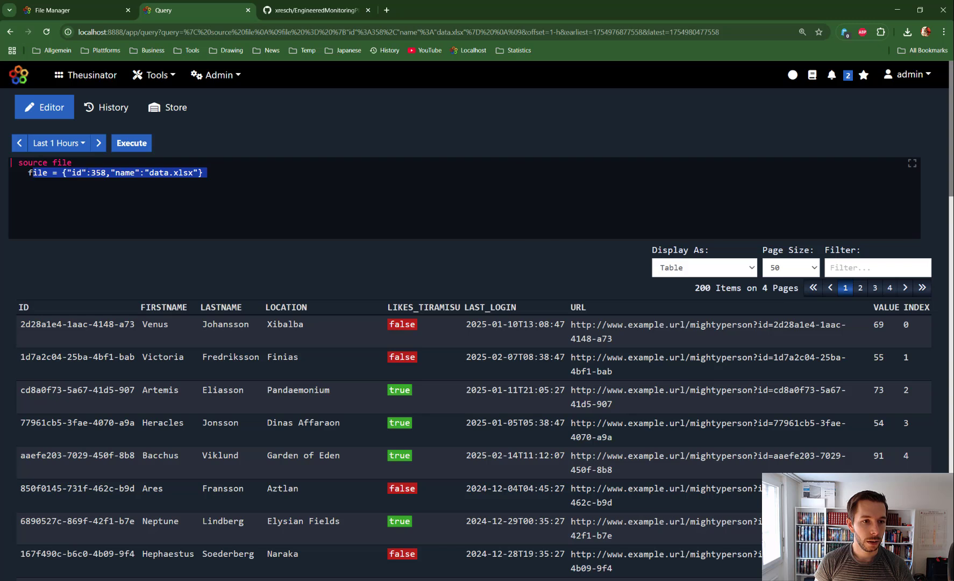
click(73, 162)
key(Return)
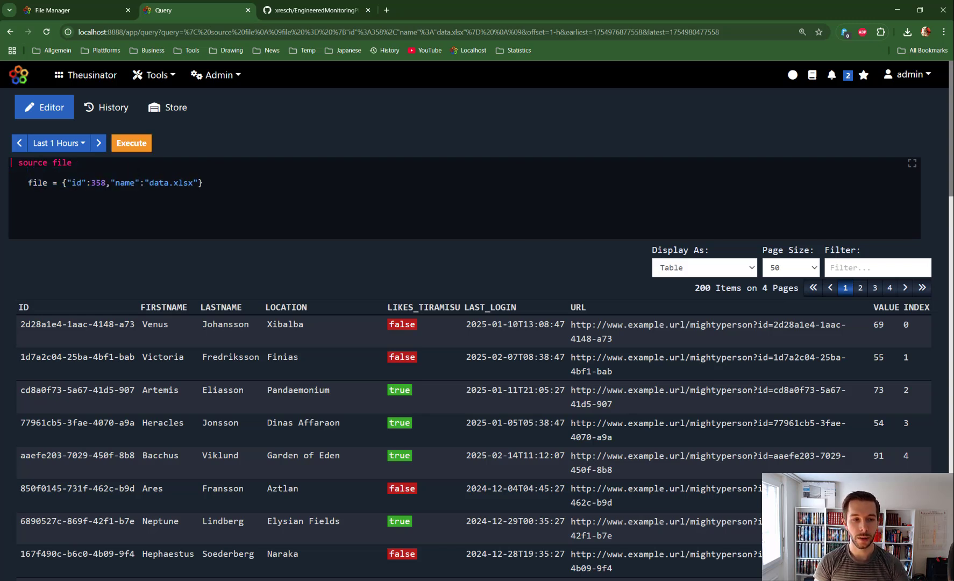
text(as =)
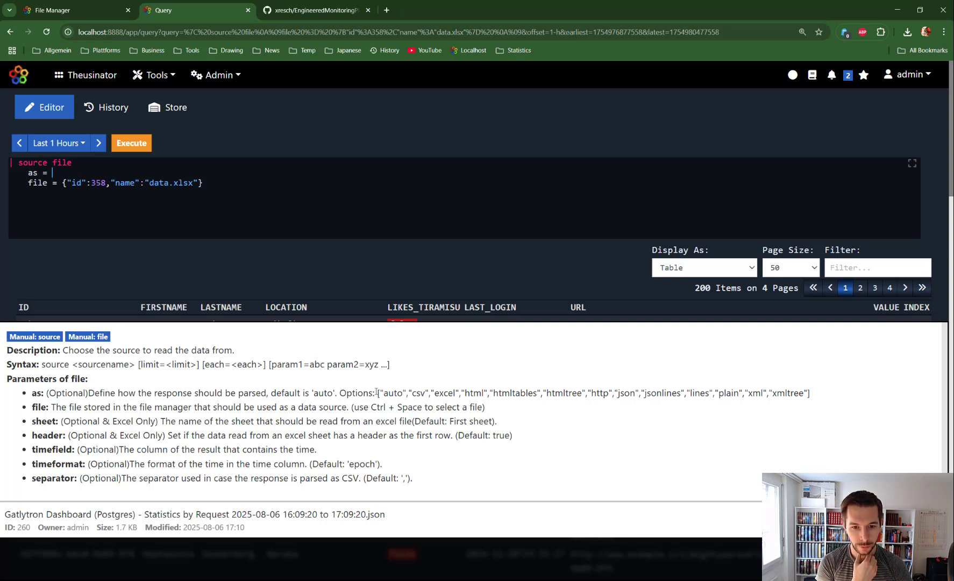
double_click(397, 394)
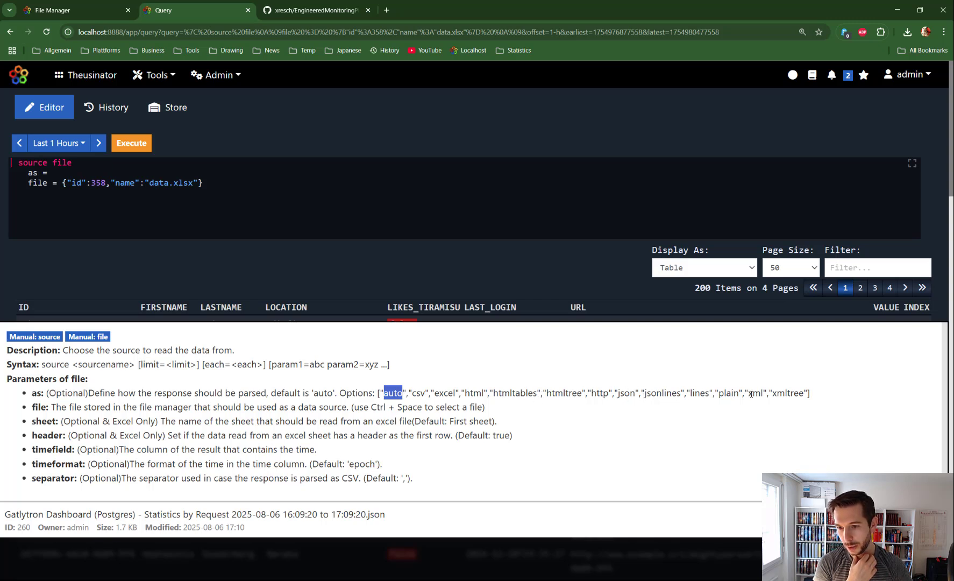
double_click(699, 394)
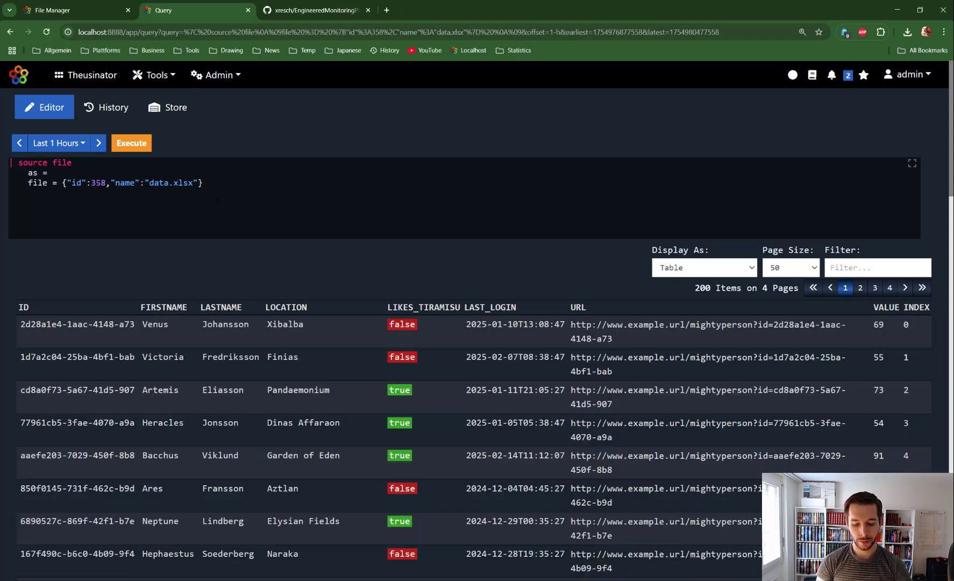
text(plain)
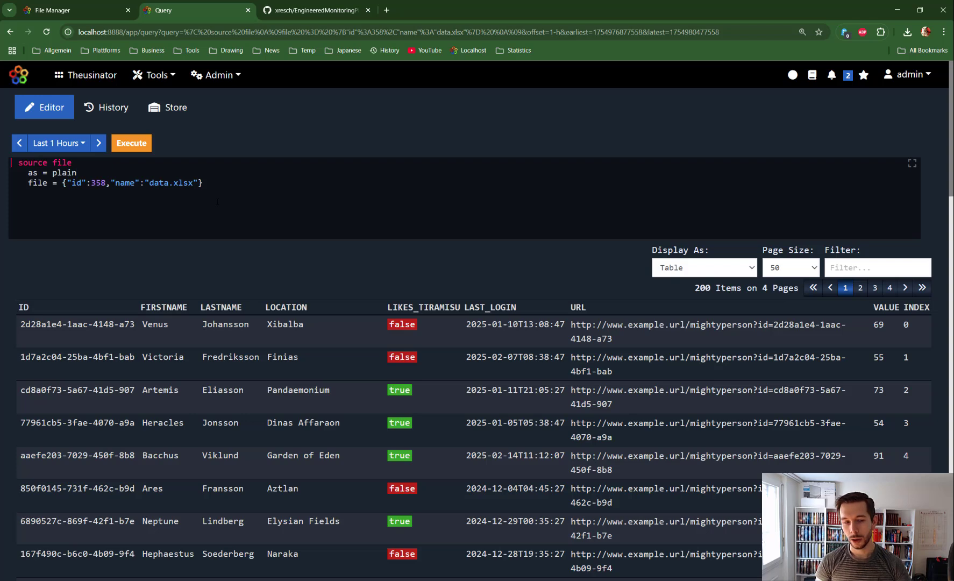
- Execute the query on data.xlsx with plain parsing and look along the raw result
click(140, 148)
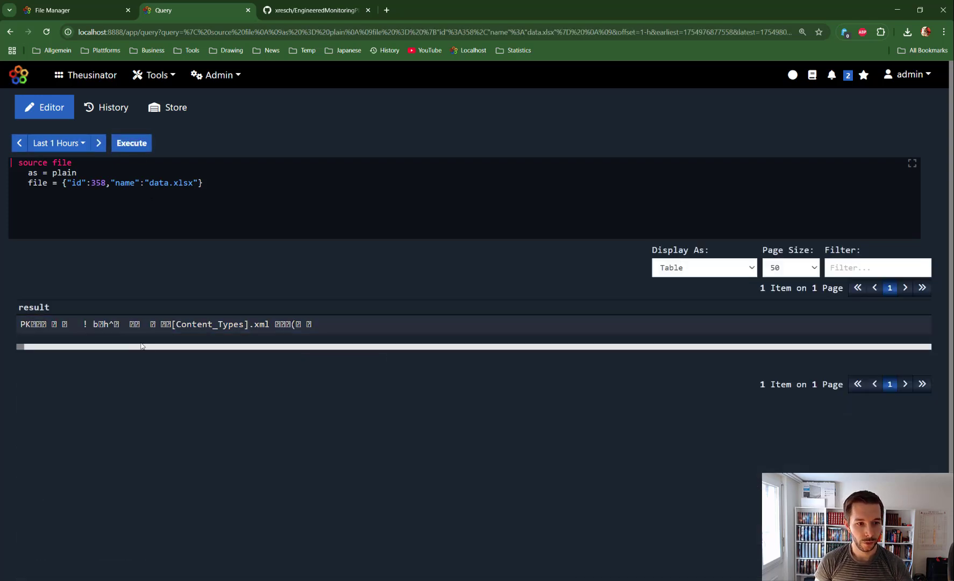
mouse_move(21, 350)
mouse_down()
mouse_move(942, 359)
mouse_move(12, 354)
mouse_up()
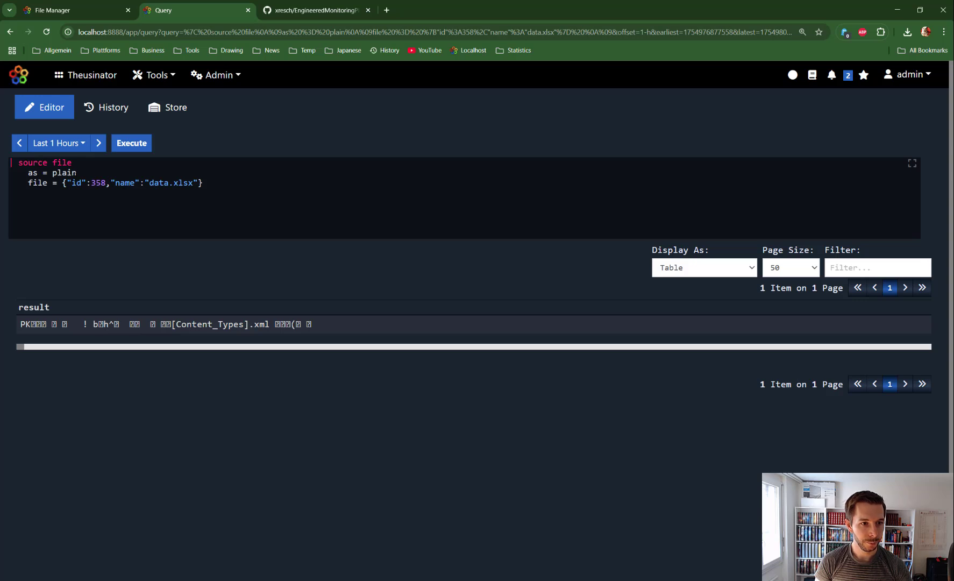
- Remove the data.xlsx file parameter from the query and bring up the parameter help
click(223, 183)
key(shift+Home)
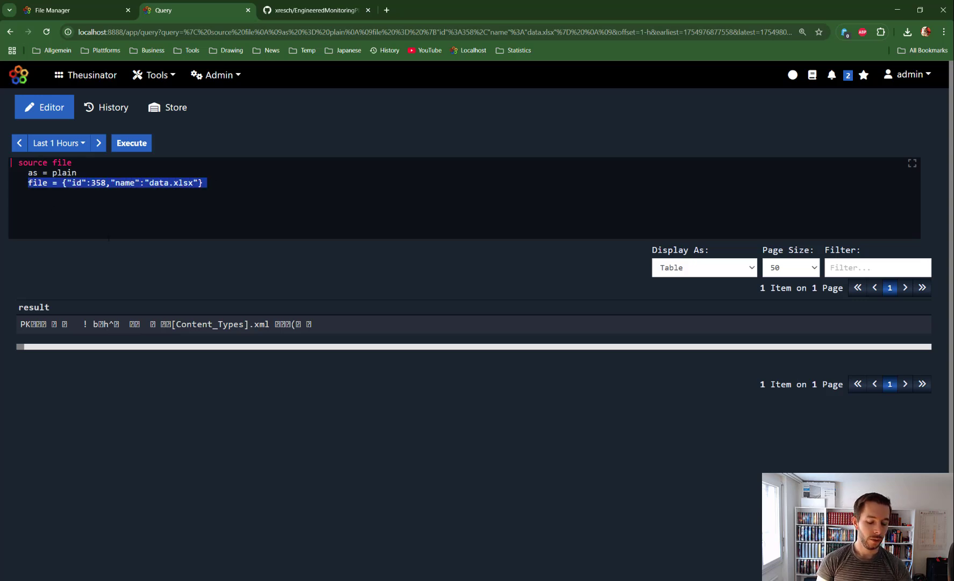
key(BackSpace)
key(ctrl+space)
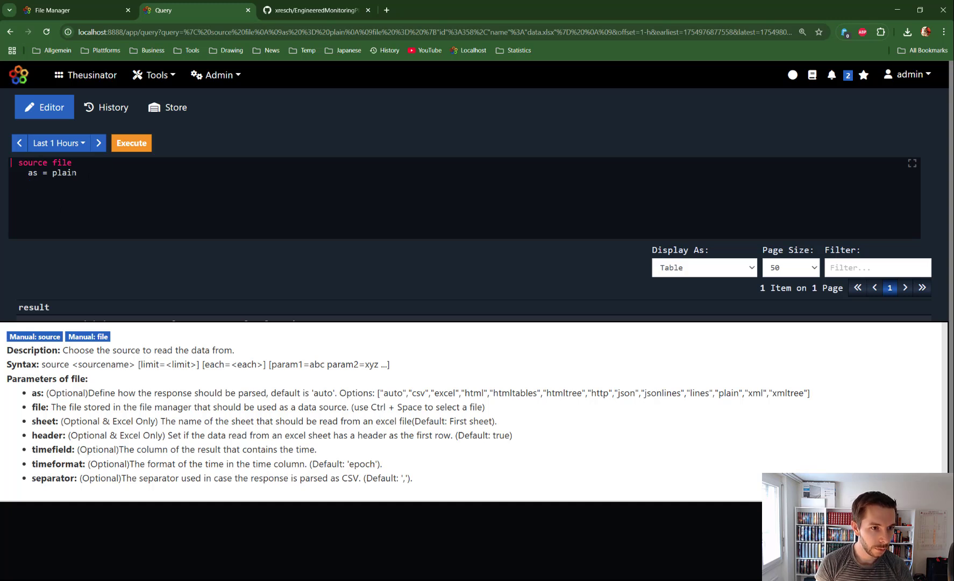
- Remove the "as = plain" parameter, leaving an empty line below the file source
drag(77, 173, 28, 173)
click(72, 163)
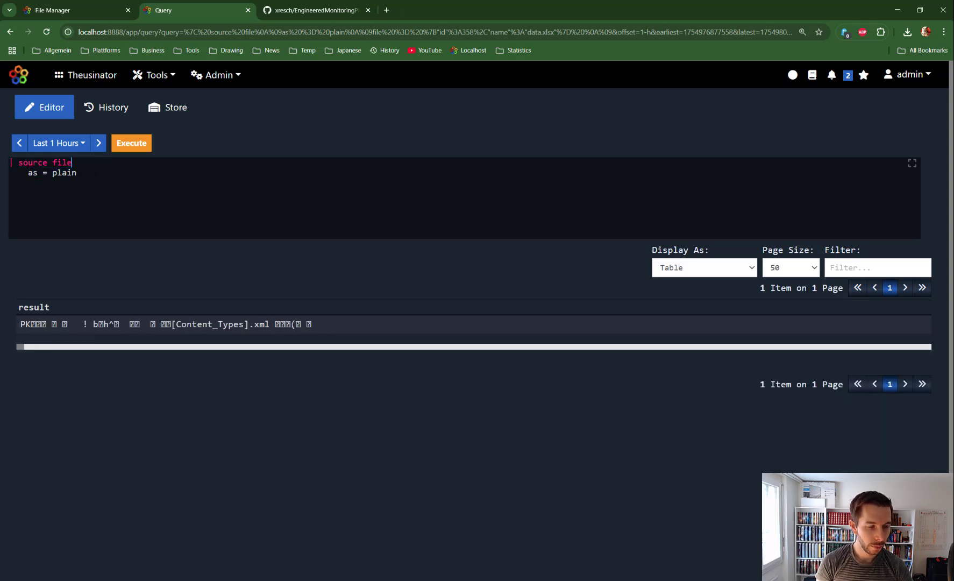
key(Return)
key(ctrl+space)
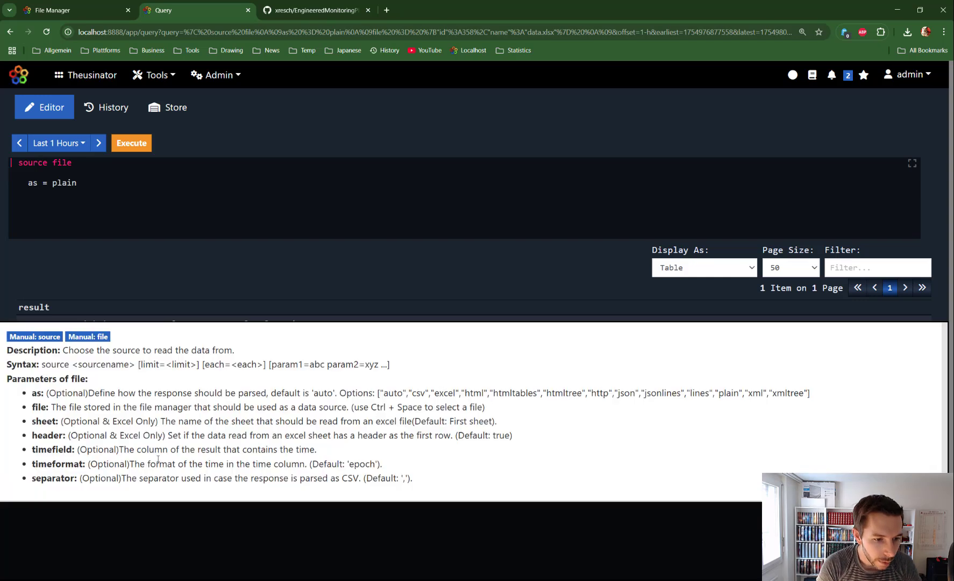
scroll(131, 345, down, 1)
scroll(92, 199, up, 1)
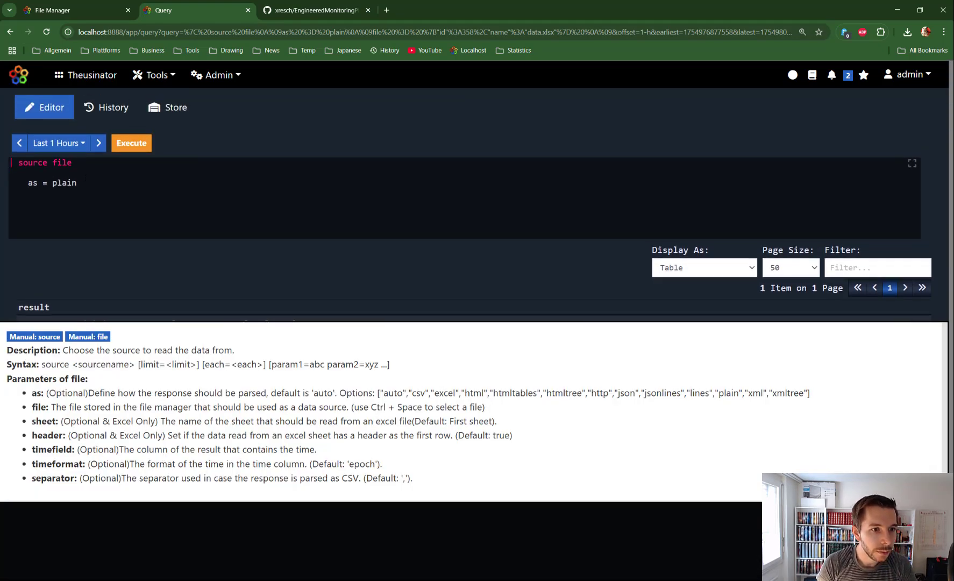
drag(78, 183, 16, 173)
key(Escape)
key(BackSpace)
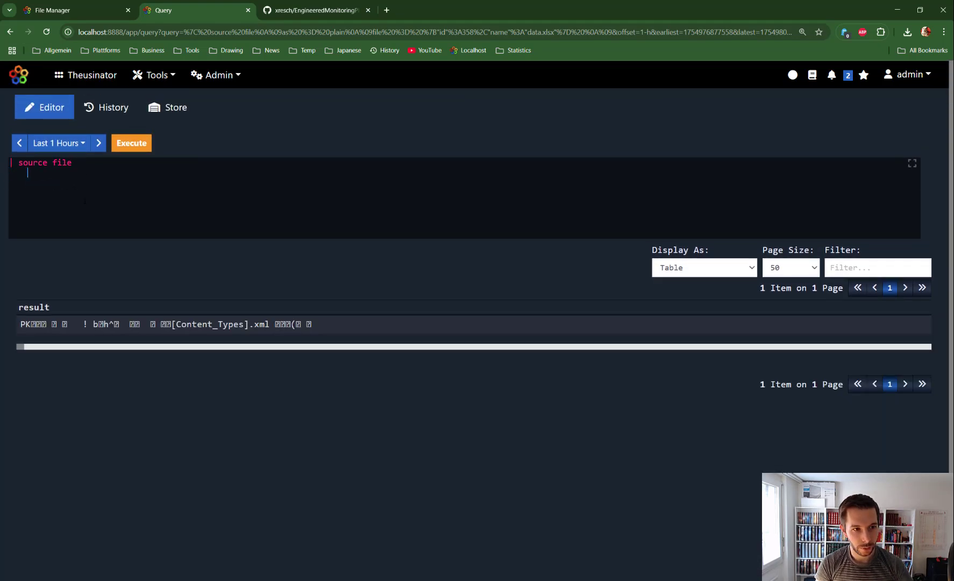
- Choose the stored file countries.json as the query's file parameter and execute the query
key(ctrl+space)
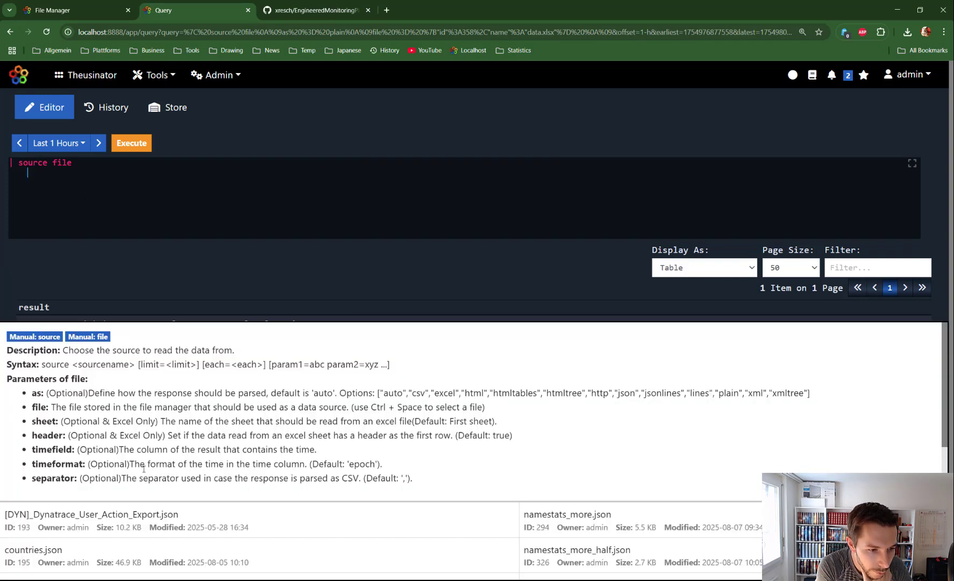
scroll(143, 469, down, 2)
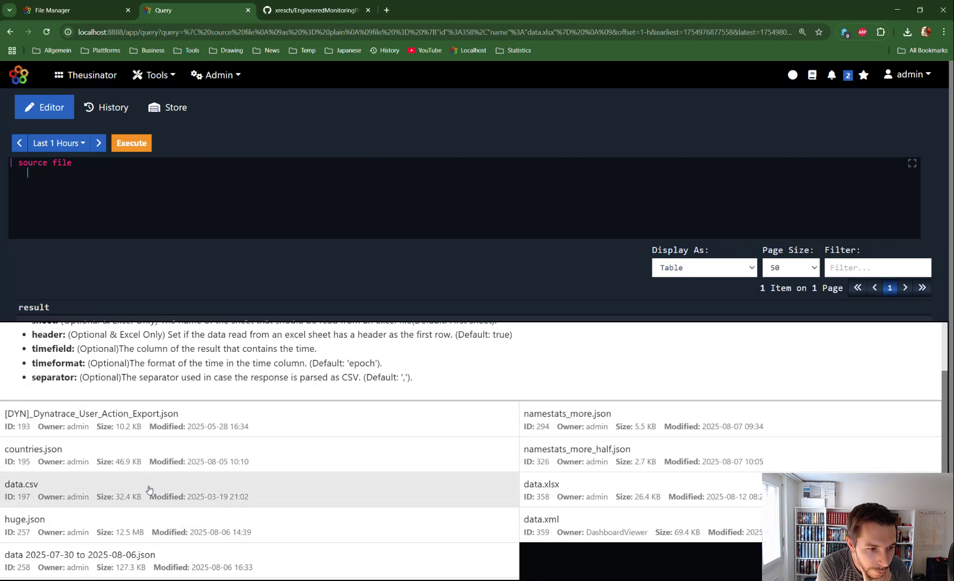
click(95, 453)
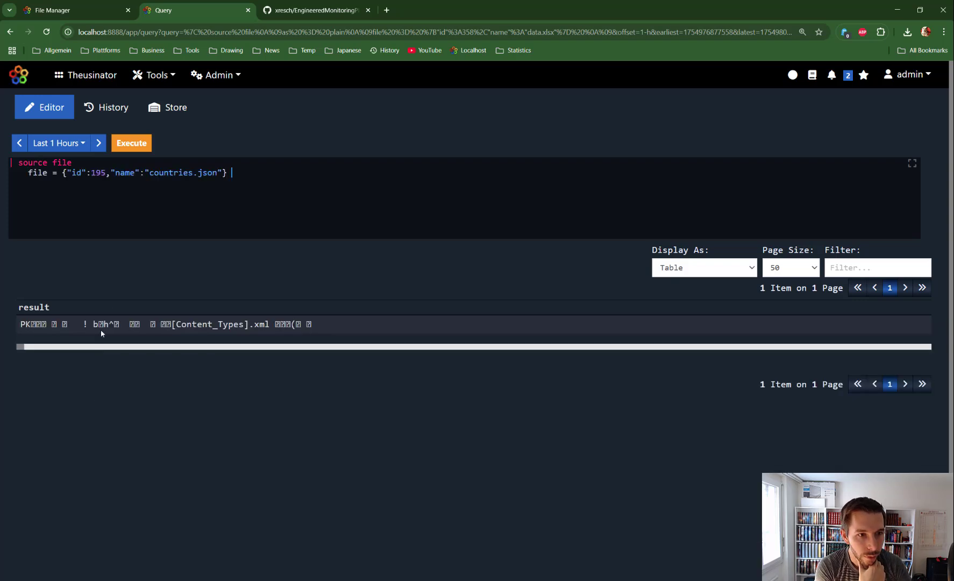
click(125, 146)
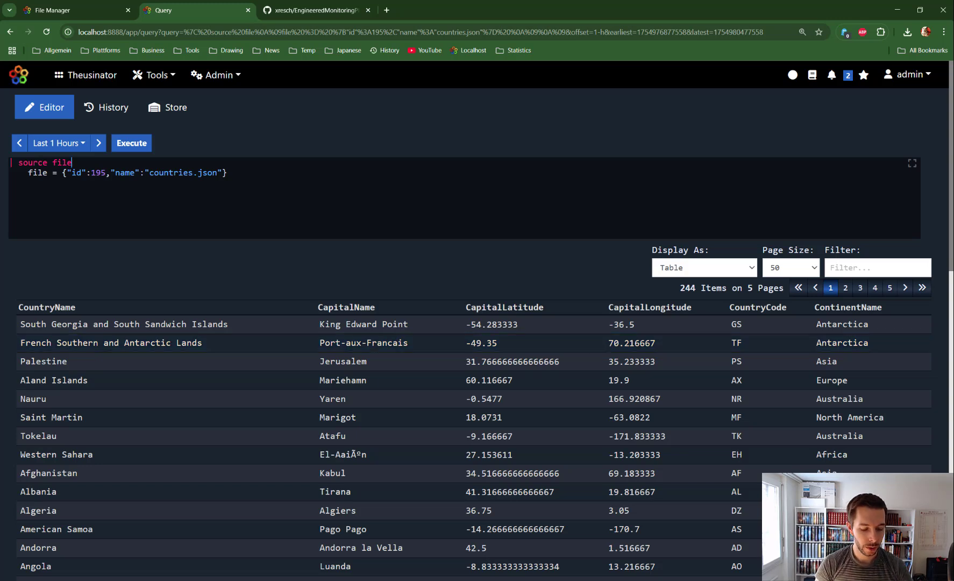
- Add the parameter "as = plain" above the countries.json file parameter and execute the query
key(Return)
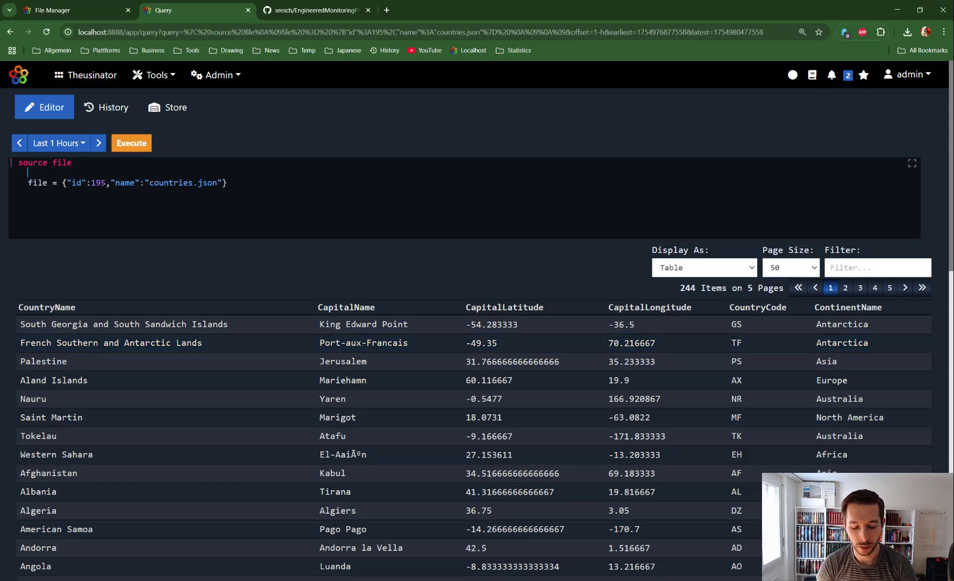
text(as =)
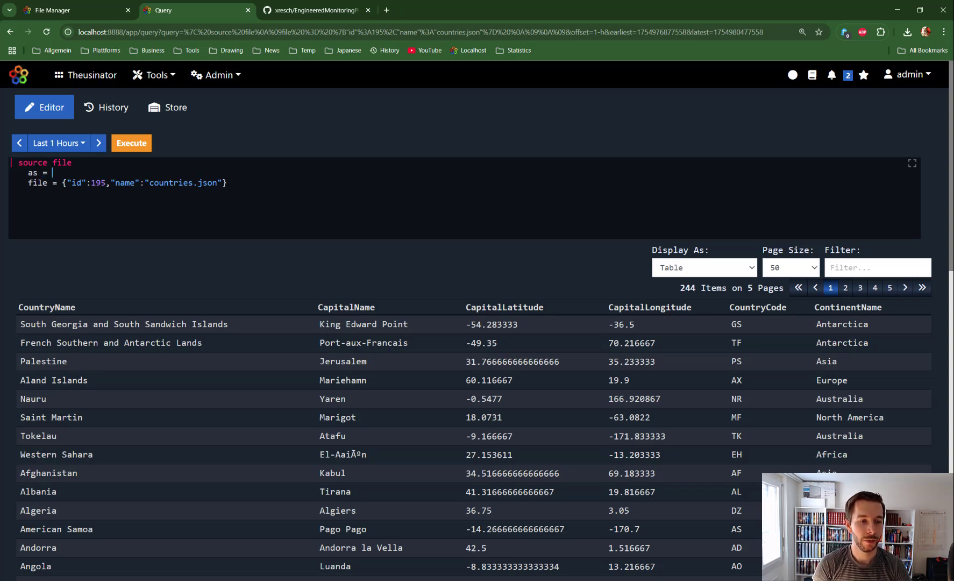
text( plain)
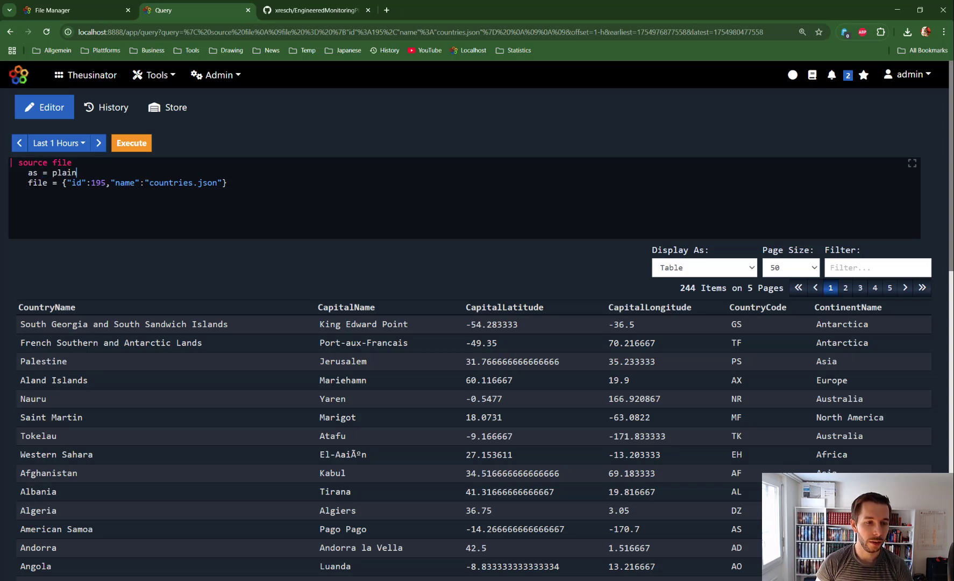
key(ctrl+Return)
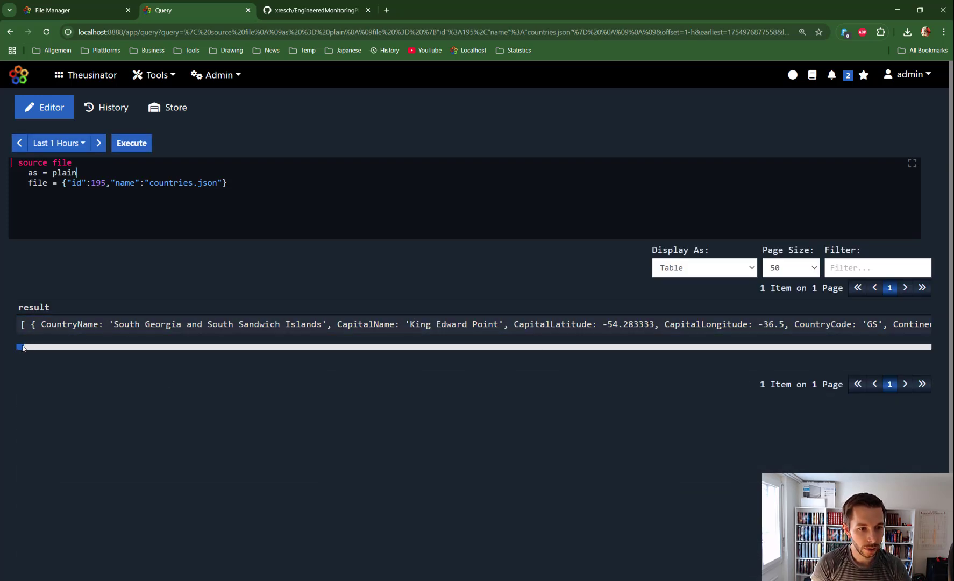
mouse_move(24, 348)
mouse_down()
mouse_move(81, 348)
mouse_move(22, 348)
mouse_up()
- Change the as parameter to lines, execute the query and look through the lines of countries.json
double_click(67, 172)
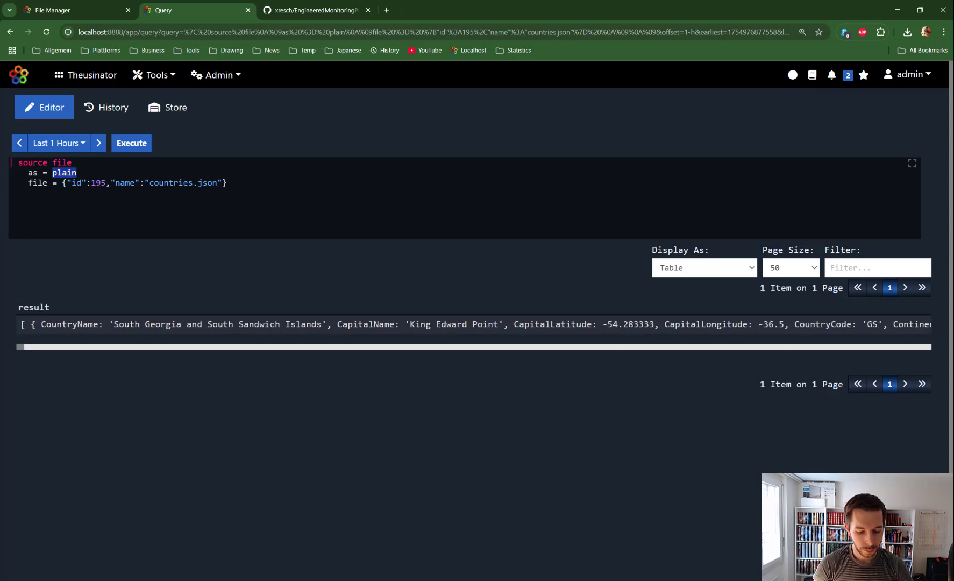
key(BackSpace)
text(lin)
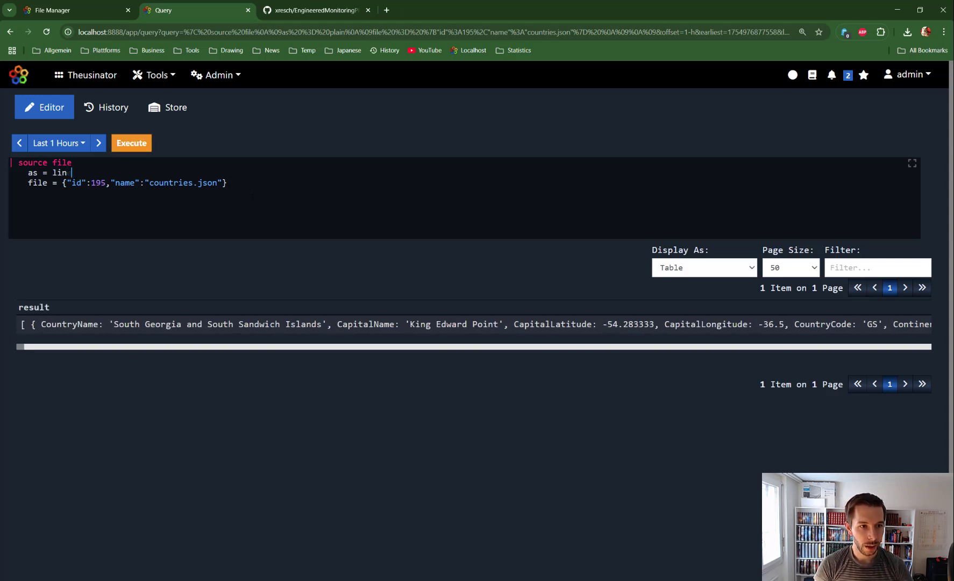
text(es)
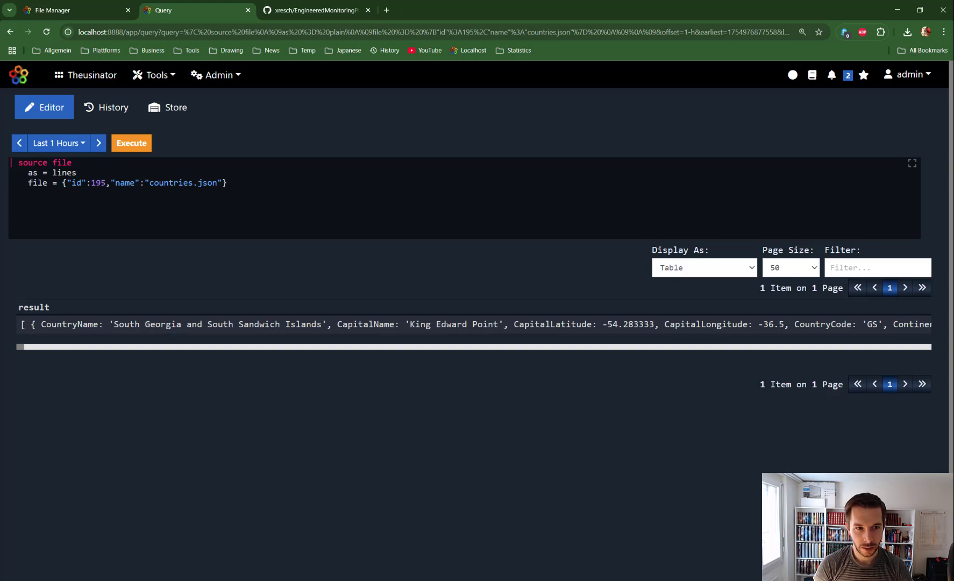
click(136, 145)
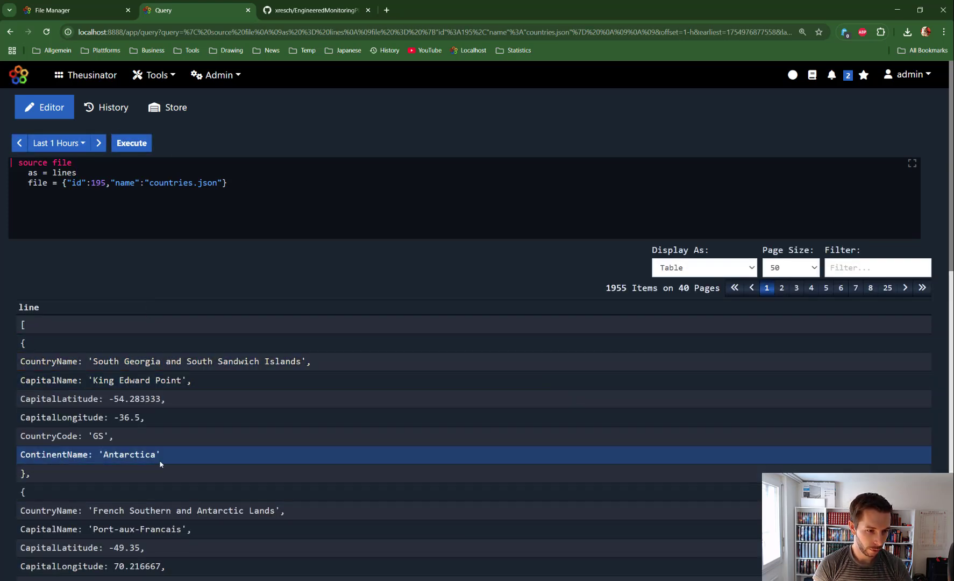
scroll(131, 360, down, 3)
scroll(21, 222, up, 1)
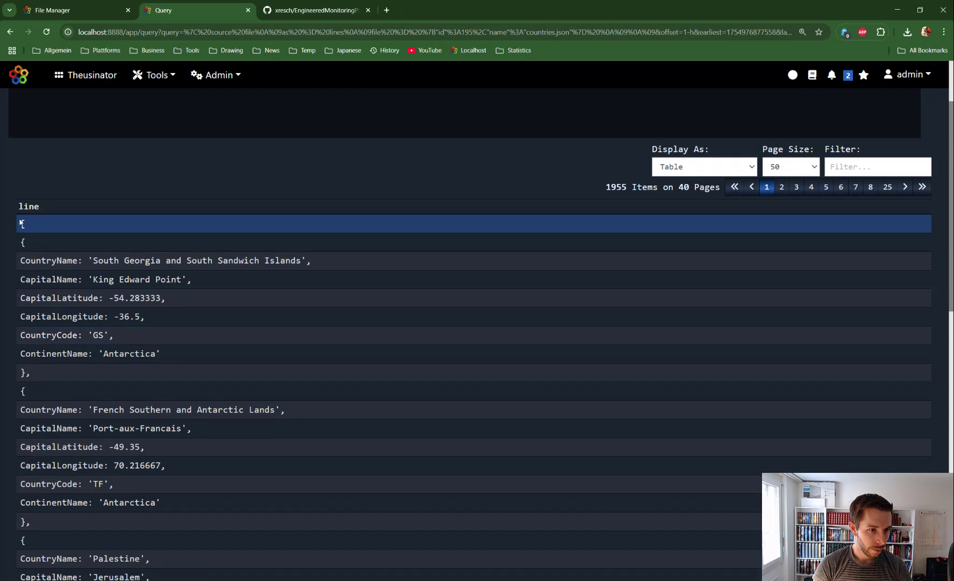
drag(22, 223, 146, 447)
scroll(251, 377, up, 2)
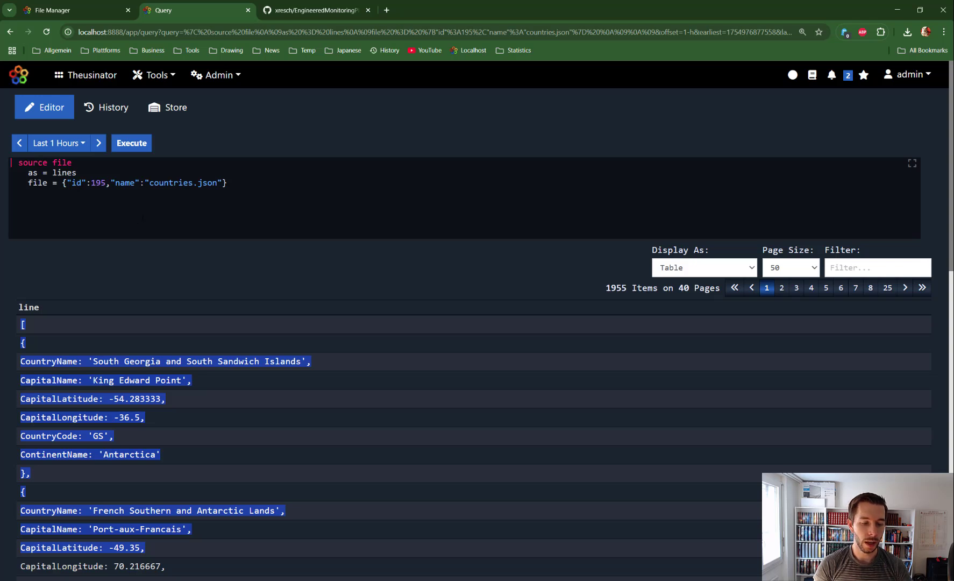
- Filter the result lines by the copied text "CountryName" and look through the matches
click(868, 268)
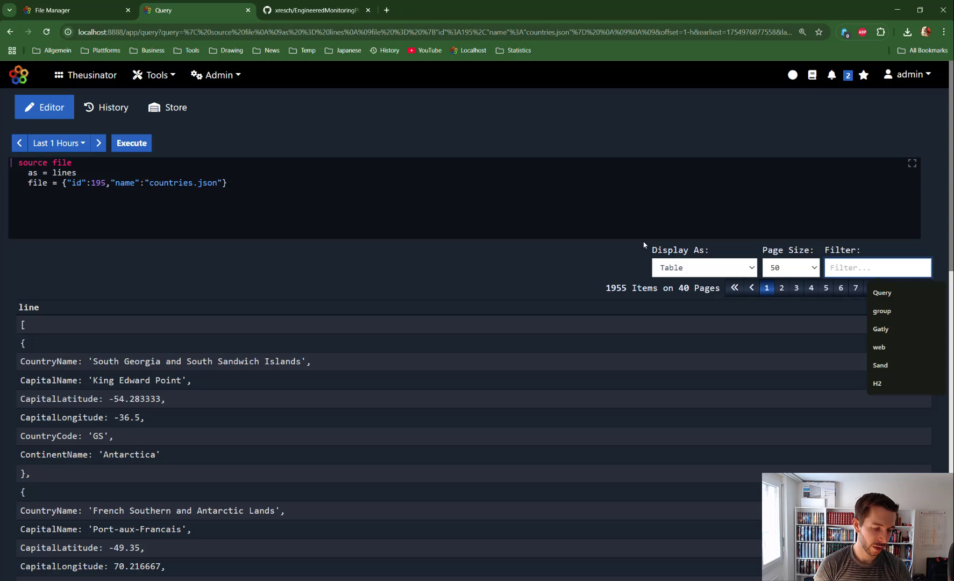
double_click(51, 362)
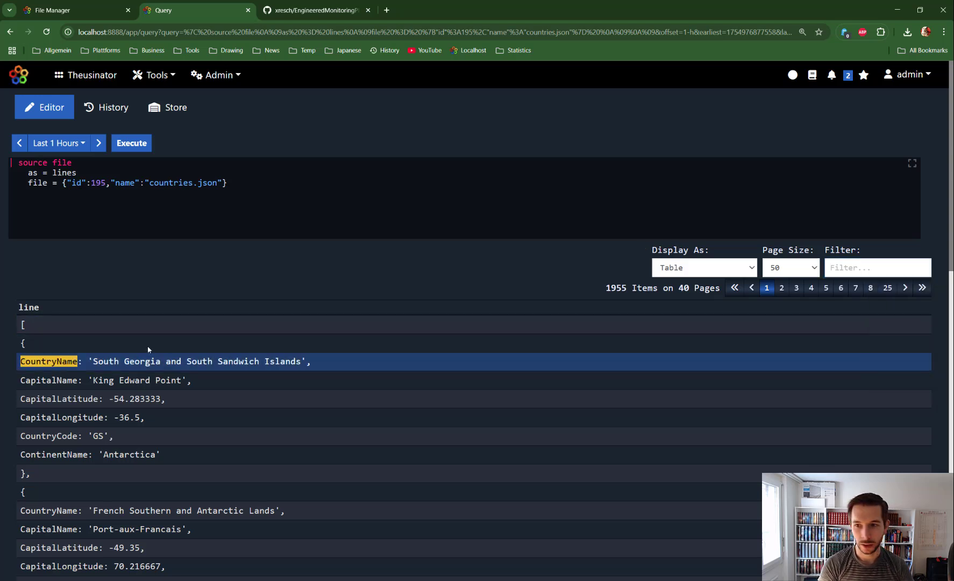
key(ctrl+c)
click(861, 267)
key(ctrl+v)
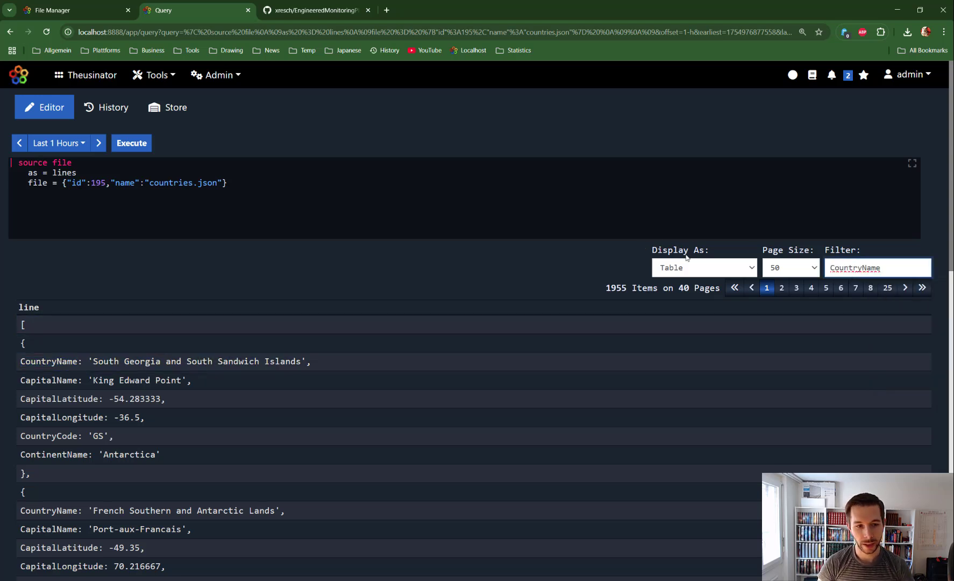
key(Return)
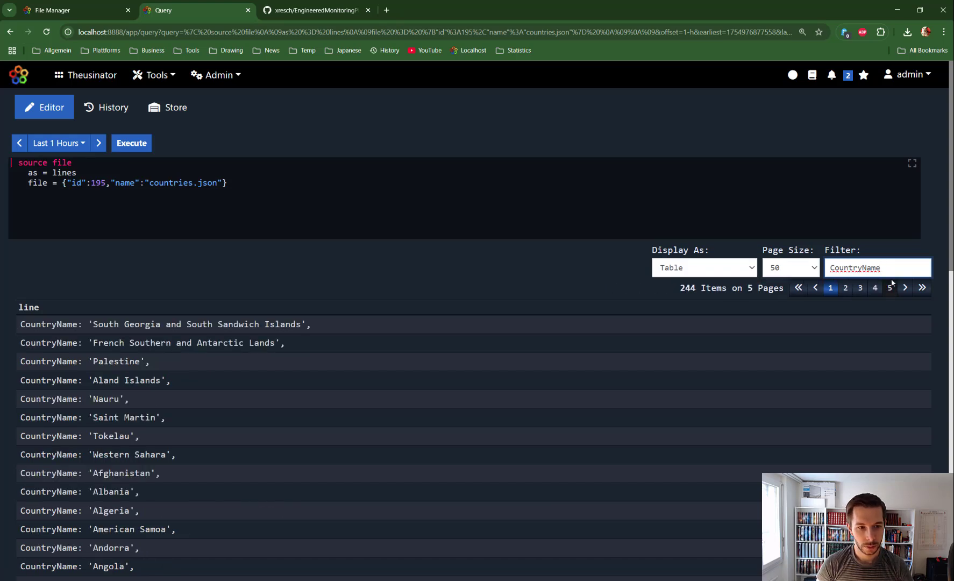
scroll(239, 373, down, 5)
scroll(101, 554, up, 5)
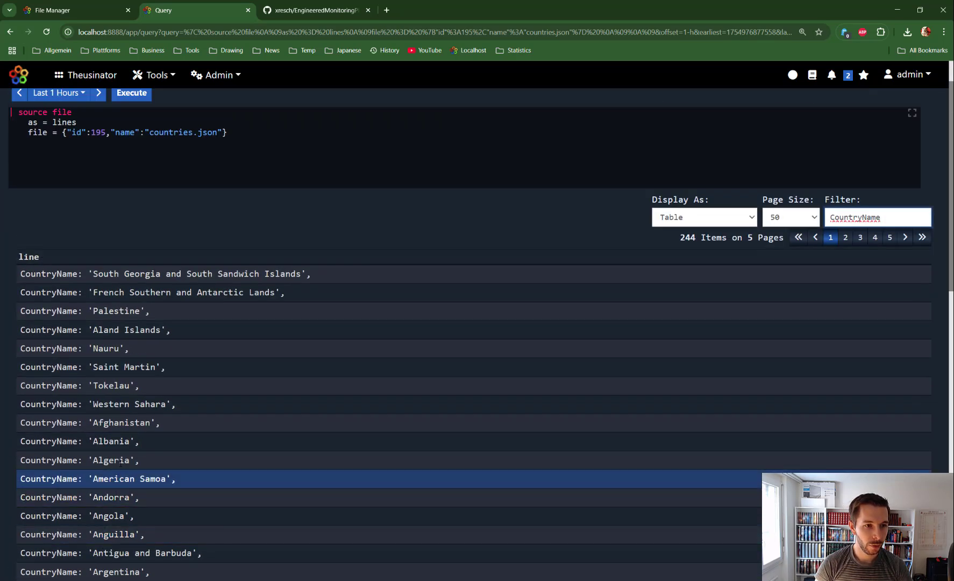
- Remove the as and file parameters from the query and review the parameter help and stored files
drag(249, 183, 28, 183)
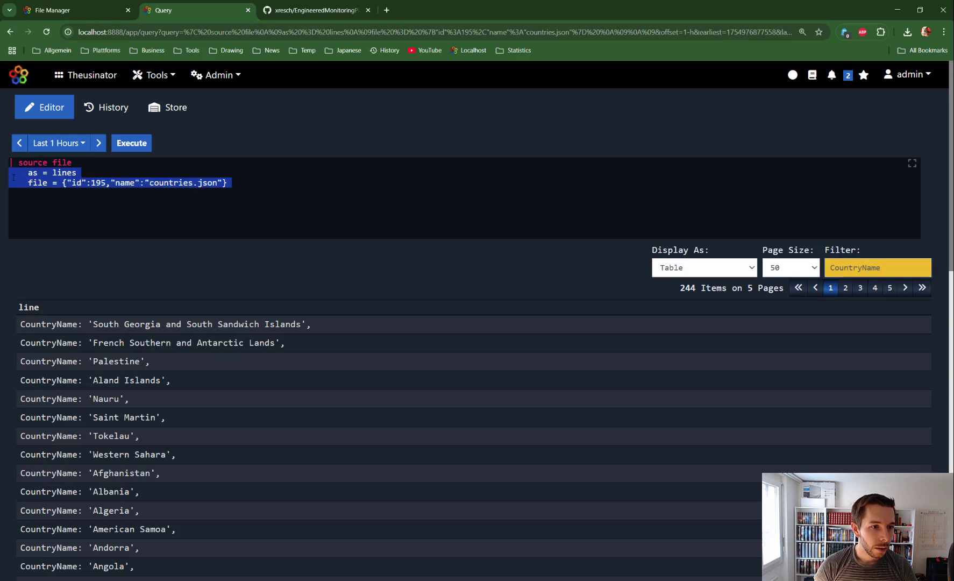
key(BackSpace)
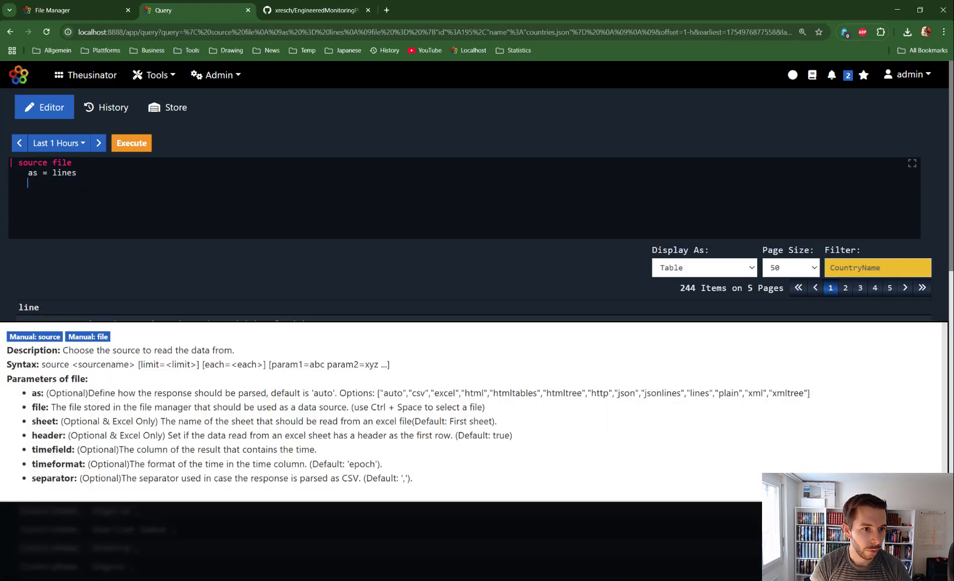
key(shift+Up)
key(BackSpace)
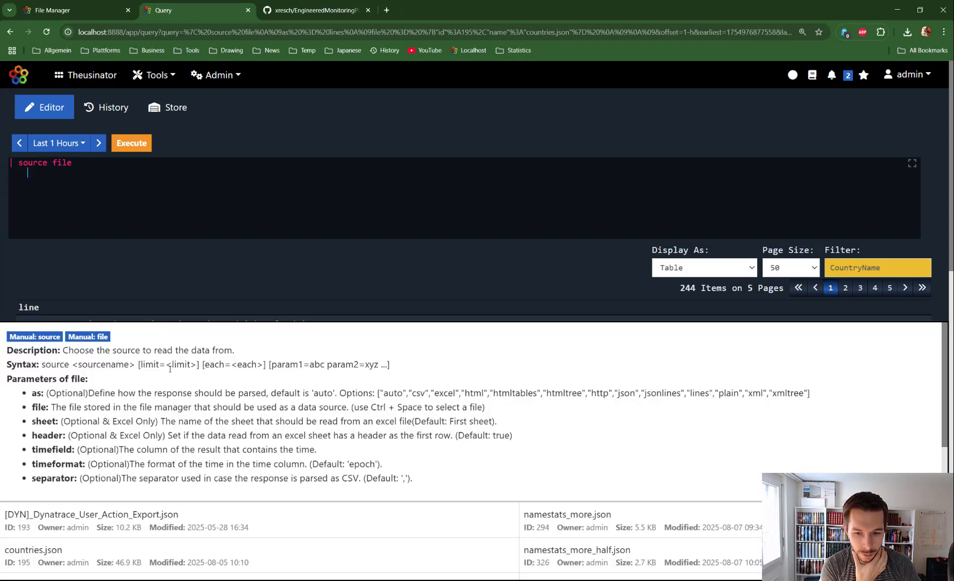
scroll(317, 478, down, 2)
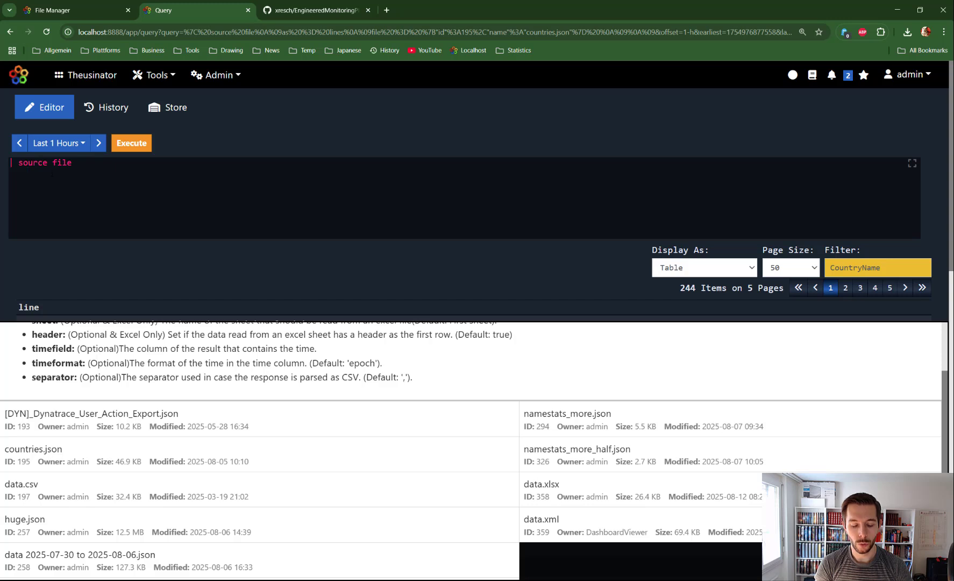
- Try to execute the file source with only "plain" below it, and remove that word again
text(plain)
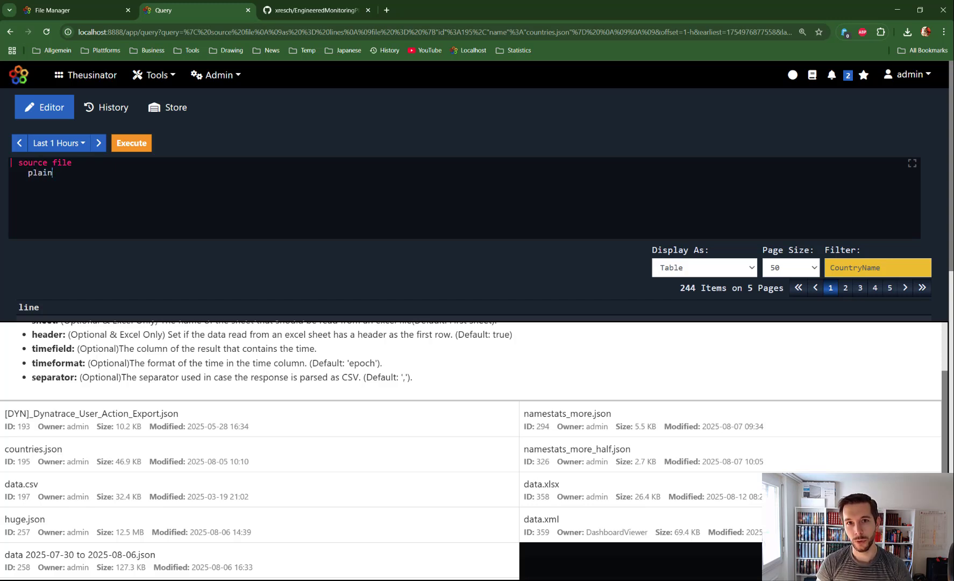
key(ctrl+Return)
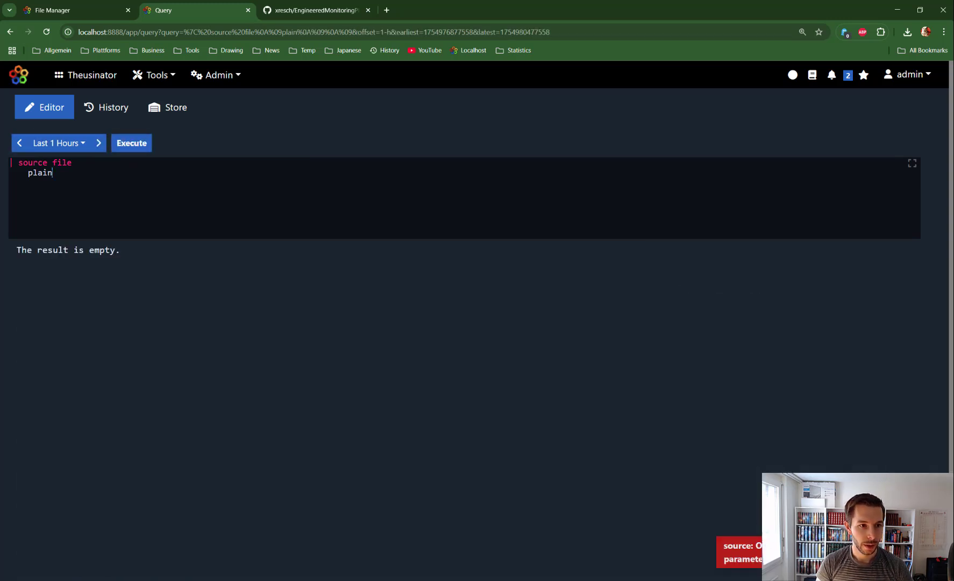
key(shift+Left)
key(shift+Left)
key(shift+Left)
key(shift+Left)
key(shift+Left)
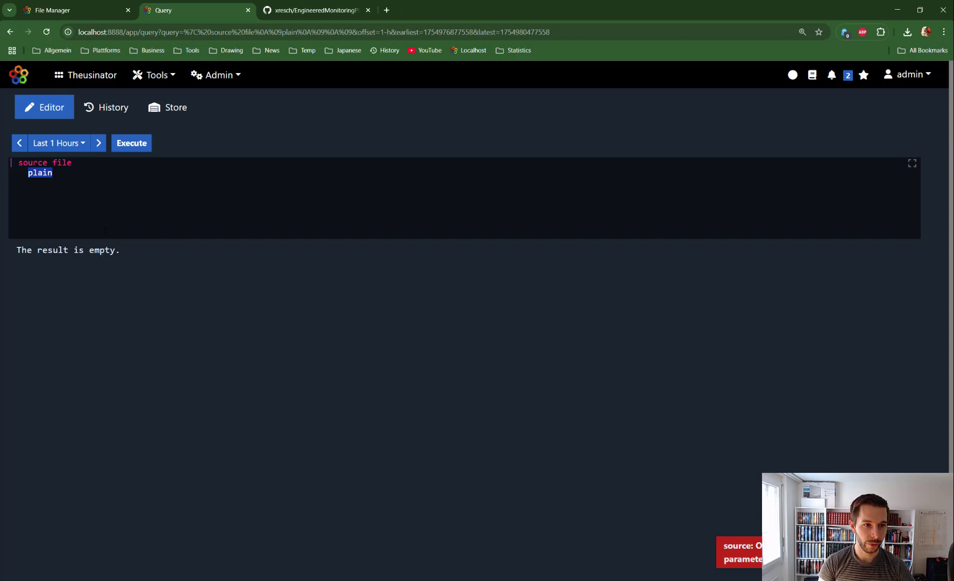
key(BackSpace)
- Set the source's file parameter to the stored data.csv, execute the query and look over the resulting table
key(ctrl+space)
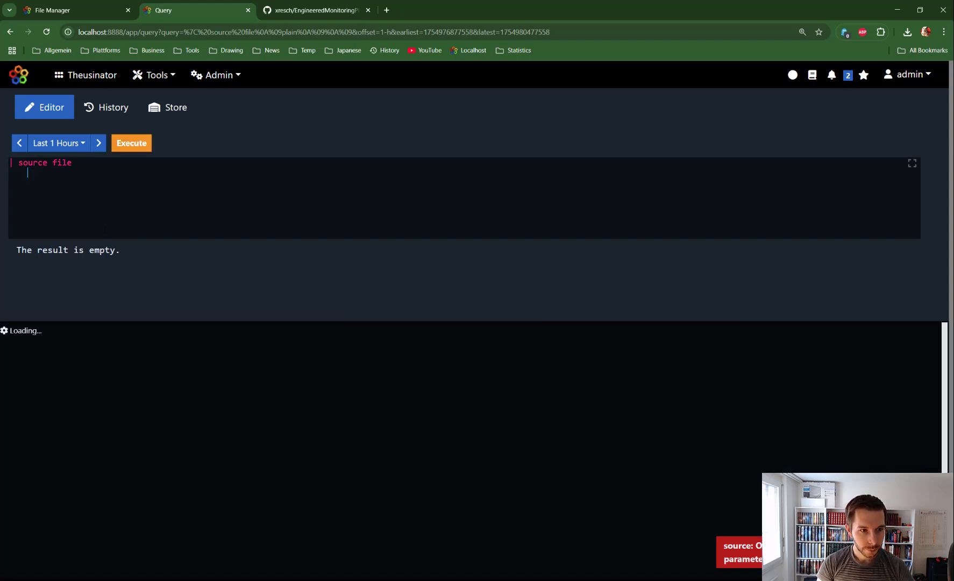
scroll(113, 453, down, 3)
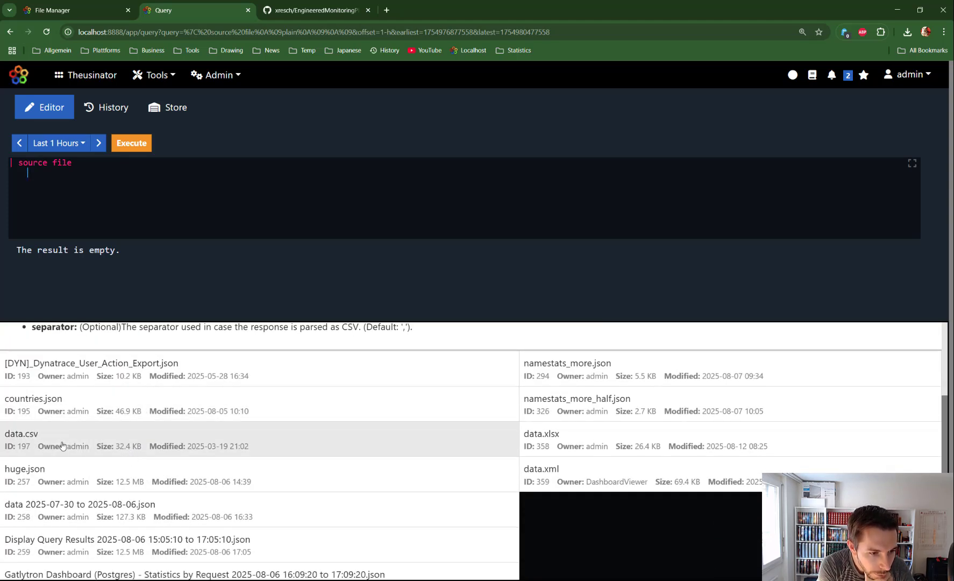
click(39, 438)
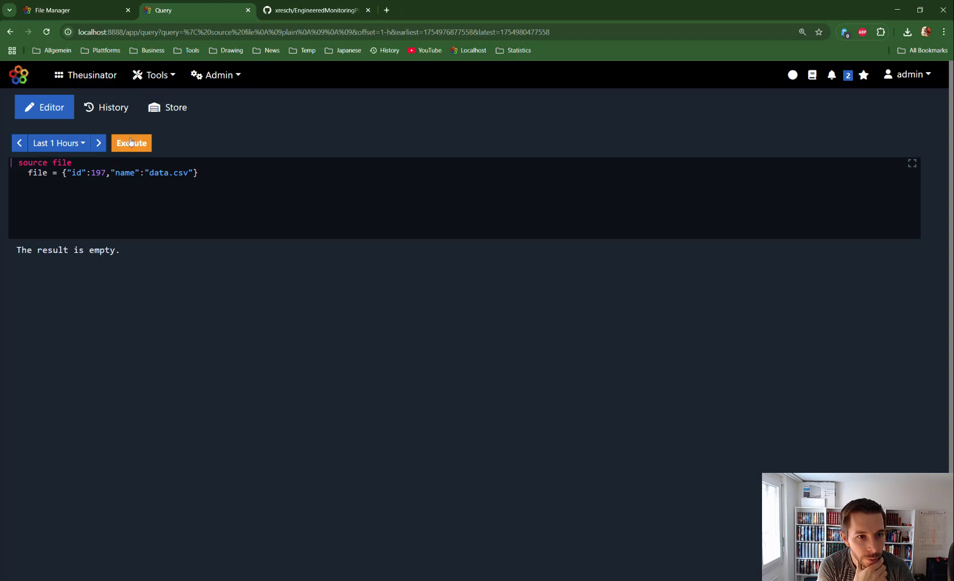
click(131, 144)
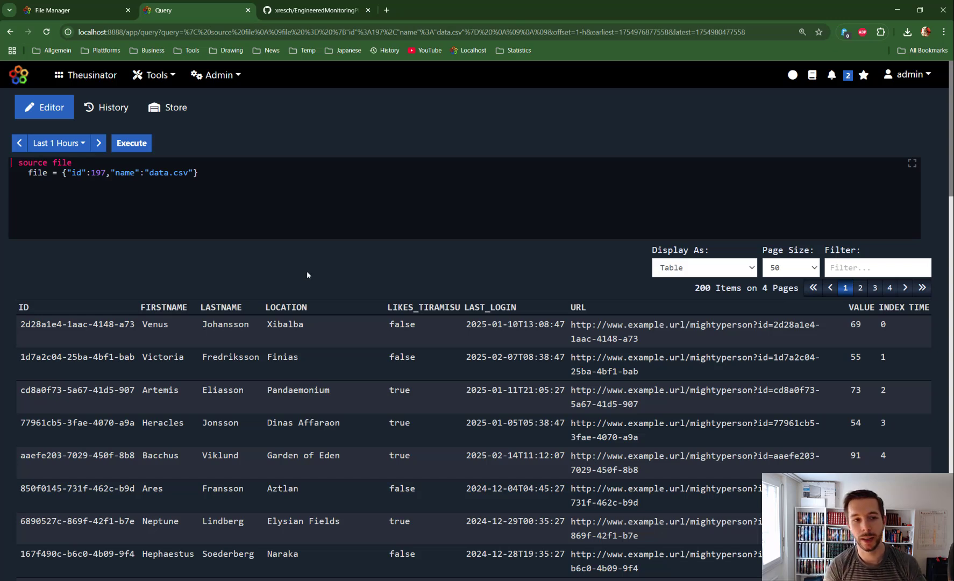
key(Return)
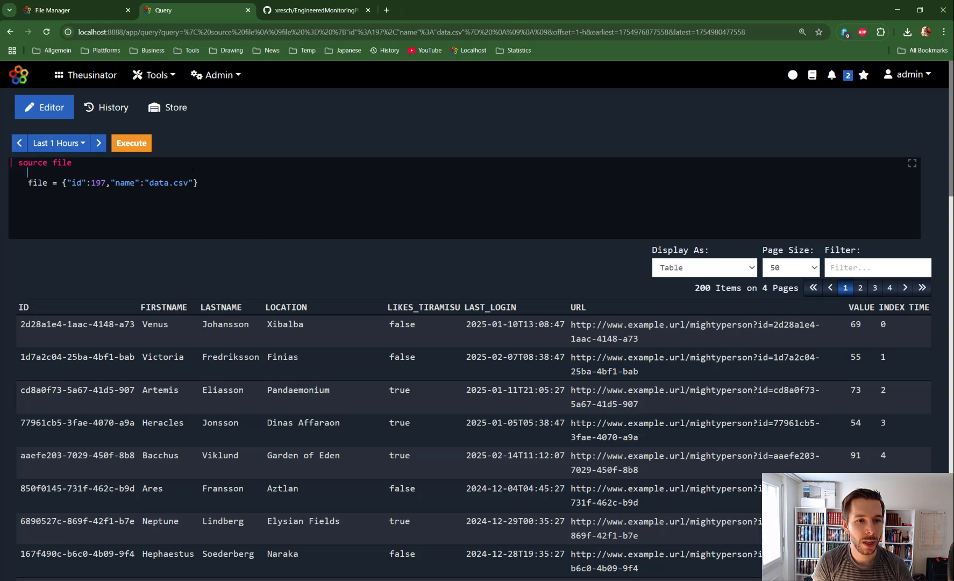
double_click(181, 183)
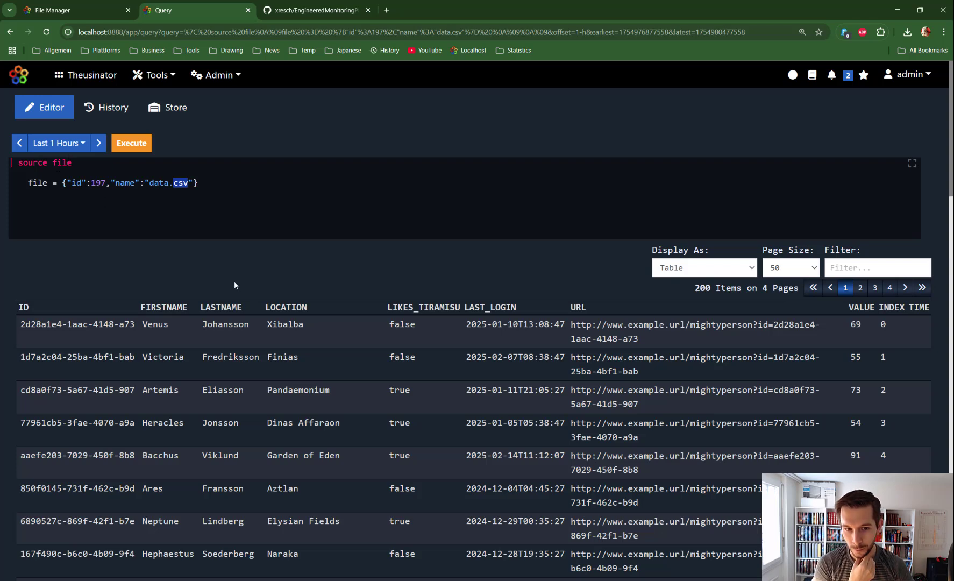
scroll(236, 285, down, 1)
scroll(235, 285, up, 1)
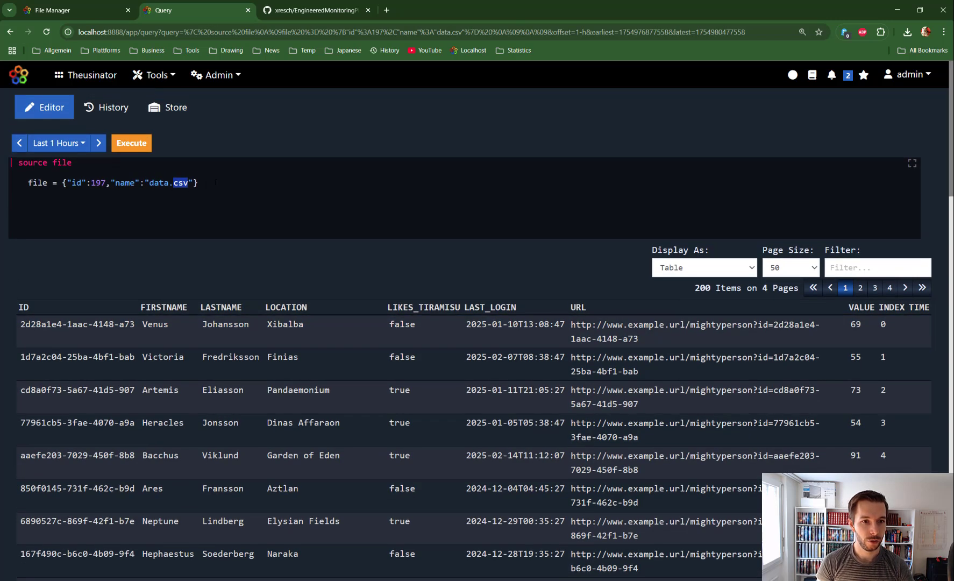
- Replace the file parameter with the stored data.xml, execute the query and look over its parsed rows
triple_click(215, 183)
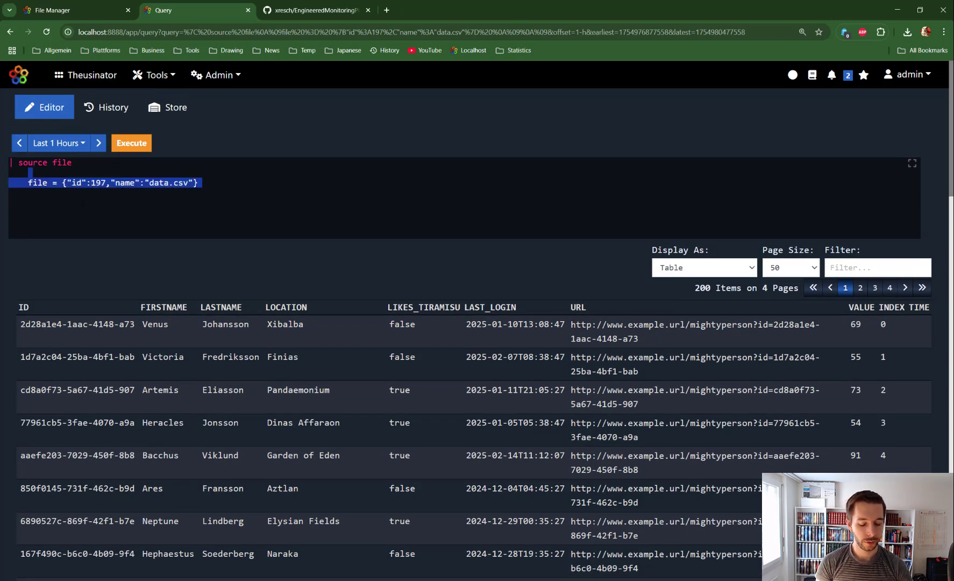
key(BackSpace)
text(xml)
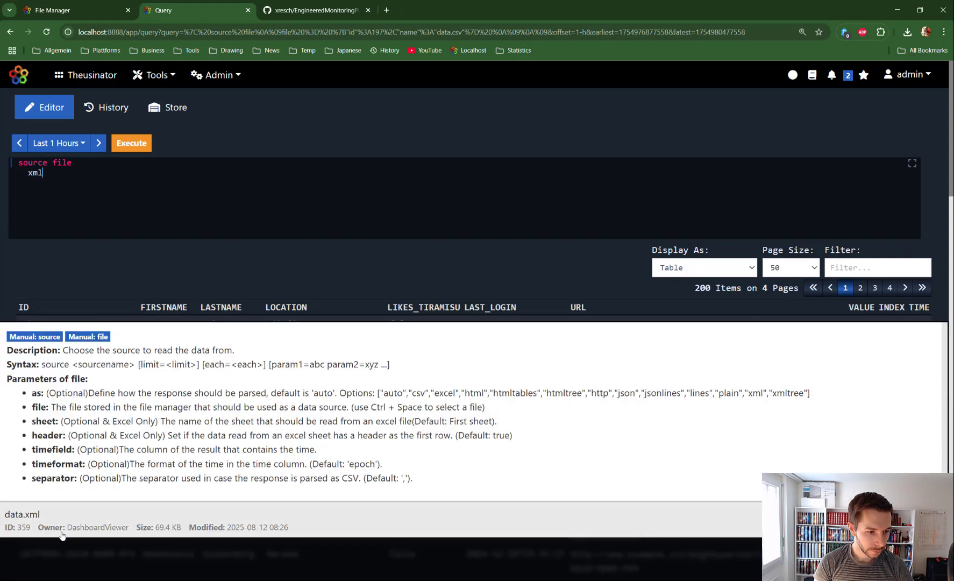
click(79, 520)
click(135, 150)
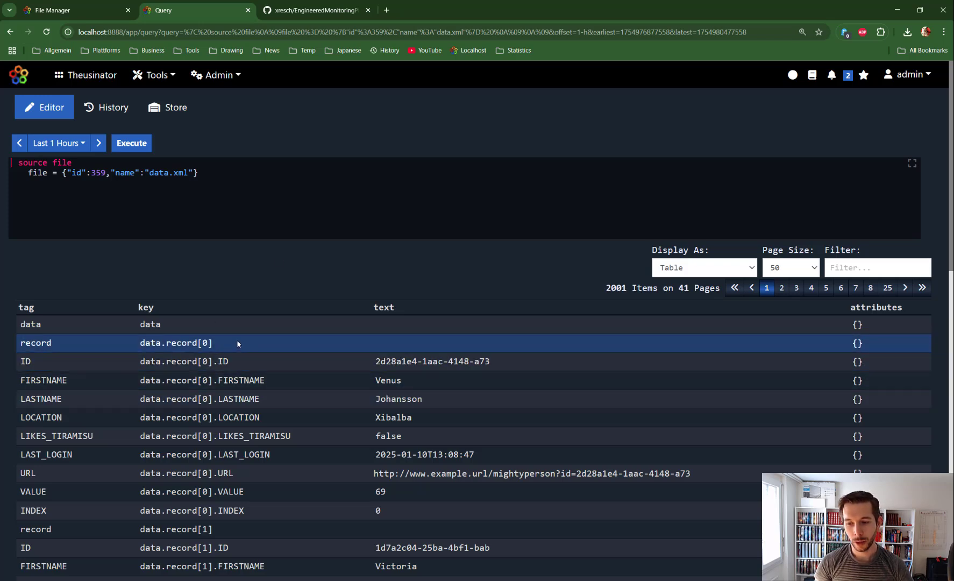
scroll(75, 357, down, 2)
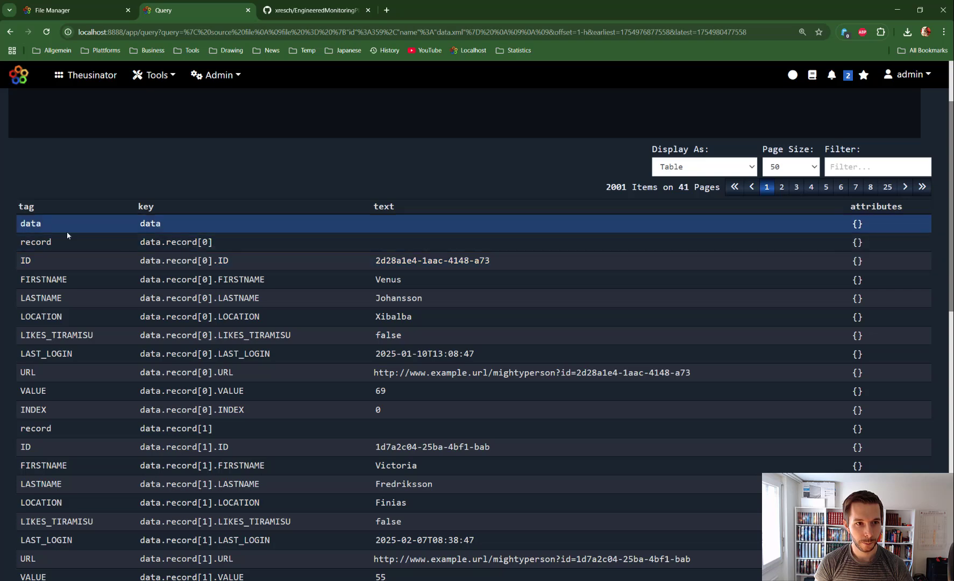
- Filter My Files in the File Manager by "xml" and try to download data.xlsx
click(54, 9)
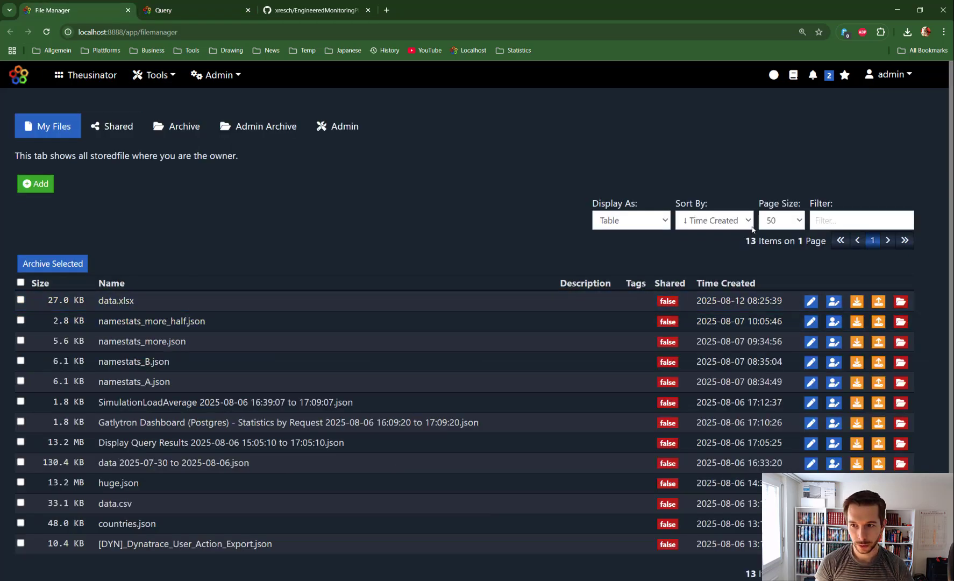
click(859, 219)
text(xml)
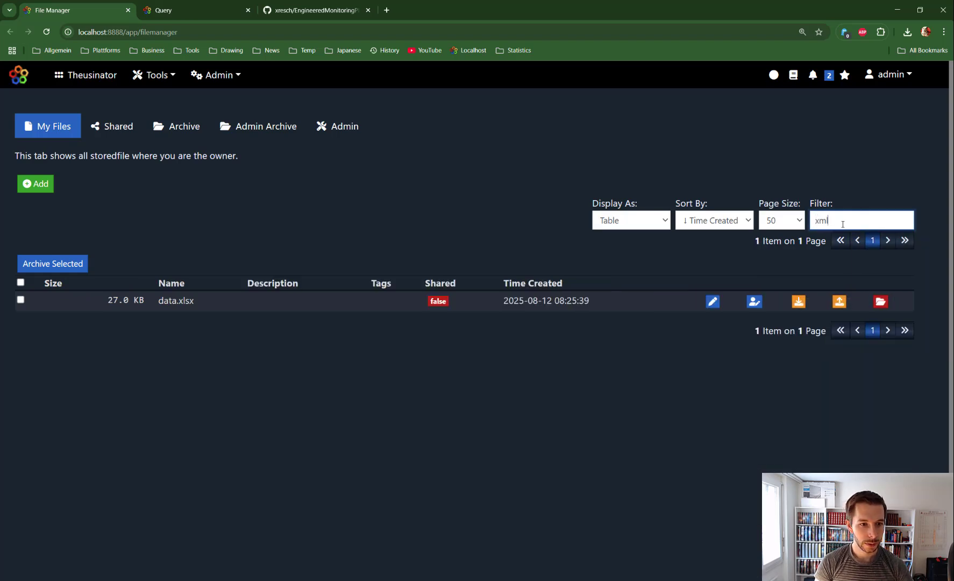
click(799, 302)
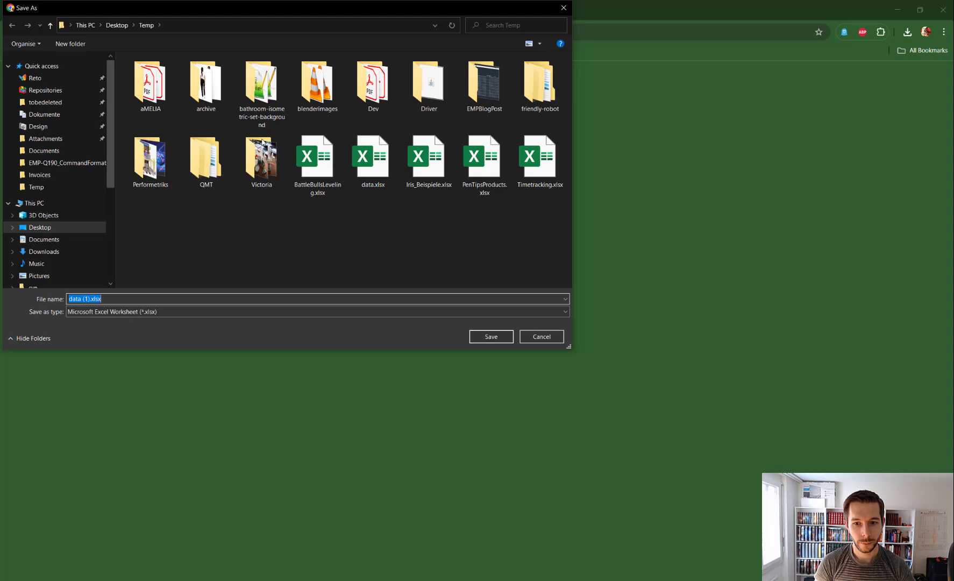
click(541, 337)
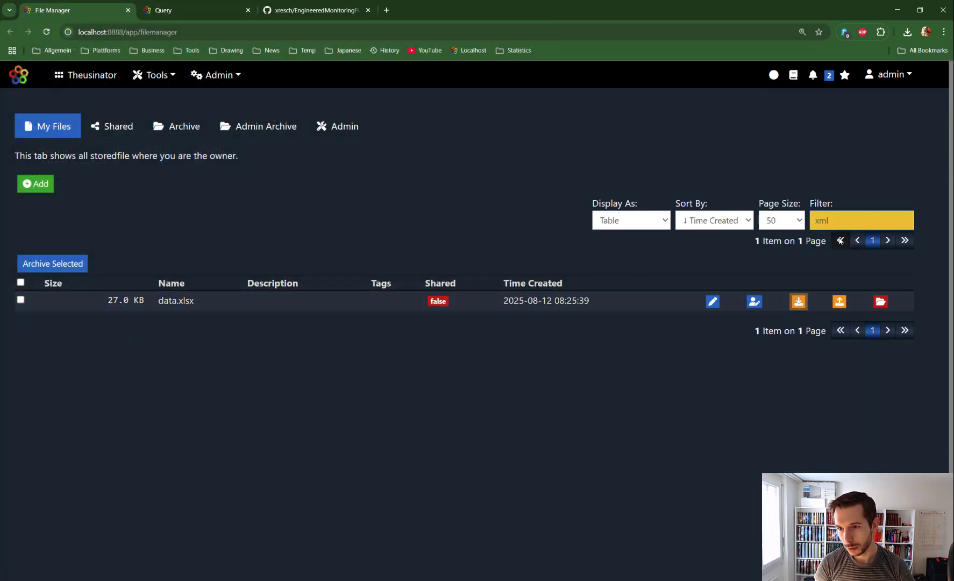
- Clear the file filter, reload My Files and check the list for the data.xml used in the query
click(844, 217)
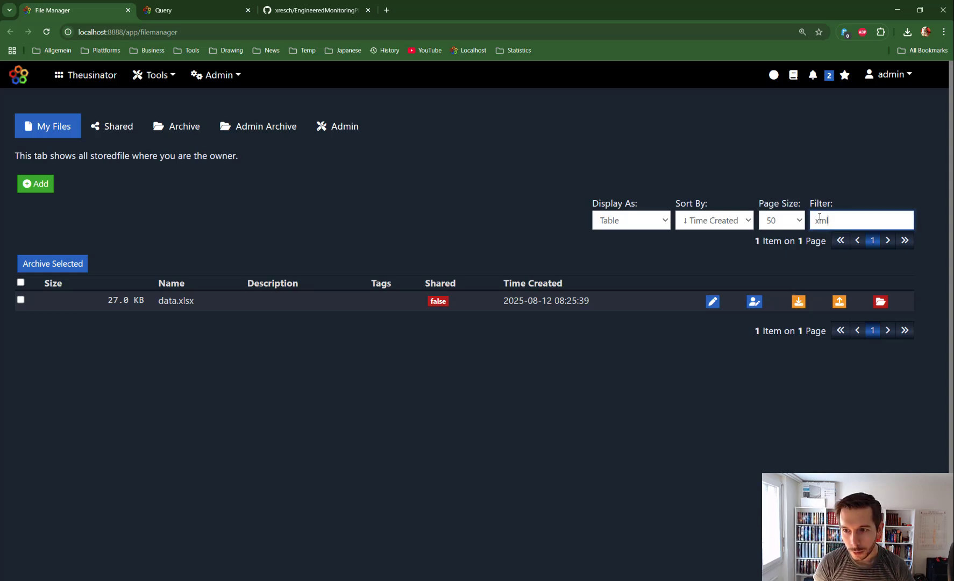
key(BackSpace)
key(BackSpace)
key(BackSpace)
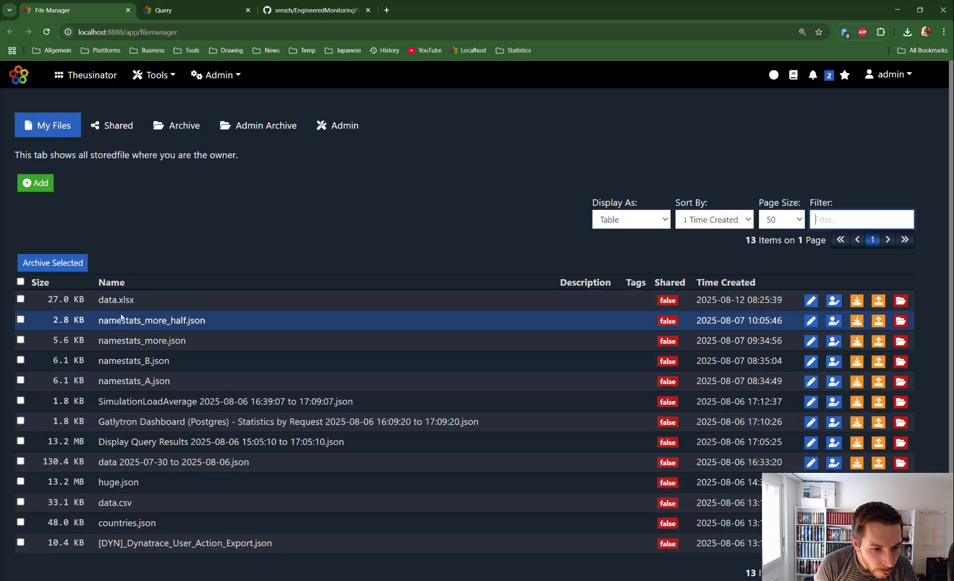
scroll(121, 317, down, 2)
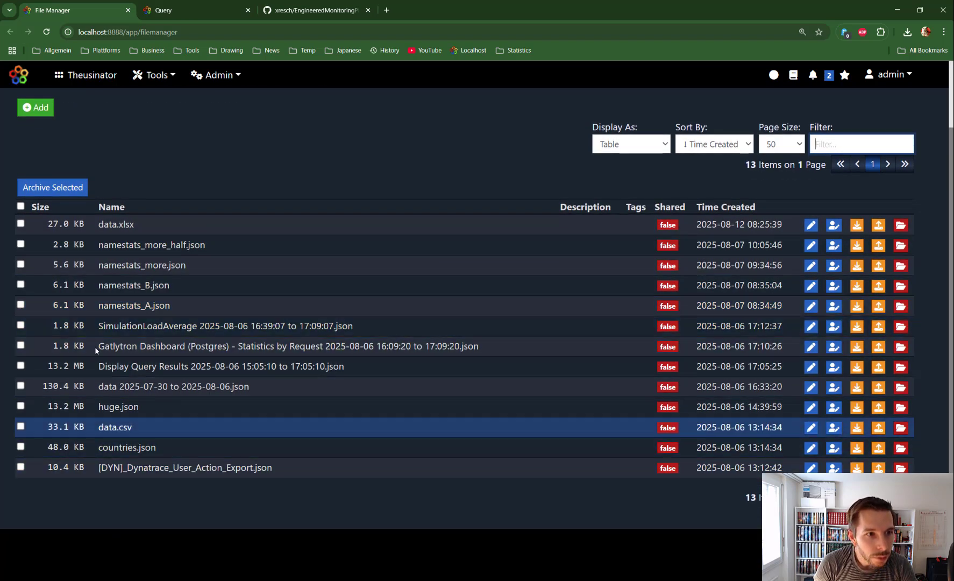
click(47, 31)
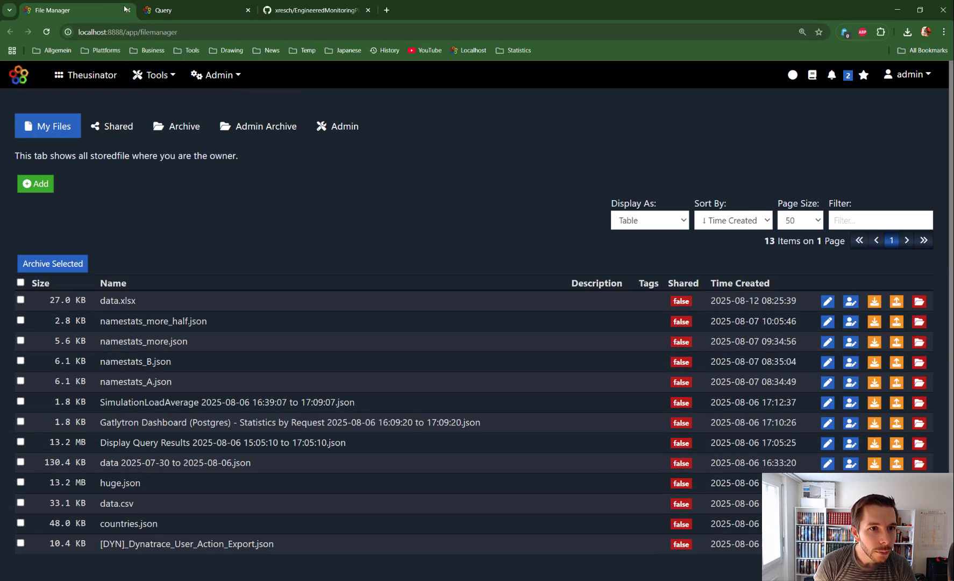
click(178, 10)
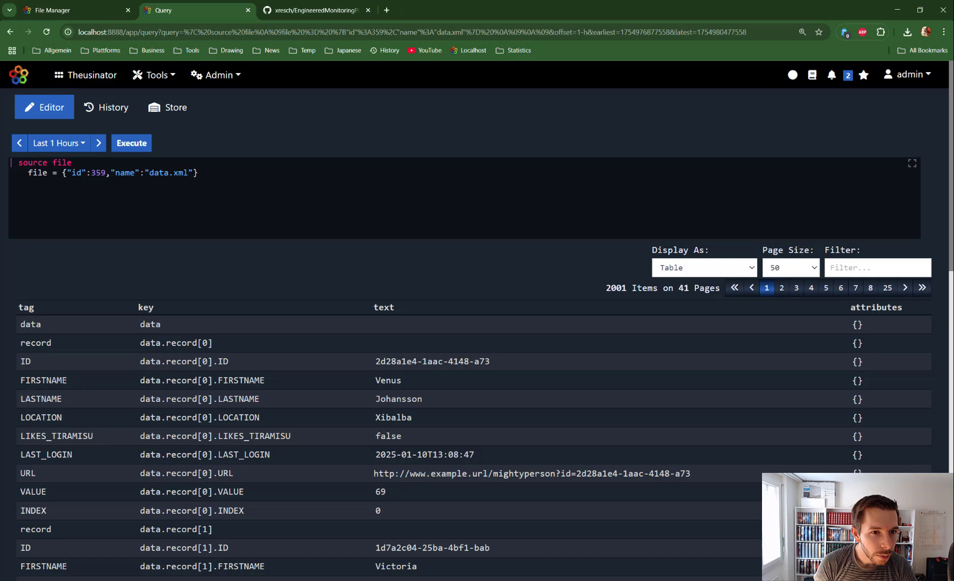
click(75, 10)
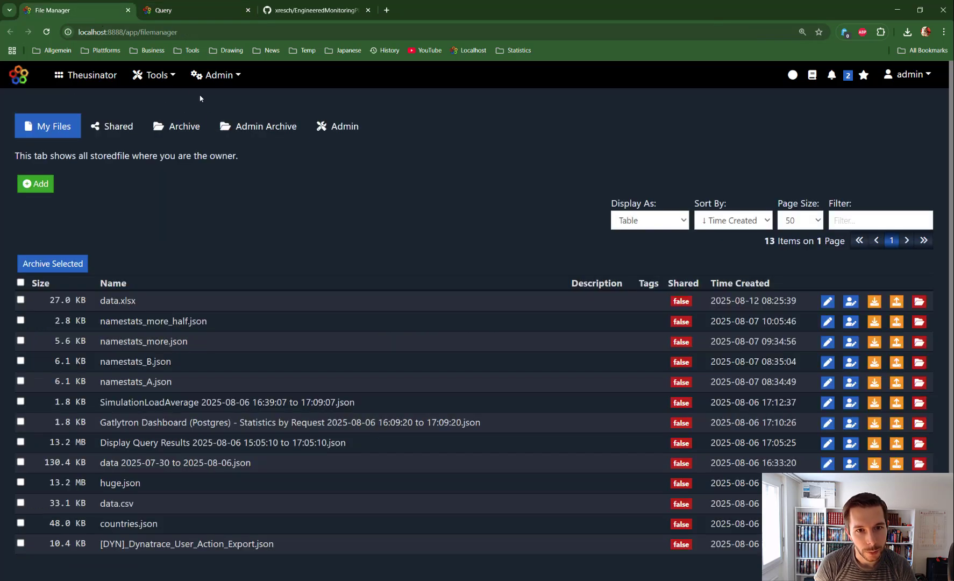
- Show the File Manager's admin list of all stored files and open data.xml to examine its record structure
click(341, 135)
scroll(263, 484, down, 2)
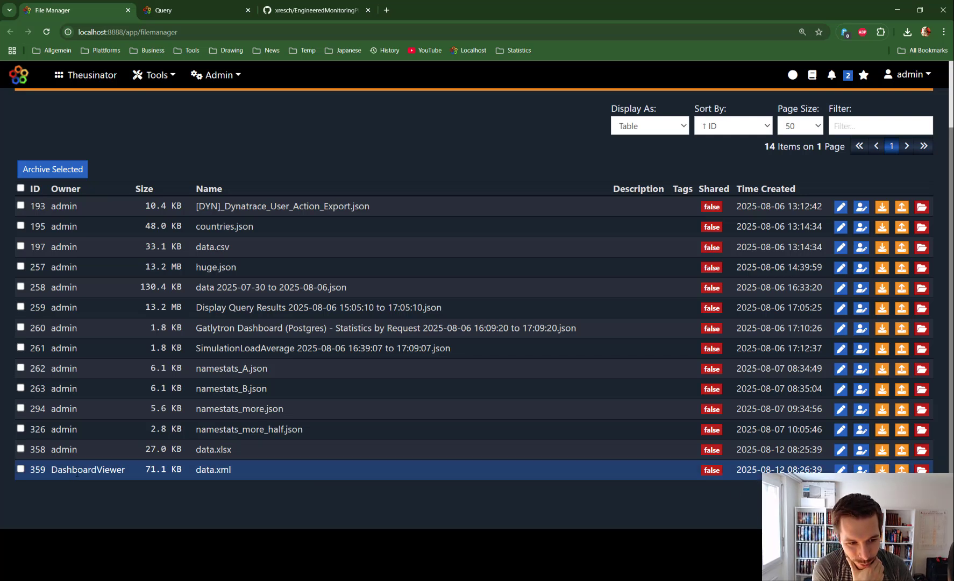
click(883, 469)
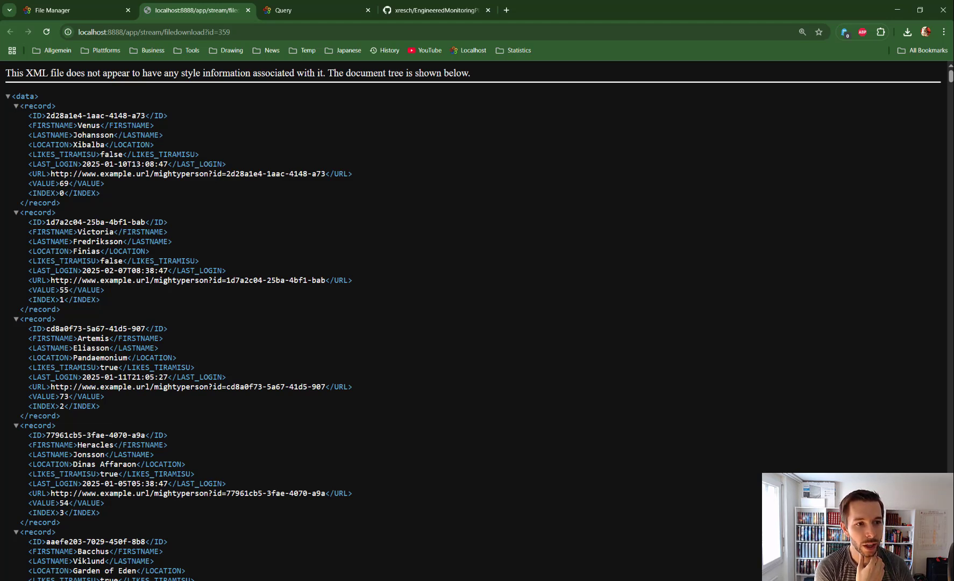
click(76, 15)
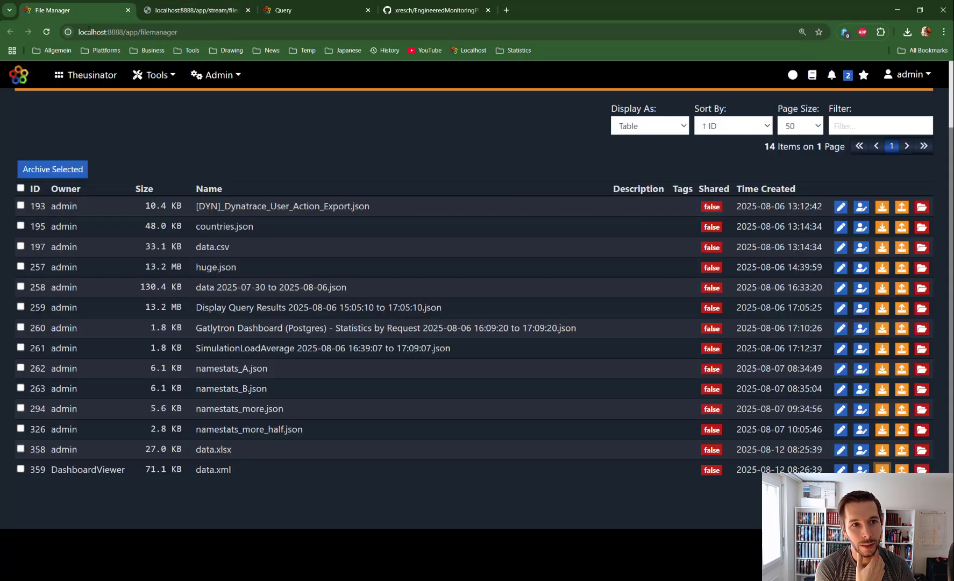
- Return to the data.xml query, add "as = xmltree" above the file parameter, execute it and look through the nested result
click(293, 9)
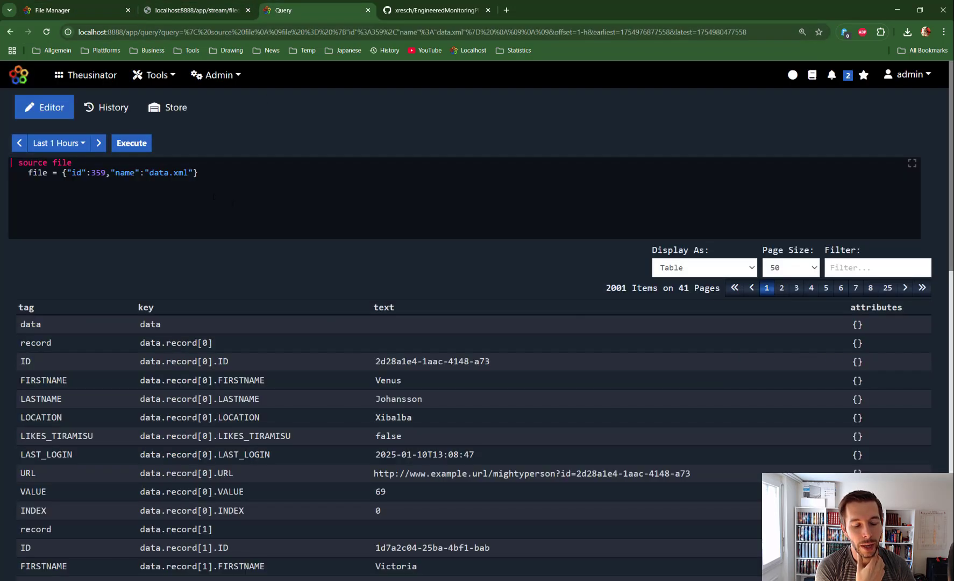
click(103, 162)
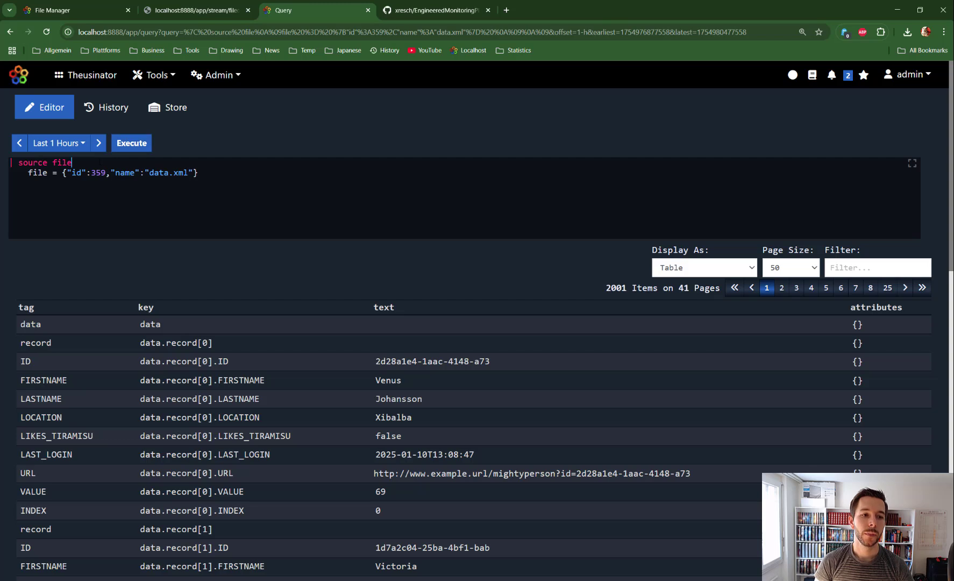
key(Return)
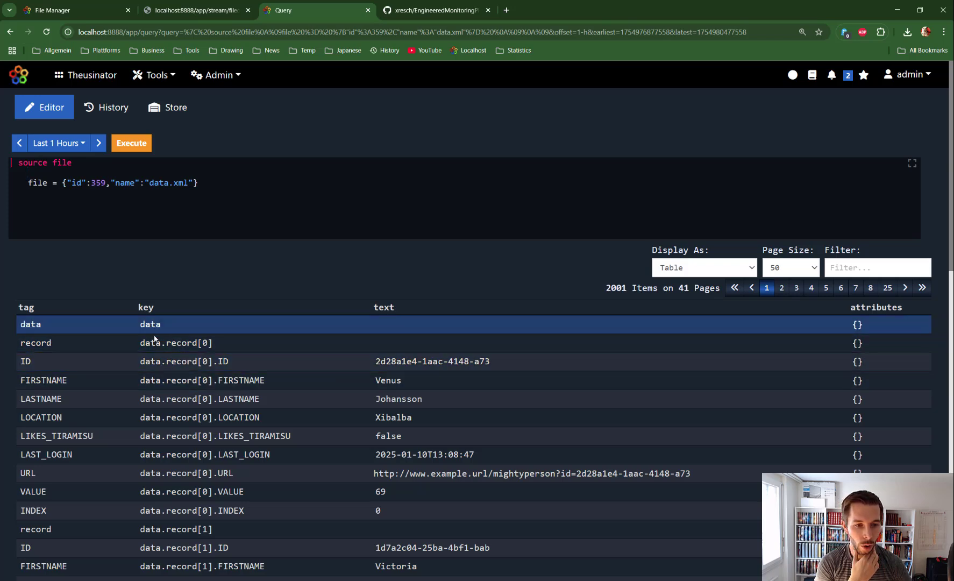
scroll(153, 355, down, 2)
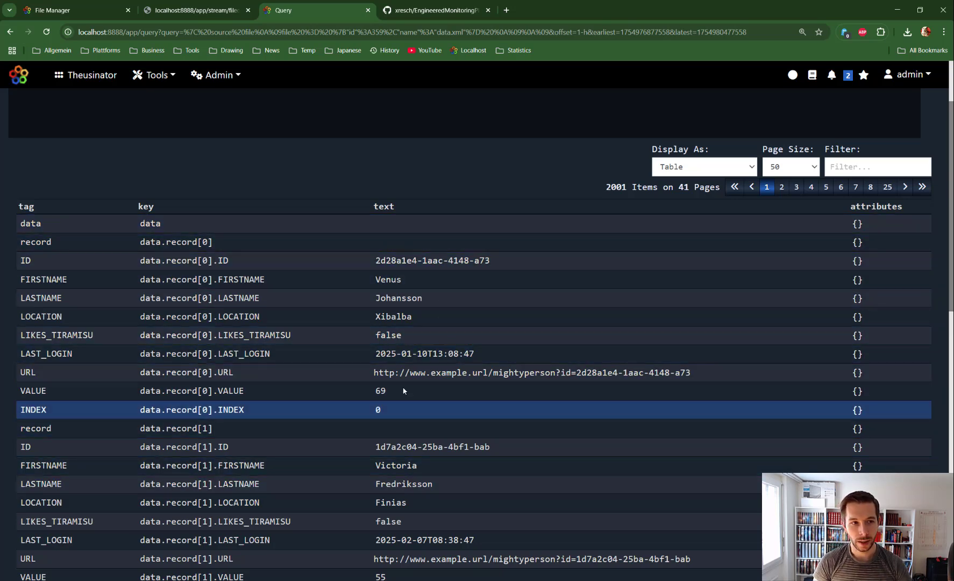
scroll(420, 409, up, 2)
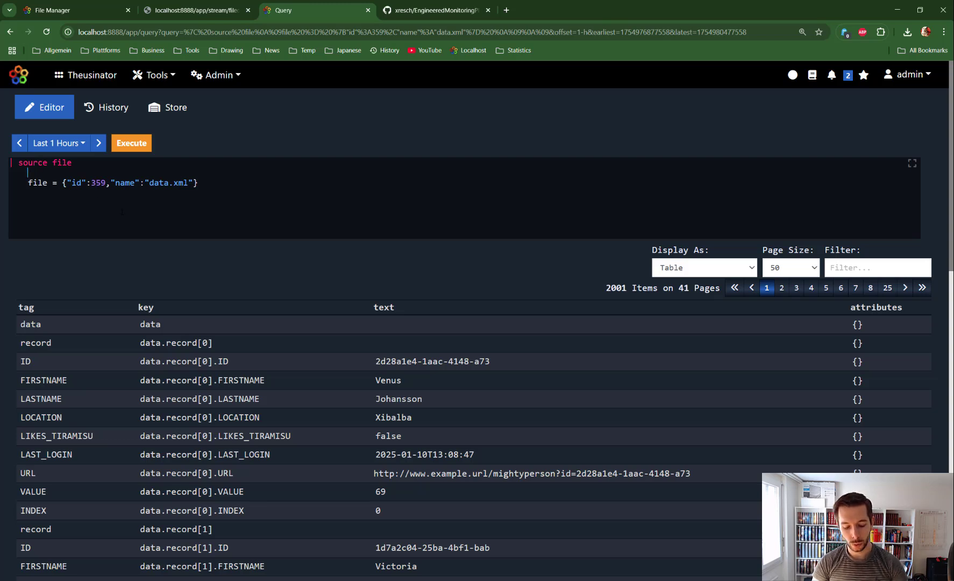
text(as)
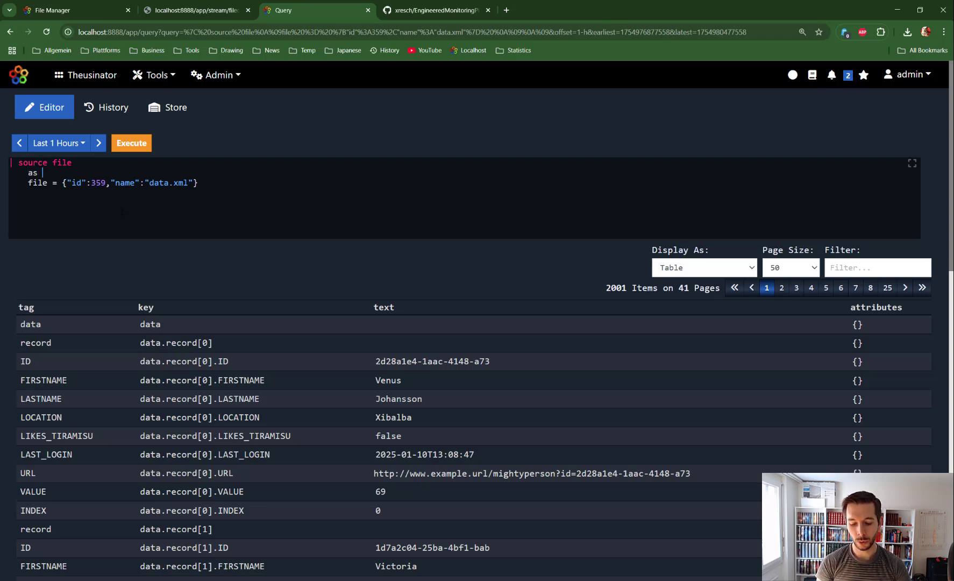
text( = )
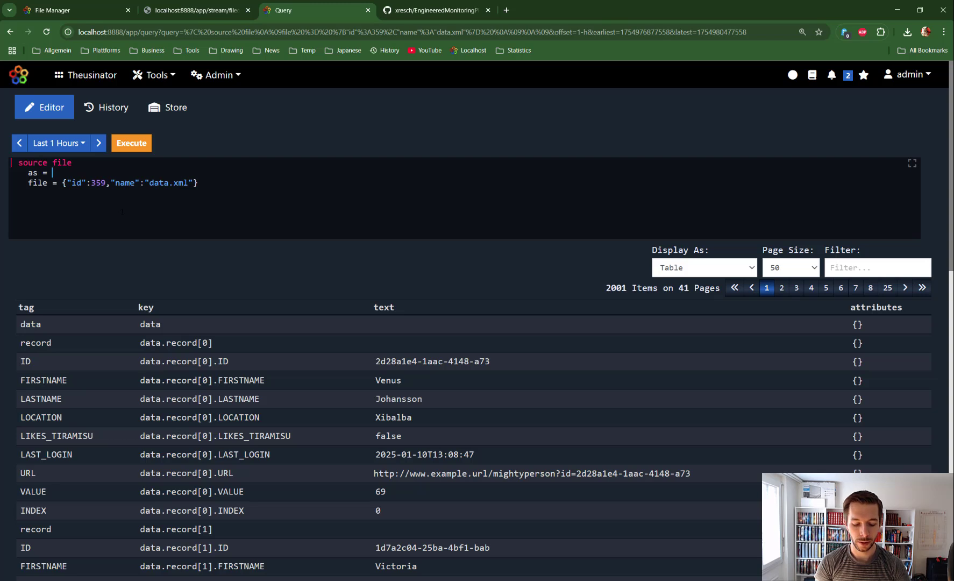
text(xml)
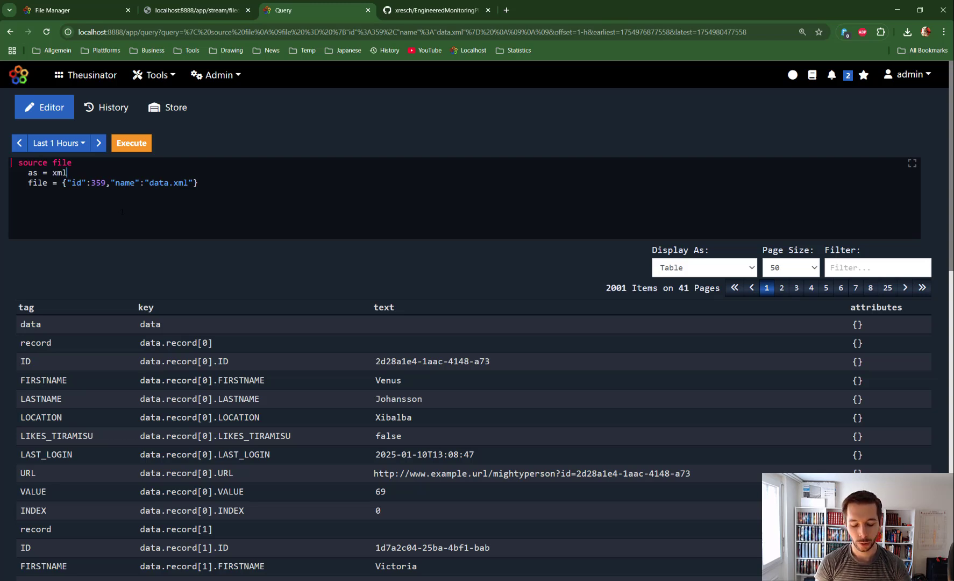
text(tree)
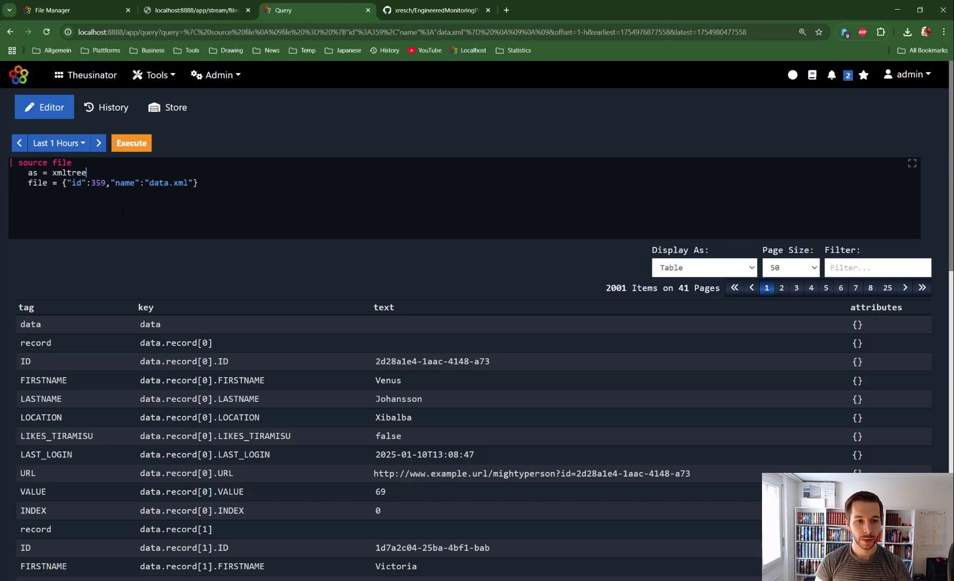
key(ctrl+Return)
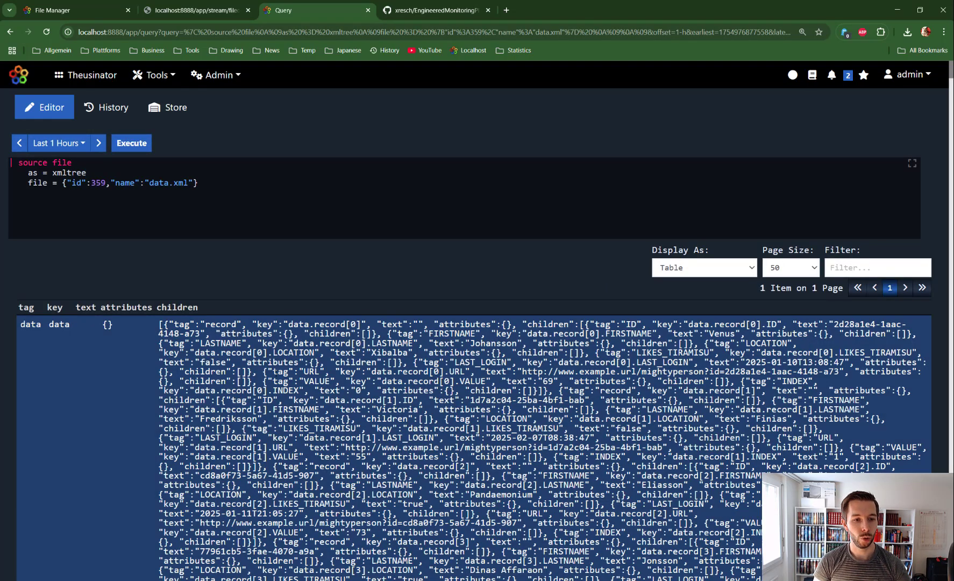
scroll(144, 323, down, 5)
scroll(144, 322, up, 5)
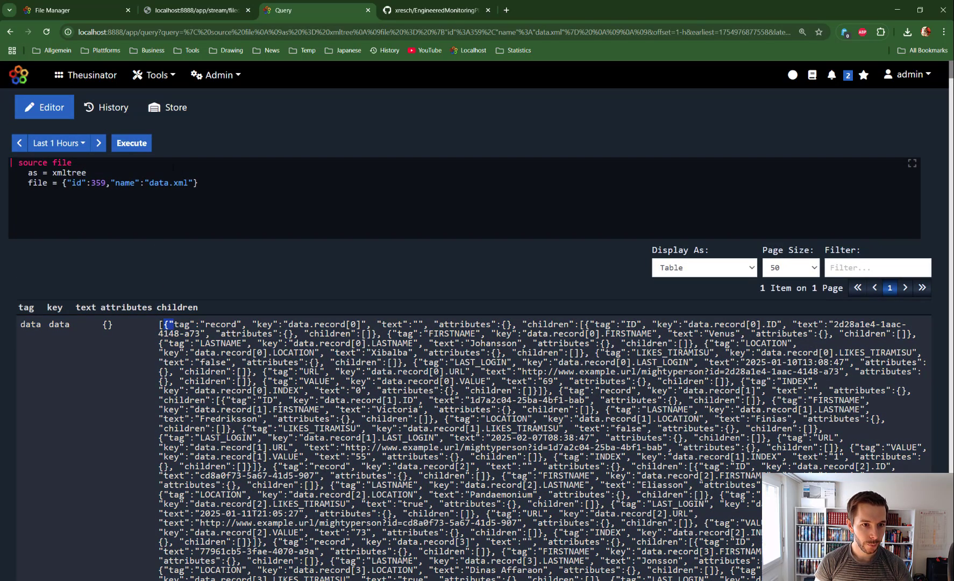
- Append "| unbox children" below the file parameter of the data.xml query and execute it
click(224, 186)
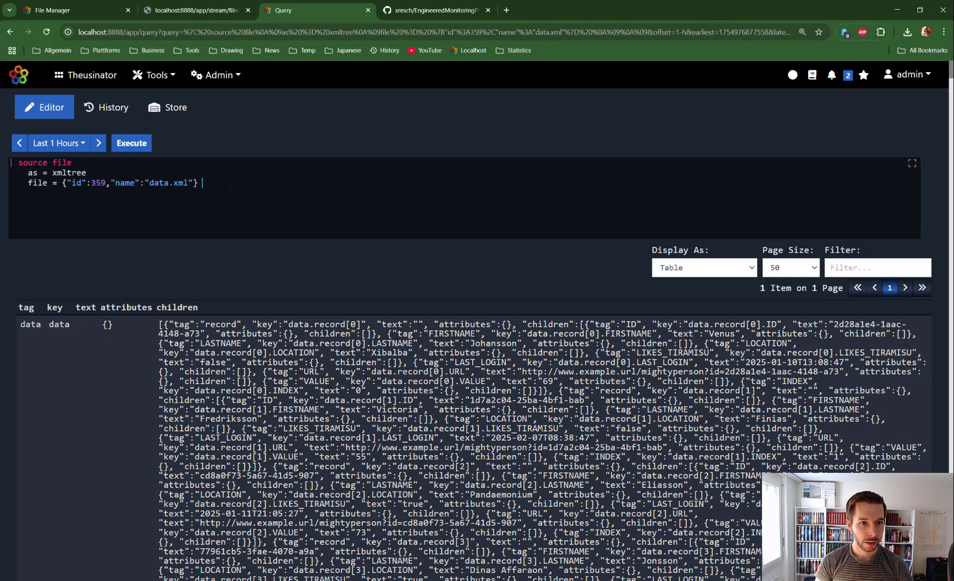
key(ctrl+Return)
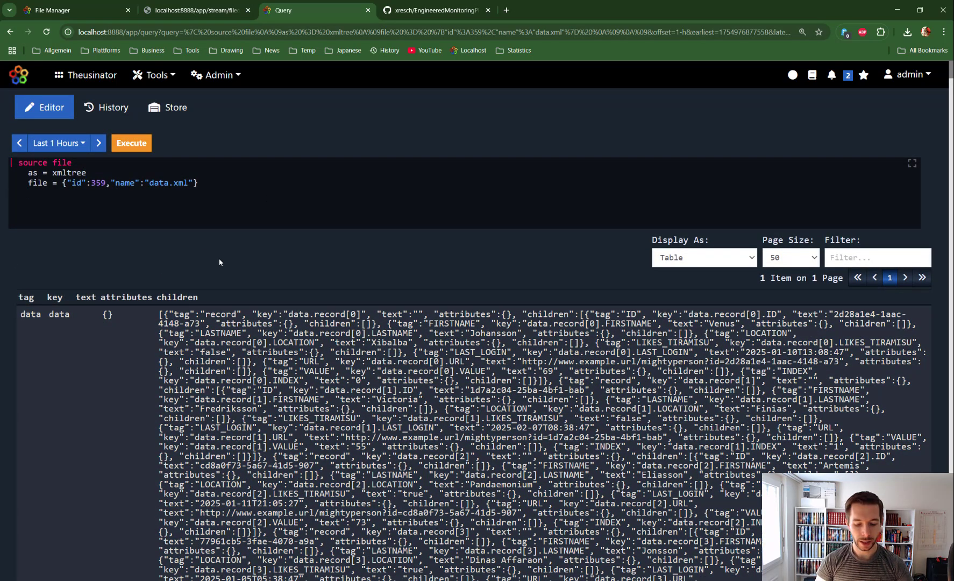
key(Return)
text(|)
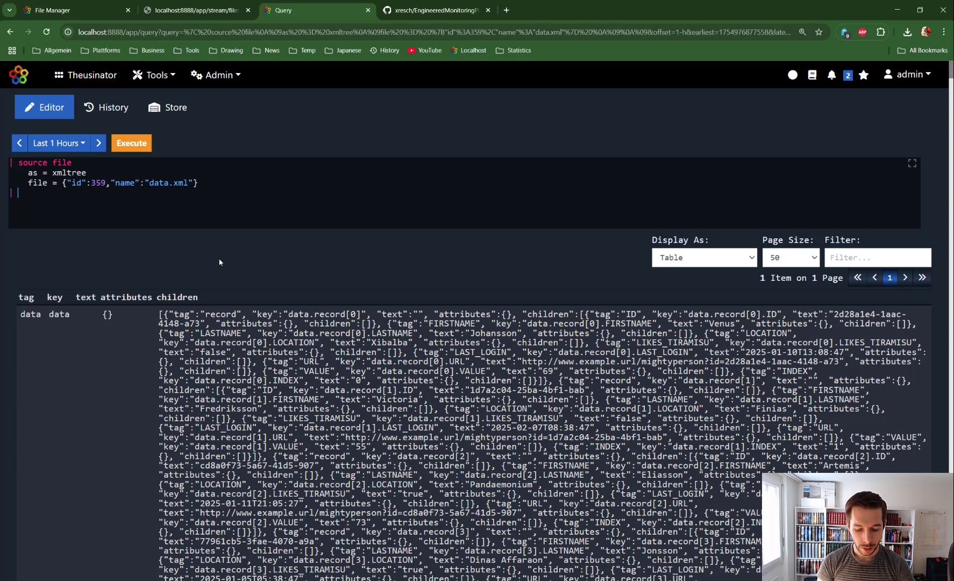
text( unbox )
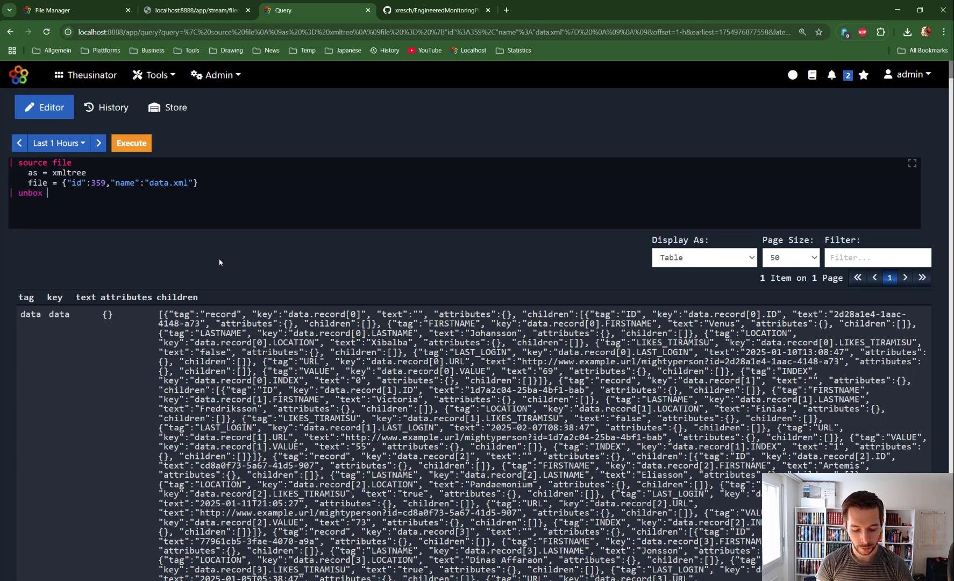
text(chi )
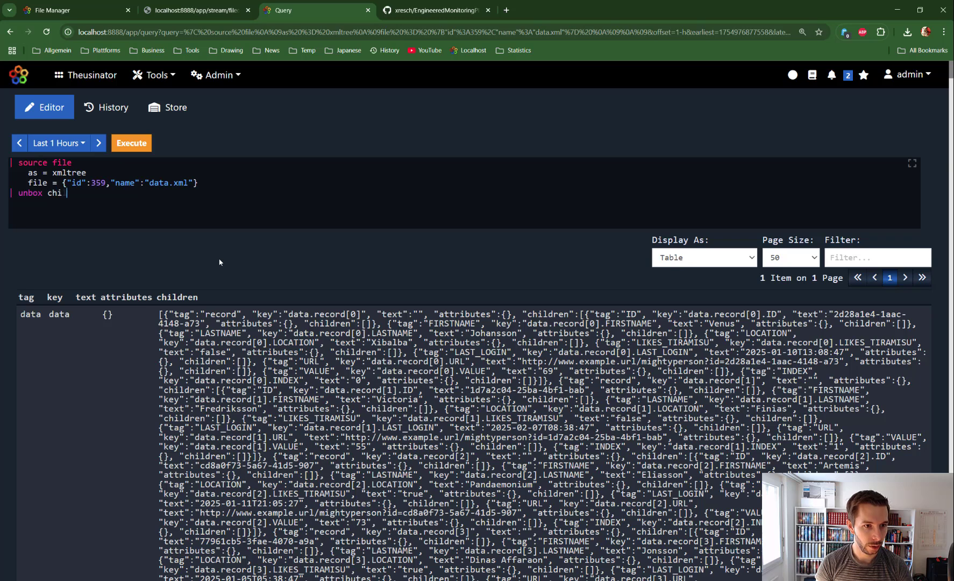
text(ldr en)
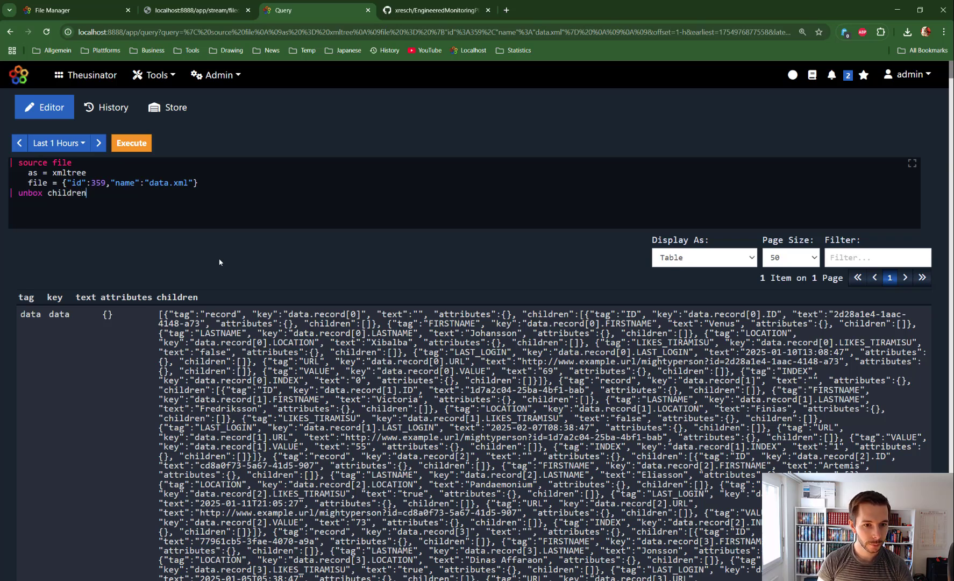
key(ctrl+Return)
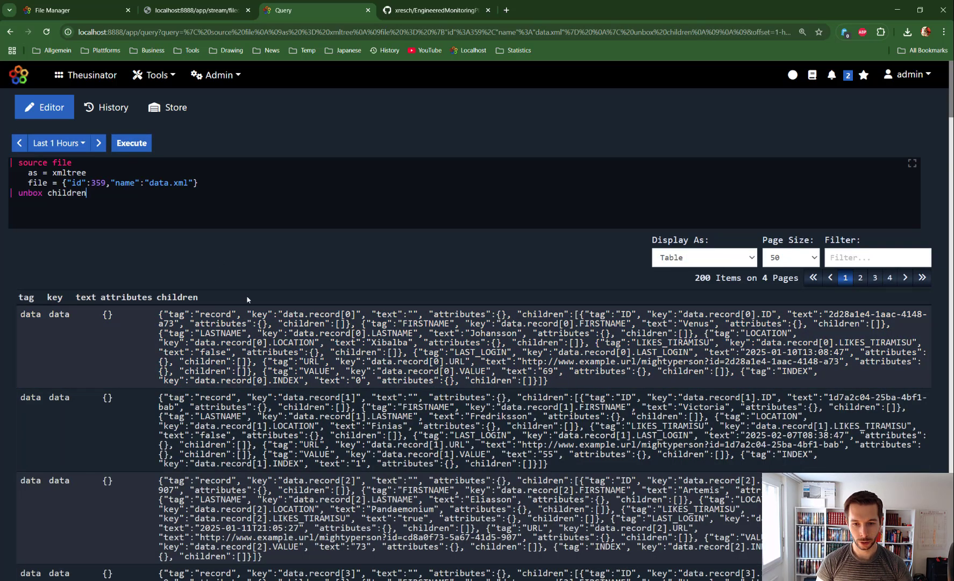
- Add a second and a third "| unbox children" line to the query, executing it after each addition
key(Return)
key(ctrl+alt+Down)
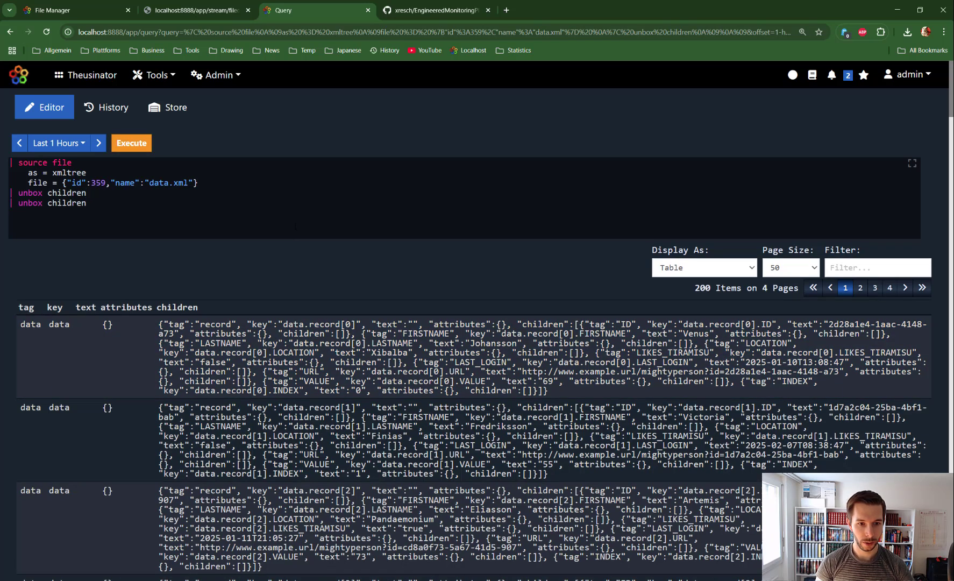
key(ctrl+Return)
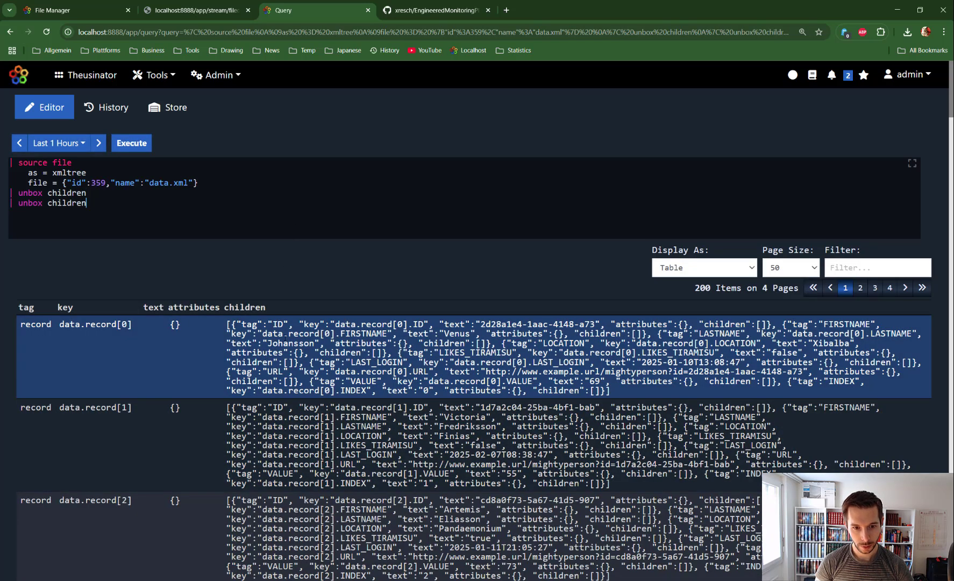
key(ctrl+alt+Down)
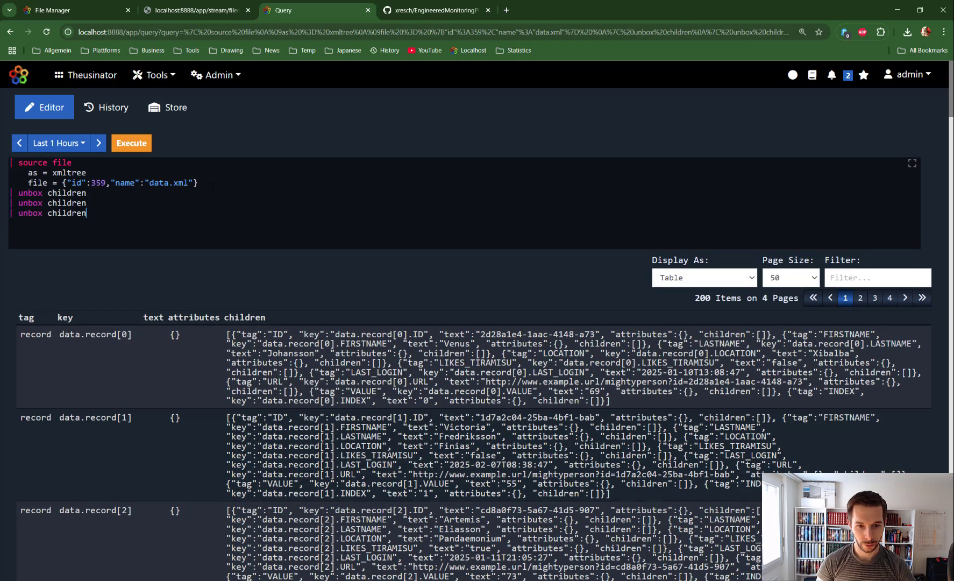
key(ctrl+Return)
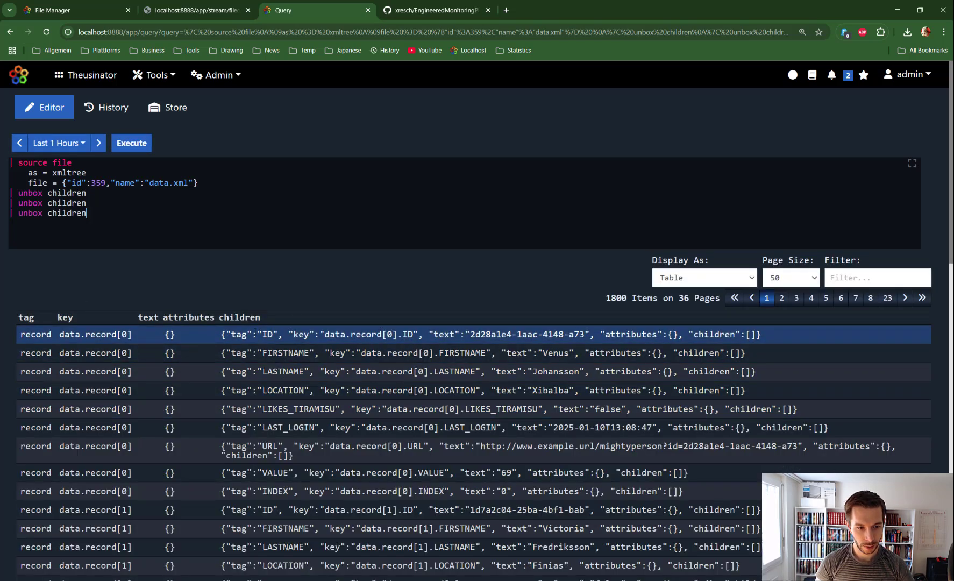
- Examine the unboxed rows, comparing the keys of the first two records and the text attribute of the FIRSTNAME element
scroll(124, 336, down, 3)
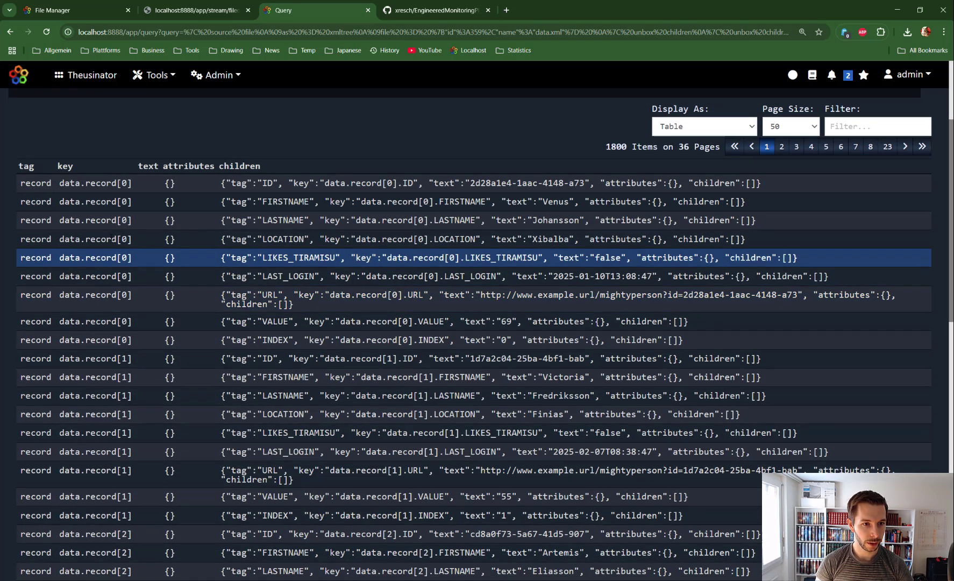
drag(132, 184, 58, 183)
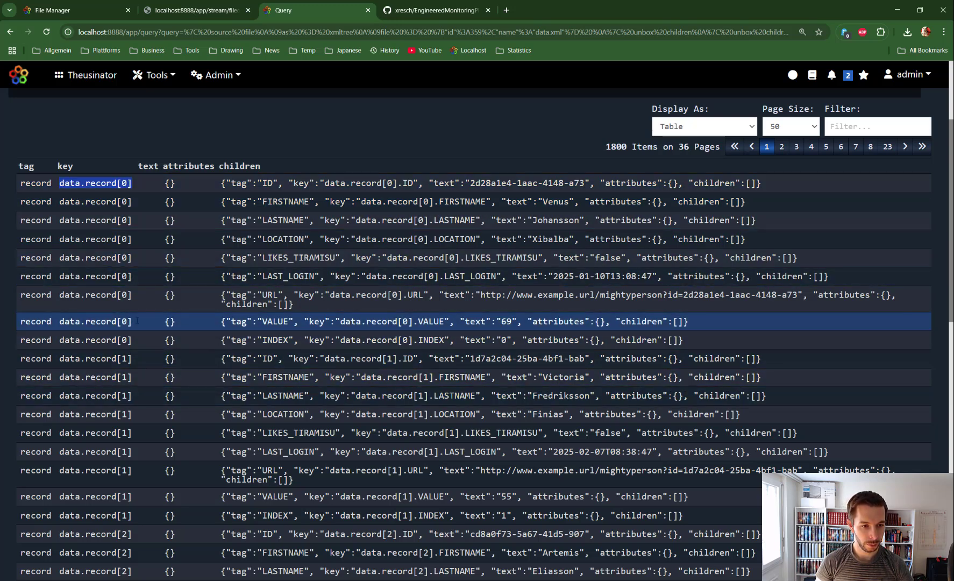
drag(132, 359, 64, 358)
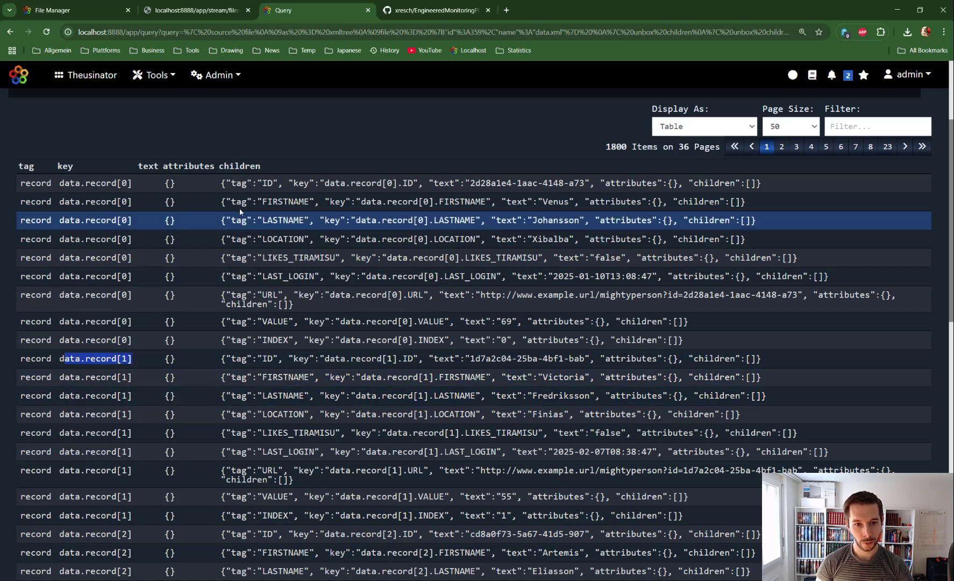
scroll(70, 220, up, 3)
click(70, 220)
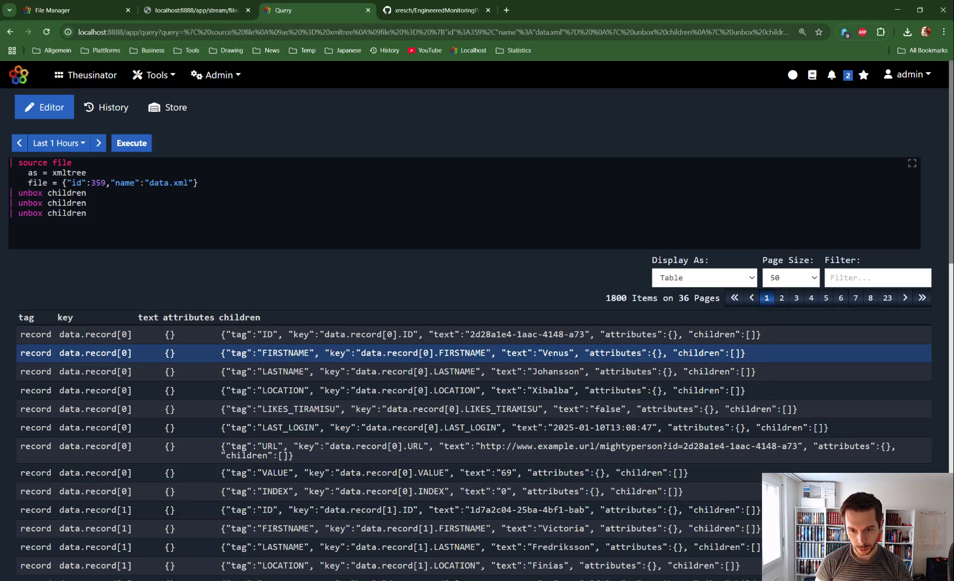
drag(574, 352, 501, 353)
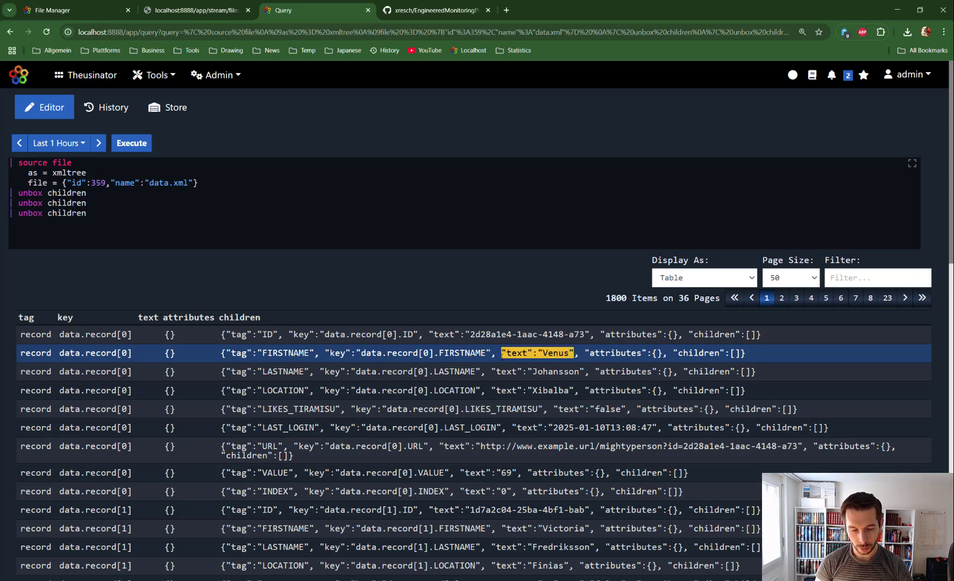
- Append a "| set" command with "tag = children.tag" after the unbox lines and execute the query
click(225, 243)
key(Return)
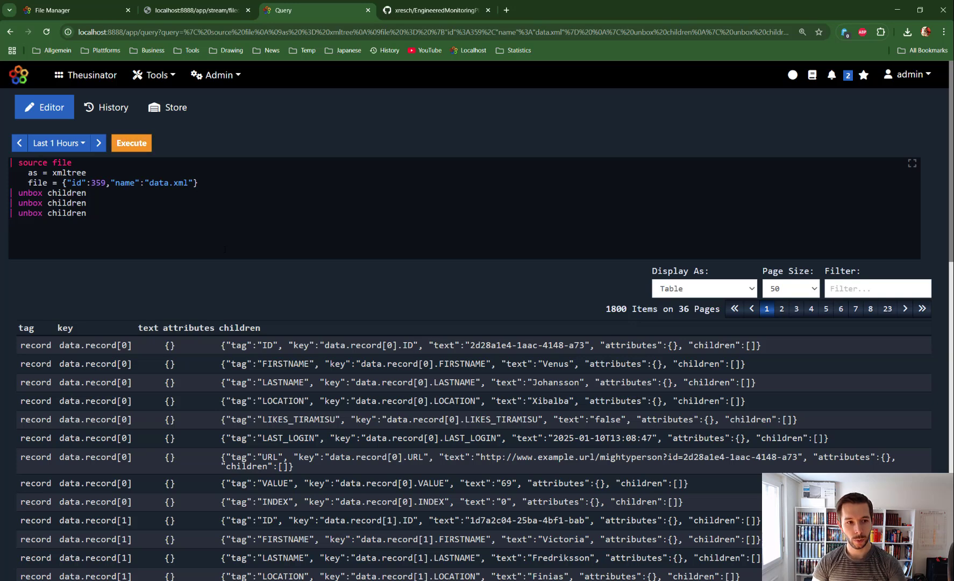
text(| )
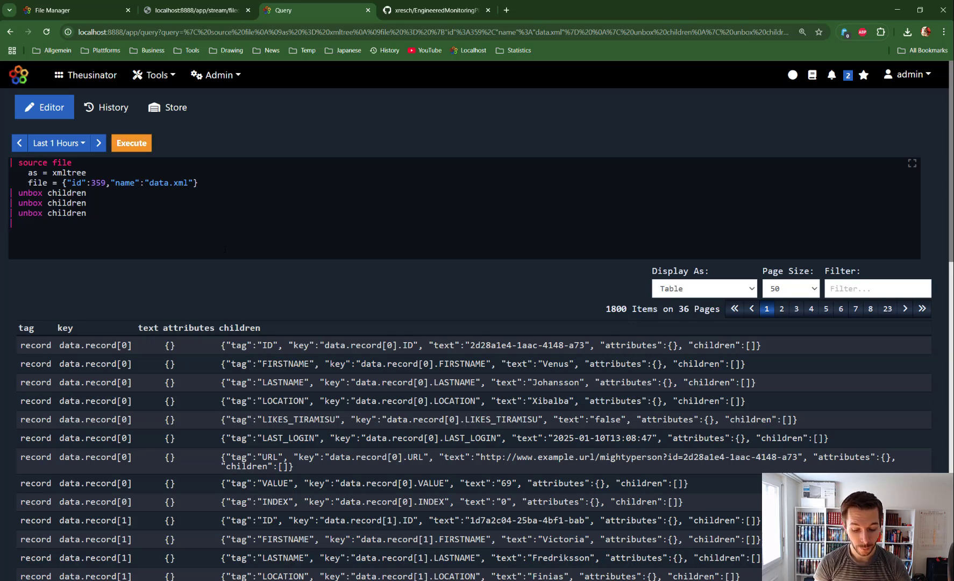
text(set)
key(Return)
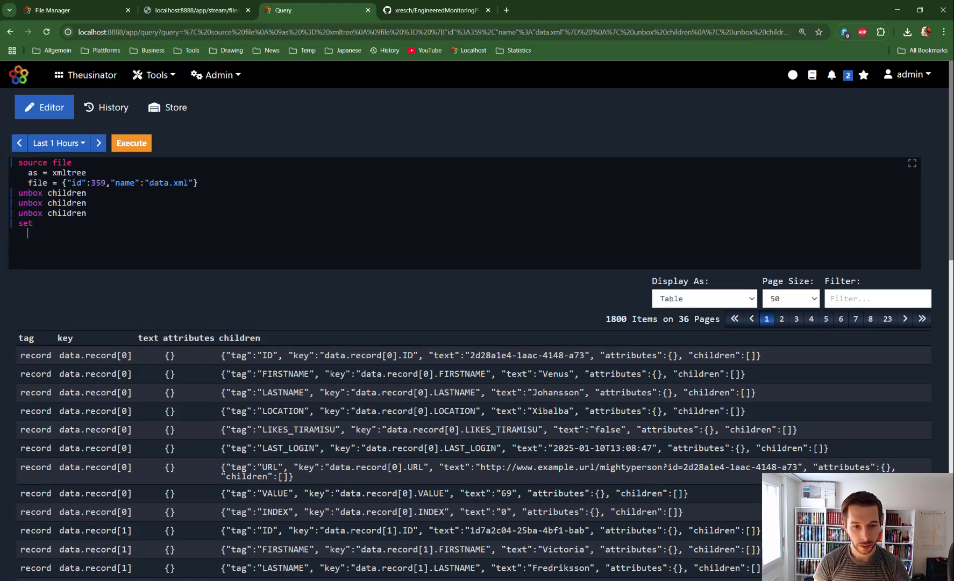
text(tag =)
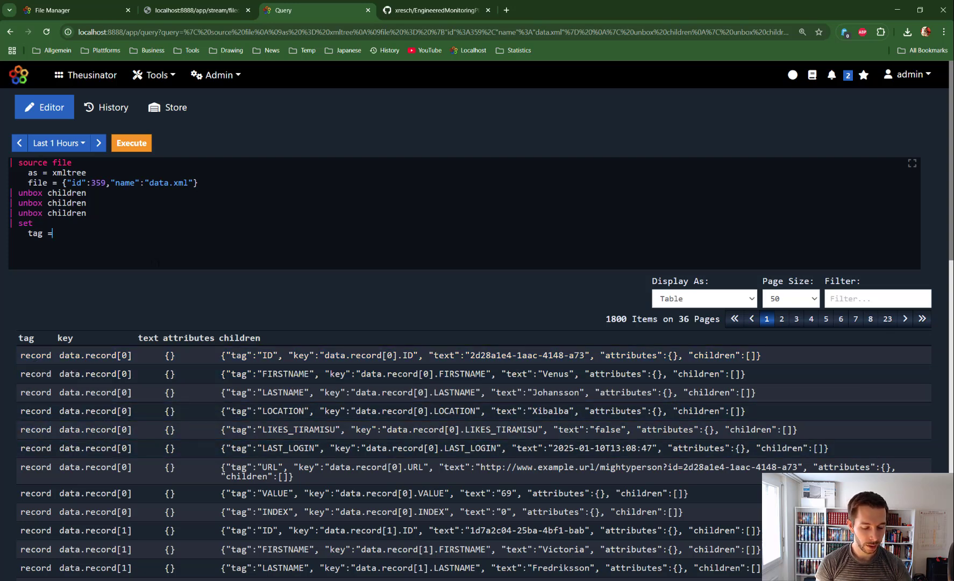
text(children)
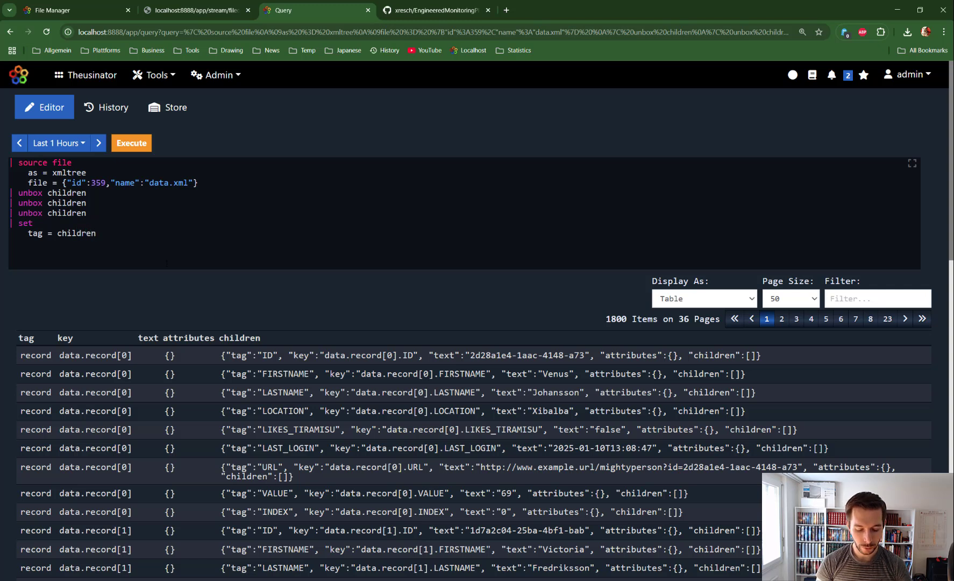
text(.tig)
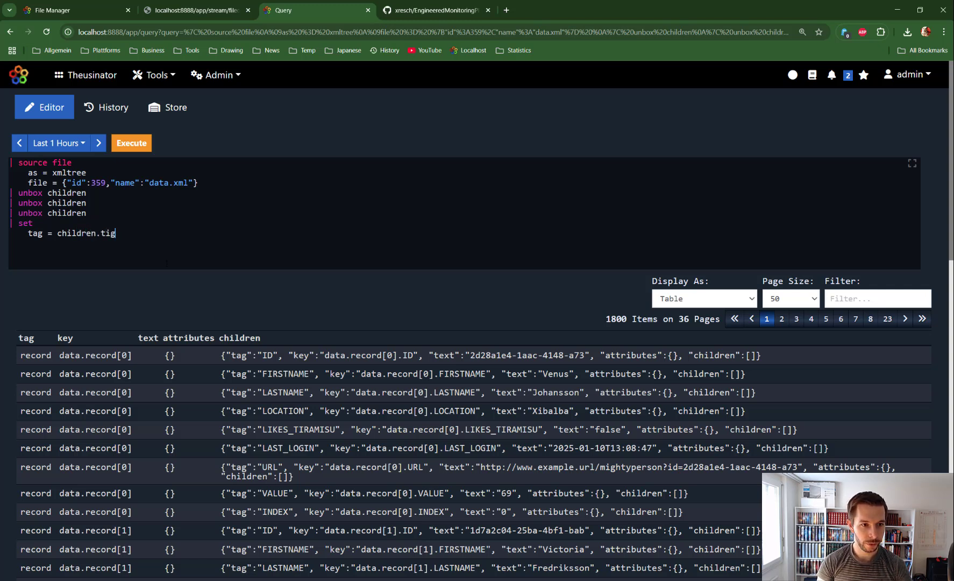
key(BackSpace)
key(BackSpace)
text(aG)
key(BackSpace)
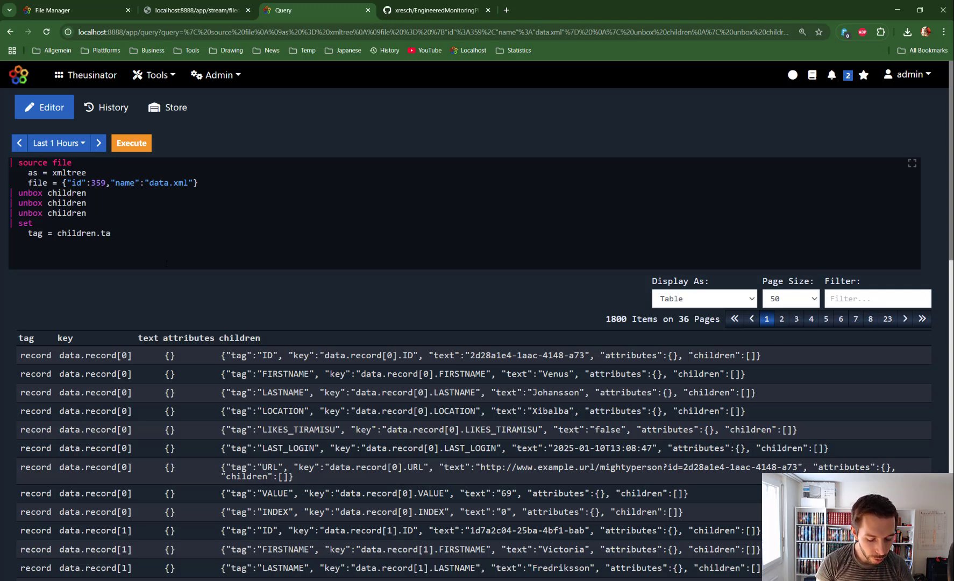
text(g)
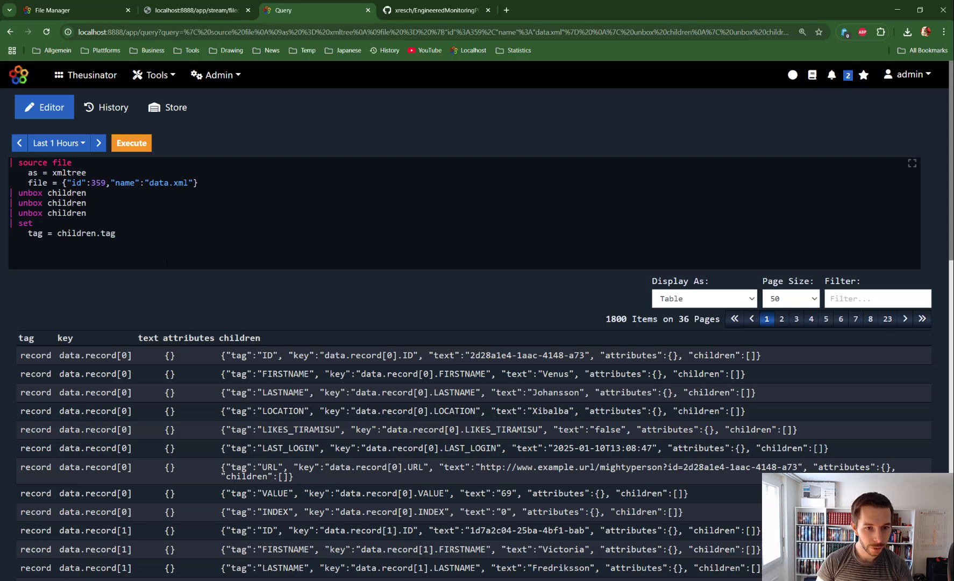
key(ctrl+Return)
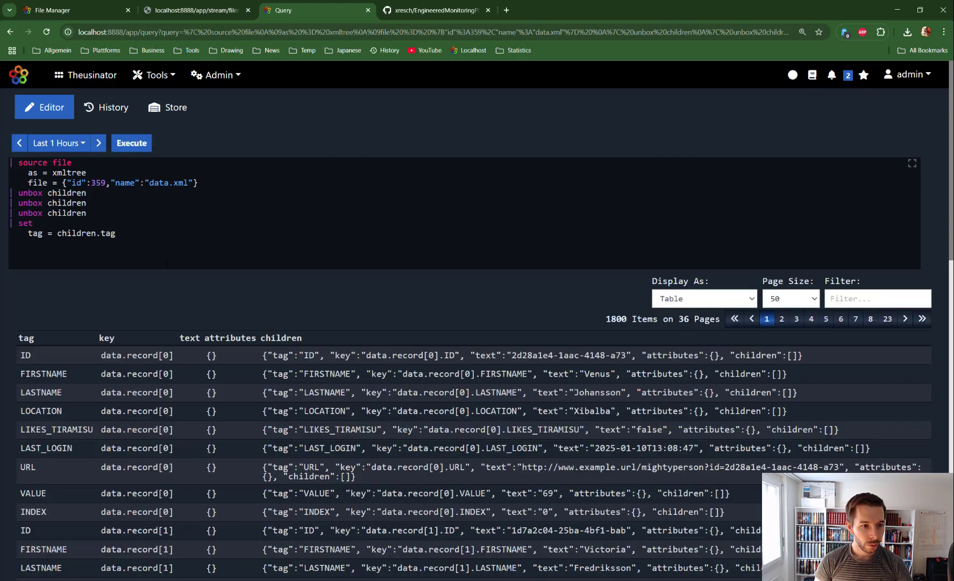
- Add "value = children.text" to the set command, execute the query and look over the resulting table
key(Return)
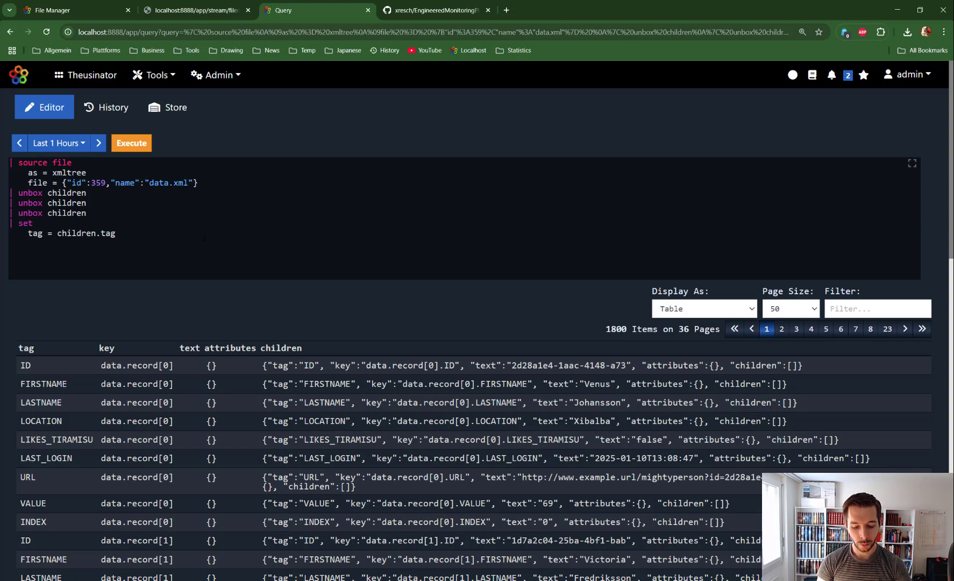
text(value = )
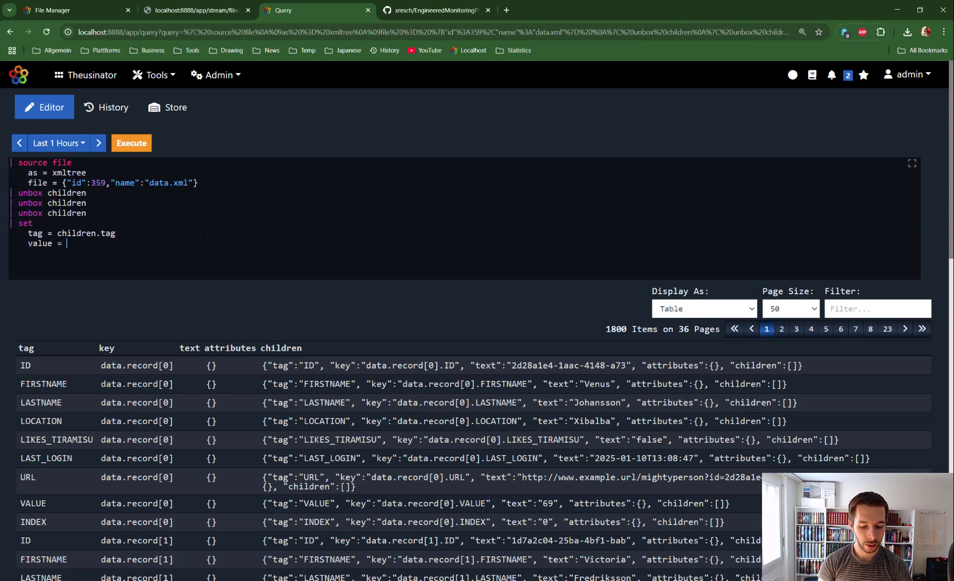
text(childr)
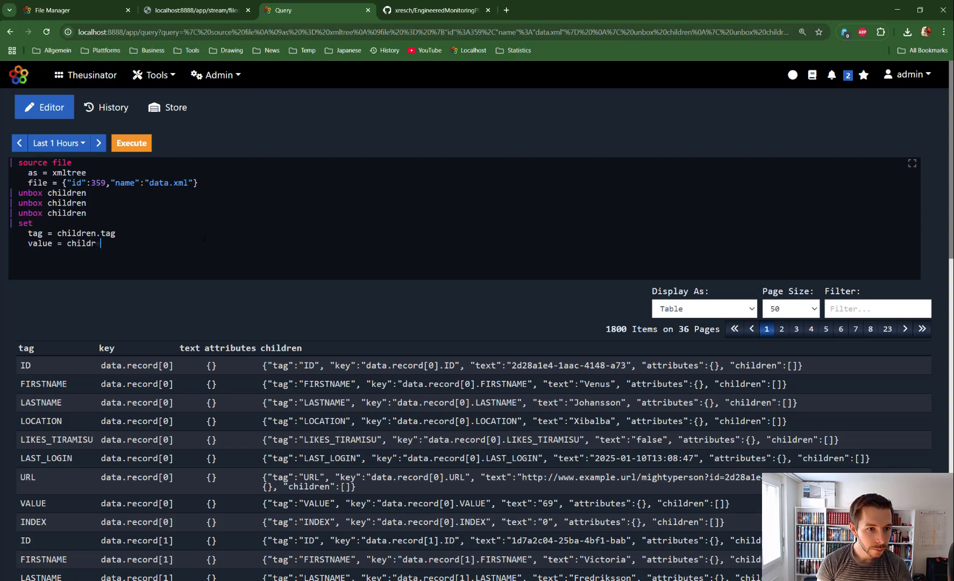
text(en.value)
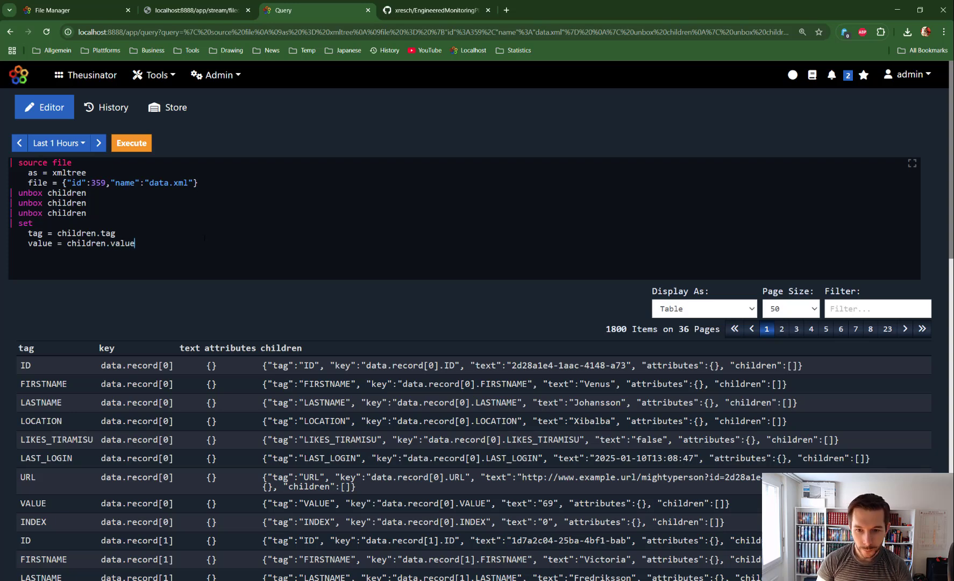
key(BackSpace)
key(BackSpace)
key(BackSpace)
text(text)
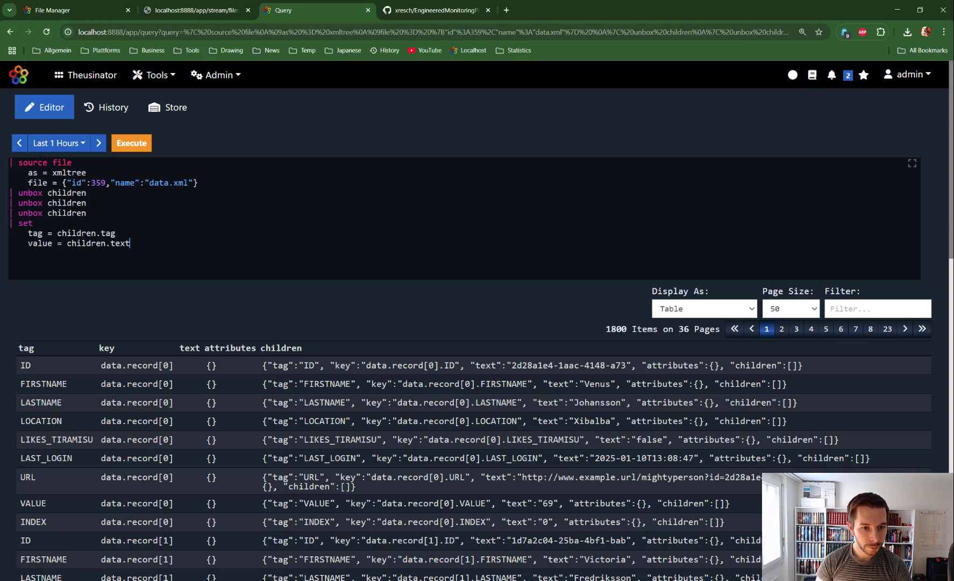
key(ctrl+Return)
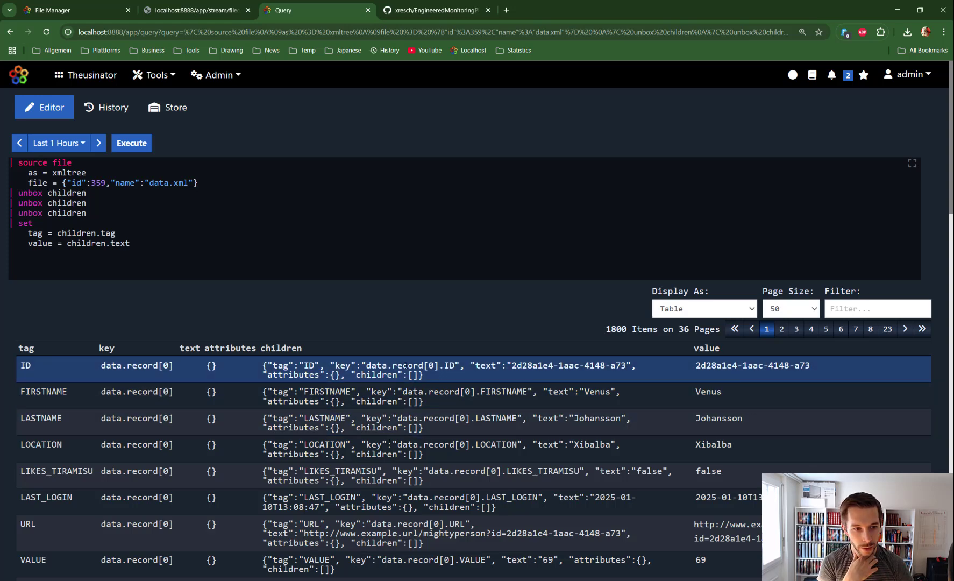
scroll(125, 354, down, 1)
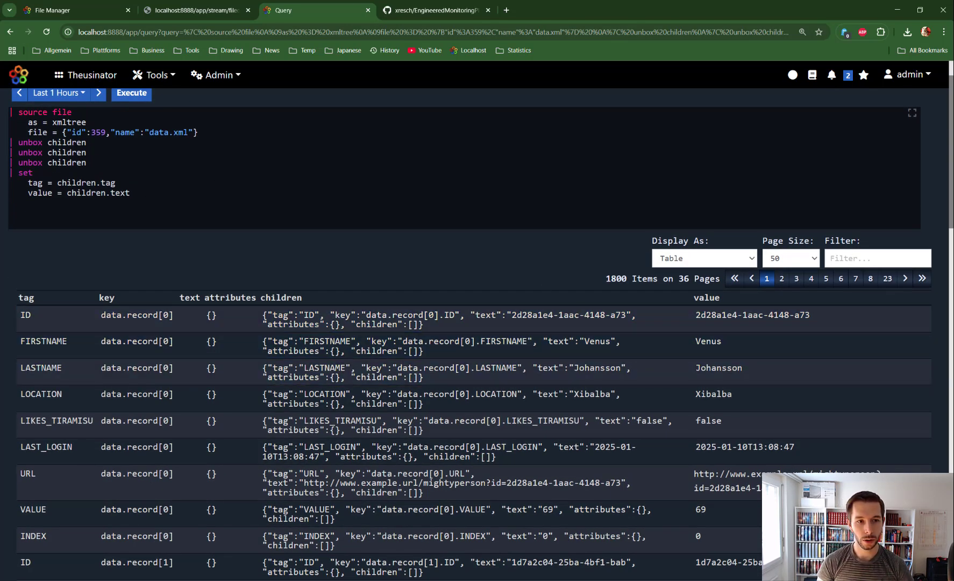
- Append a "| statsmatrix" command with "column = tag" after the set command in the query
key(Return)
text(| )
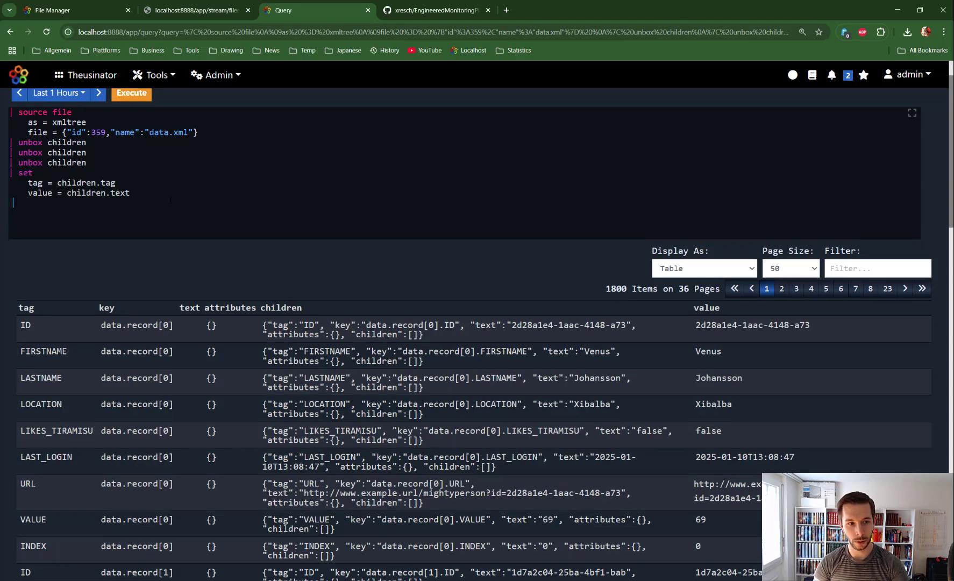
text(stats)
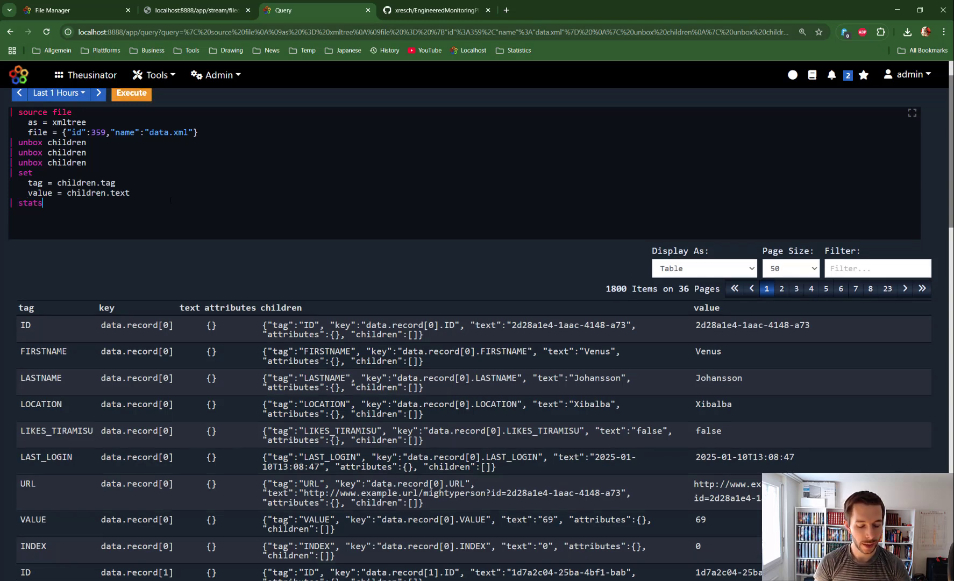
text(matric)
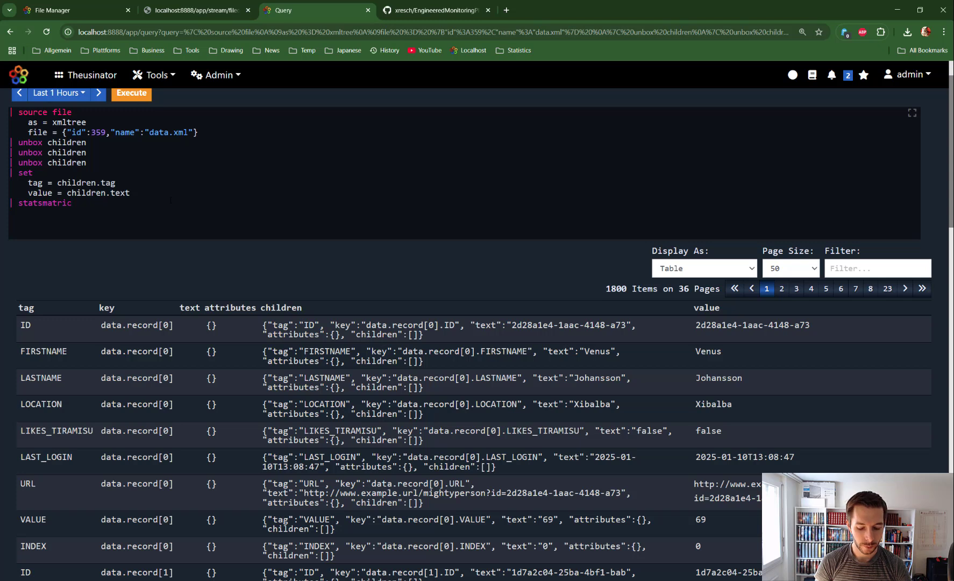
key(BackSpace)
text(x)
key(Return)
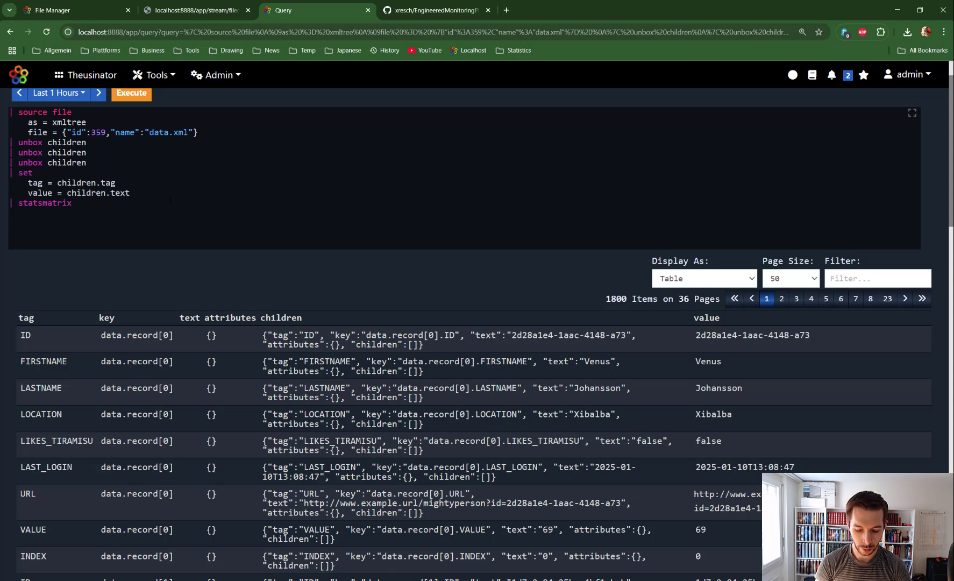
text(column =)
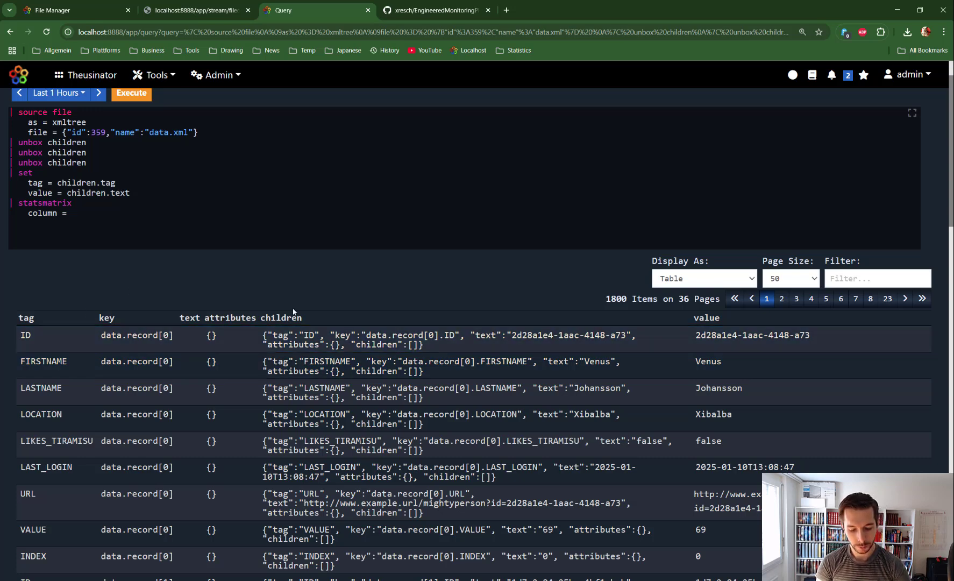
text(tag)
- Add "row = key" to the statsmatrix command and check it against the key column of the table
key(Return)
text(r)
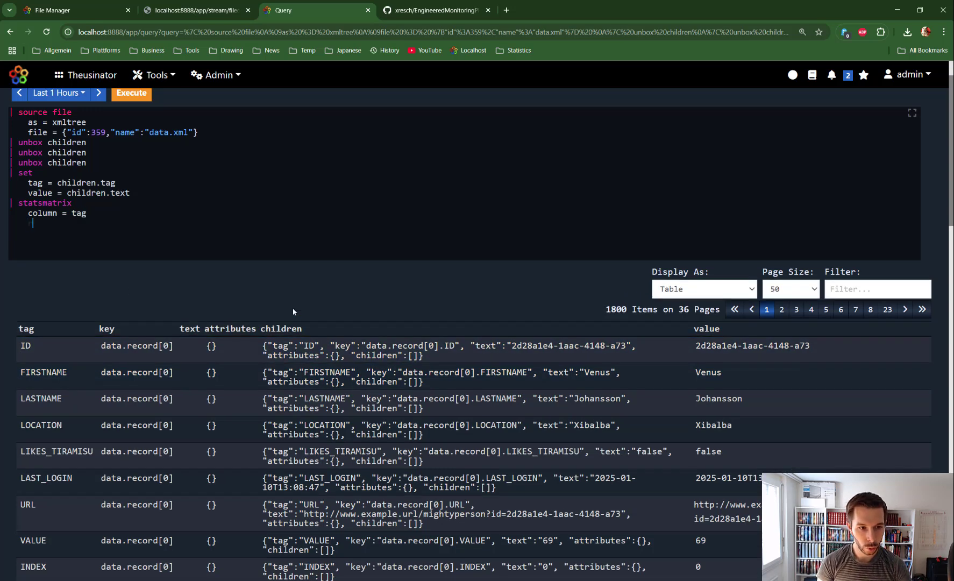
text(ow = )
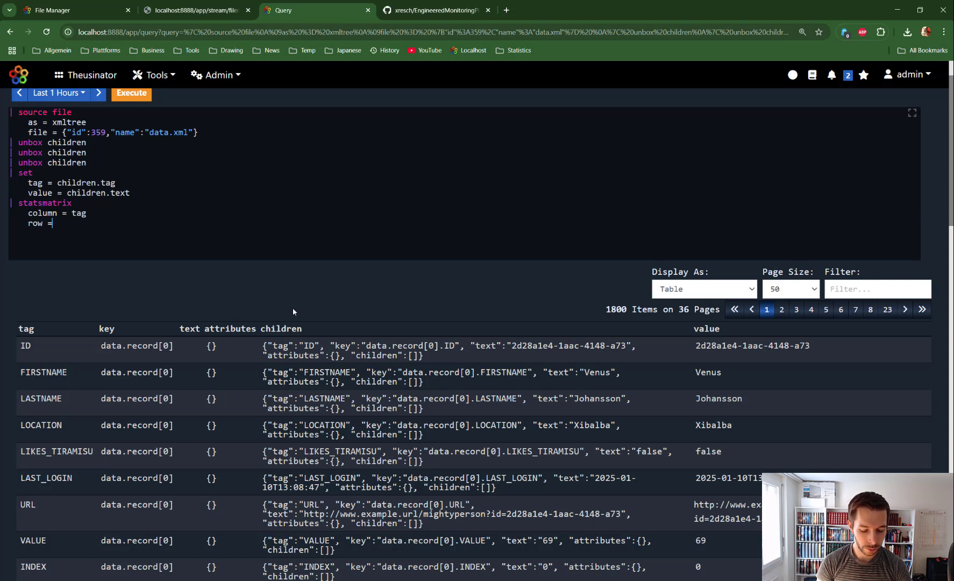
text(key)
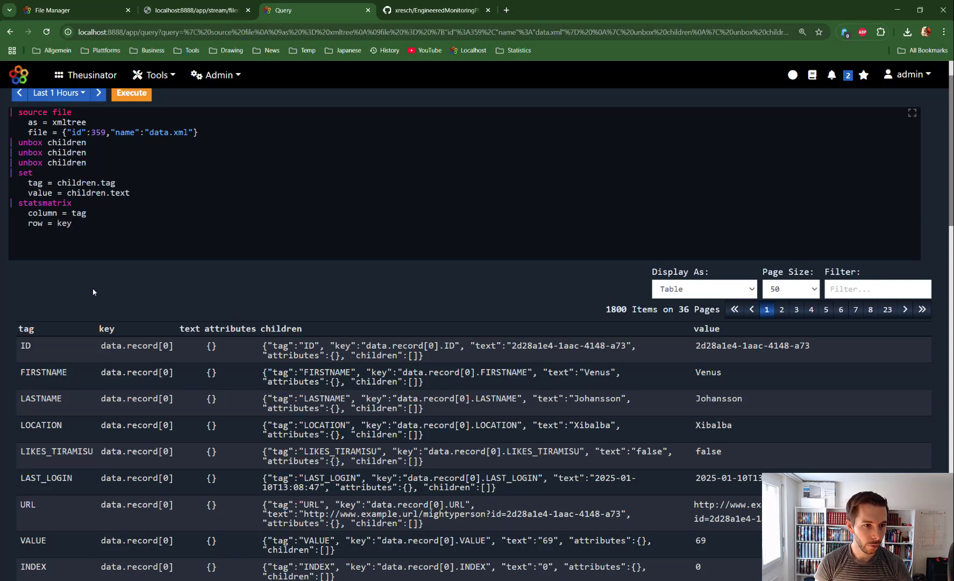
drag(28, 223, 74, 225)
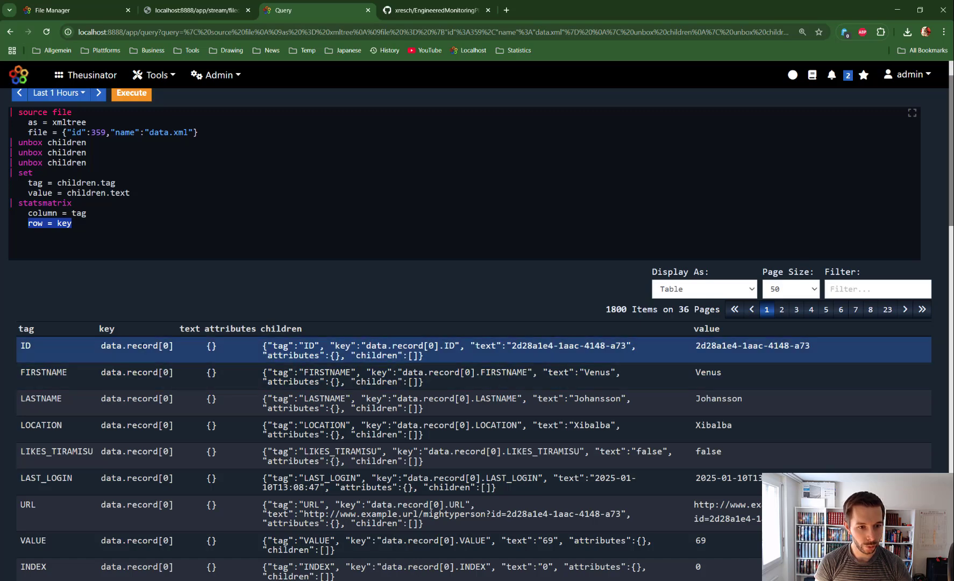
scroll(151, 403, down, 3)
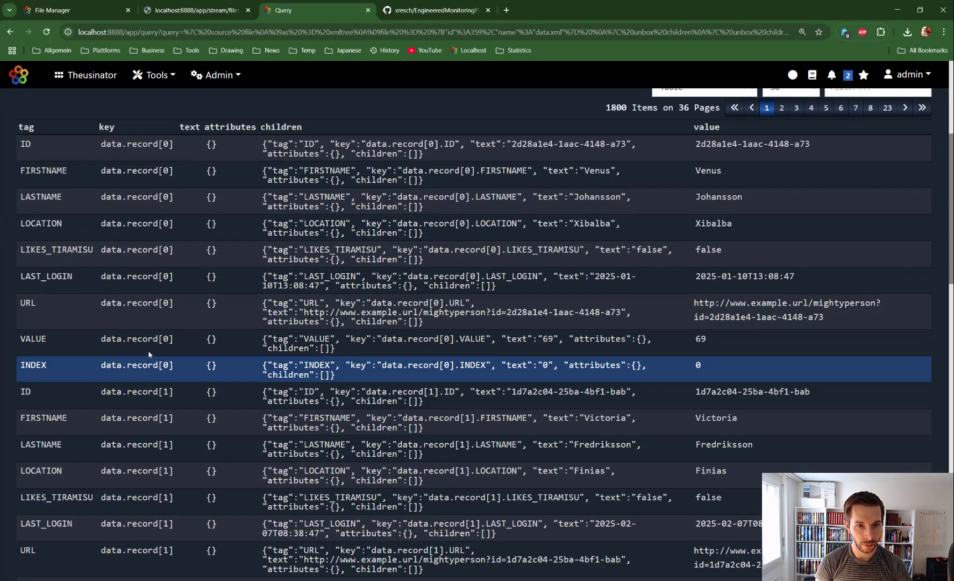
scroll(151, 307, up, 3)
click(100, 221)
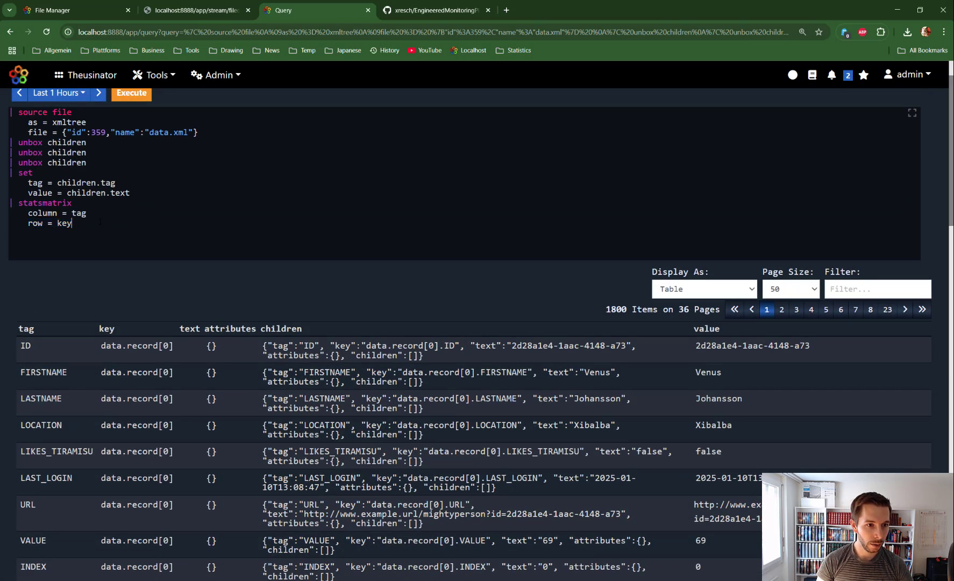
- Add "value = first(value)" to the statsmatrix command, execute the query and look over the resulting table
key(Return)
text(value)
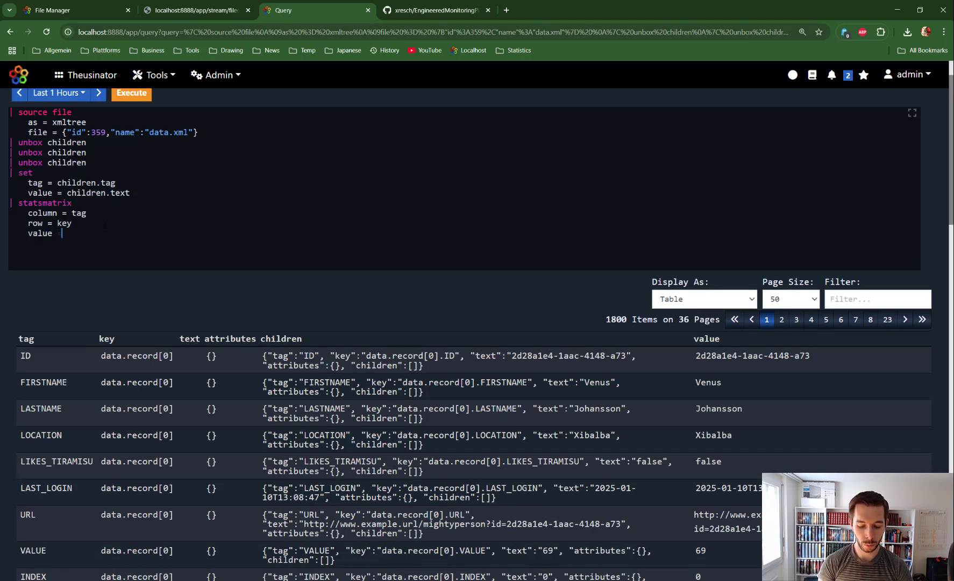
text( = first)
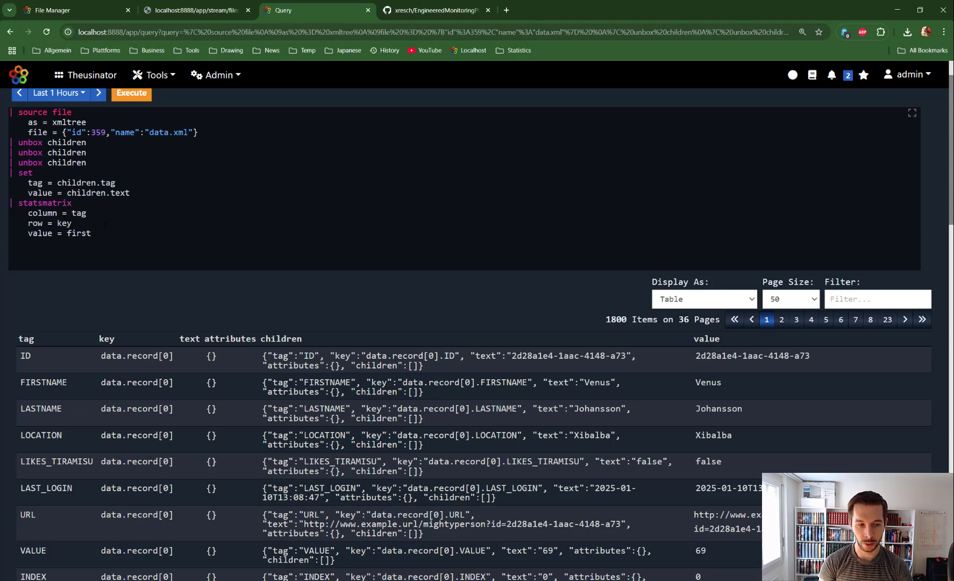
text(())
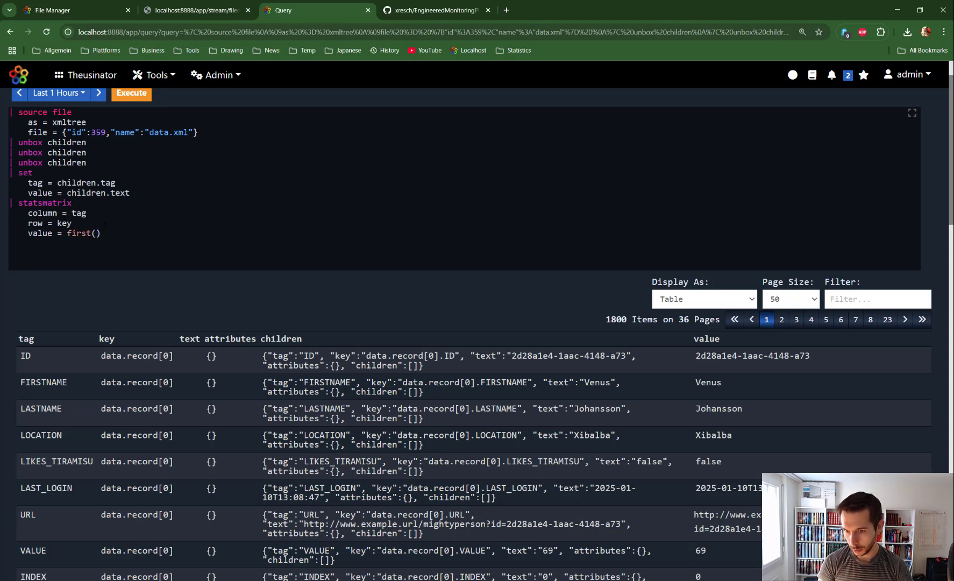
text(value)
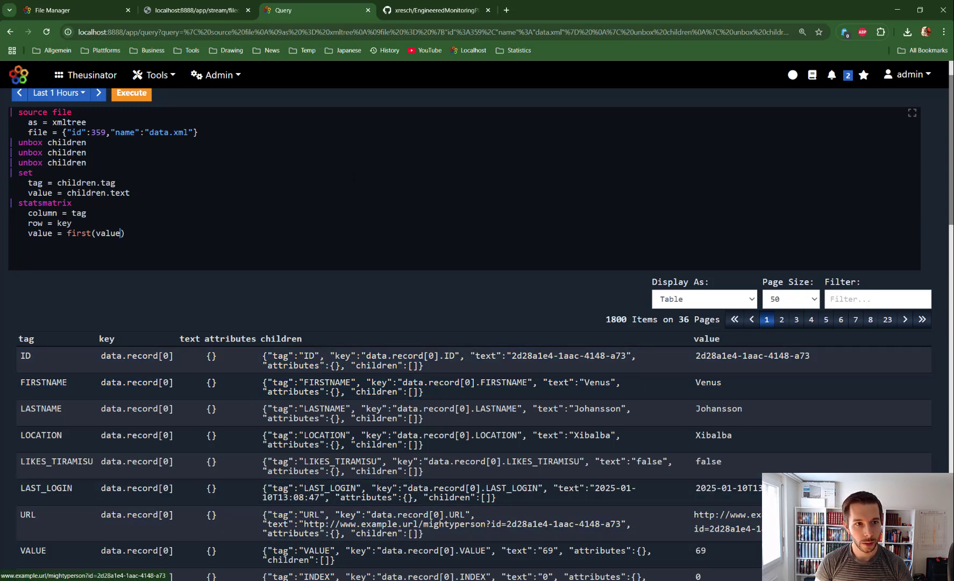
click(132, 96)
scroll(39, 311, down, 2)
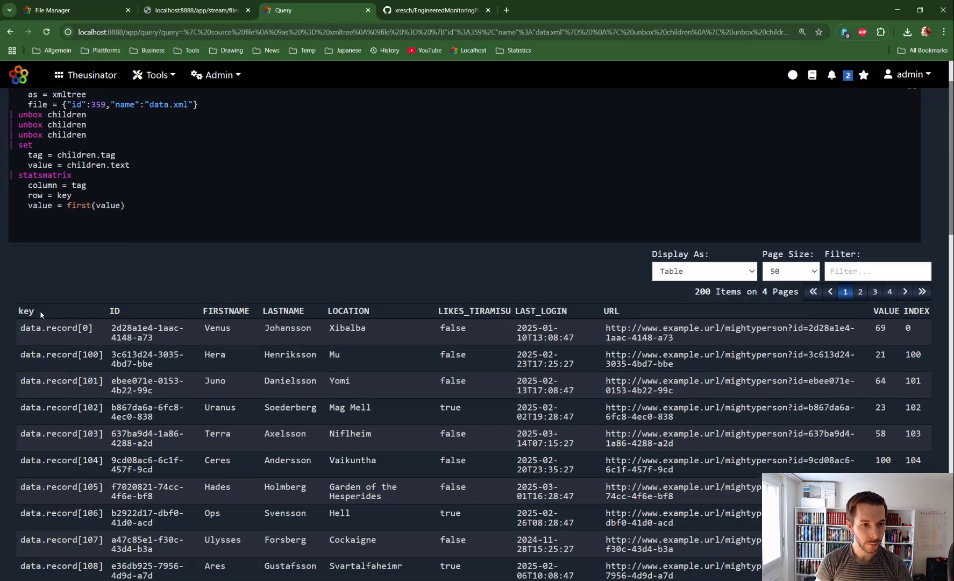
scroll(413, 298, down, 9)
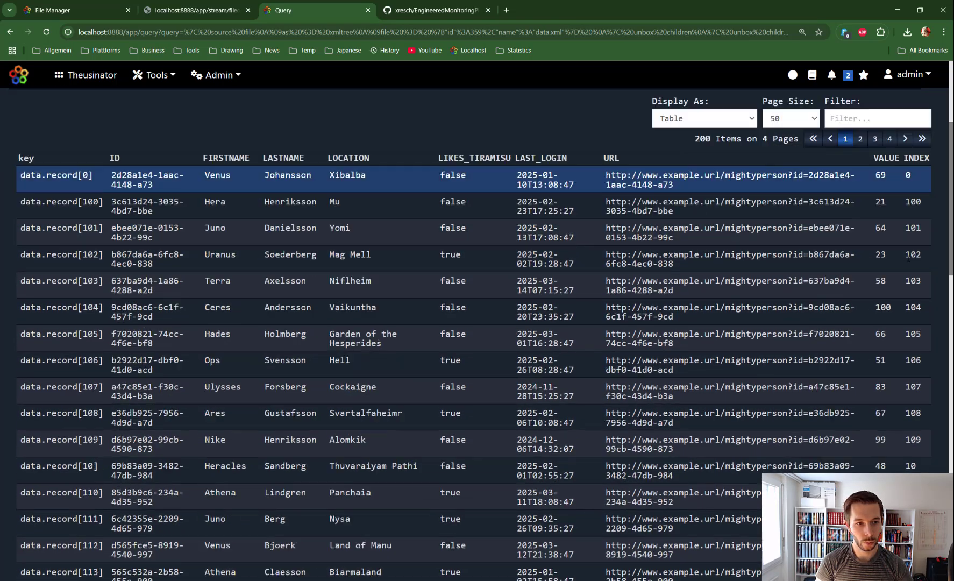
scroll(413, 297, up, 6)
scroll(413, 297, up, 6)
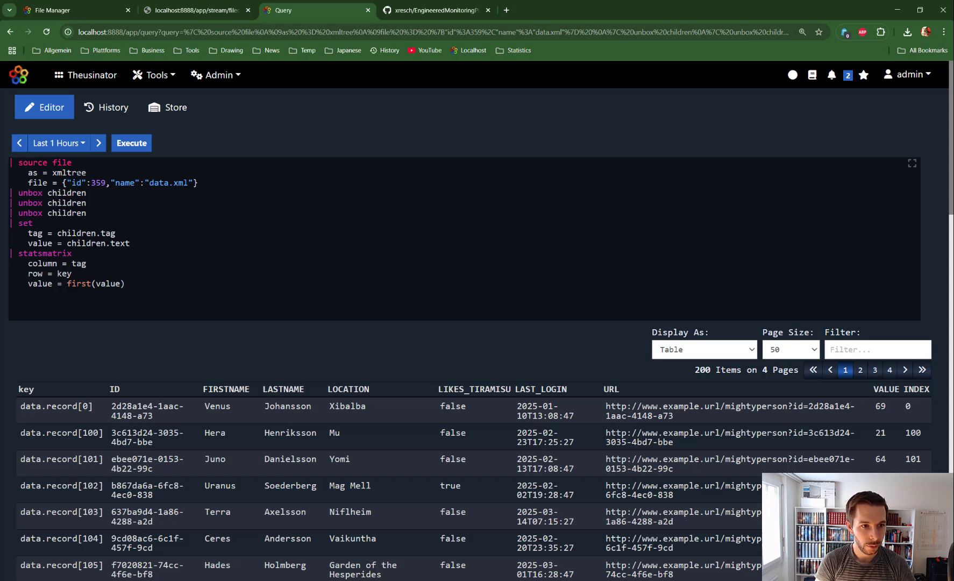
- Compare the xmltree query with the data, record and ID levels of the raw XML file, and glance at the File Manager list
double_click(70, 174)
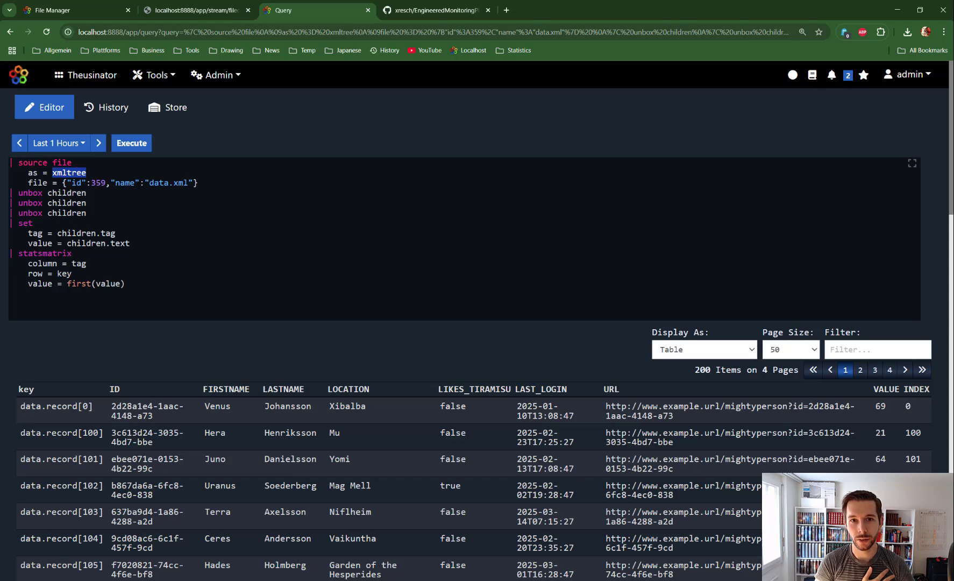
click(148, 9)
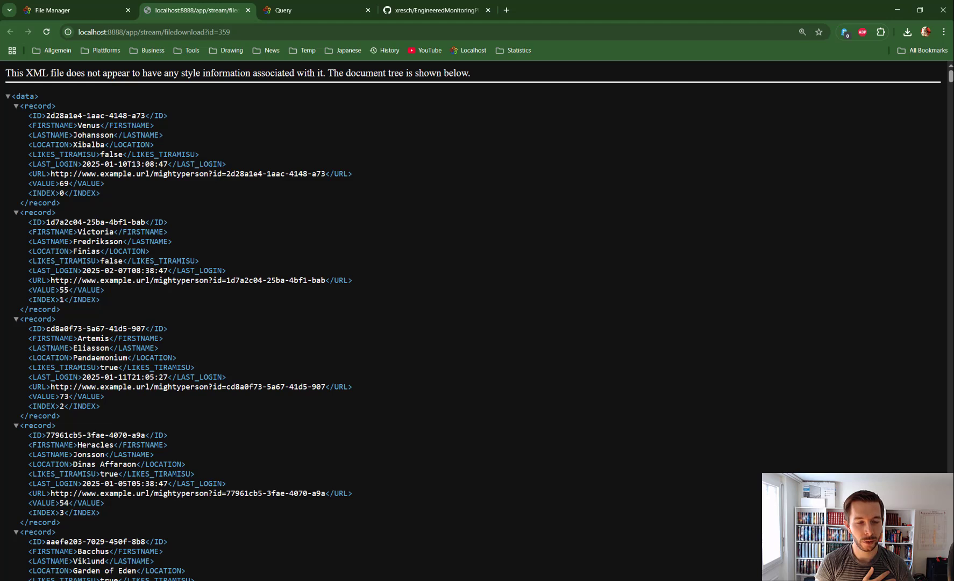
double_click(29, 96)
double_click(39, 107)
double_click(65, 116)
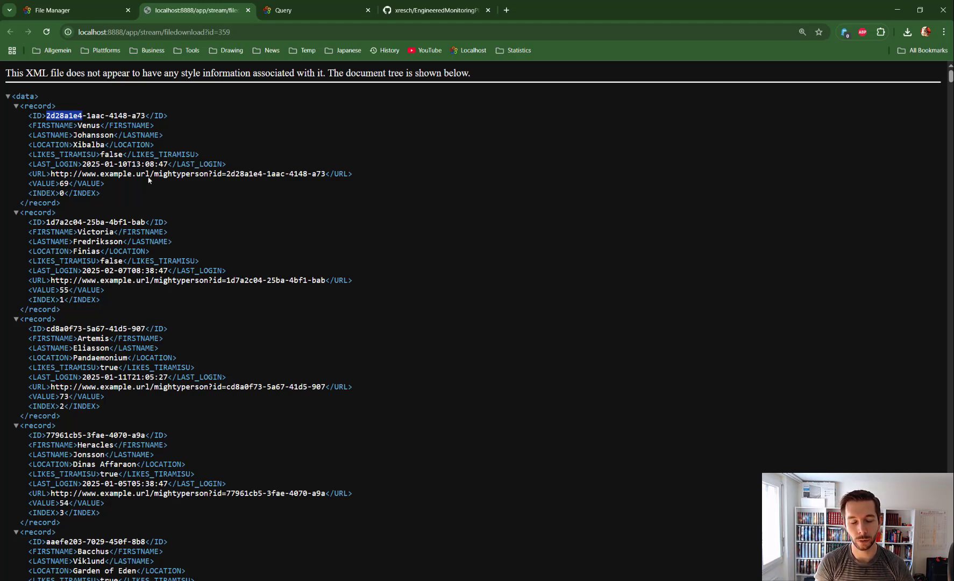
click(74, 12)
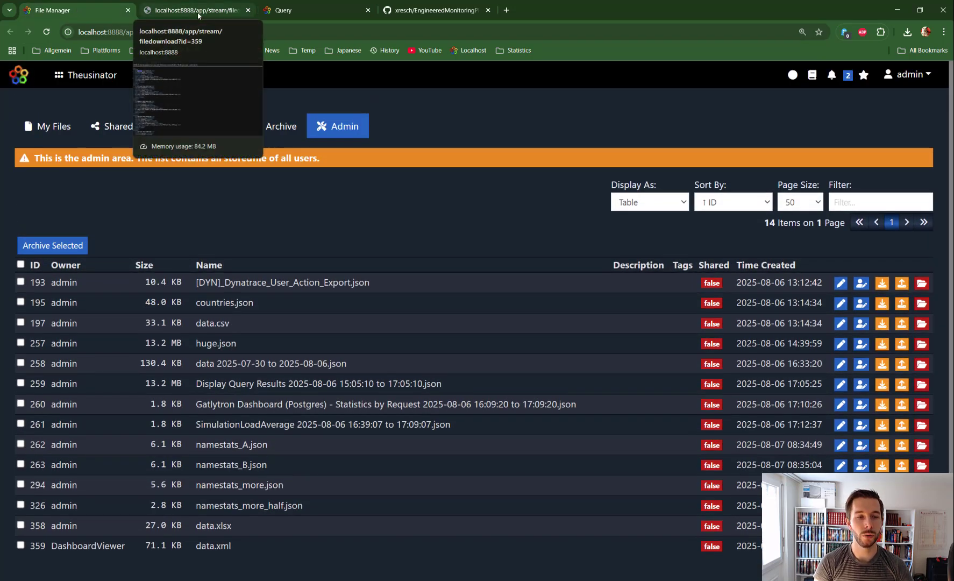
click(304, 6)
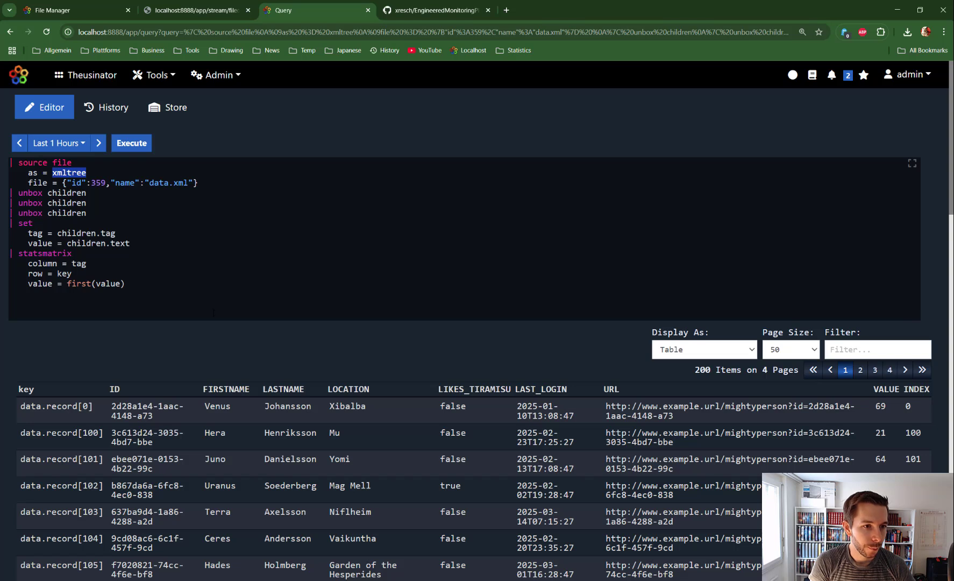
click(154, 273)
drag(144, 289, 52, 172)
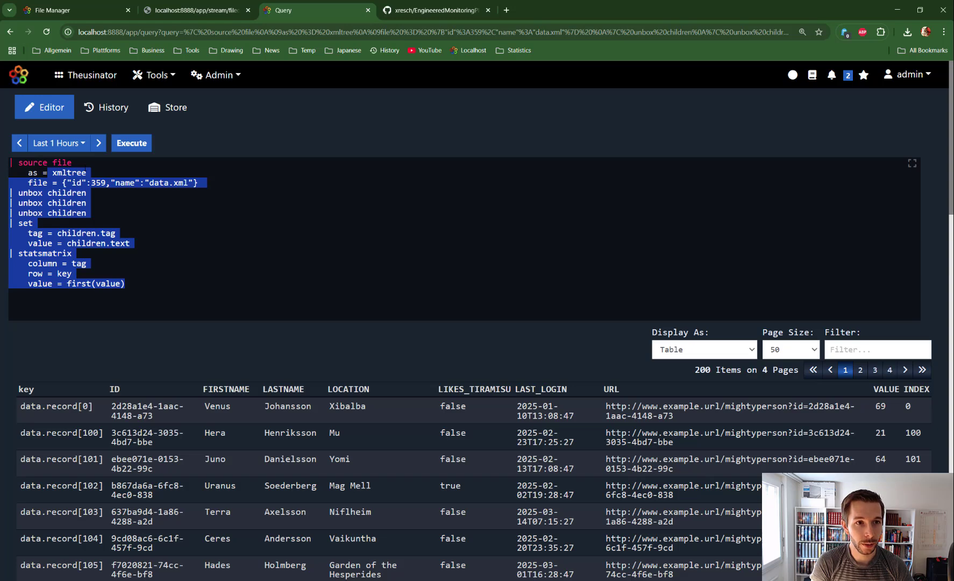
- Open the dashboard list and filter it by "file"
click(154, 75)
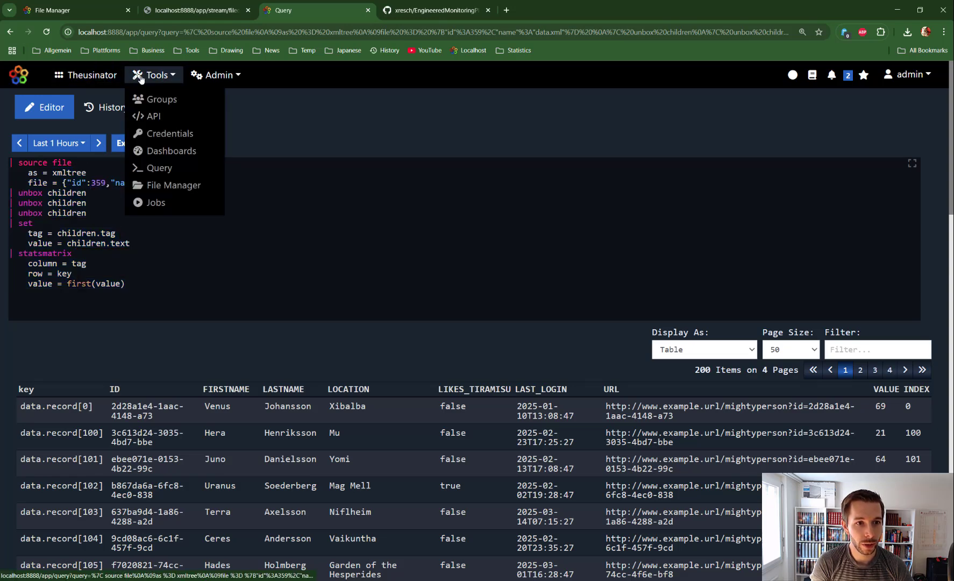
click(169, 151)
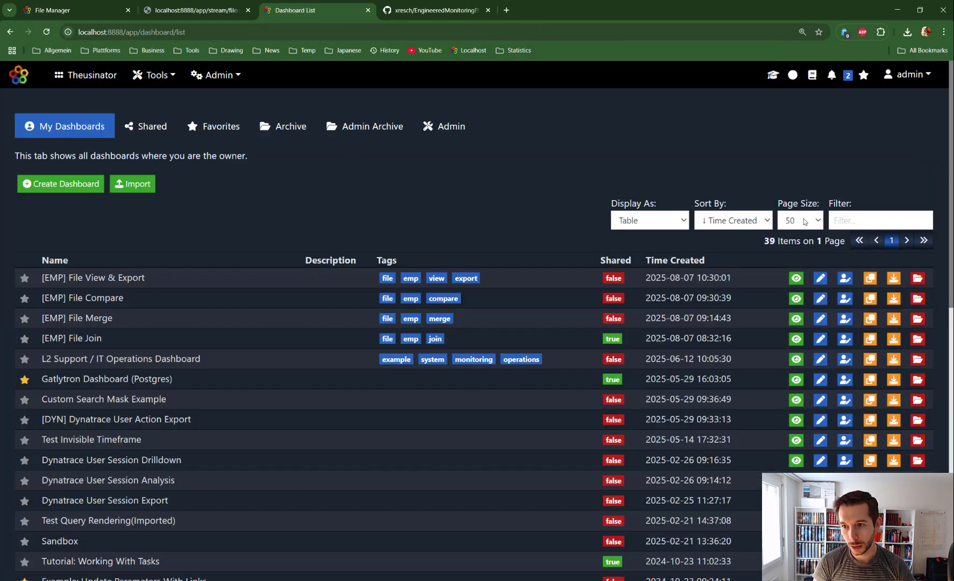
click(886, 215)
text(file)
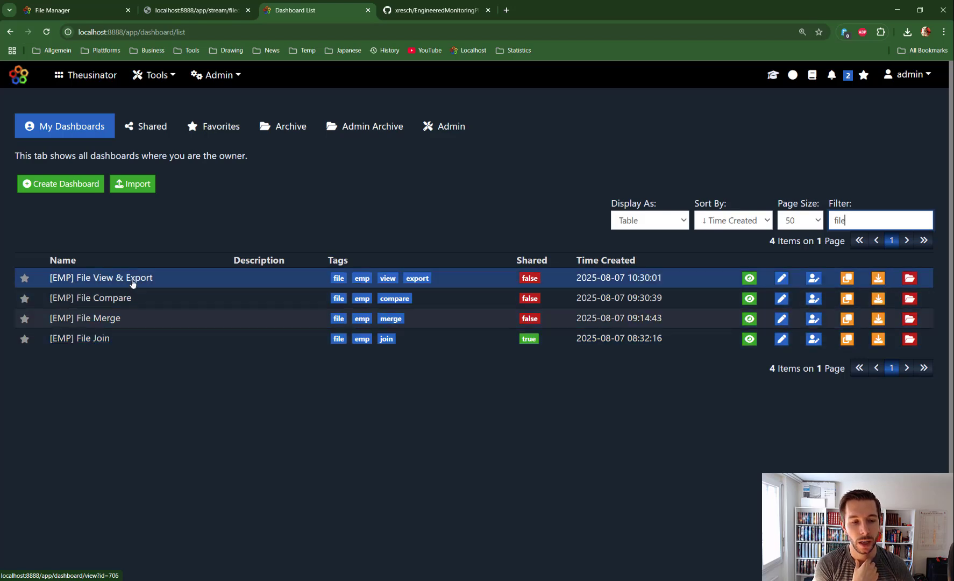
- Switch to the EngineeredMonitoringPlatform repository on GitHub and search its open discussions for "file"
click(430, 11)
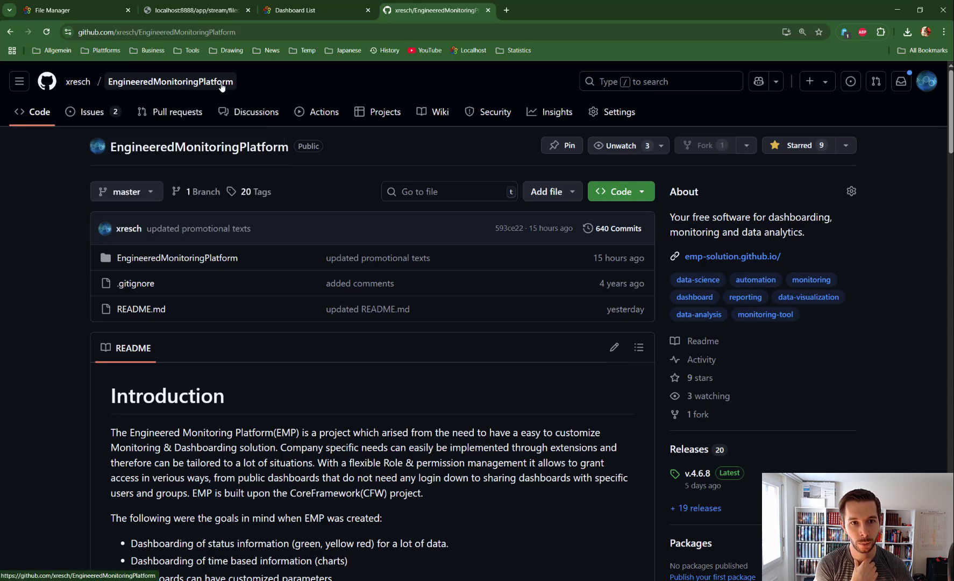
click(259, 114)
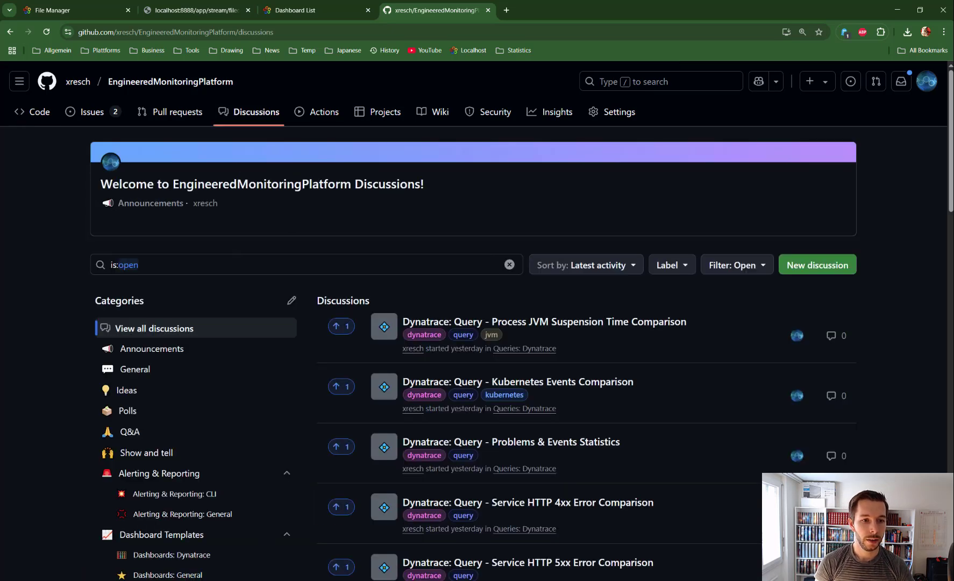
click(317, 271)
text(file)
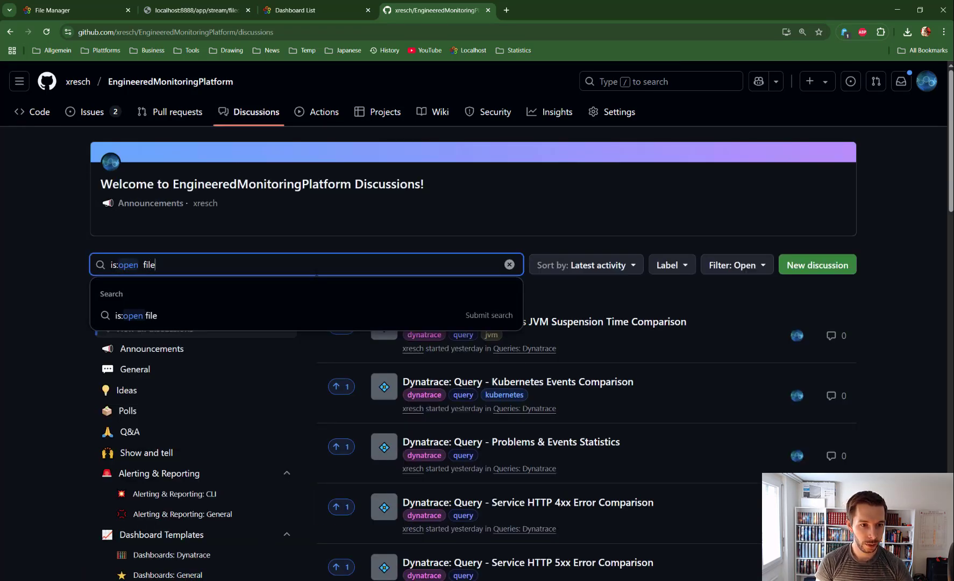
key(Return)
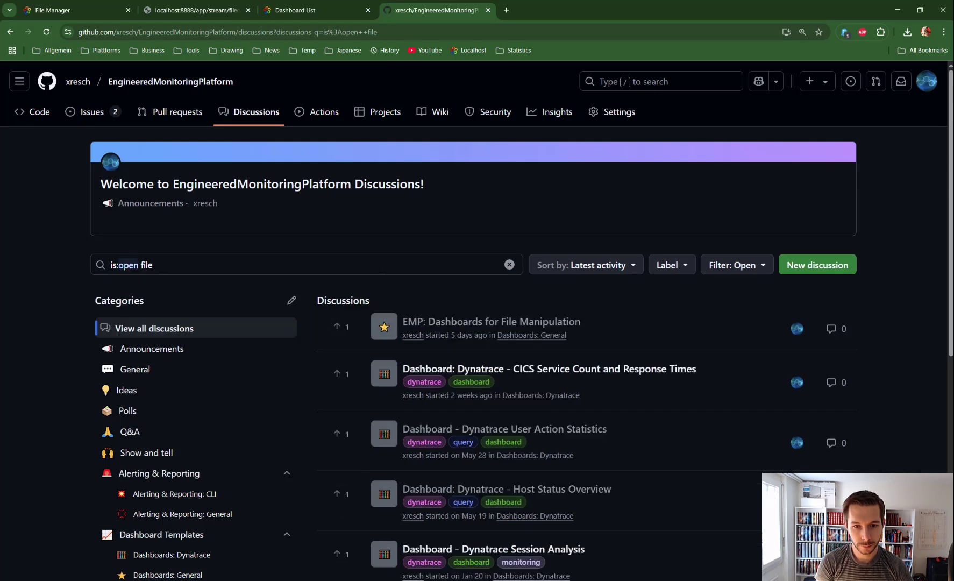
- Open the "EMP: Dashboards for File Manipulation" discussion and look over its File View & Export section
scroll(307, 317, down, 1)
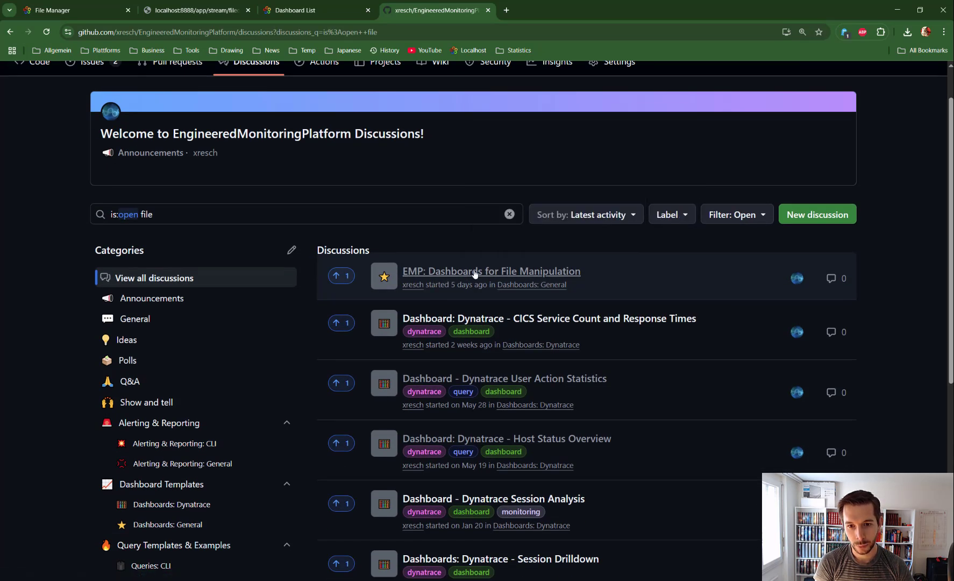
mouse_move(473, 274)
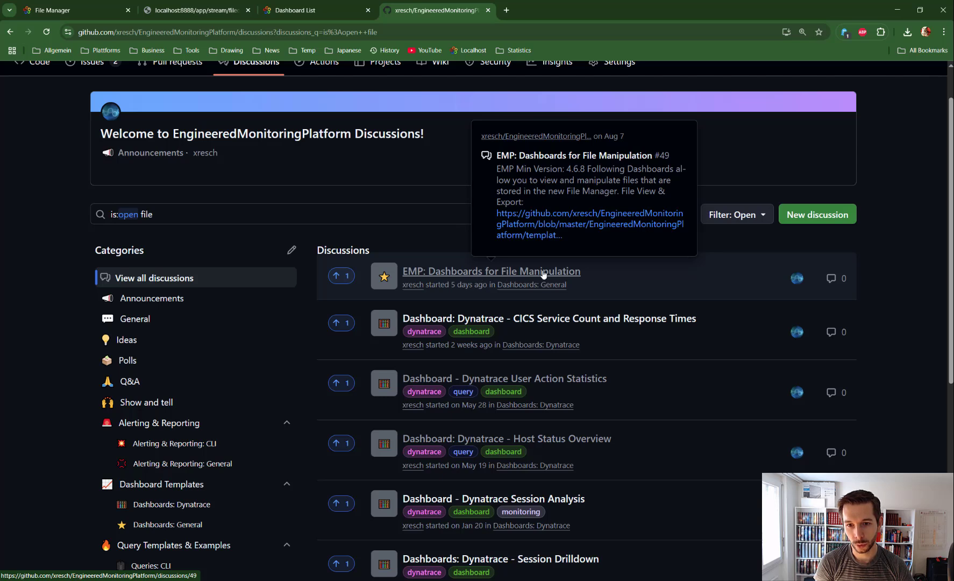
click(482, 275)
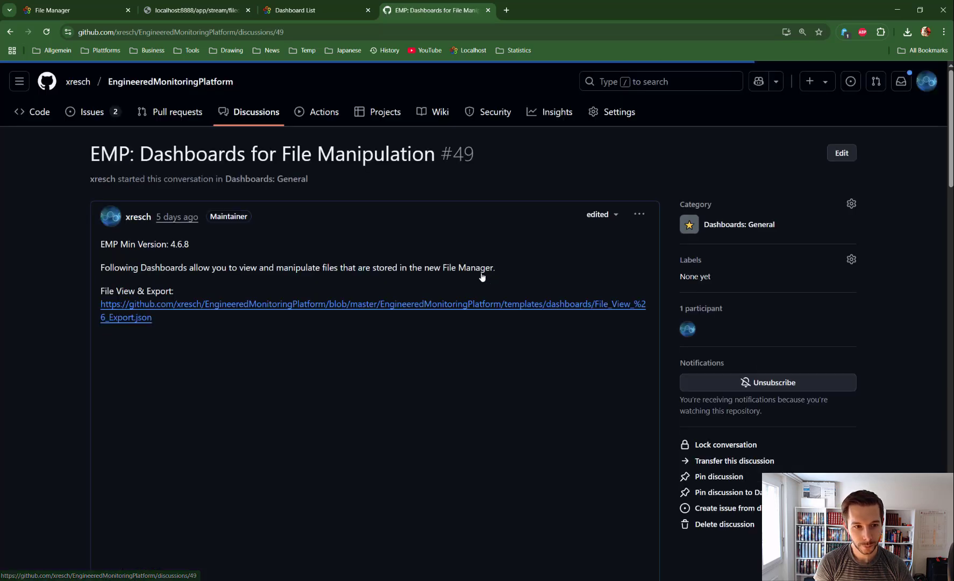
scroll(153, 286, down, 1)
scroll(153, 286, down, 3)
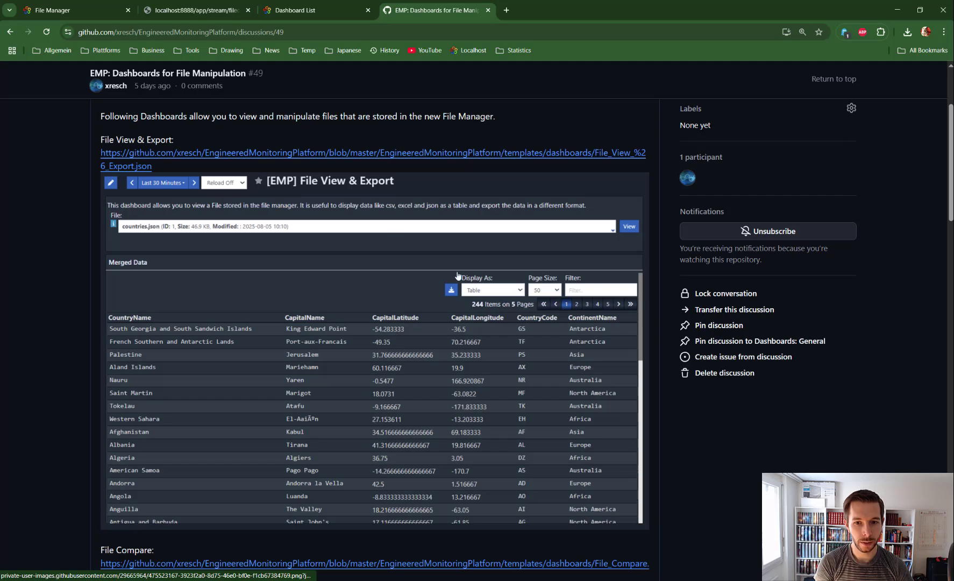
- Look over the File Compare, File Join and file merging sections of the discussion
scroll(301, 284, down, 7)
scroll(301, 284, down, 15)
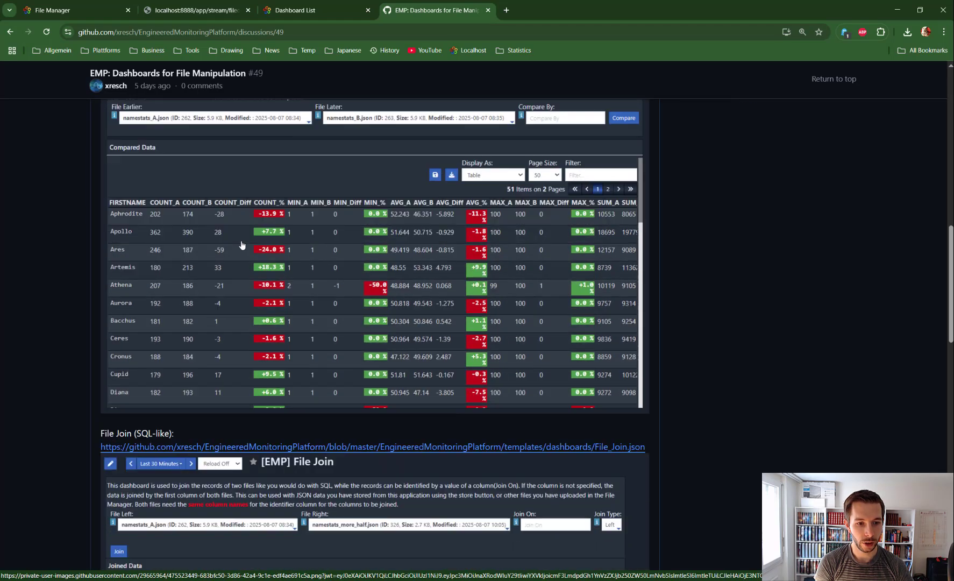
scroll(242, 246, down, 5)
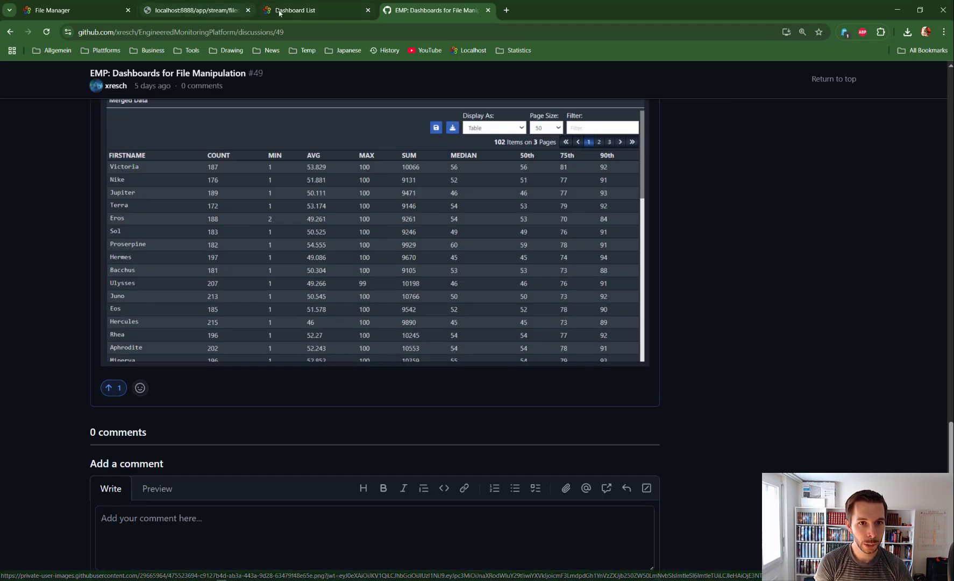
- Return to the dashboard list, open the "[EMP] File Compare" dashboard and view the file choices for File Earlier and File Later
click(315, 11)
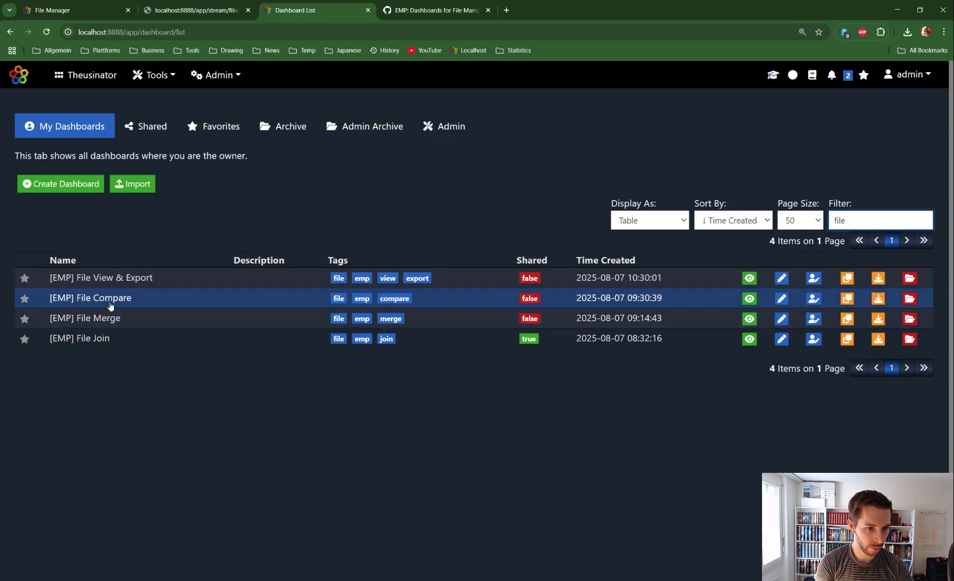
click(234, 128)
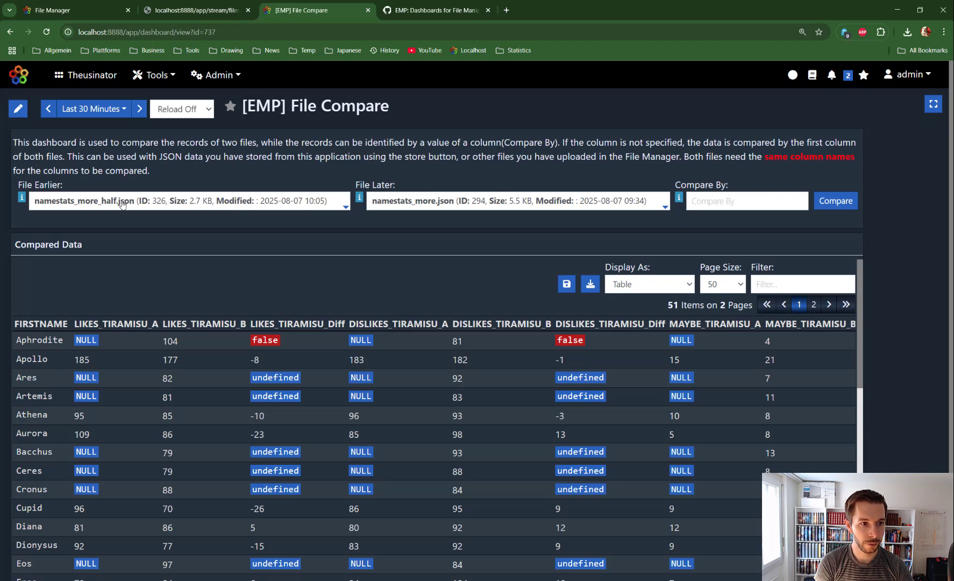
click(179, 206)
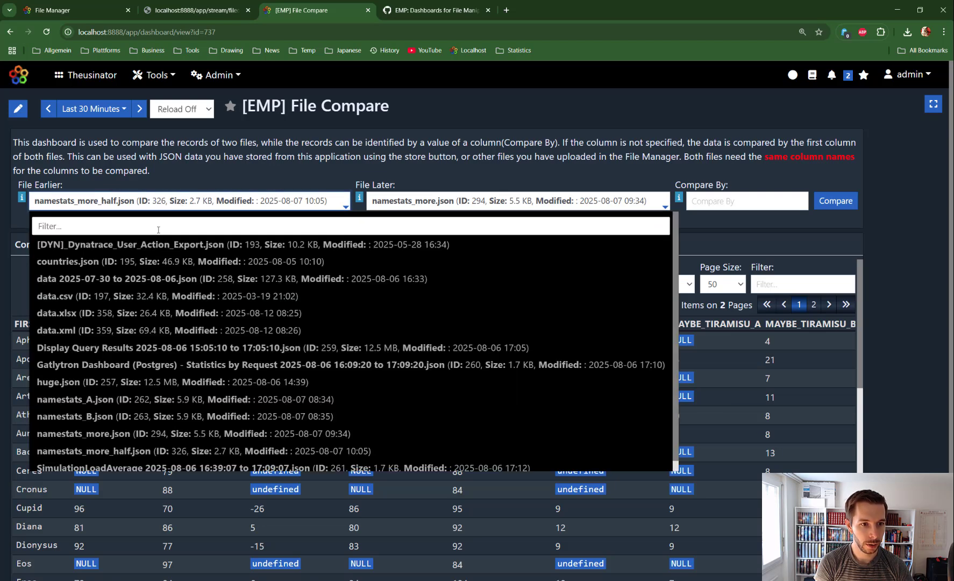
click(425, 206)
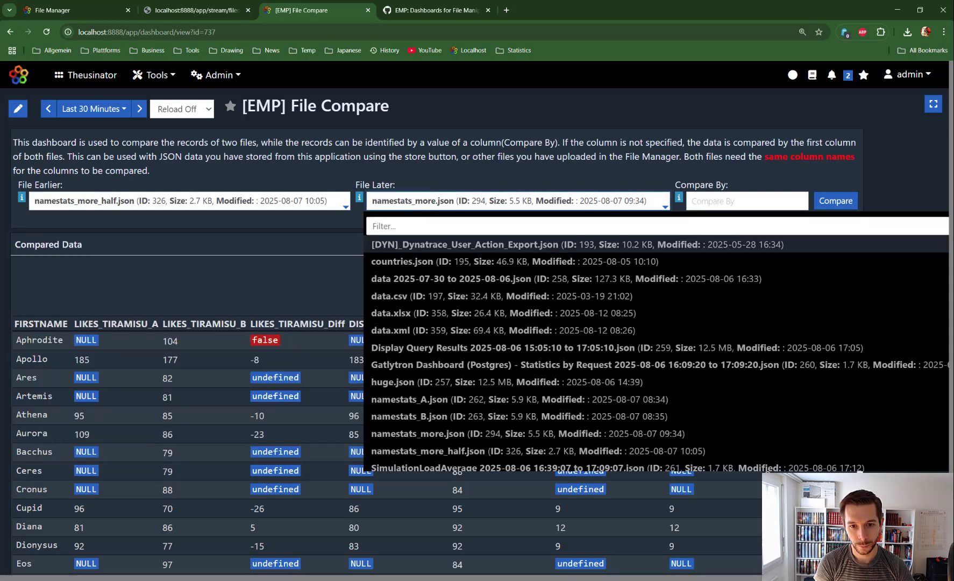
click(435, 172)
- Put the dashboard in edit mode and inspect its parameters and the parameter types that can be added, including User File List
click(18, 109)
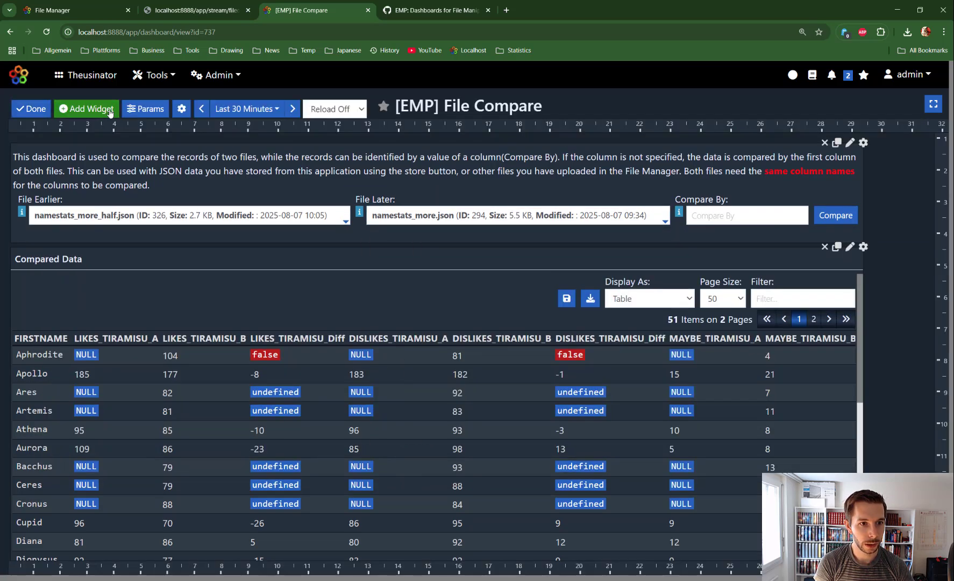
click(145, 109)
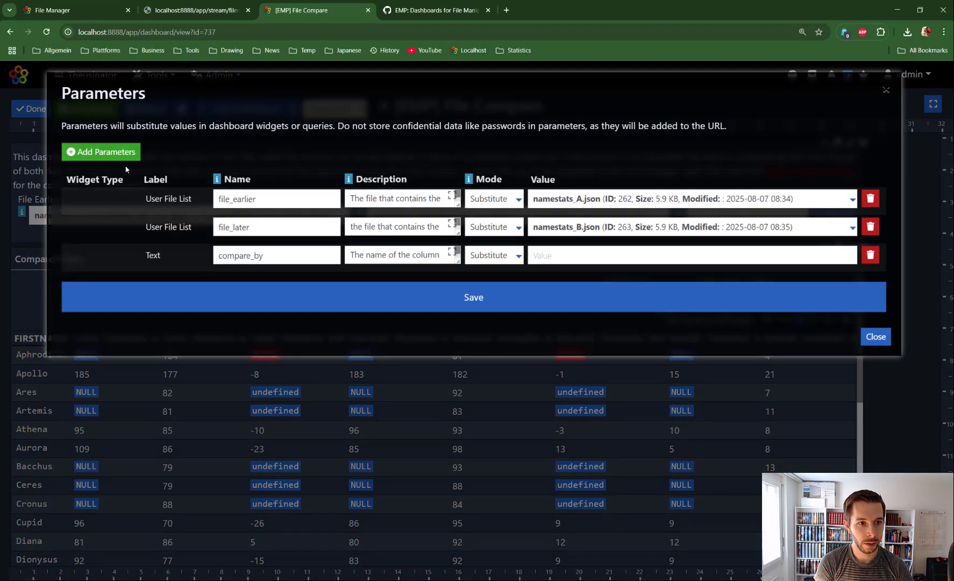
click(99, 153)
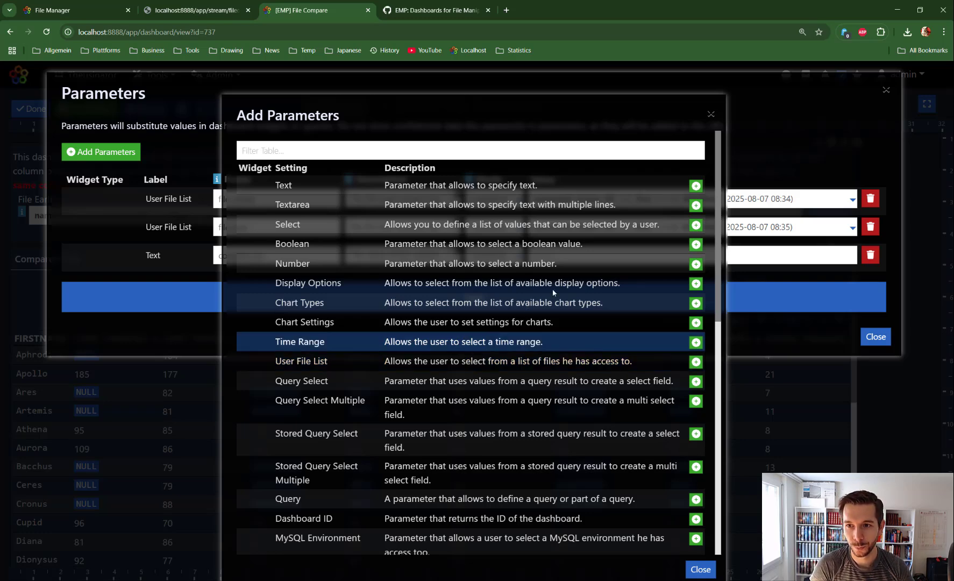
click(711, 114)
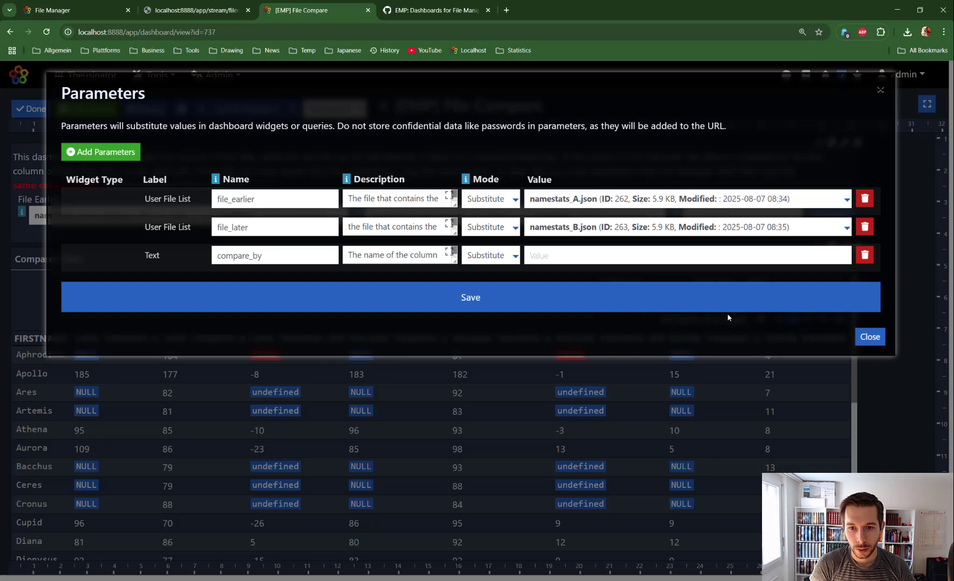
click(869, 337)
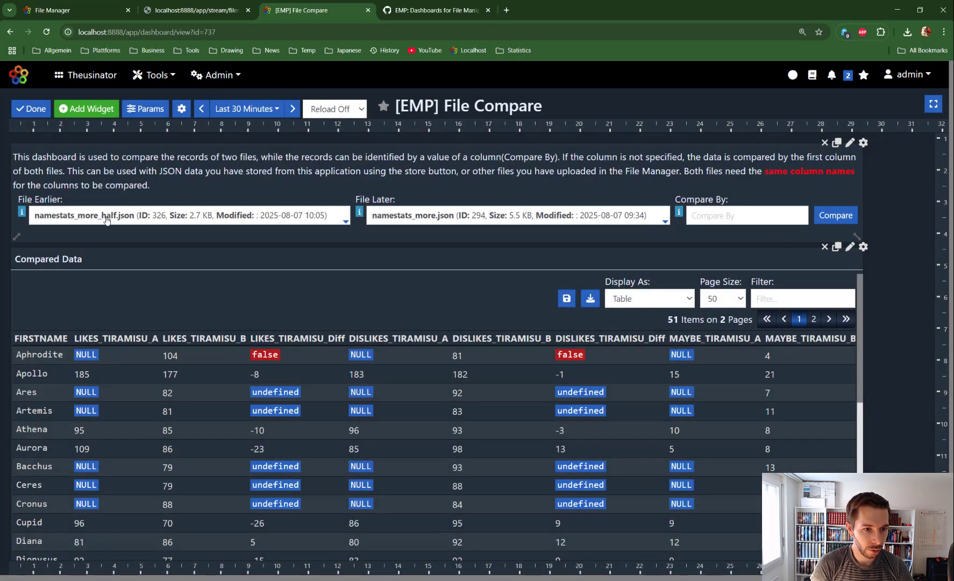
- Compare namestats_A.json as the earlier file with namestats_B.json as the later file
click(247, 217)
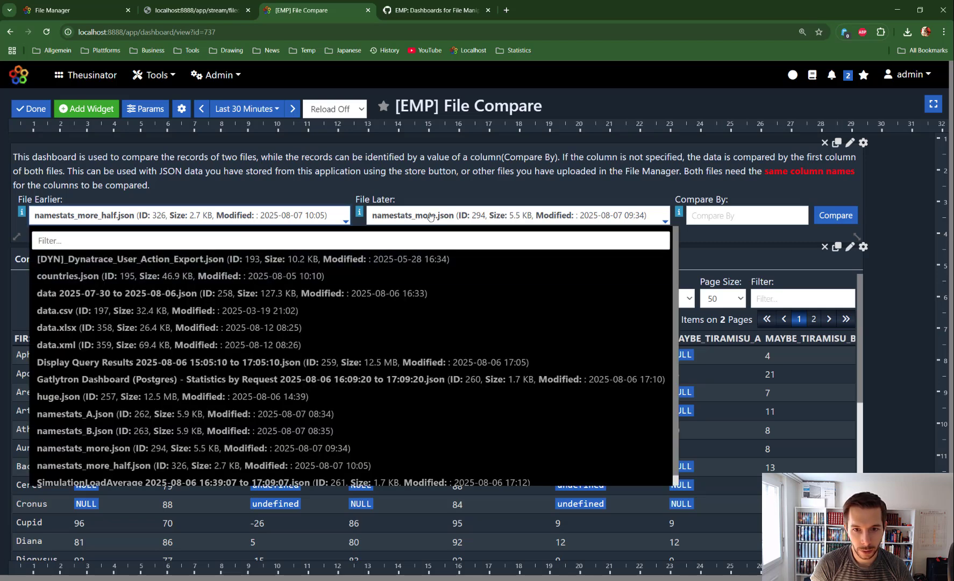
click(246, 240)
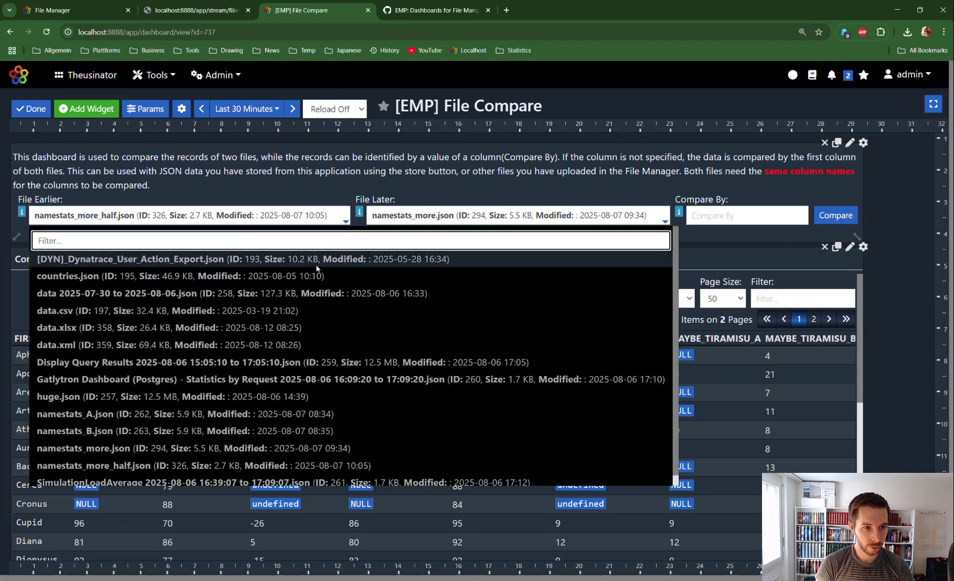
text(name)
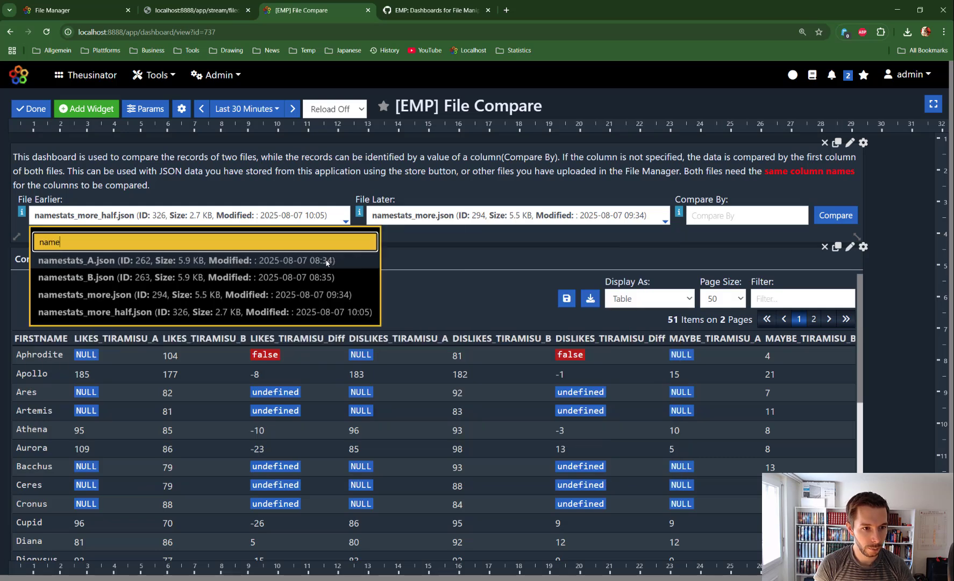
click(71, 263)
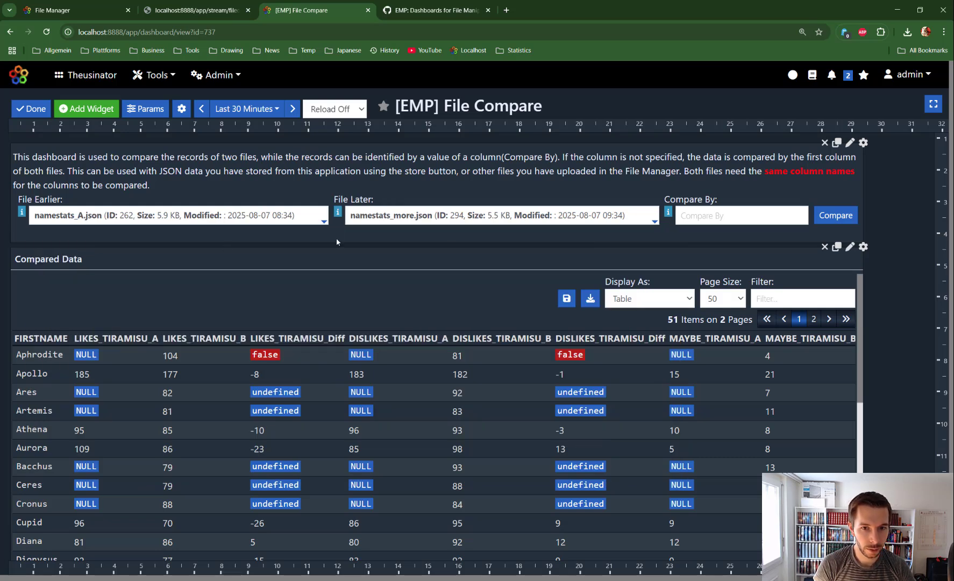
click(461, 218)
click(409, 243)
text(name)
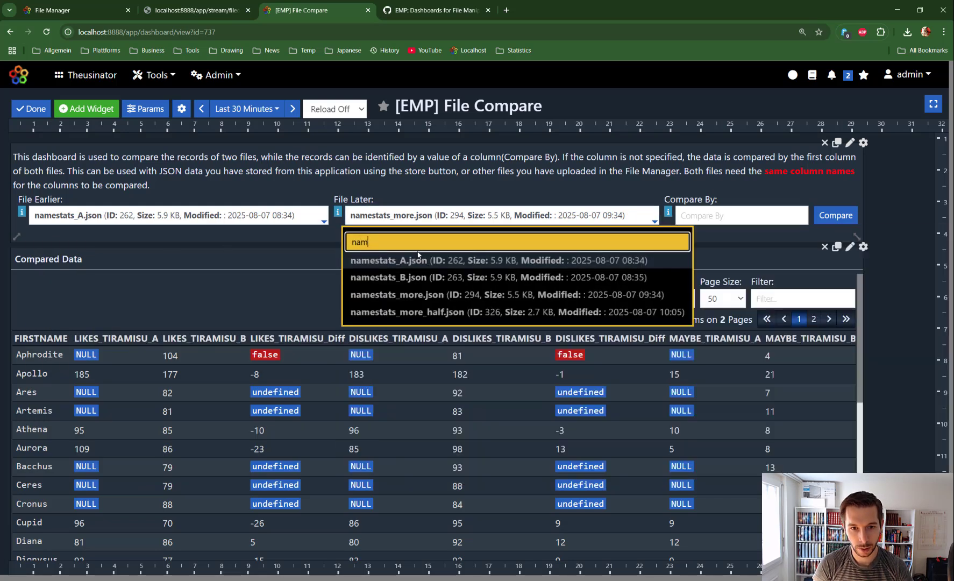
click(413, 278)
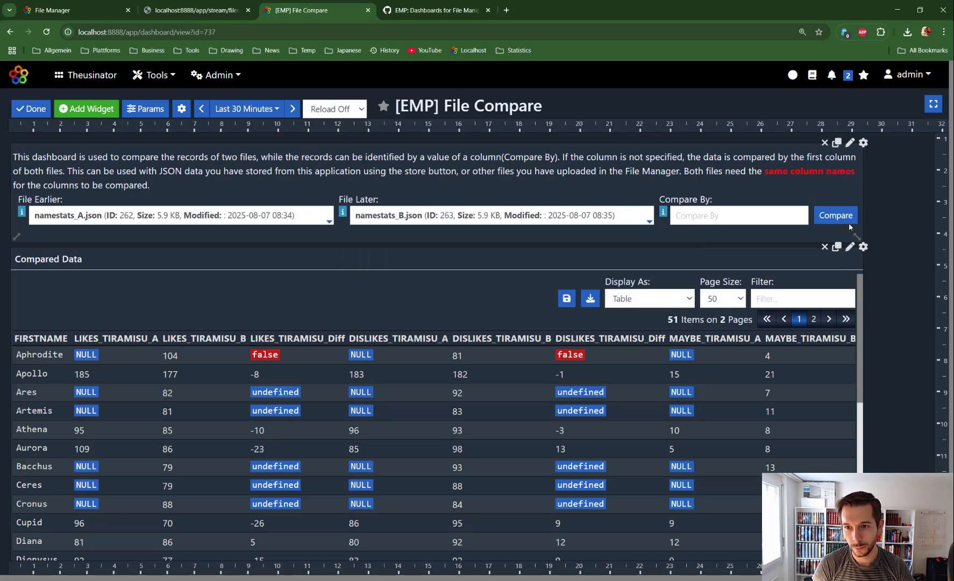
click(816, 215)
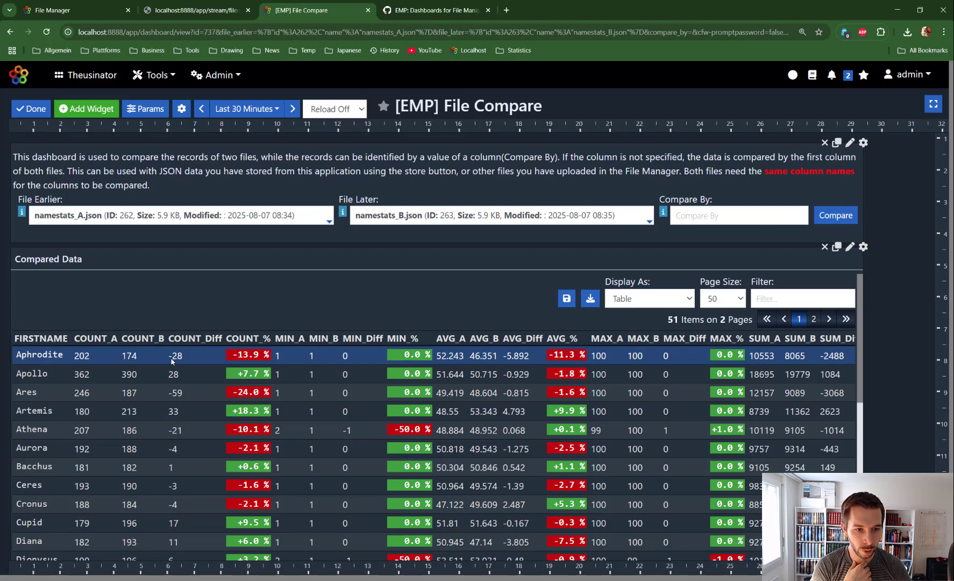
- Finish editing the dashboard and look over the compared data table
drag(174, 358, 232, 177)
click(39, 101)
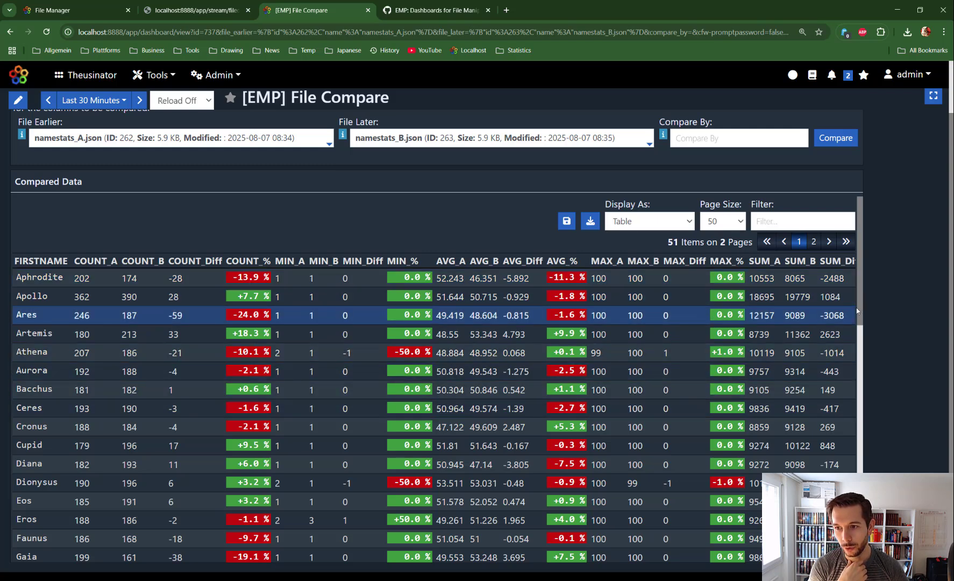
scroll(642, 337, up, 1)
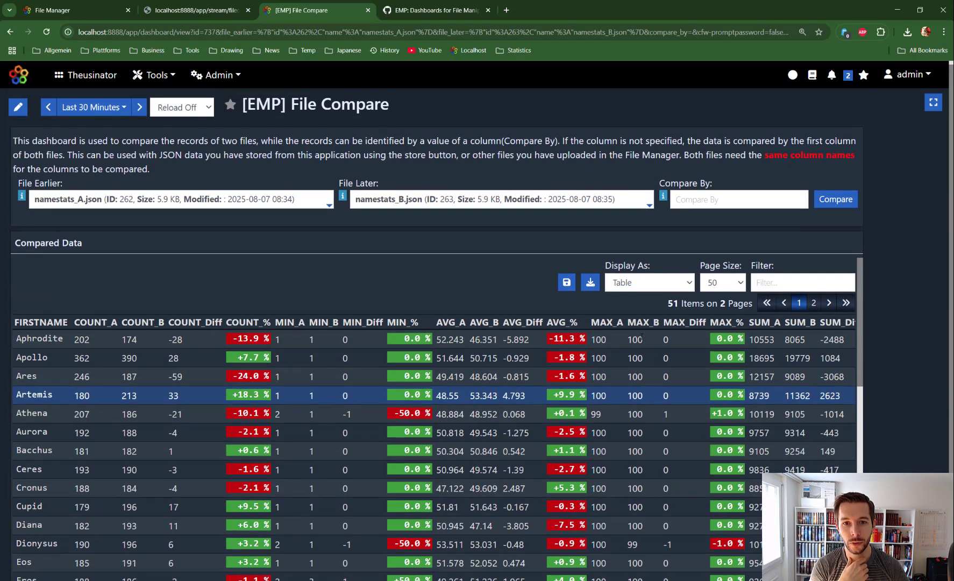
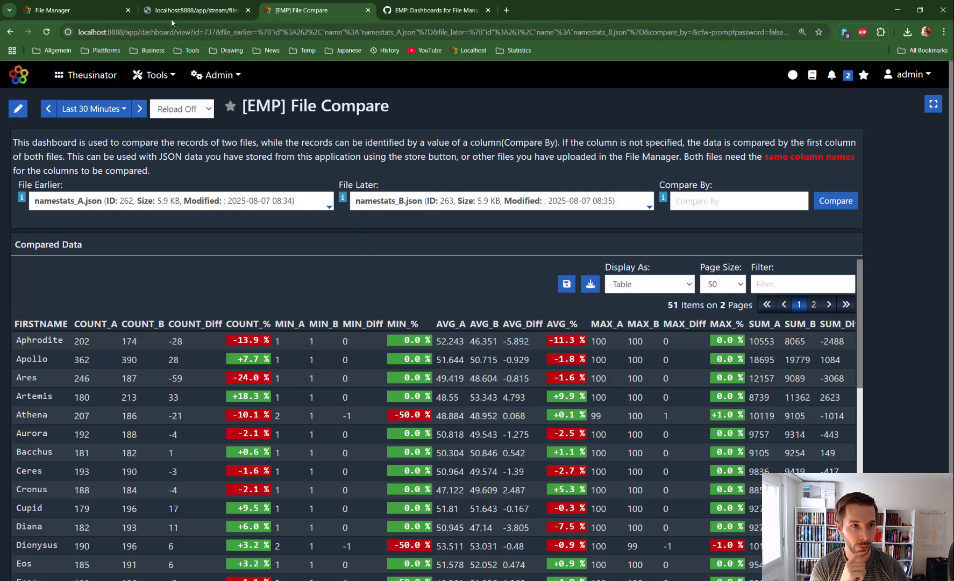
- Glance at the File Manager list, return to the File Compare dashboard and open the Query editor in a separate browser tab
click(100, 12)
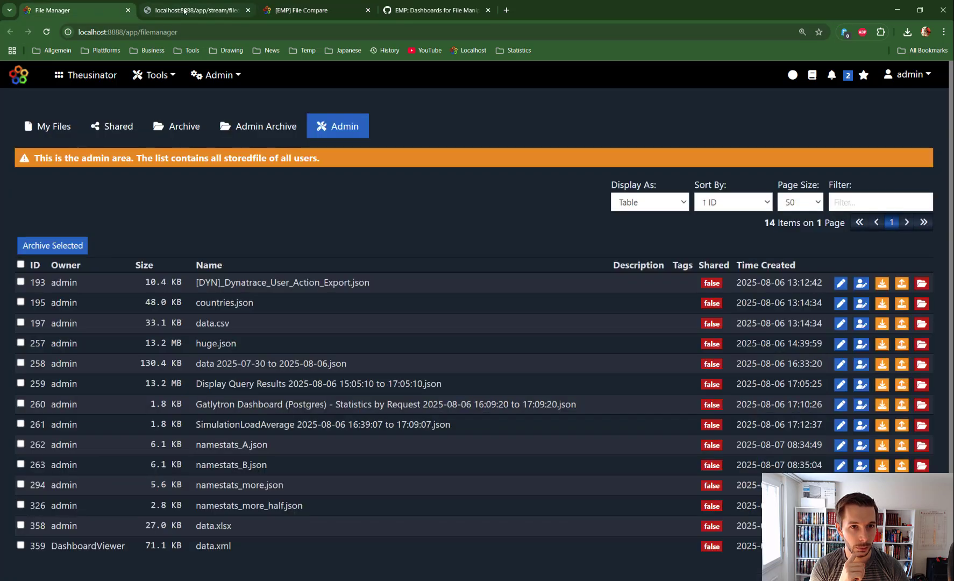
click(287, 11)
click(155, 75)
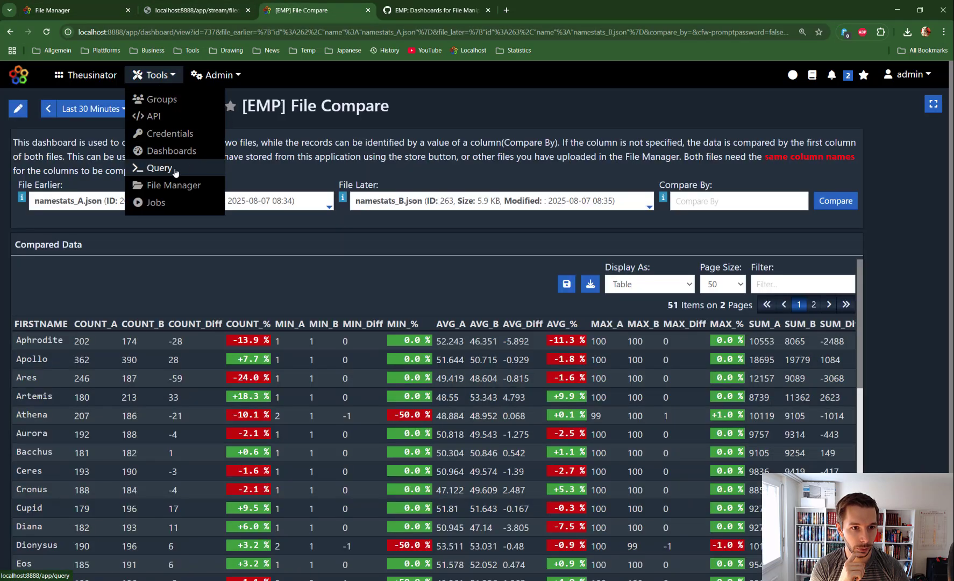
right_click(176, 170)
click(393, 16)
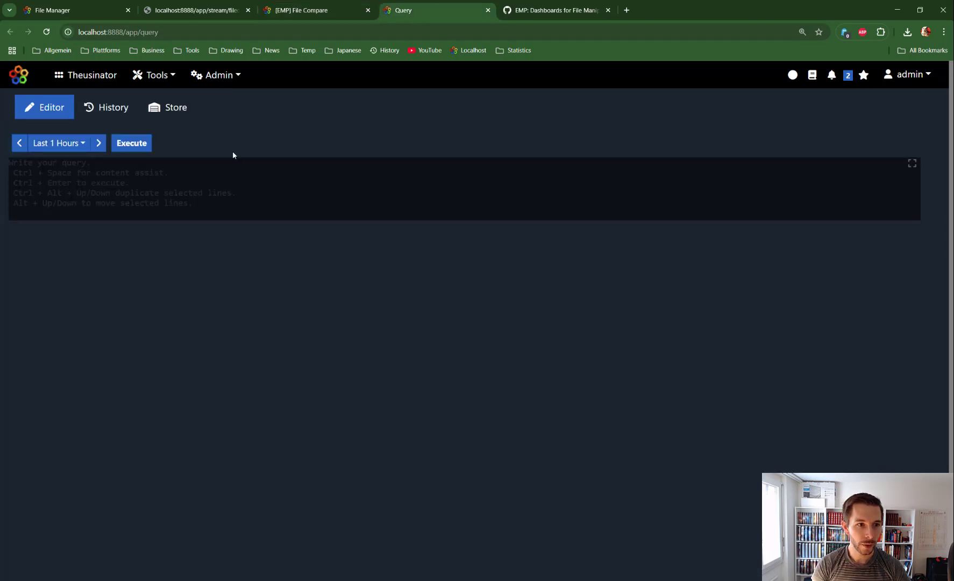
- Write and execute the query "| source random"
text(| )
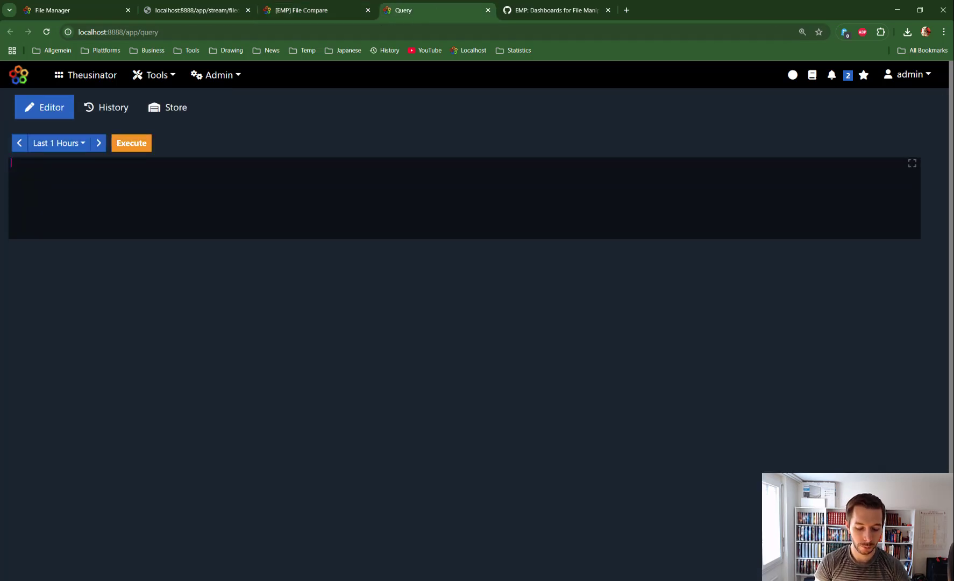
text(source random)
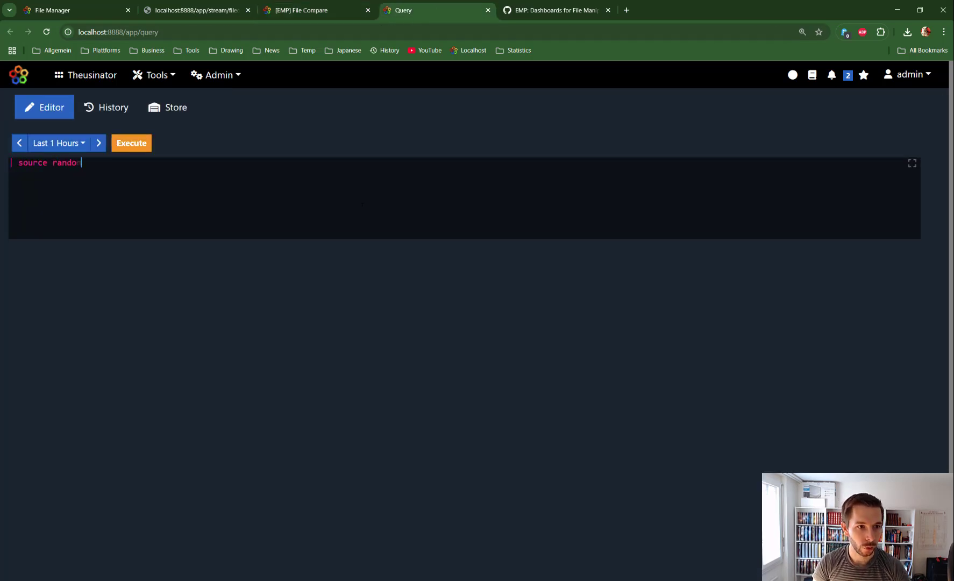
key(ctrl+Return)
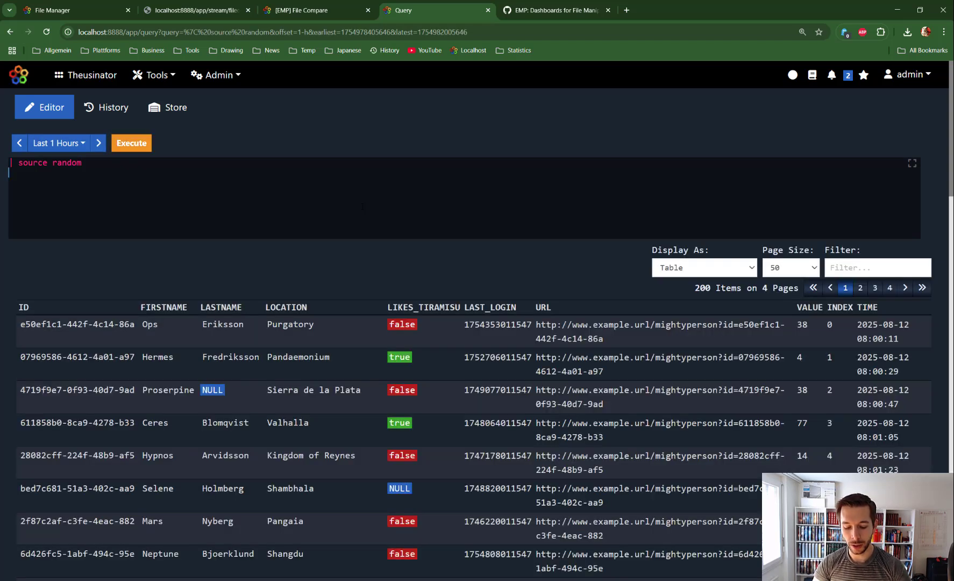
- Add a "| display" command with "store = true" to the query and execute it
text(| )
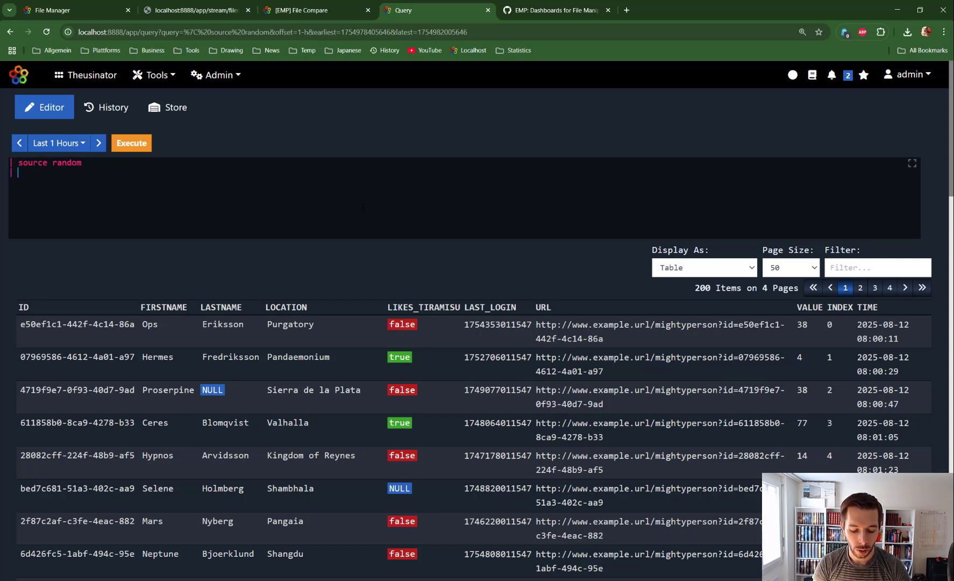
text(display)
key(Return)
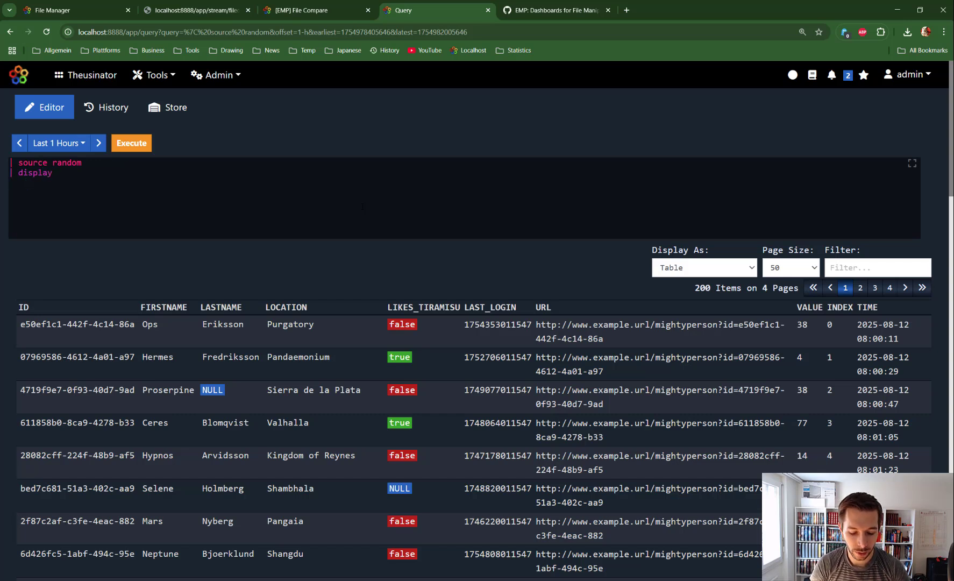
text(store)
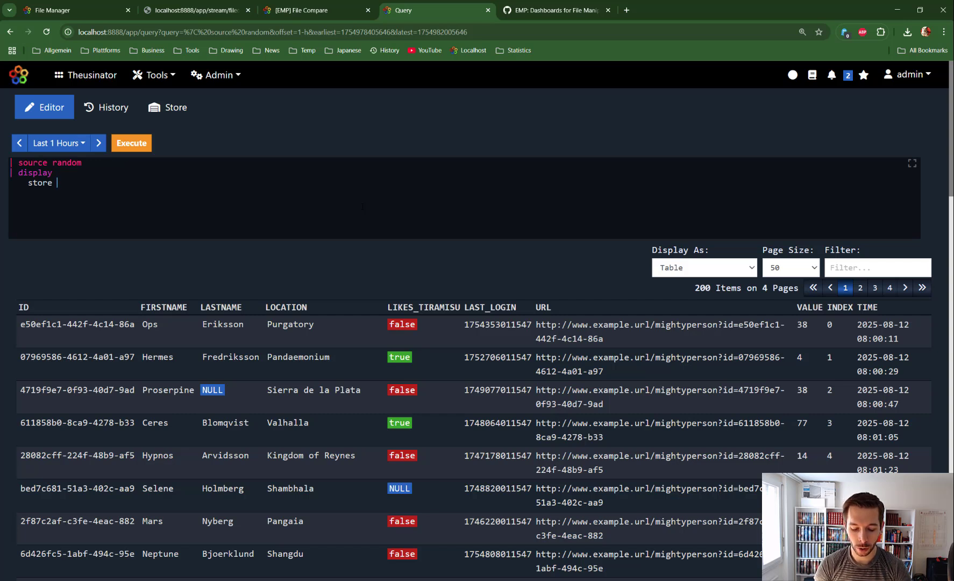
key(BackSpace)
key(BackSpace)
text(= true)
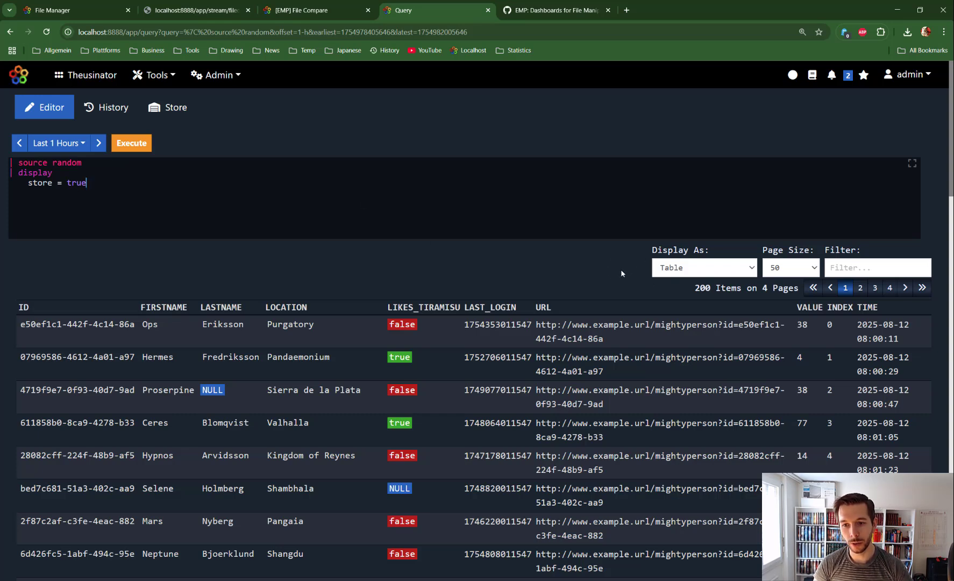
key(ctrl+Return)
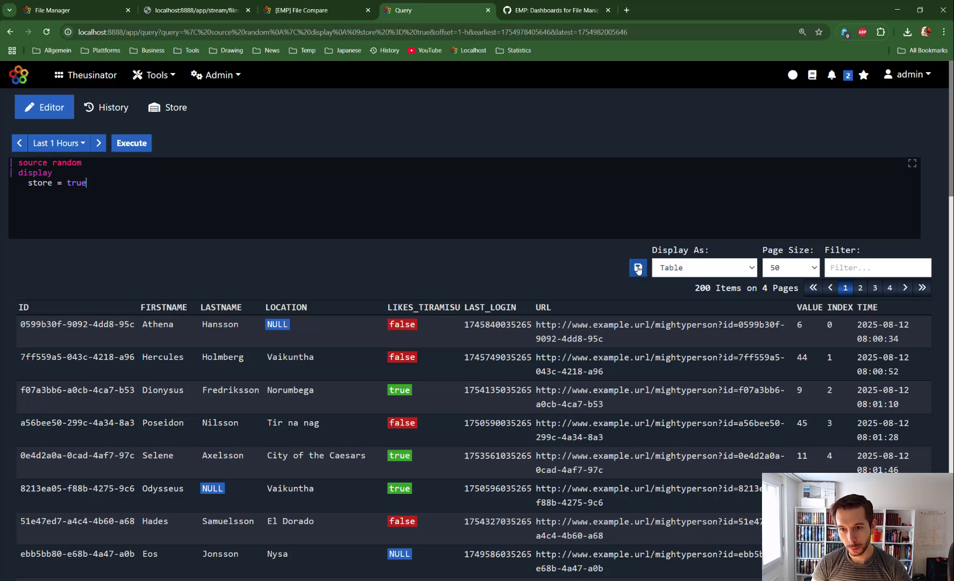
- Store the query results to the File Manager under the name "randomdata 08:00:05 to 09:00:05", using the suggested time range as suffix
click(638, 269)
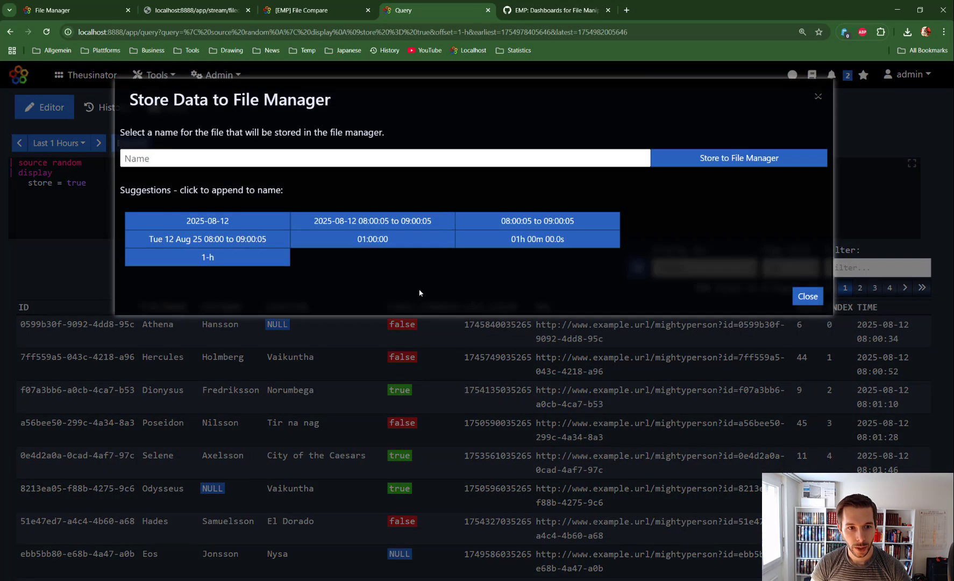
click(170, 156)
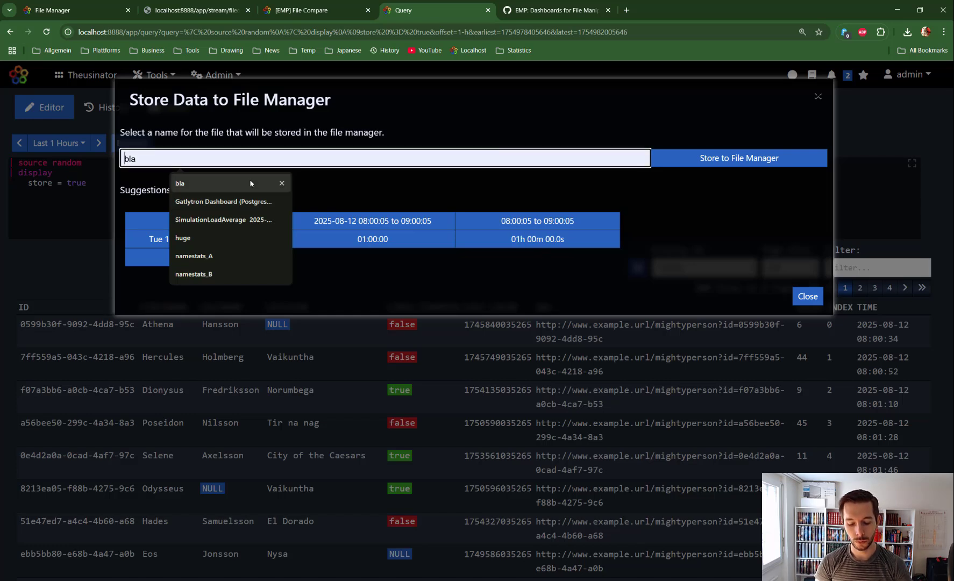
text(randomdata)
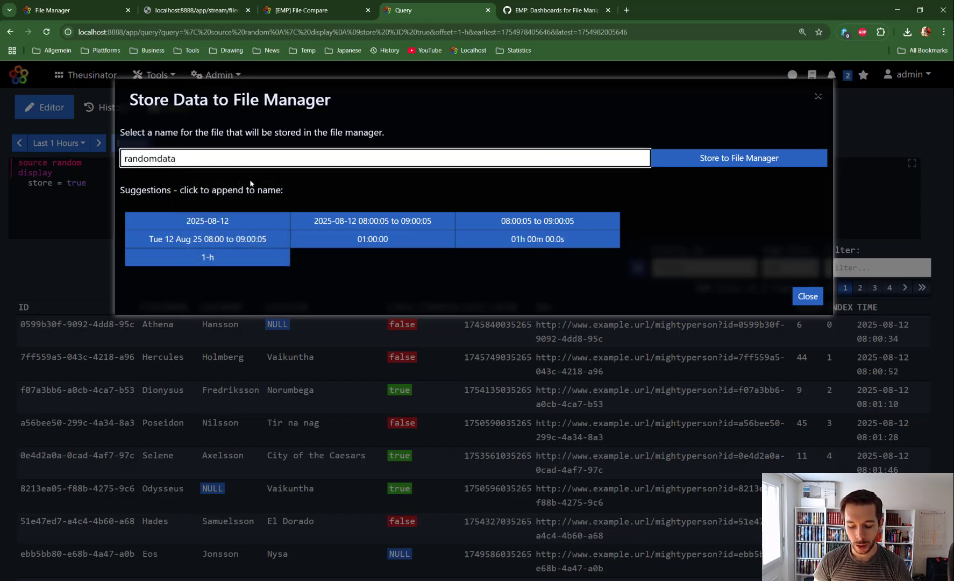
text(_)
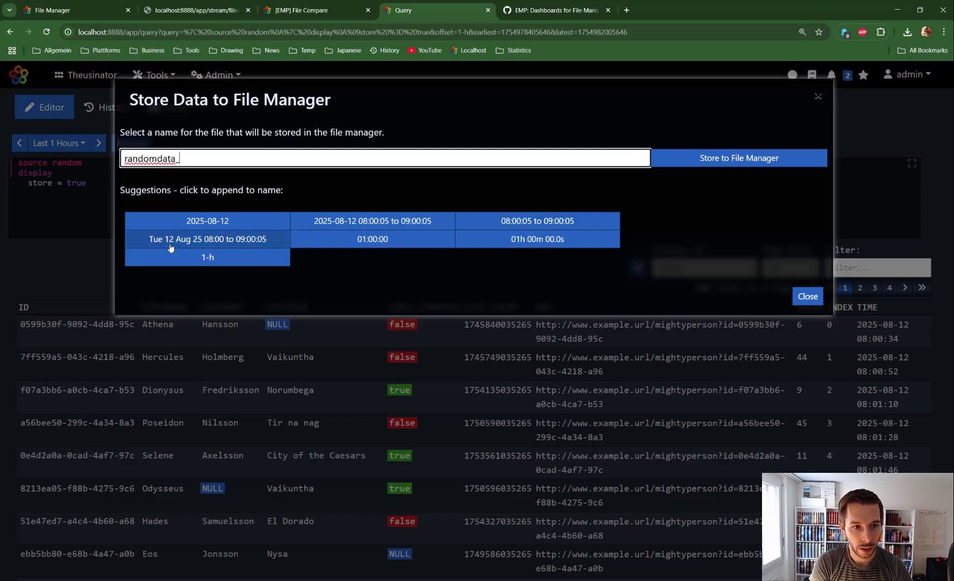
click(545, 221)
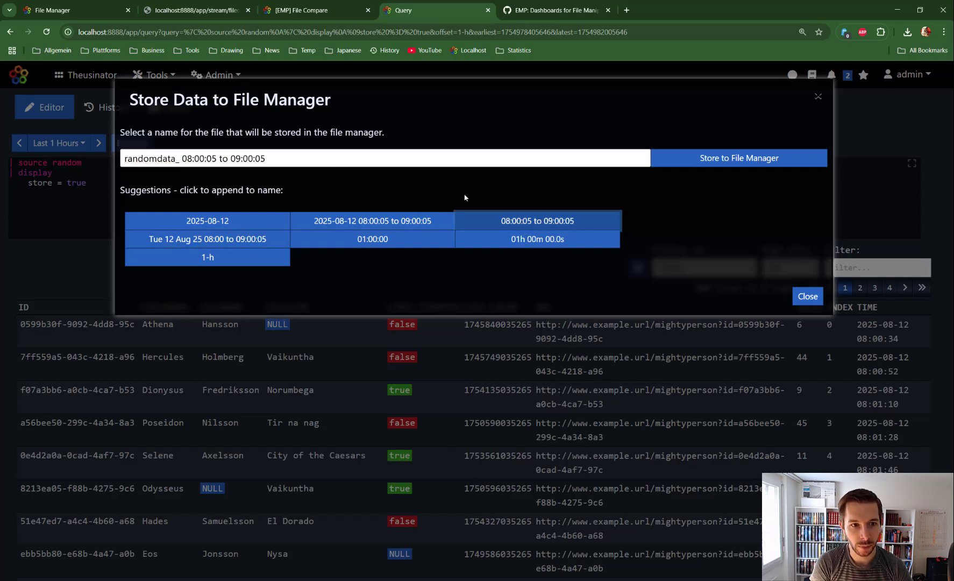
click(184, 158)
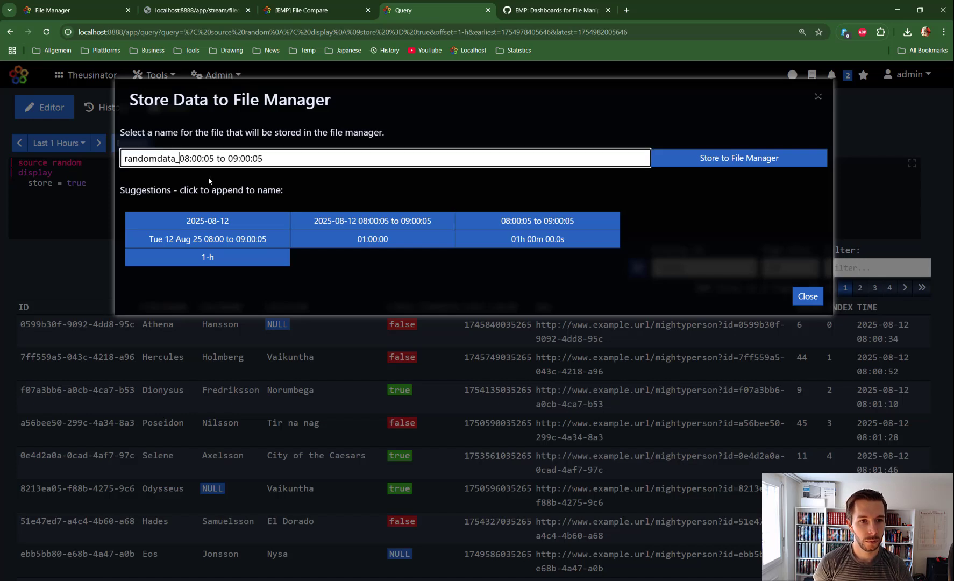
key(BackSpace)
key(BackSpace)
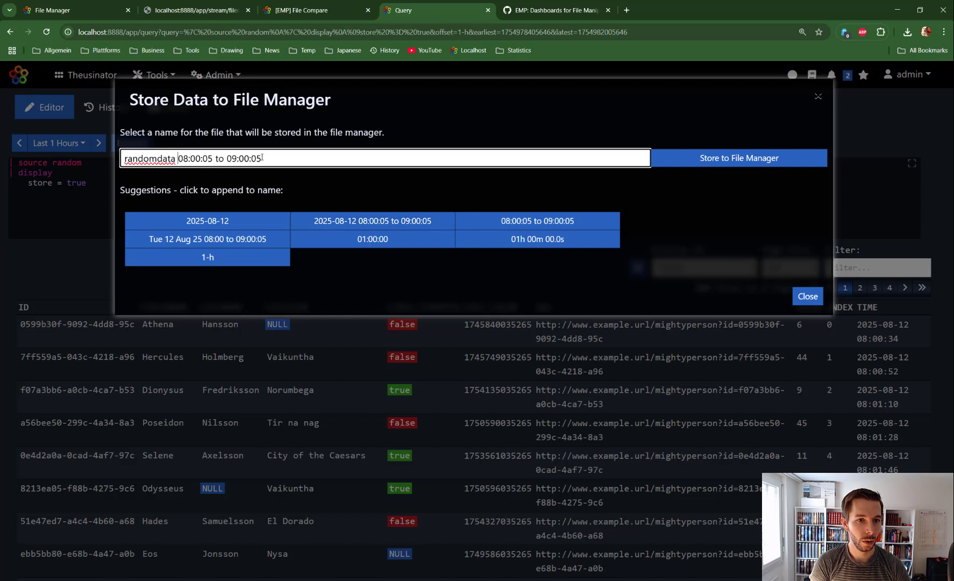
drag(262, 158, 179, 158)
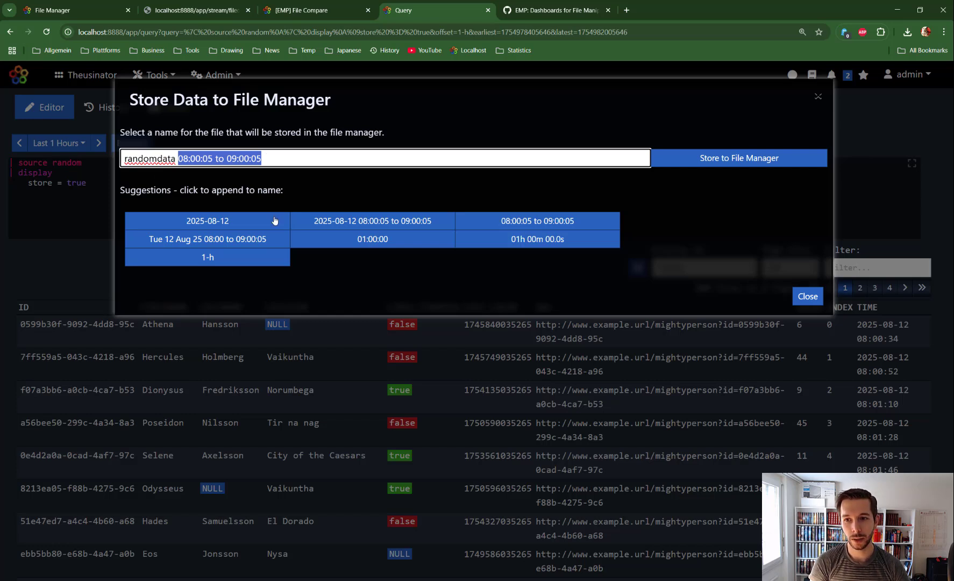
click(306, 156)
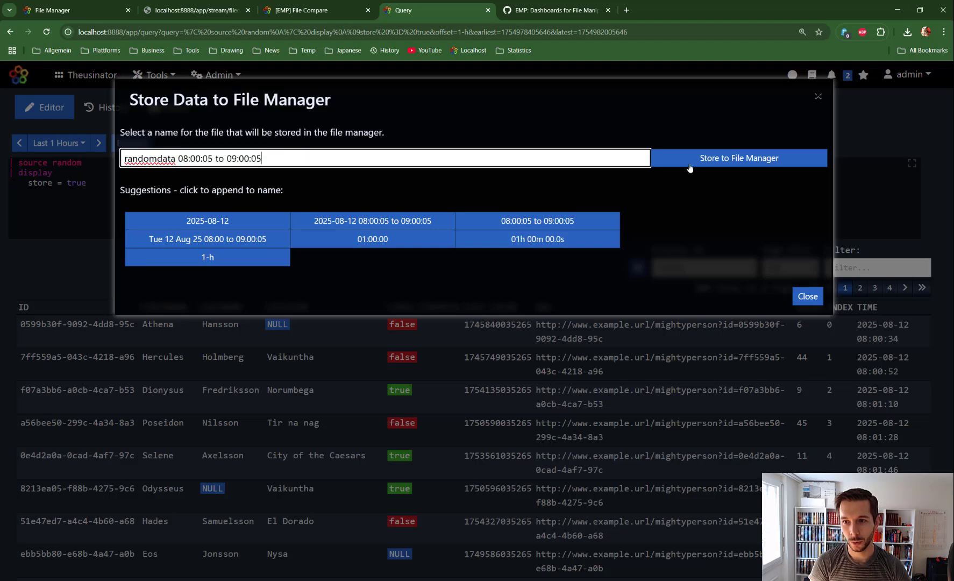
click(736, 161)
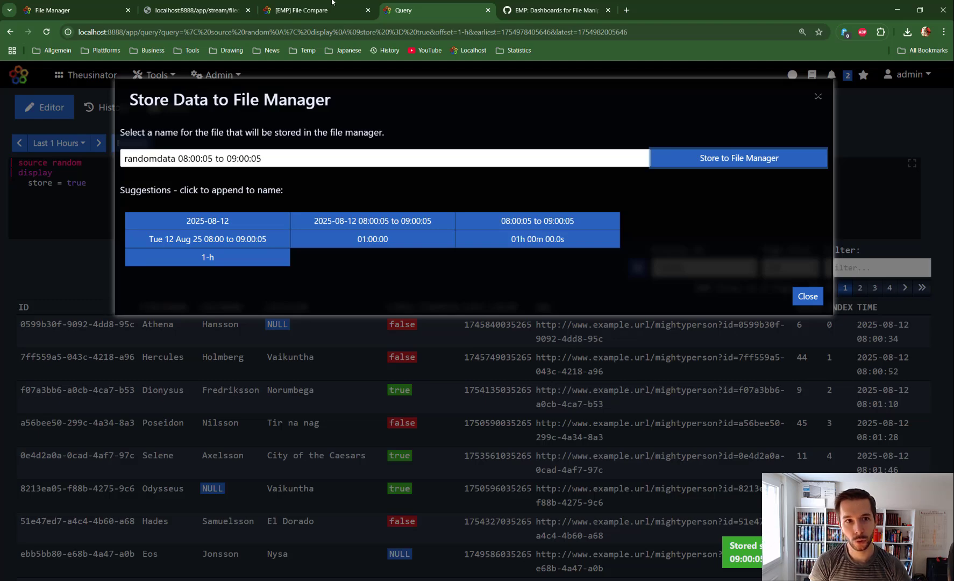
- Refresh the File Manager, show your own files and view the contents of "randomdata 08:00:05 to 09:00:05.json"
click(52, 9)
click(46, 31)
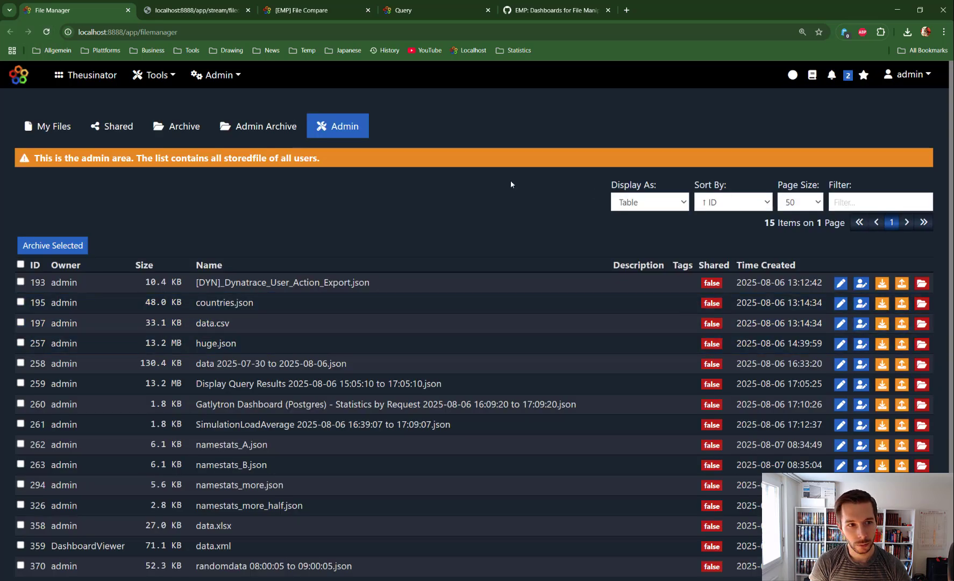
click(39, 119)
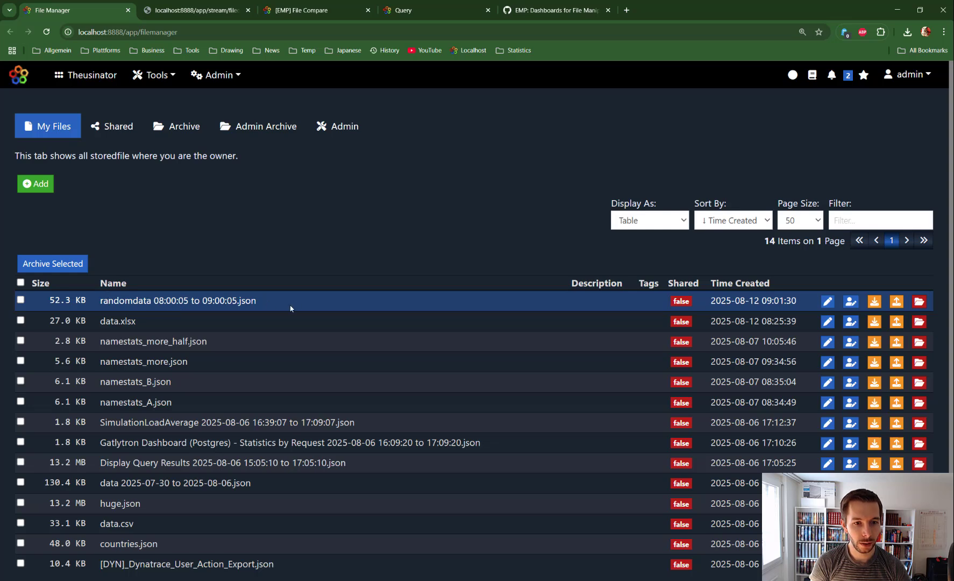
click(875, 301)
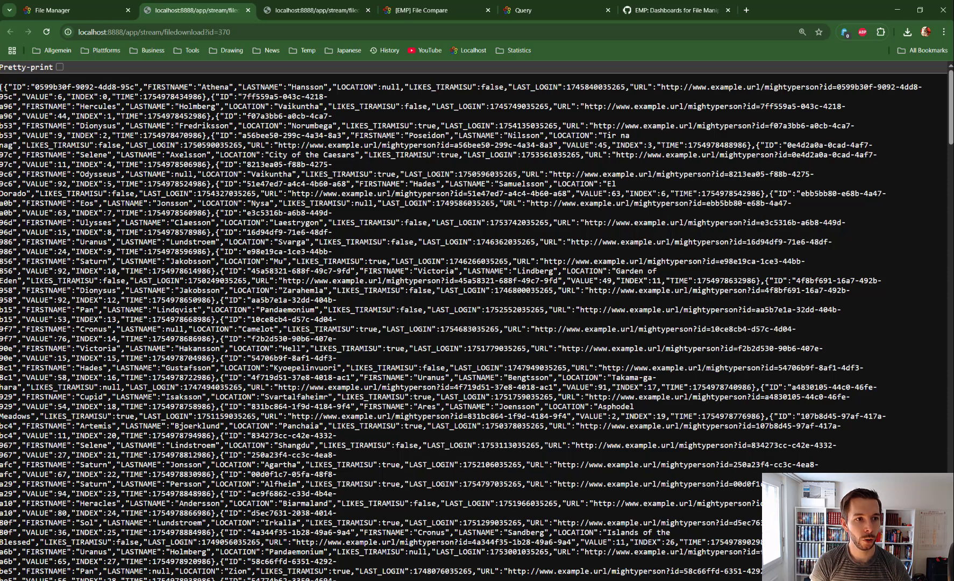
drag(0, 87, 89, 87)
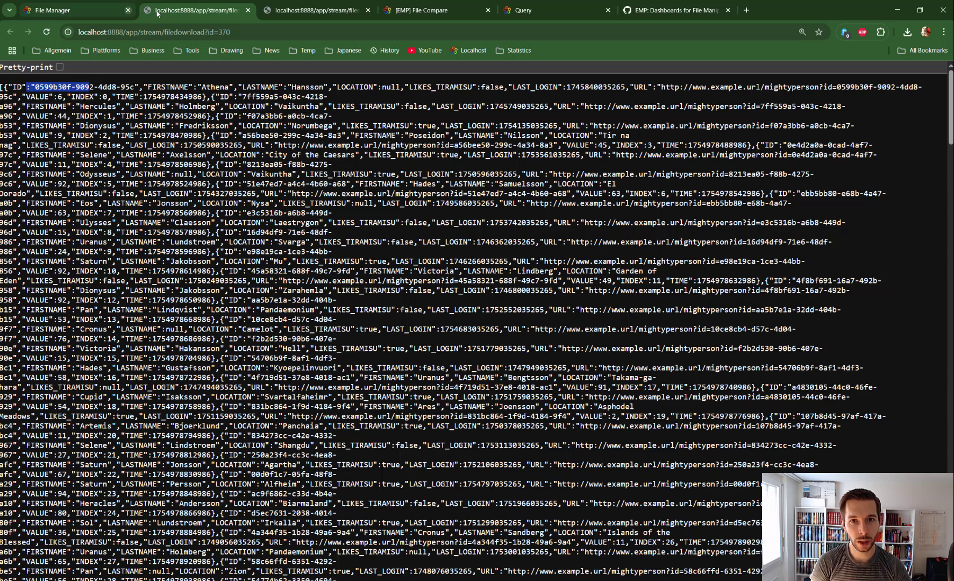
- Return to the File Compare dashboard and reload it after checking the File Earlier choices
click(437, 10)
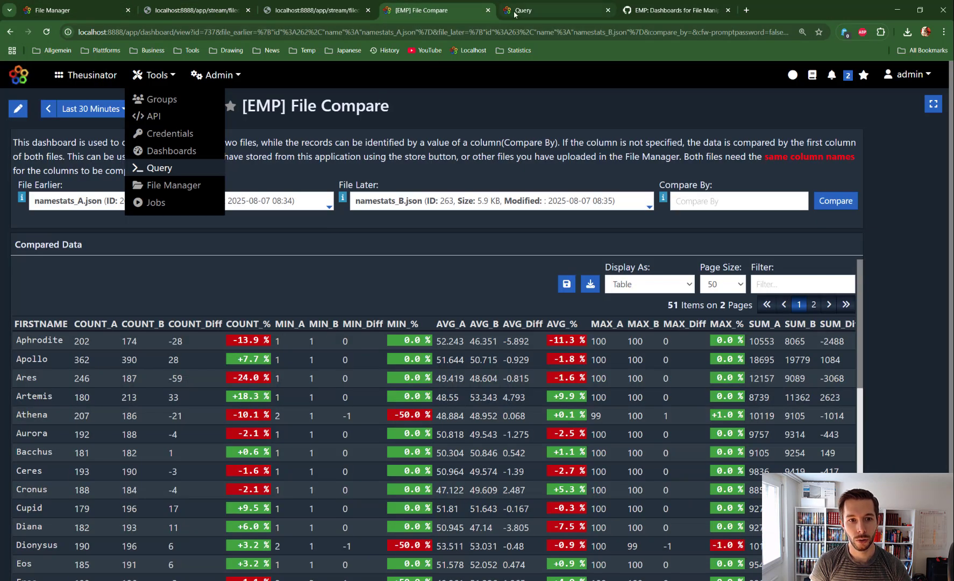
click(310, 171)
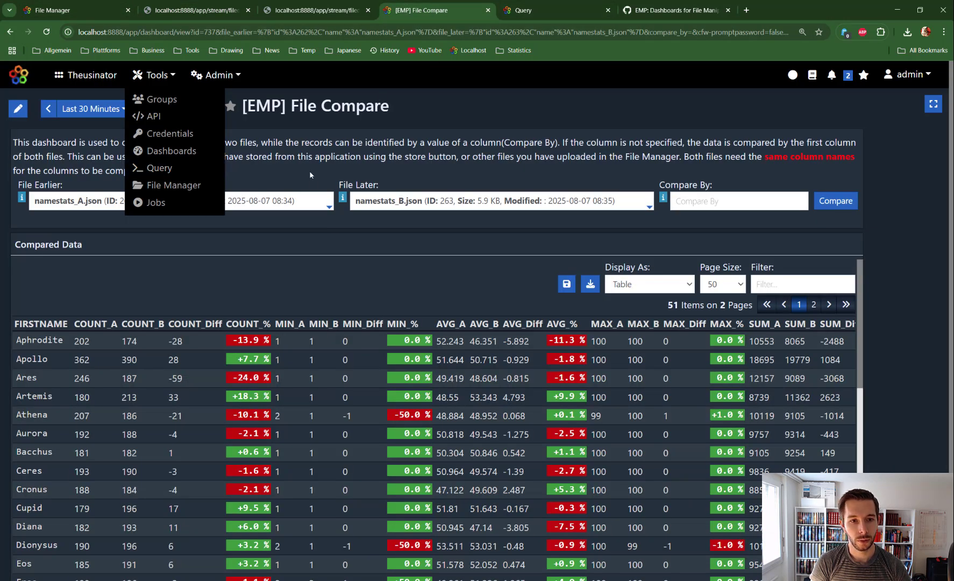
click(314, 206)
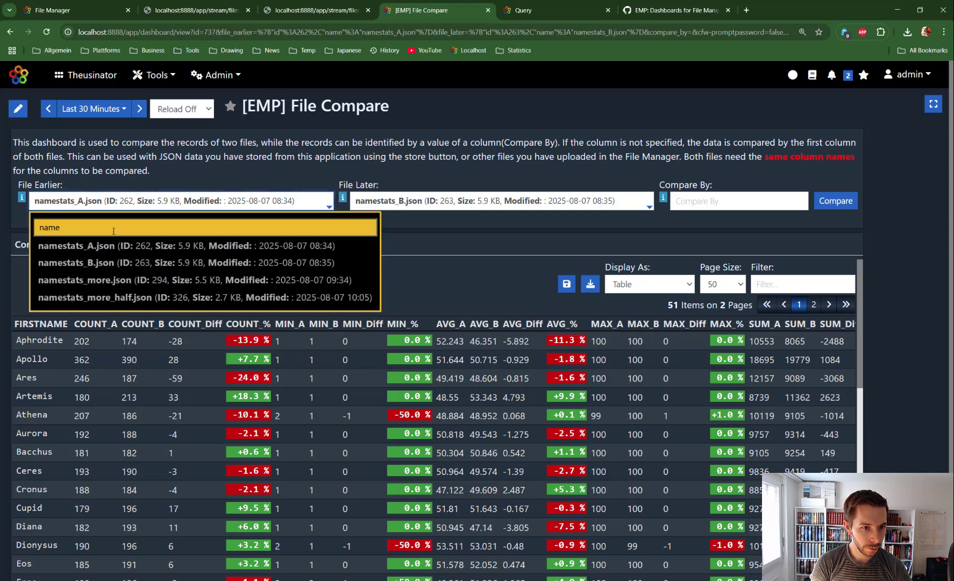
click(47, 31)
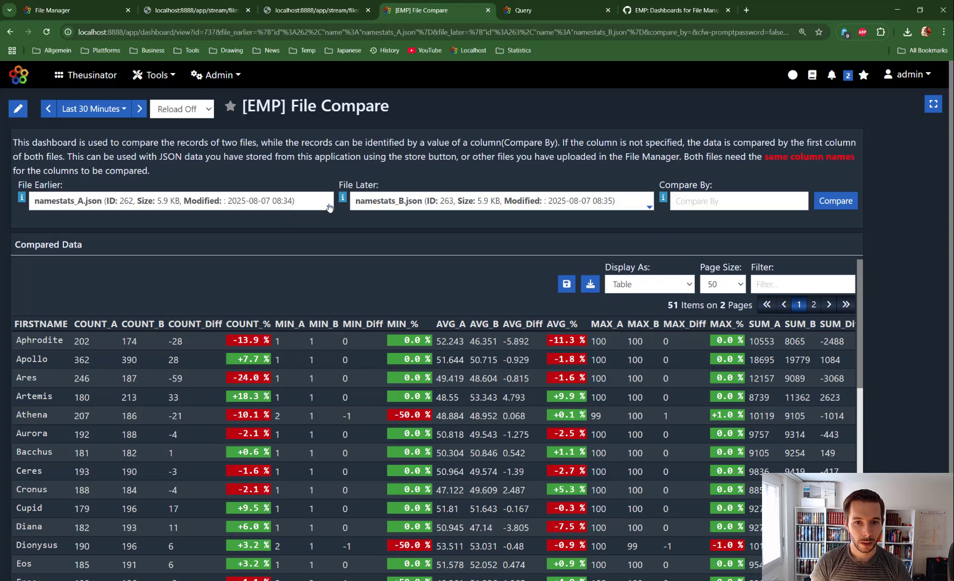
- Select "randomdata 08:00:05 to 09:00:05.json" as the earlier file and compare it with namestats_B.json
click(329, 208)
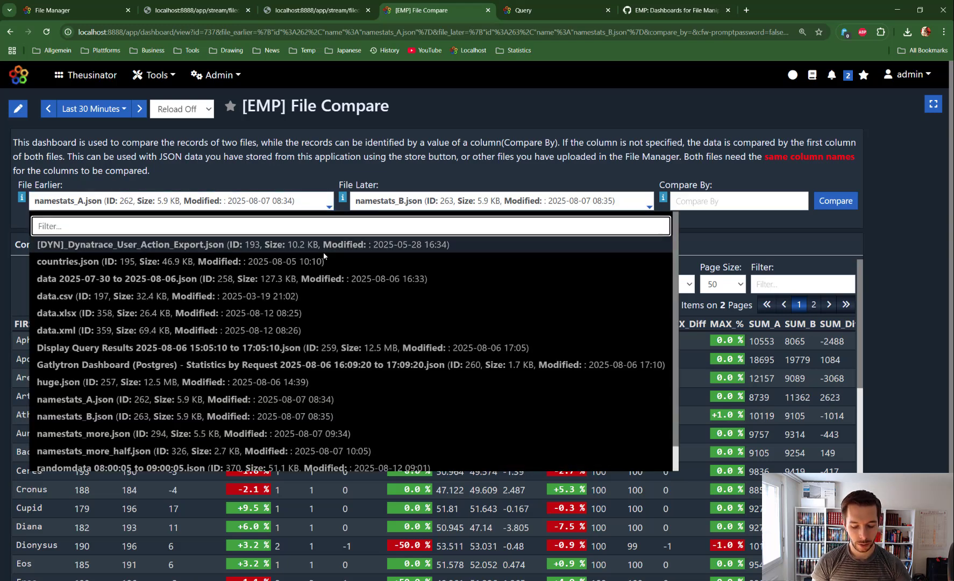
text(name)
key(BackSpace)
key(BackSpace)
key(BackSpace)
key(BackSpace)
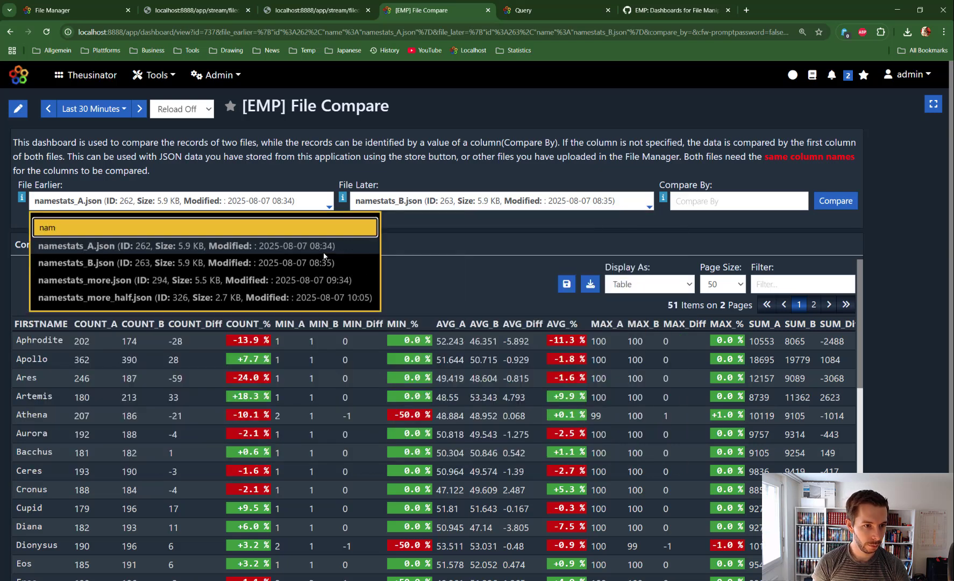
text(rand)
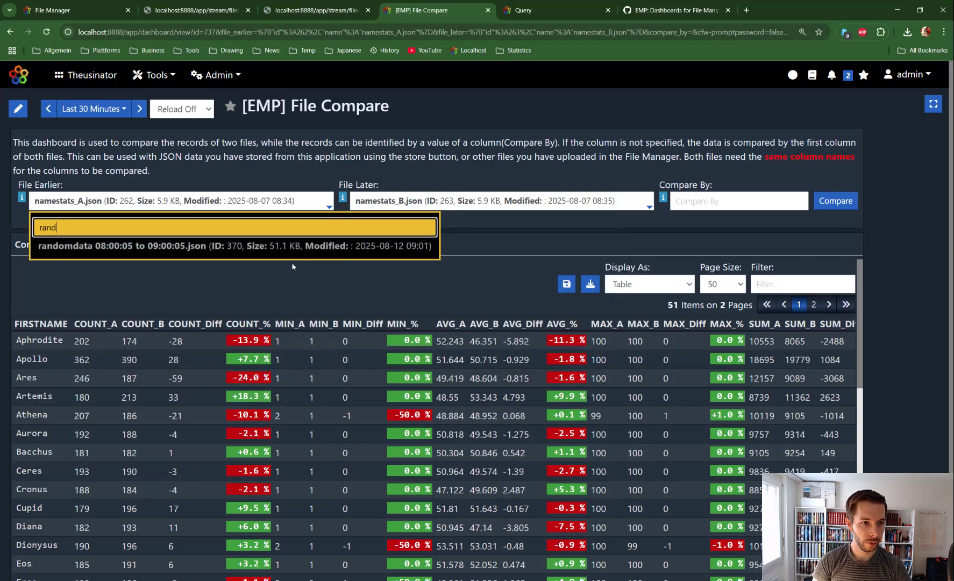
click(202, 245)
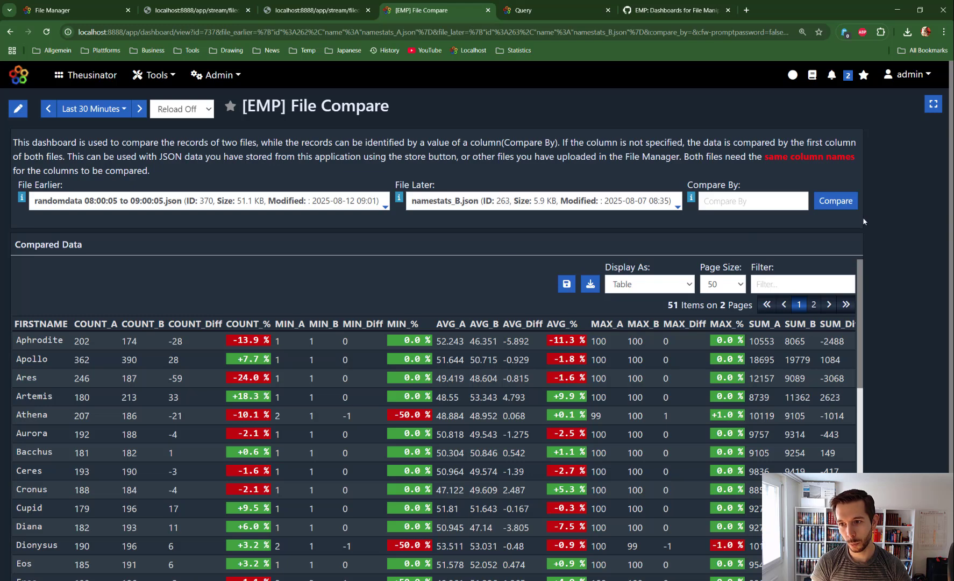
click(842, 202)
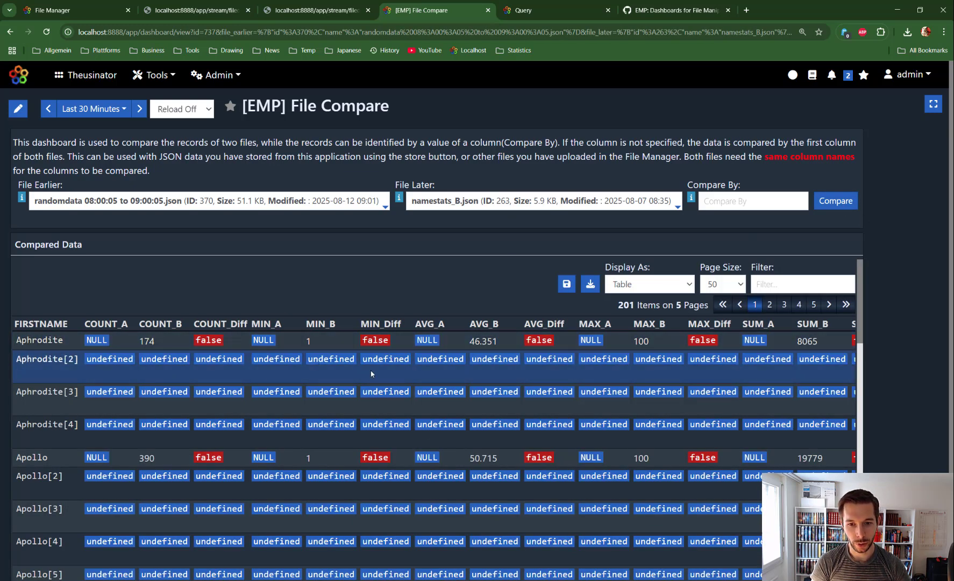
- Set the Compare By column to FIRSTNAME, copied from the table header, and run the comparison again
scroll(479, 372, down, 1)
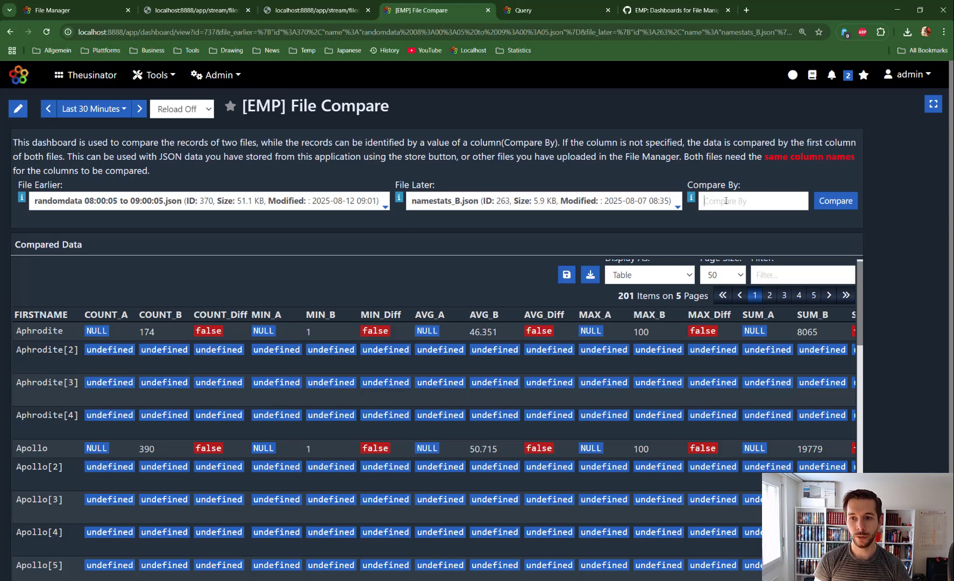
double_click(41, 315)
key(ctrl+c)
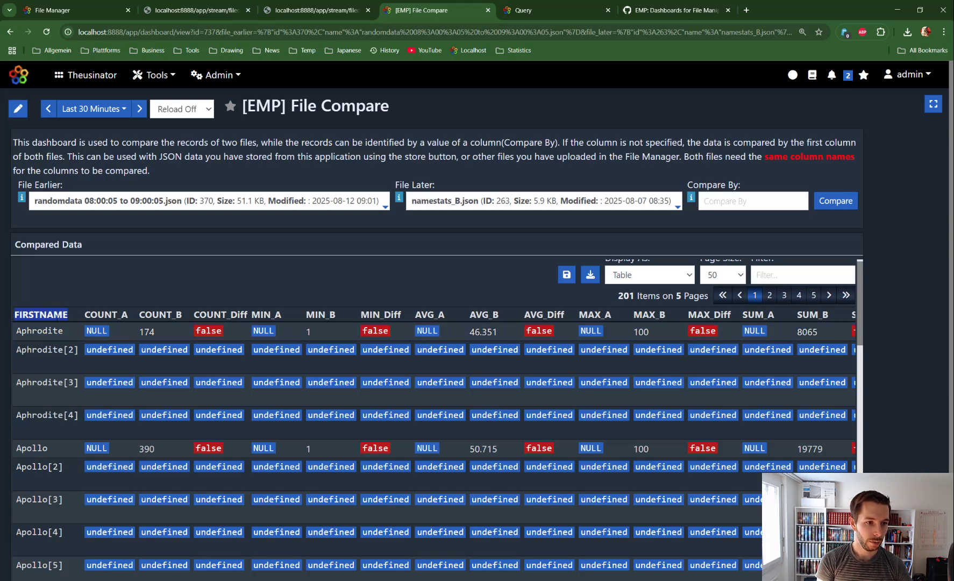
click(717, 200)
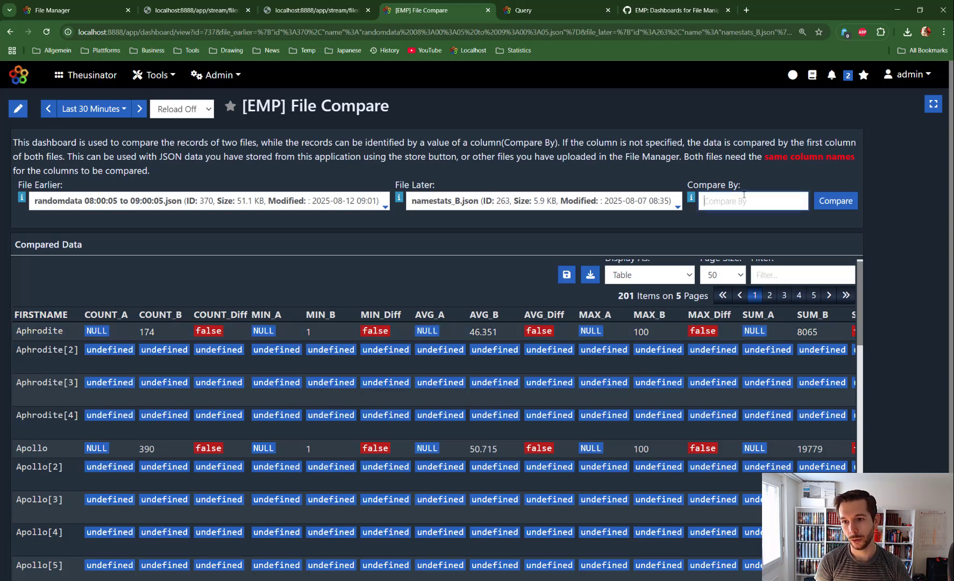
key(ctrl+v)
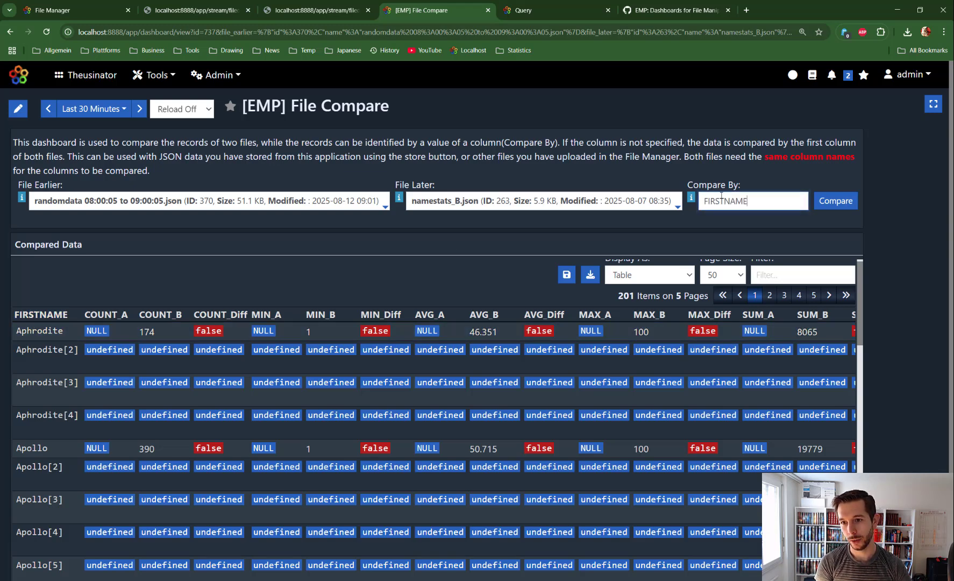
click(840, 205)
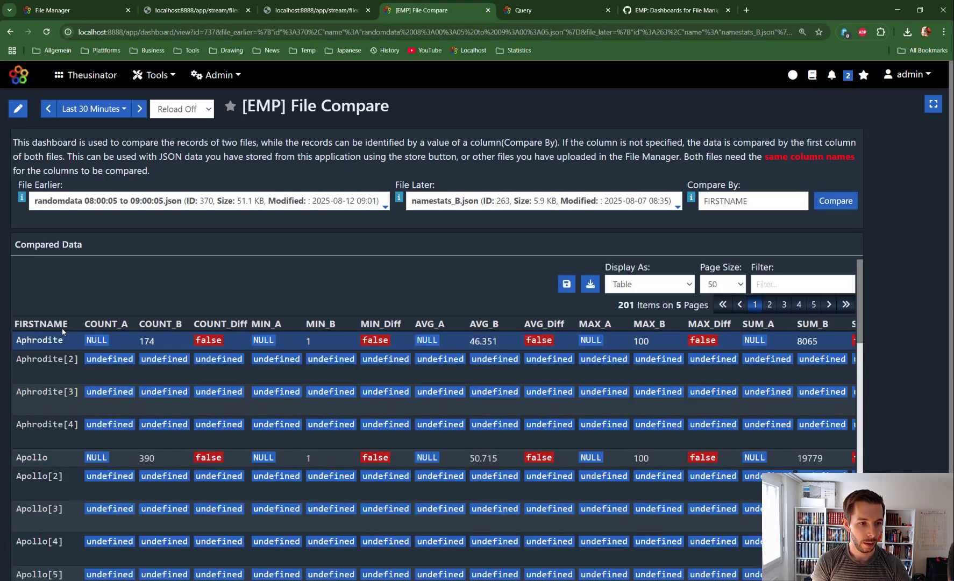
- Examine the compared data across all columns, from the count statistics through to the time difference
scroll(46, 354, down, 1)
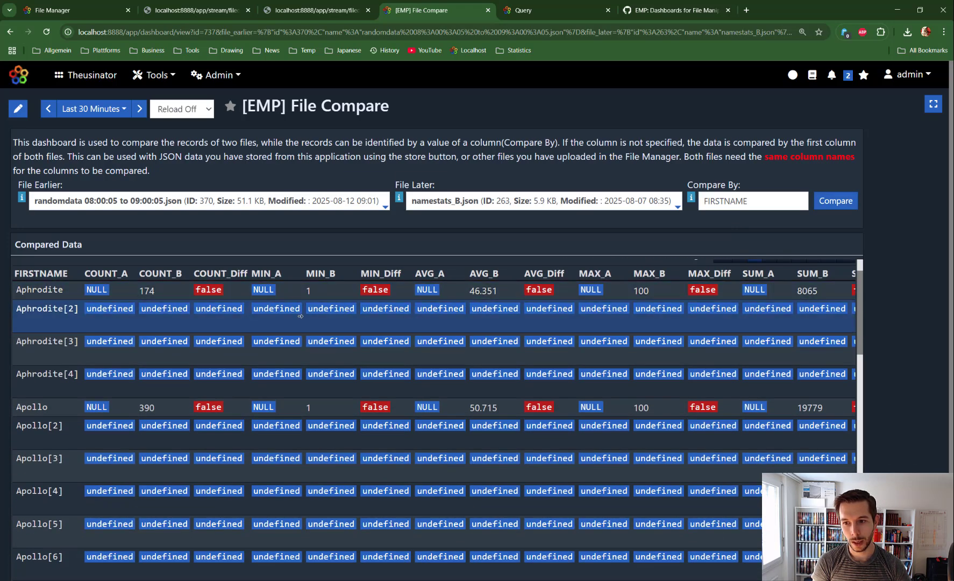
scroll(770, 350, right, 10)
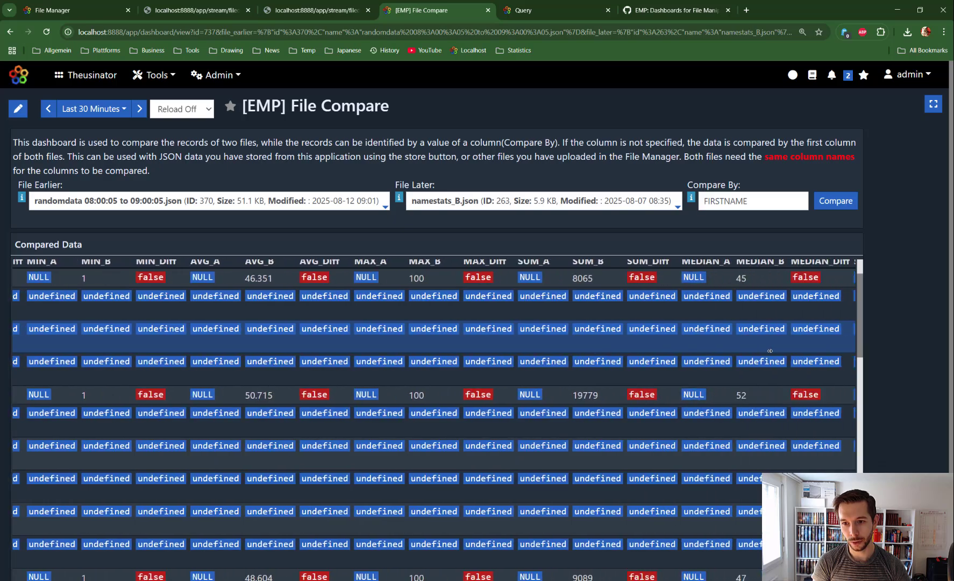
scroll(770, 350, right, 10)
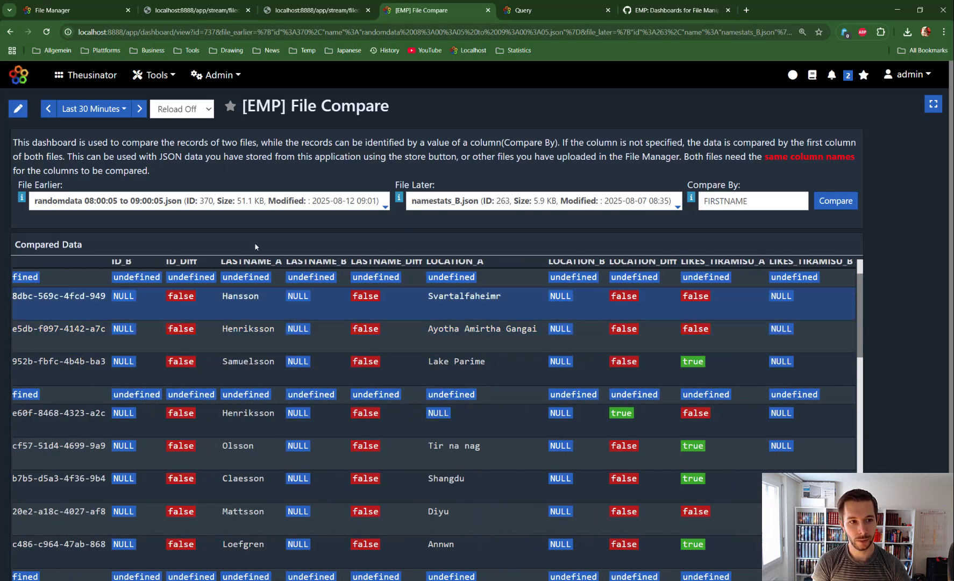
scroll(440, 289, up, 1)
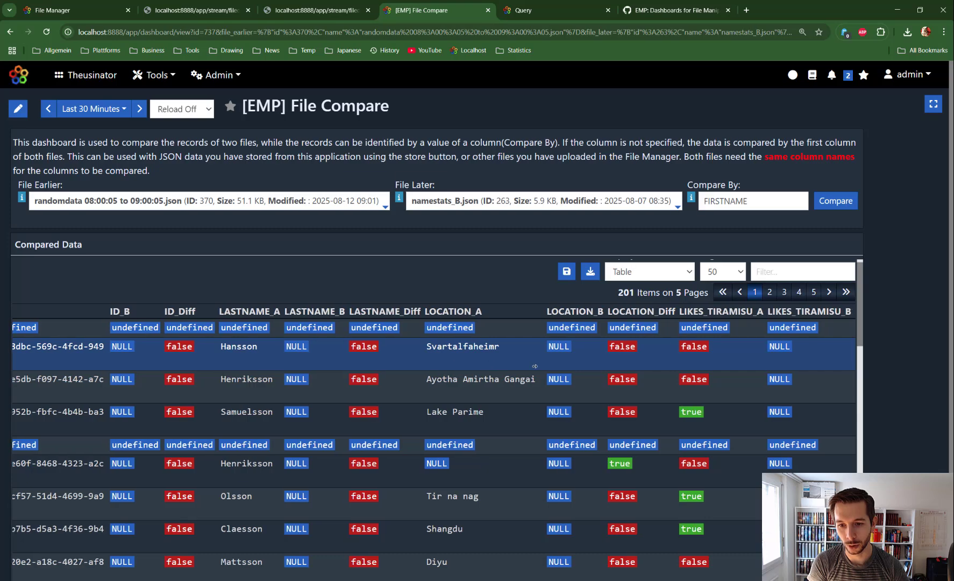
scroll(611, 373, right, 6)
scroll(610, 374, right, 15)
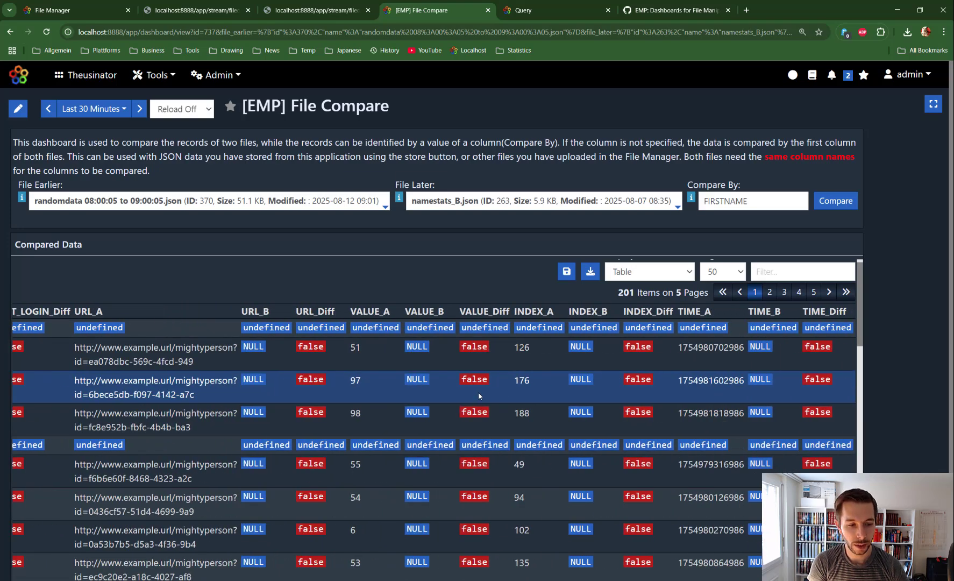
scroll(515, 391, left, 20)
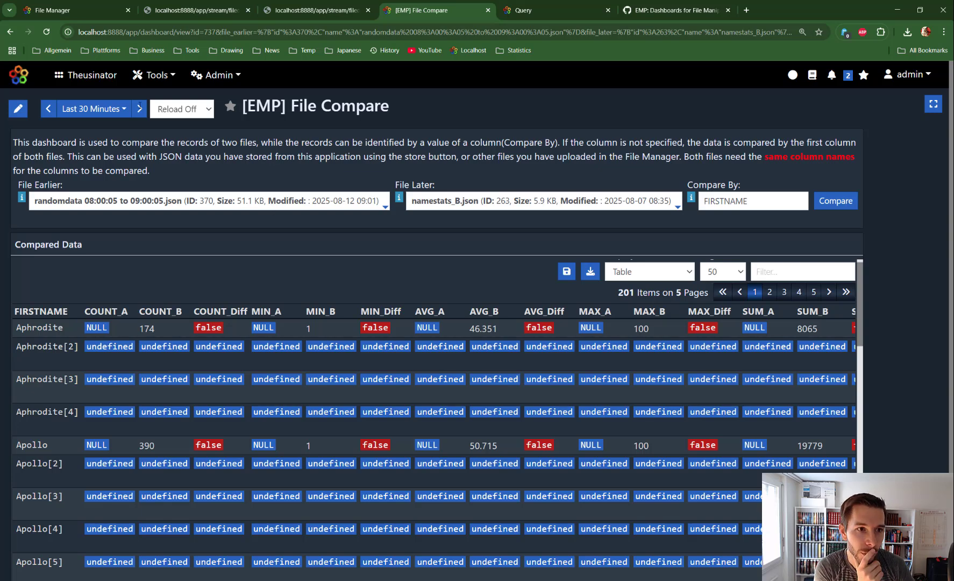
- Filter the dashboard list by "Gatl" and open the Gatlytron Dashboard (Postgres)
click(154, 75)
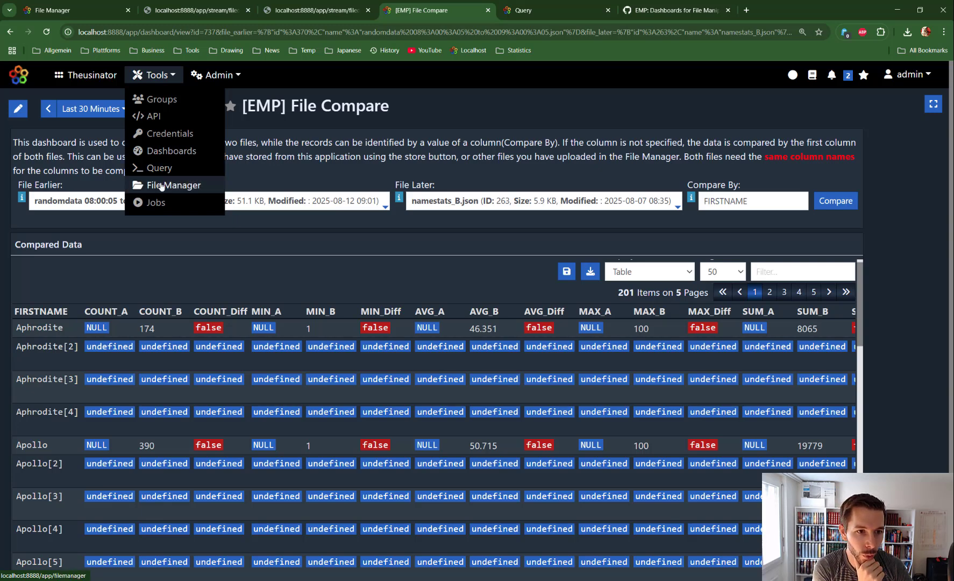
click(163, 152)
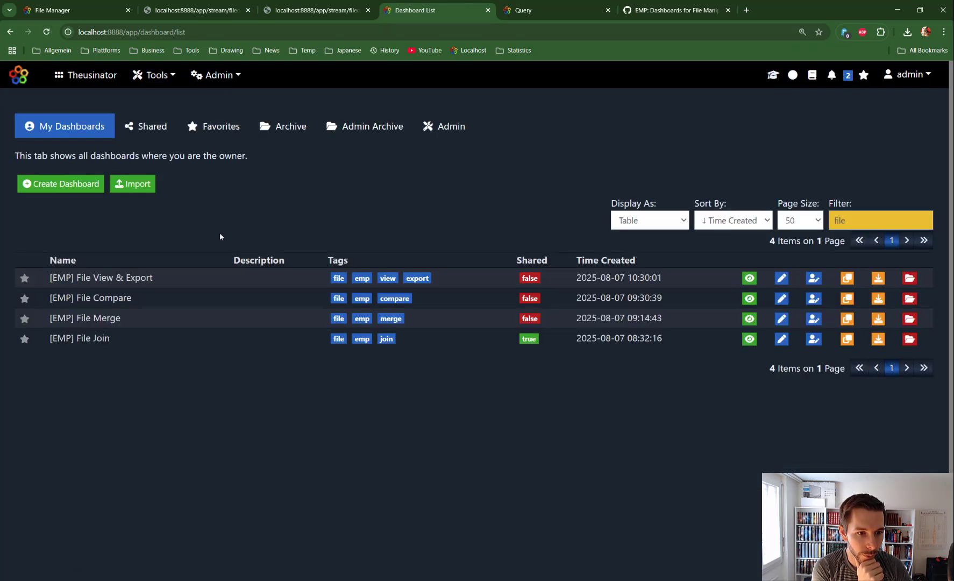
key(BackSpace)
key(BackSpace)
key(BackSpace)
key(BackSpace)
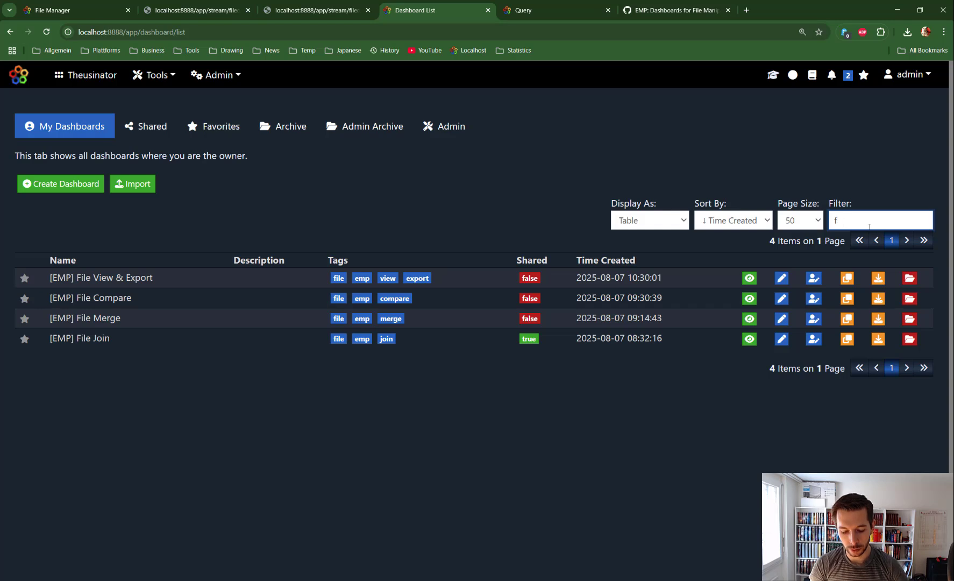
text(Gatl)
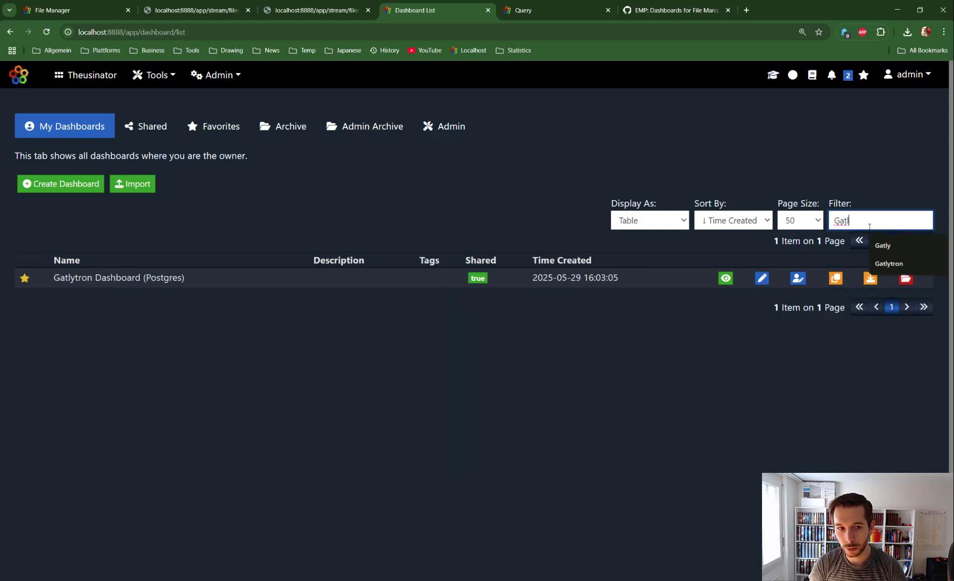
click(130, 279)
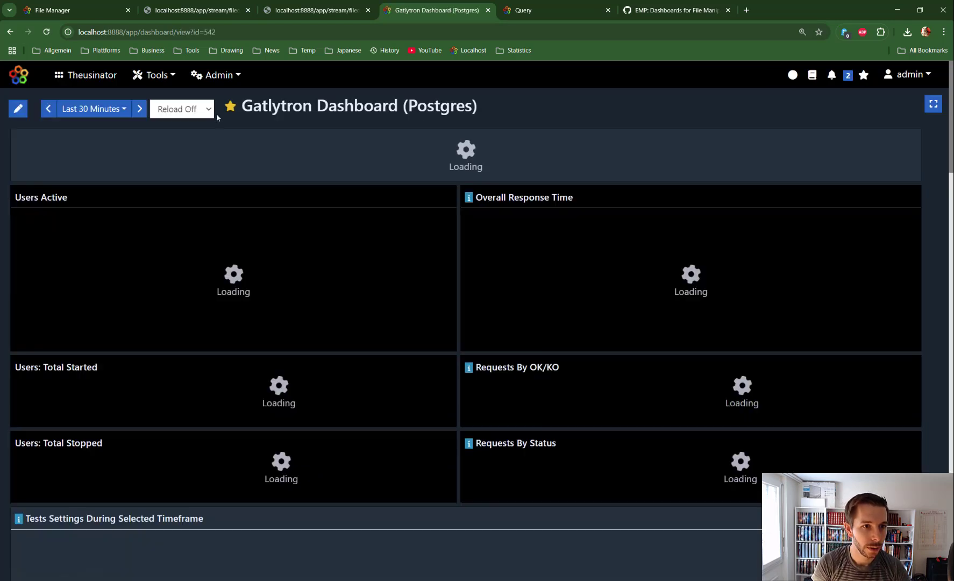
click(110, 109)
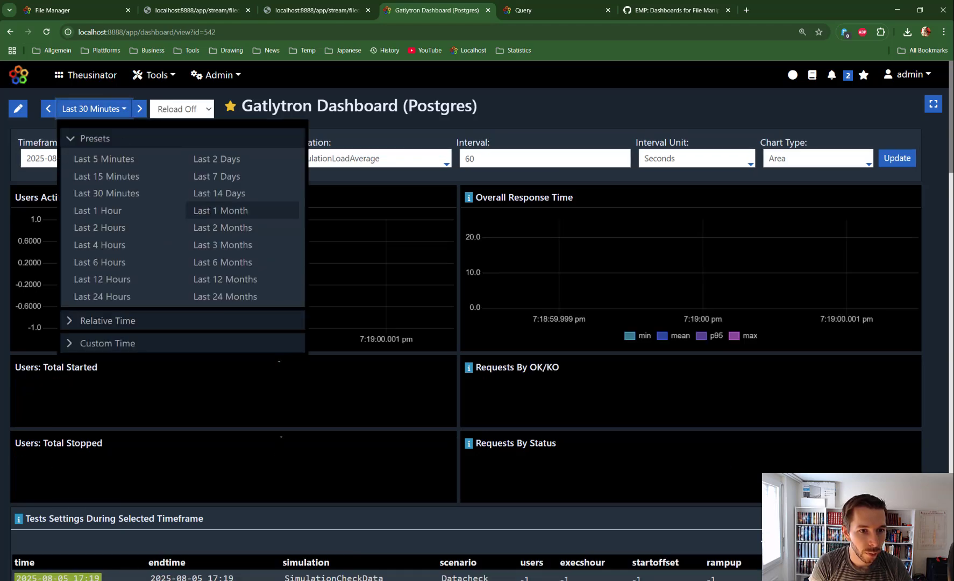
click(221, 210)
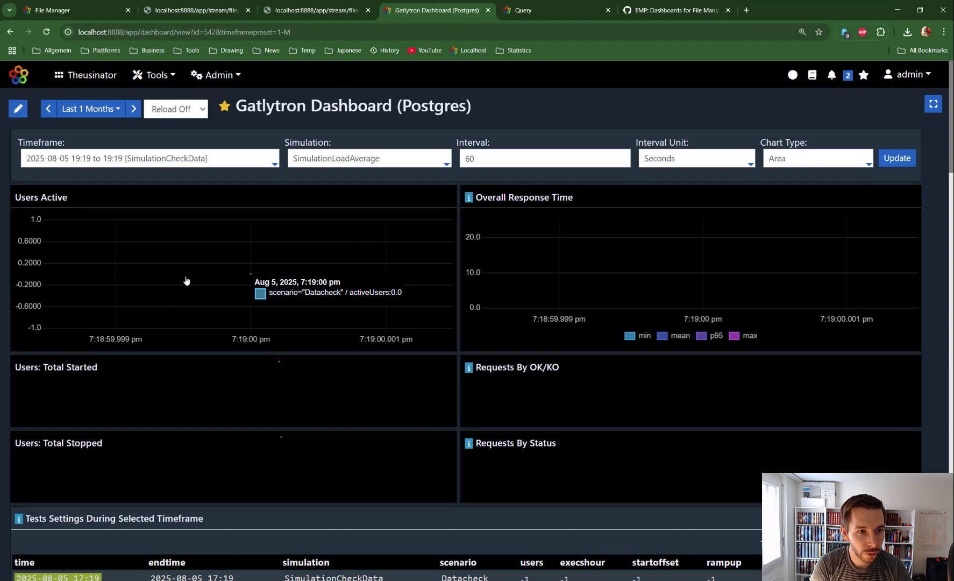
click(213, 160)
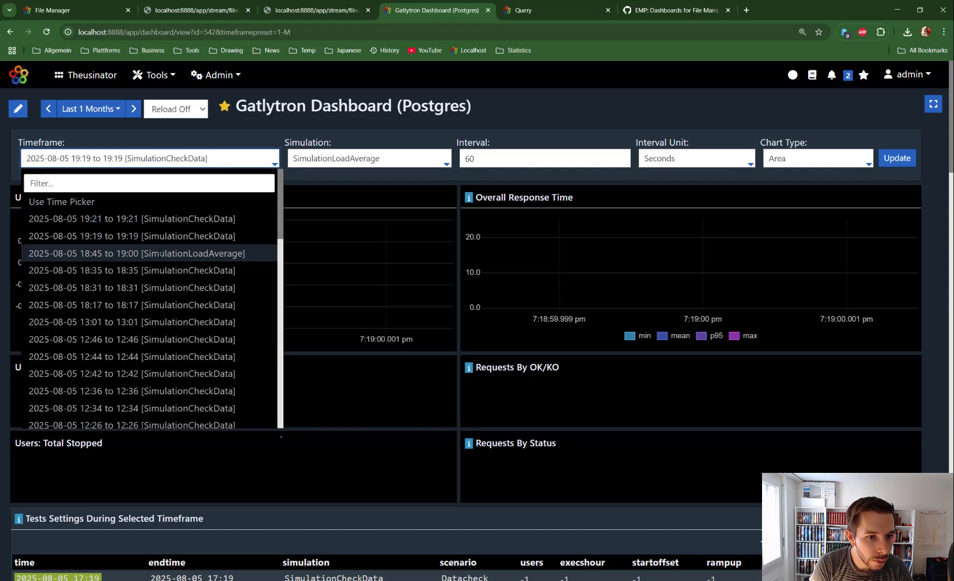
click(145, 252)
click(888, 160)
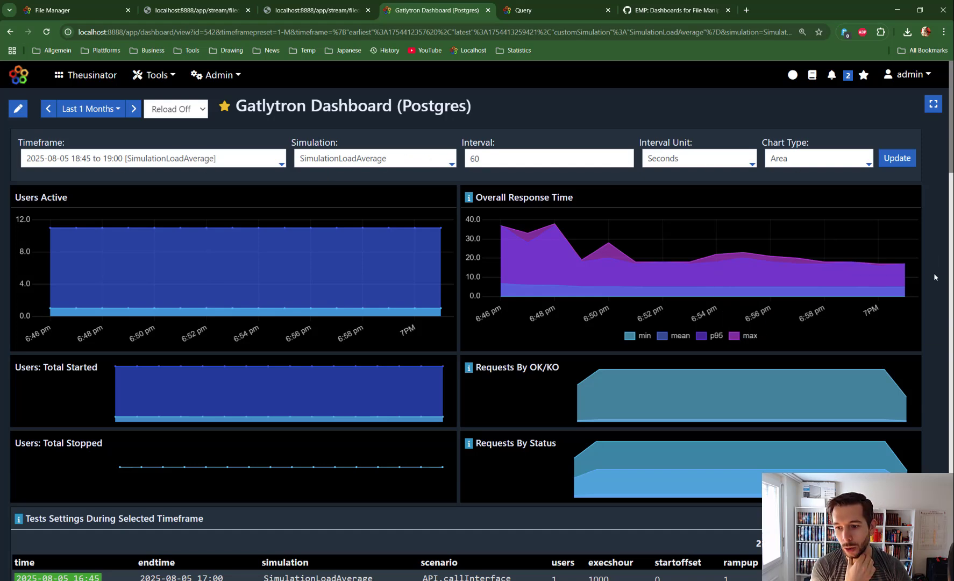
- Check the download formats and the File Manager name suggestions offered for the Statistics by Request table
scroll(935, 273, down, 8)
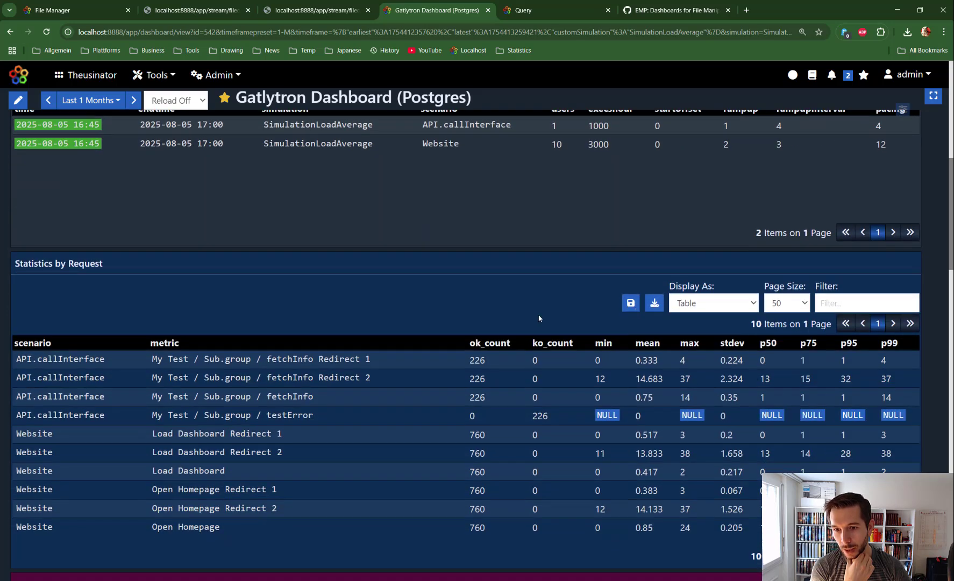
click(654, 304)
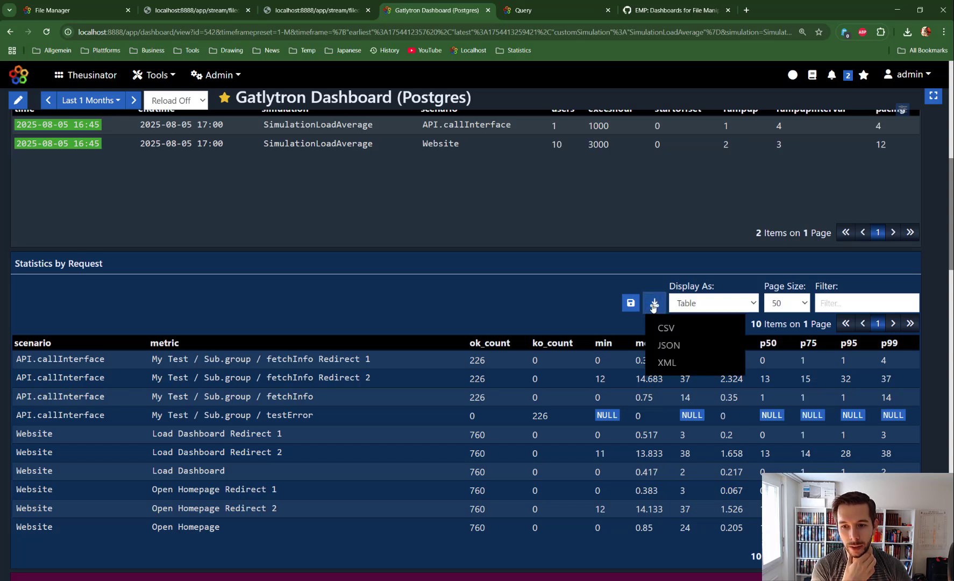
click(654, 304)
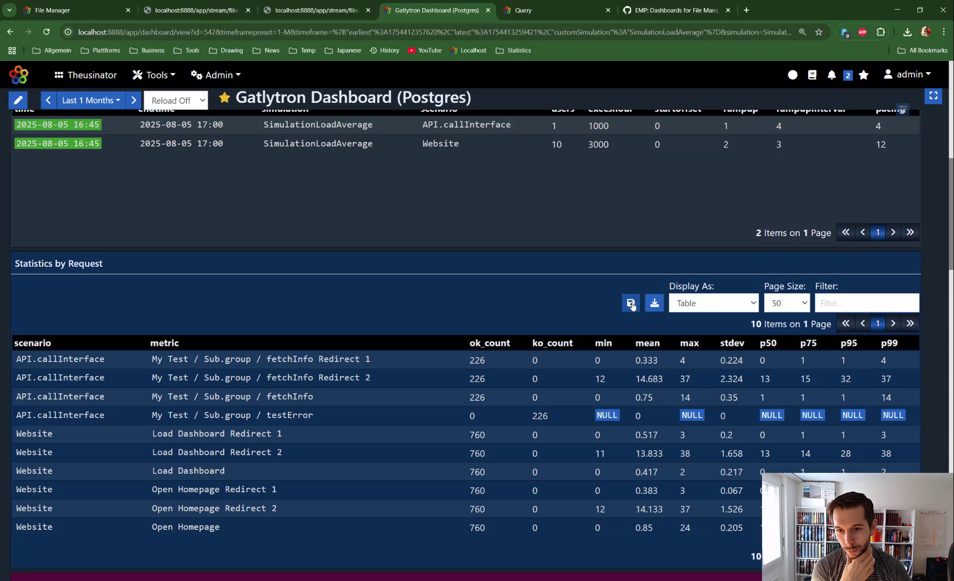
click(630, 303)
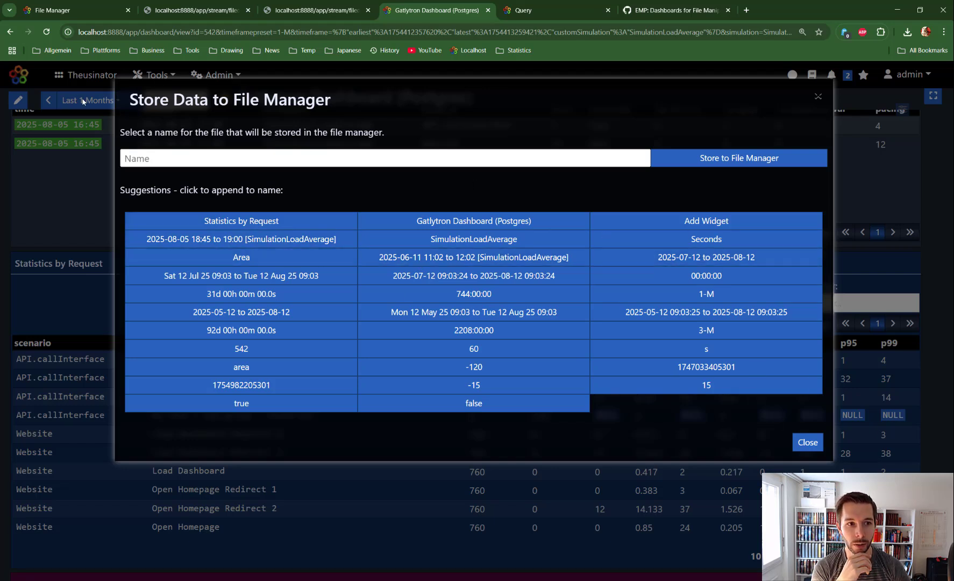
click(802, 443)
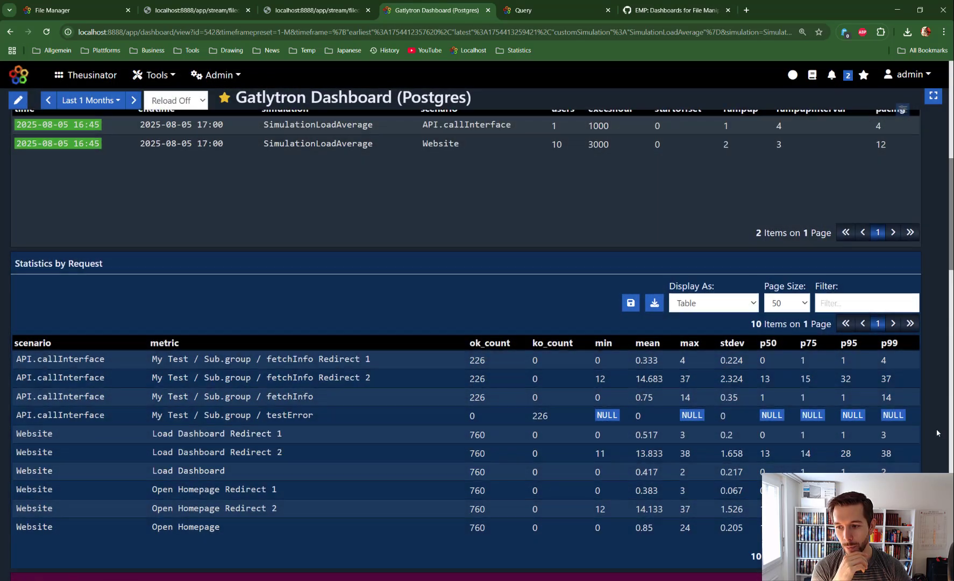
scroll(936, 429, down, 10)
scroll(940, 398, down, 2)
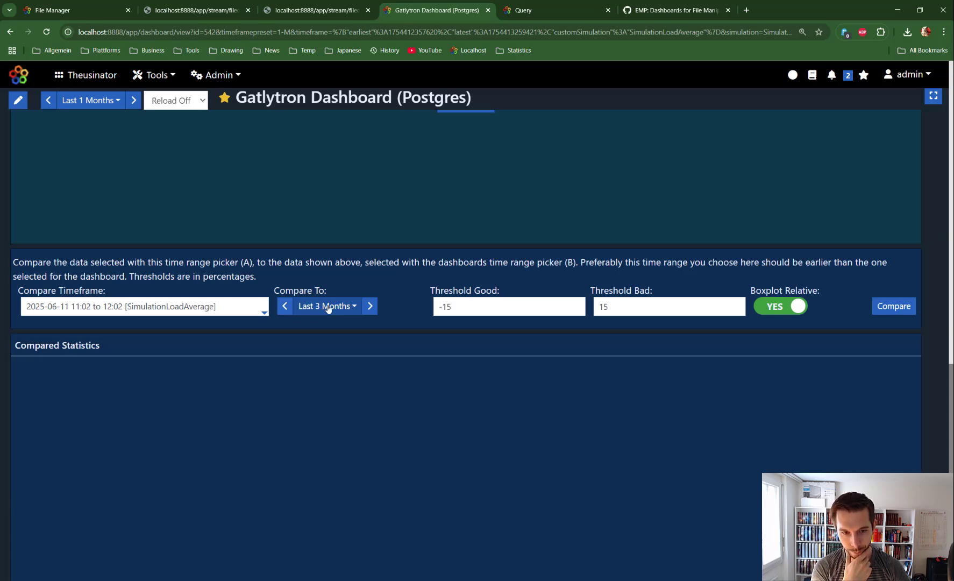
scroll(327, 309, up, 12)
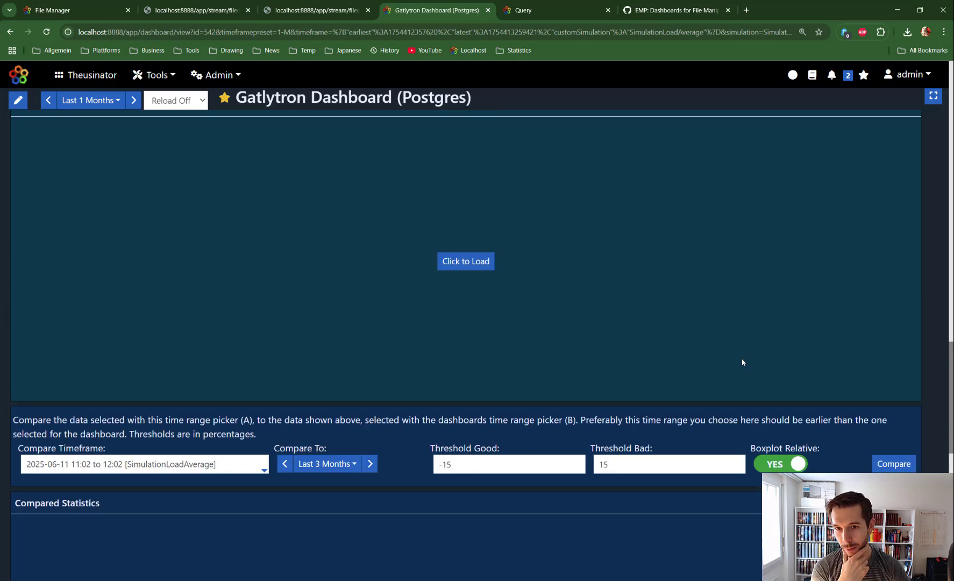
click(631, 252)
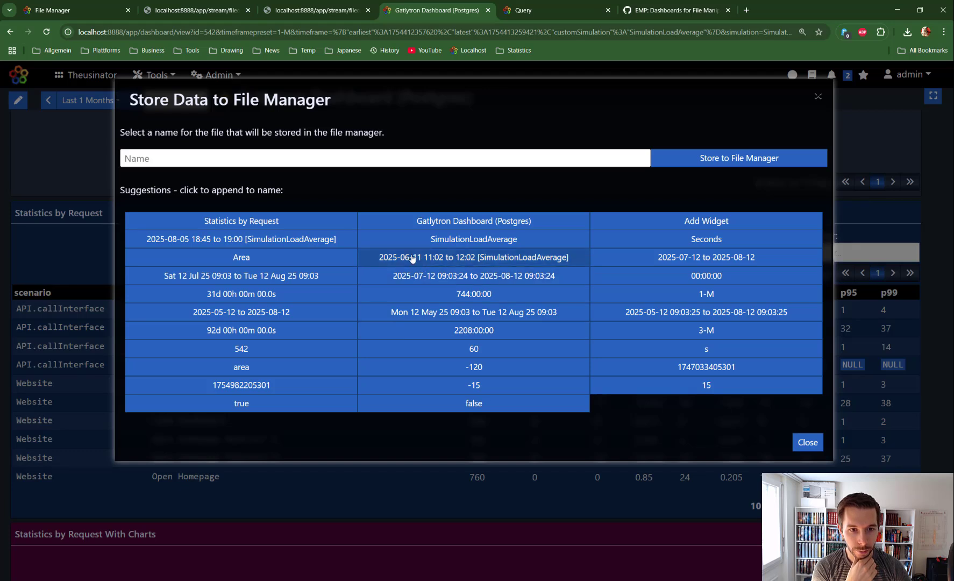
click(266, 242)
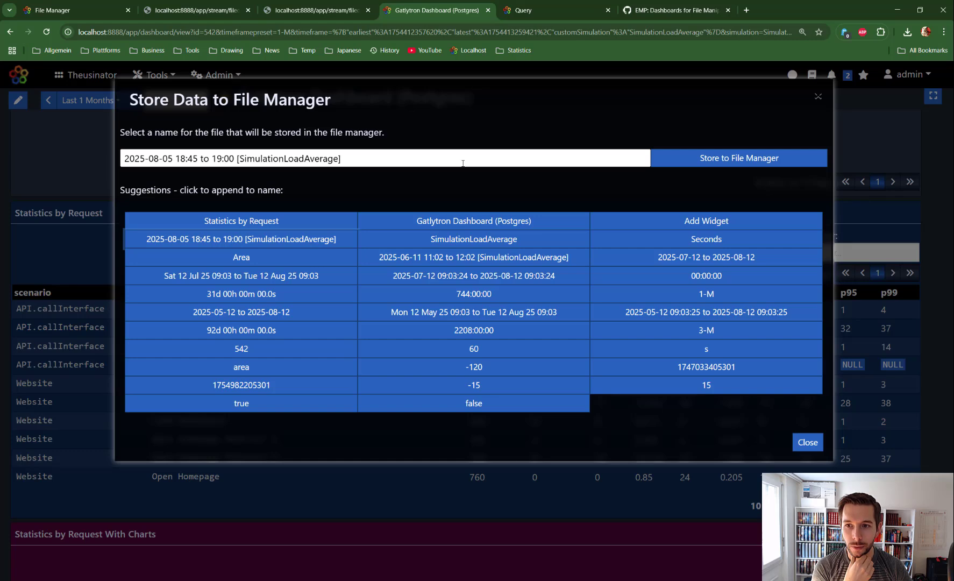
click(732, 161)
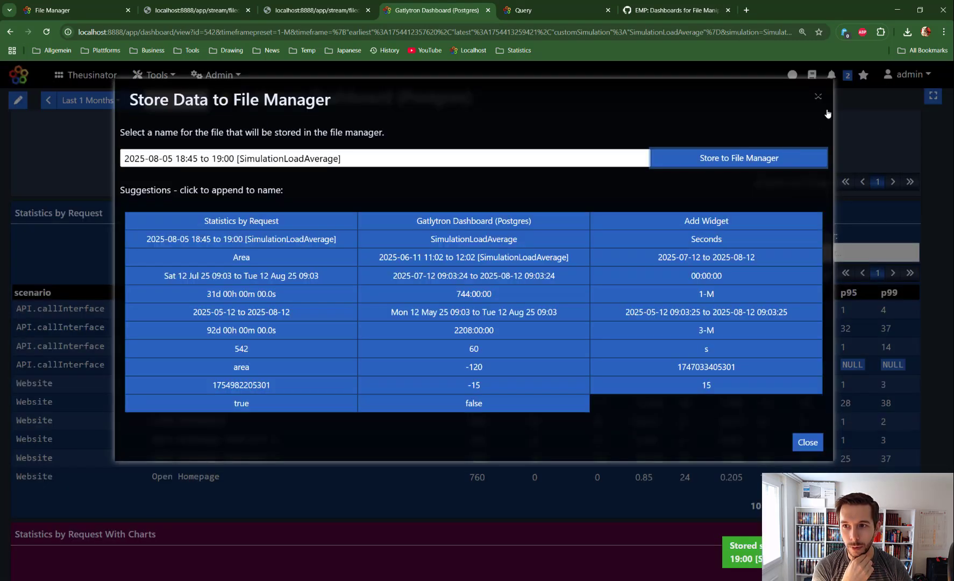
click(818, 96)
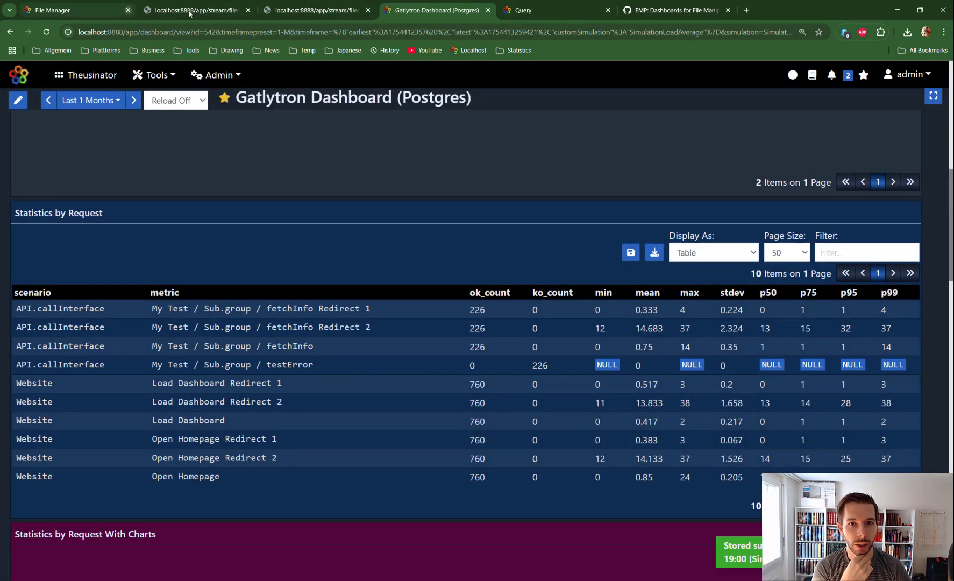
- Filter the dashboard list by "File" and open the [EMP] File View & Export dashboard
click(154, 75)
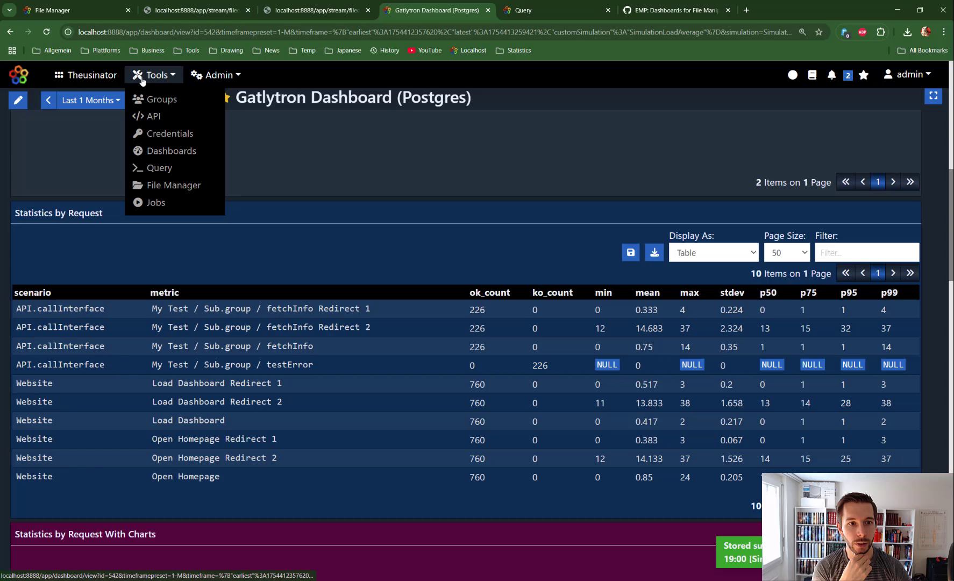
click(176, 172)
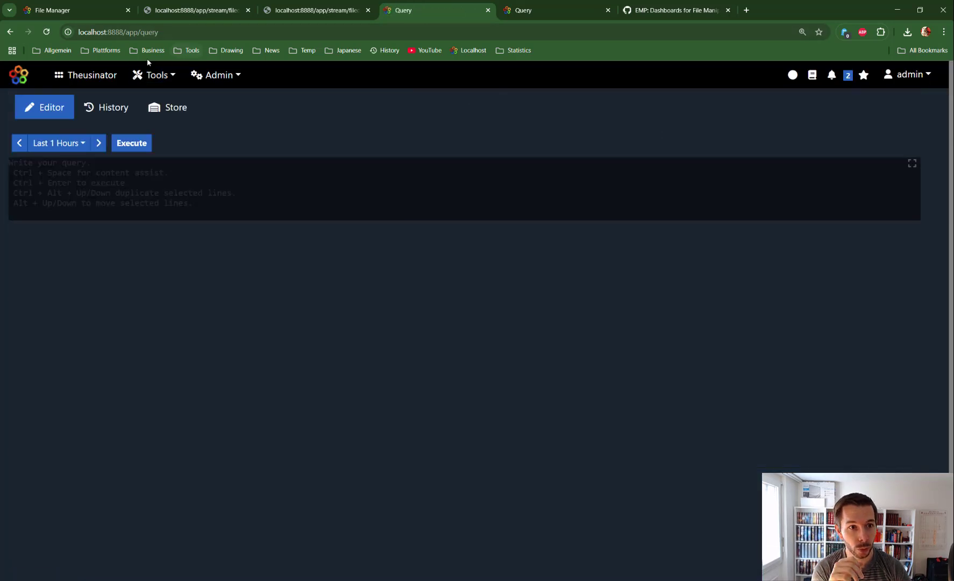
click(155, 75)
click(170, 152)
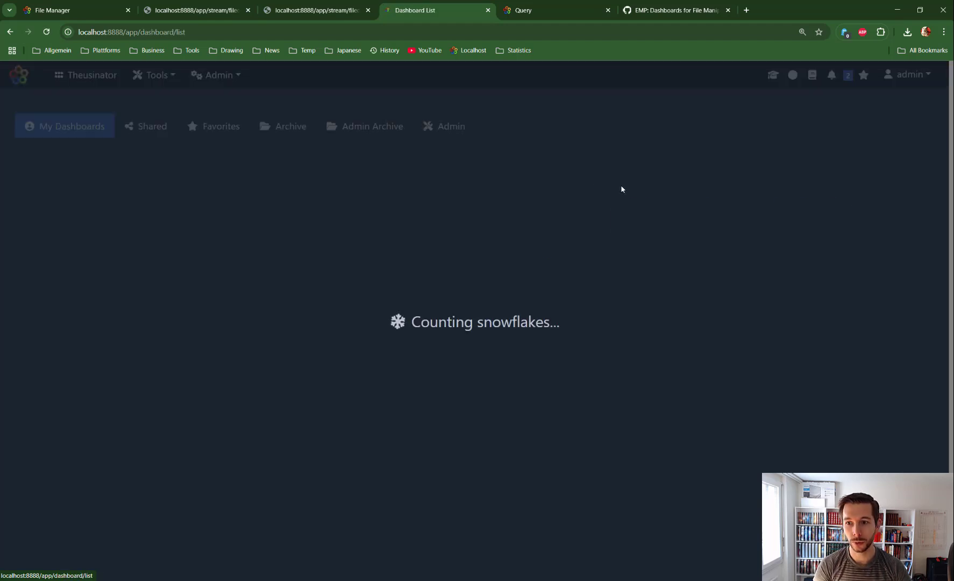
double_click(871, 223)
key(BackSpace)
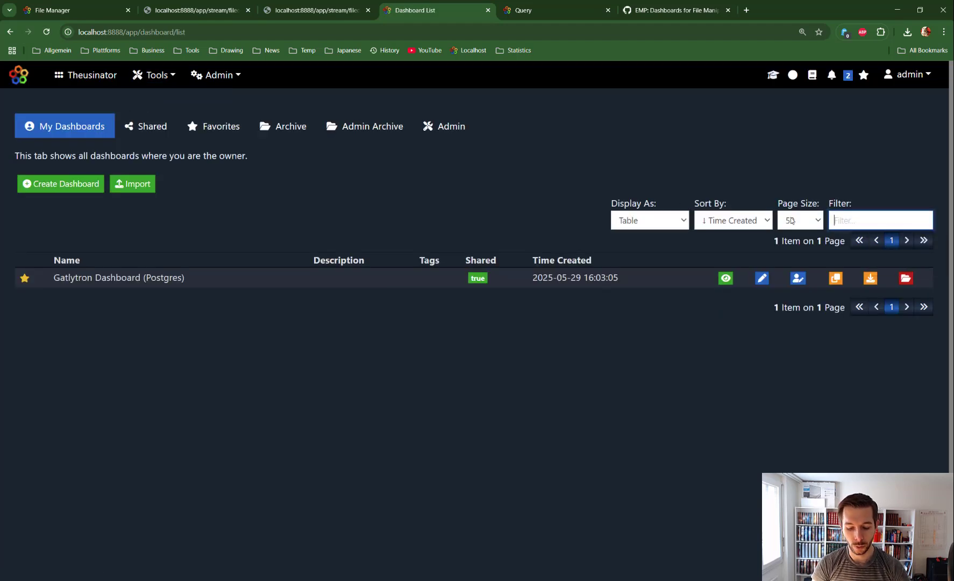
text(File)
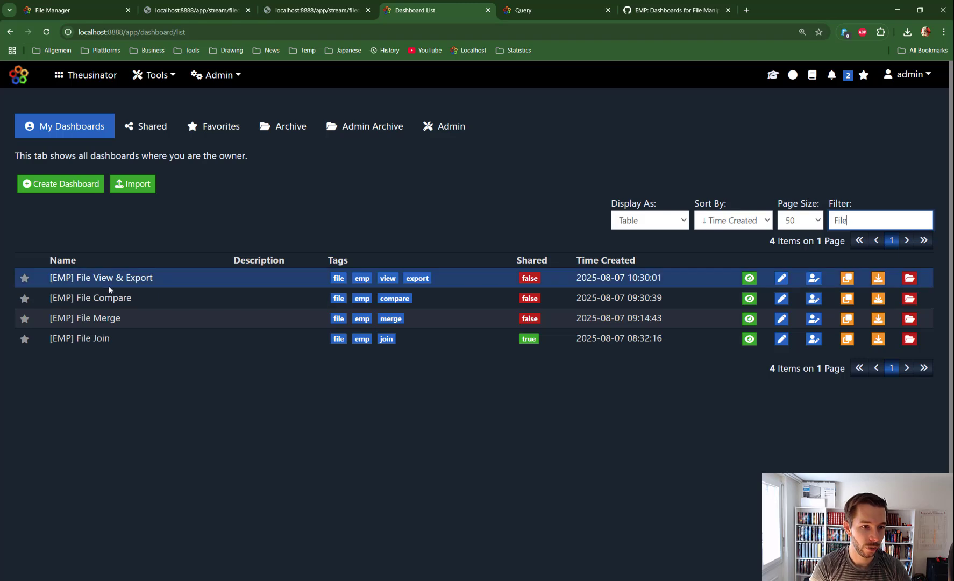
click(113, 285)
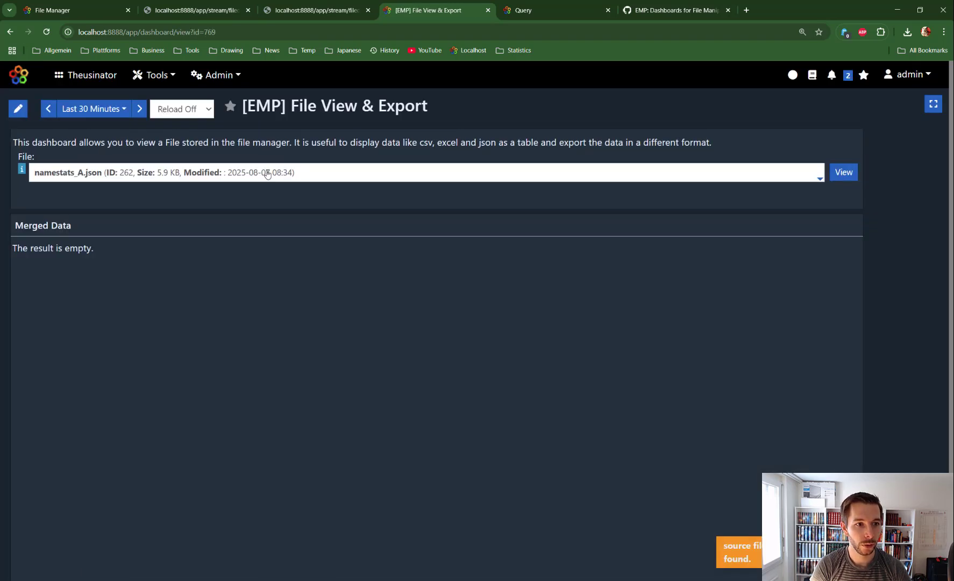
click(268, 172)
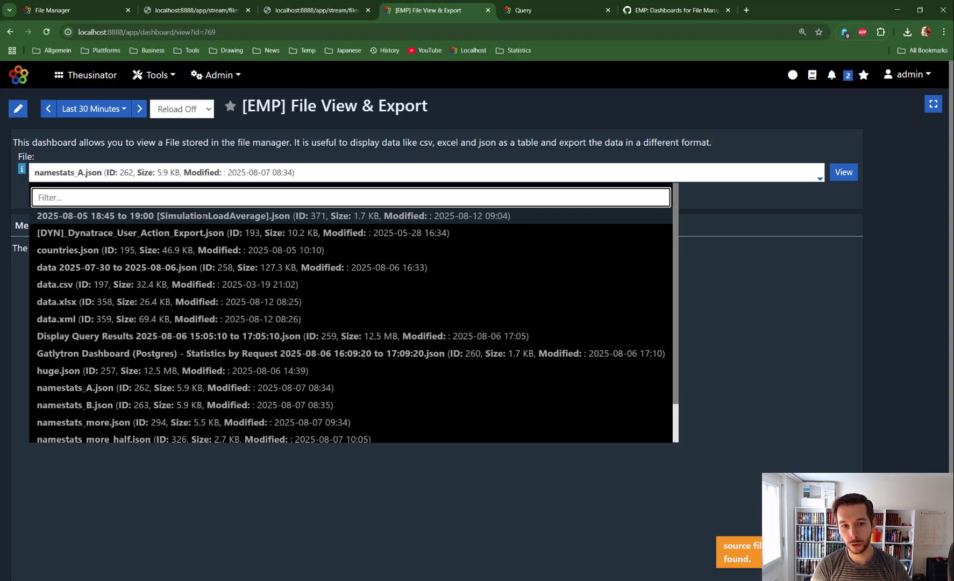
click(322, 217)
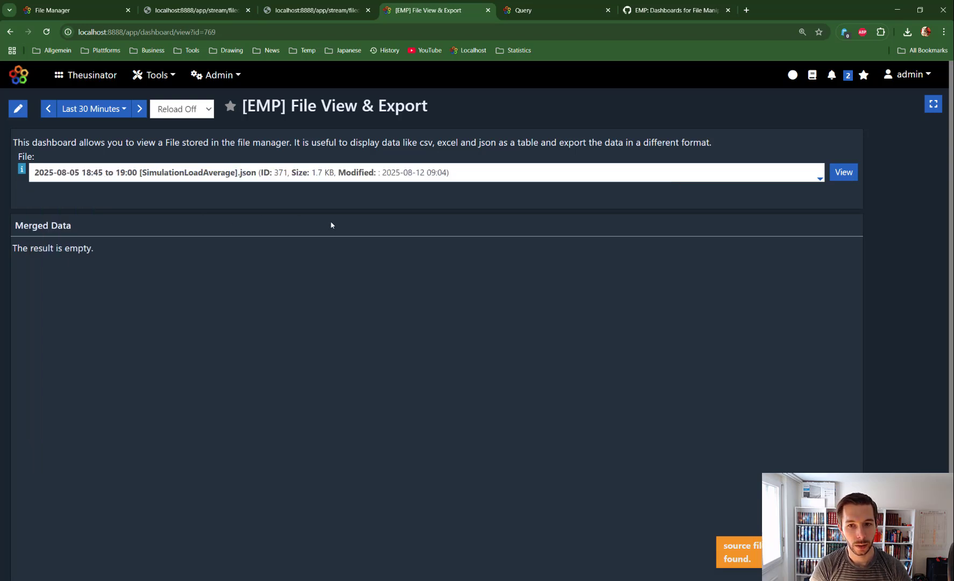
click(845, 172)
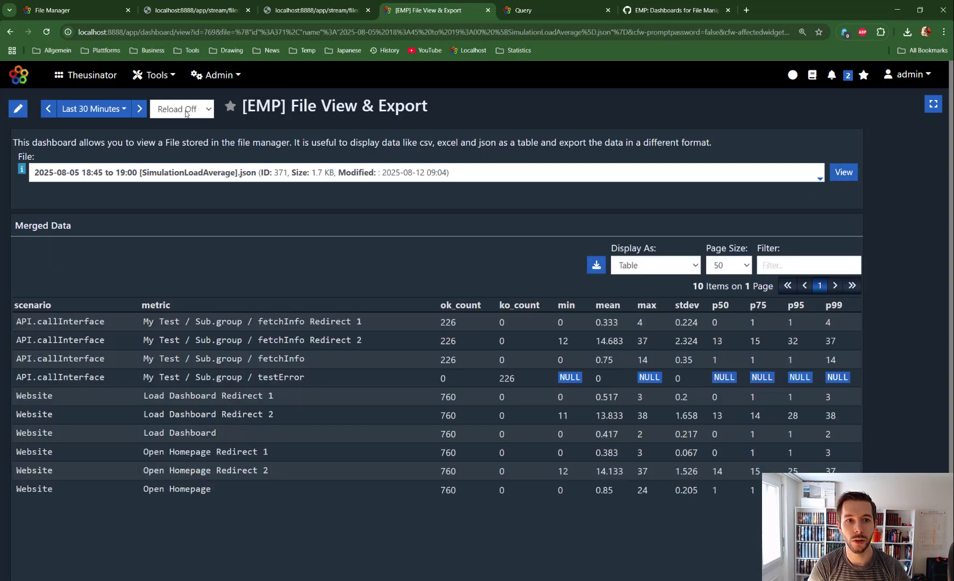
- Check which export formats the File View & Export dashboard offers for the displayed data
drag(293, 106, 427, 109)
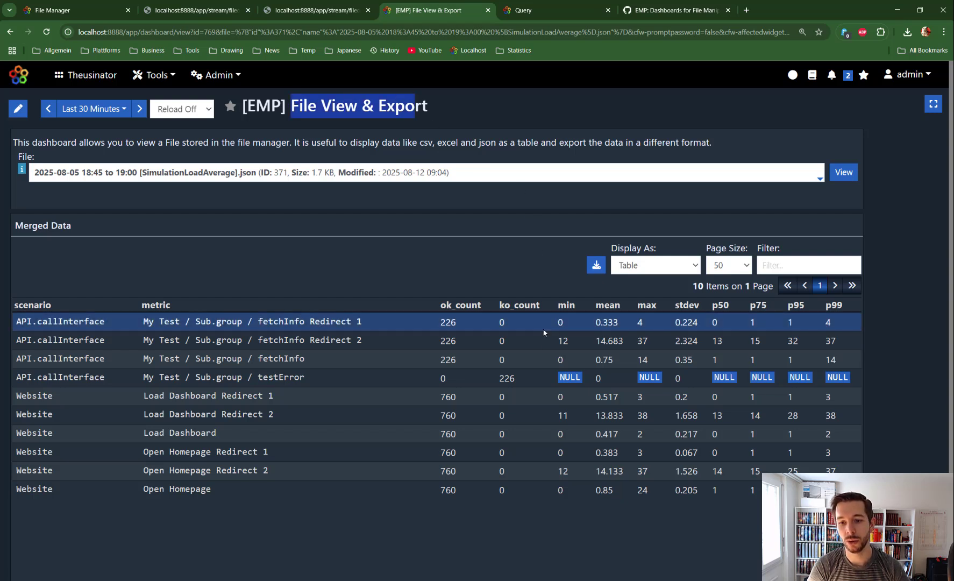
click(595, 265)
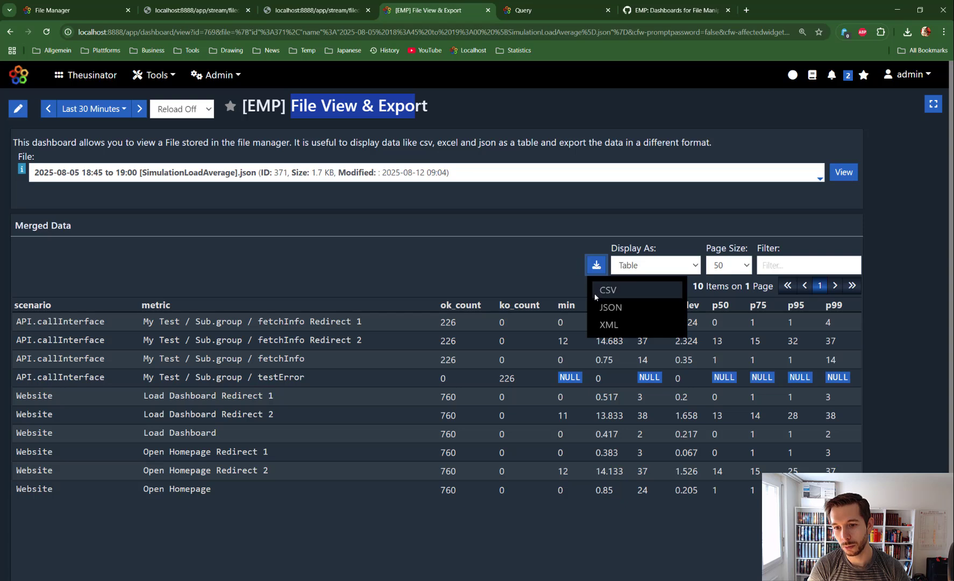
click(395, 263)
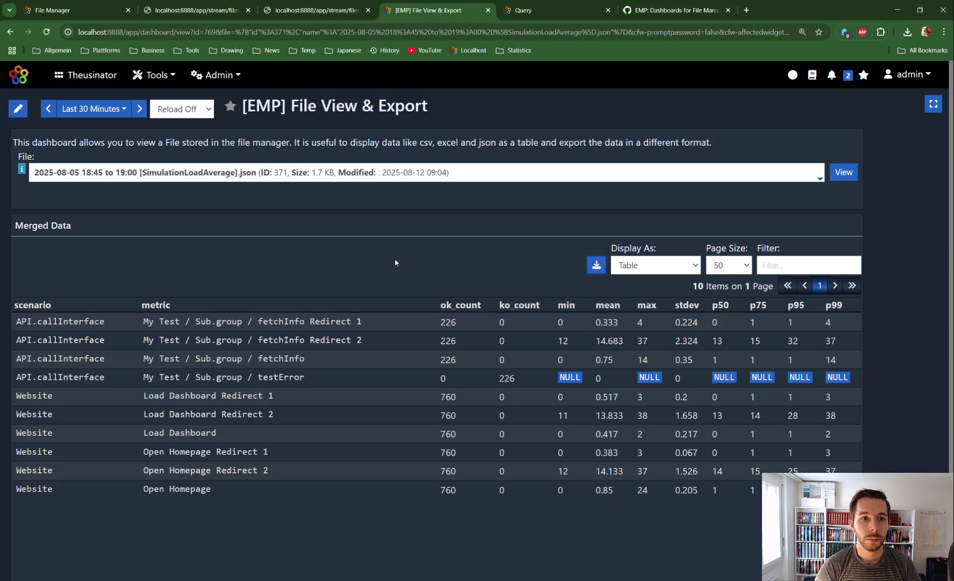
- Return to the list of own dashboards from the File View & Export dashboard
click(154, 75)
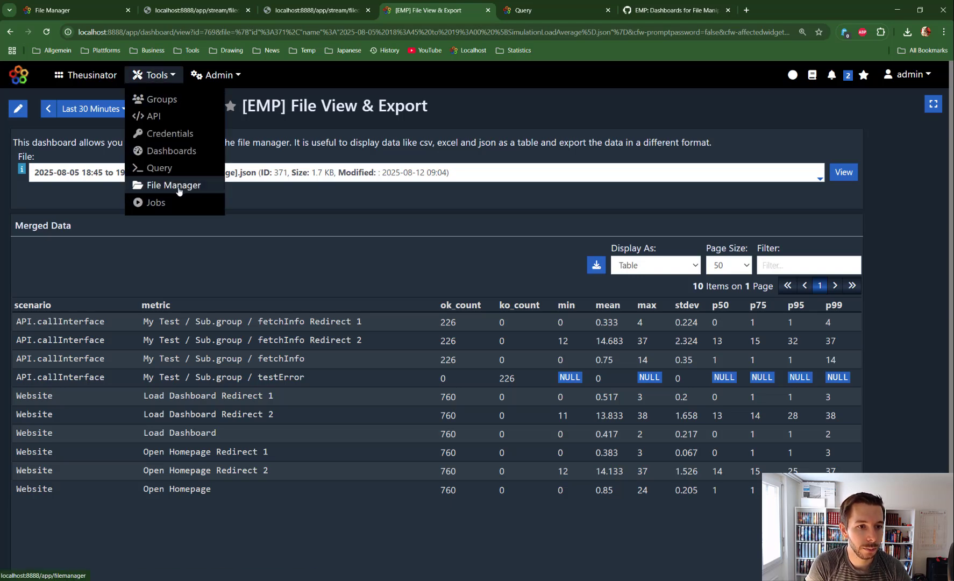
click(166, 169)
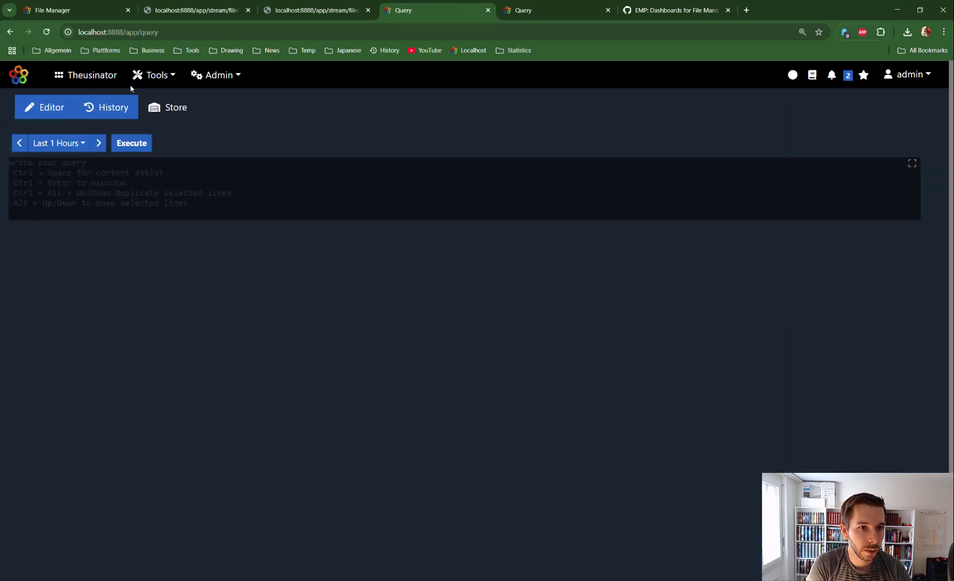
click(170, 75)
click(171, 151)
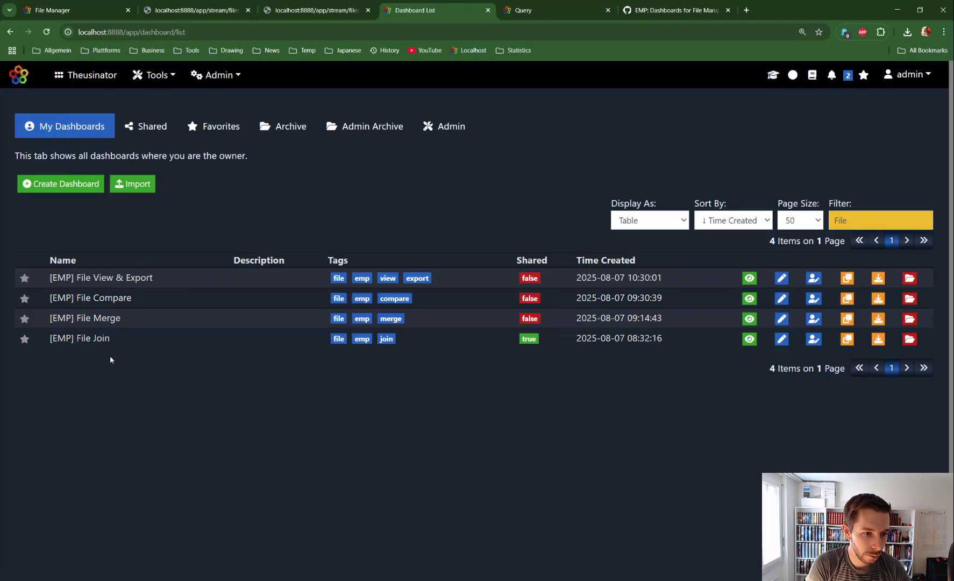
- Open the [EMP] File Join dashboard and close the two leftover file download tabs
click(95, 341)
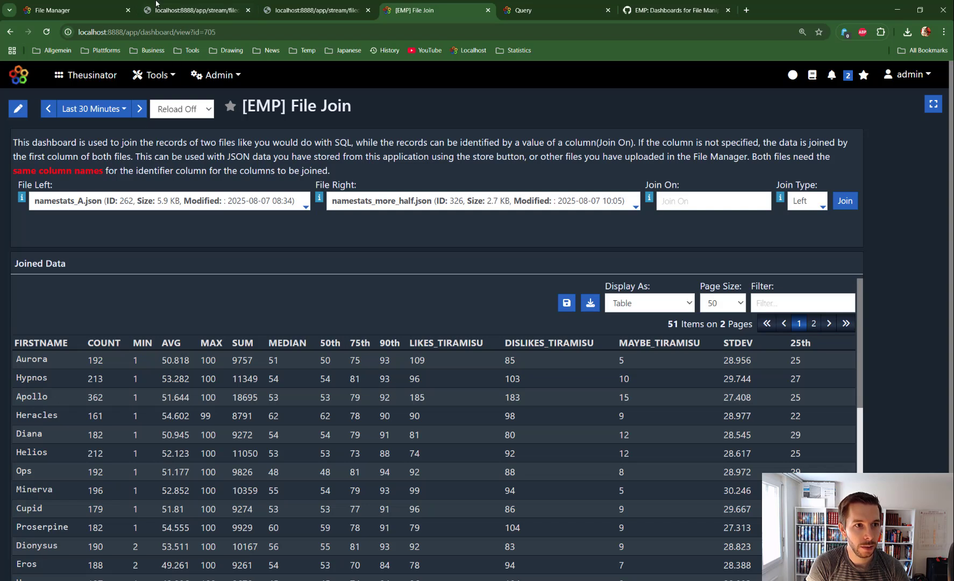
click(249, 10)
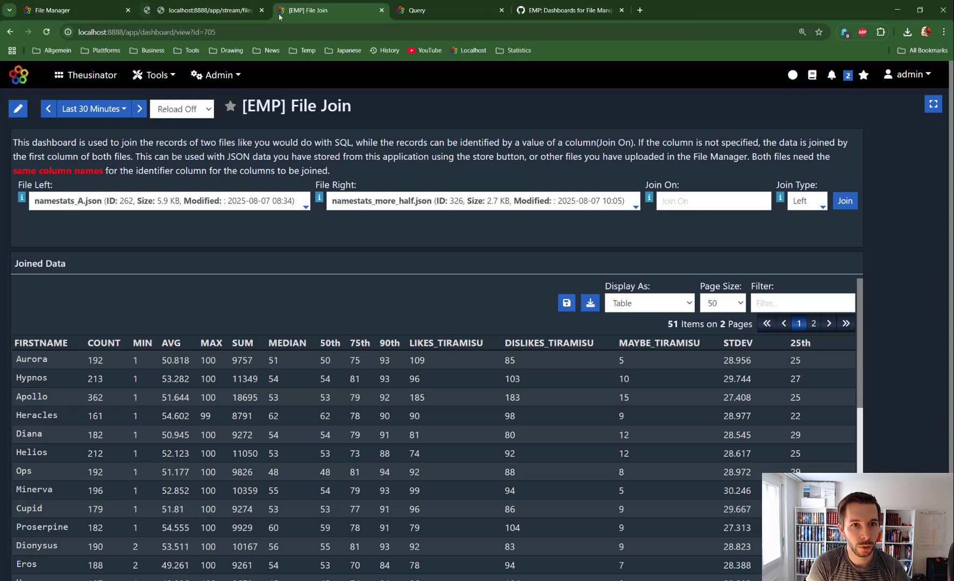
click(248, 10)
- Filter the File Manager's own files by "namestats" and open the contents of namestats_A.json
key(ctrl+1)
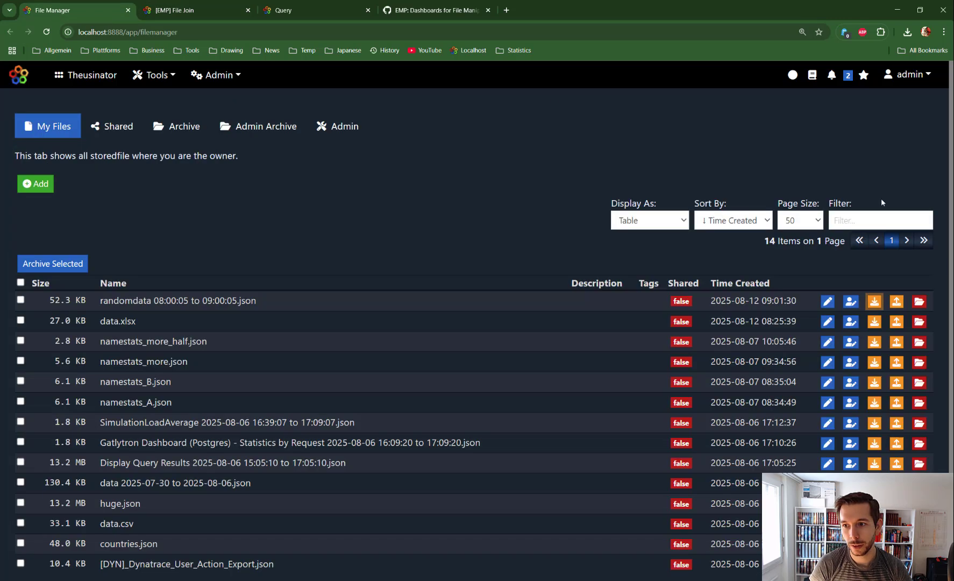
click(861, 220)
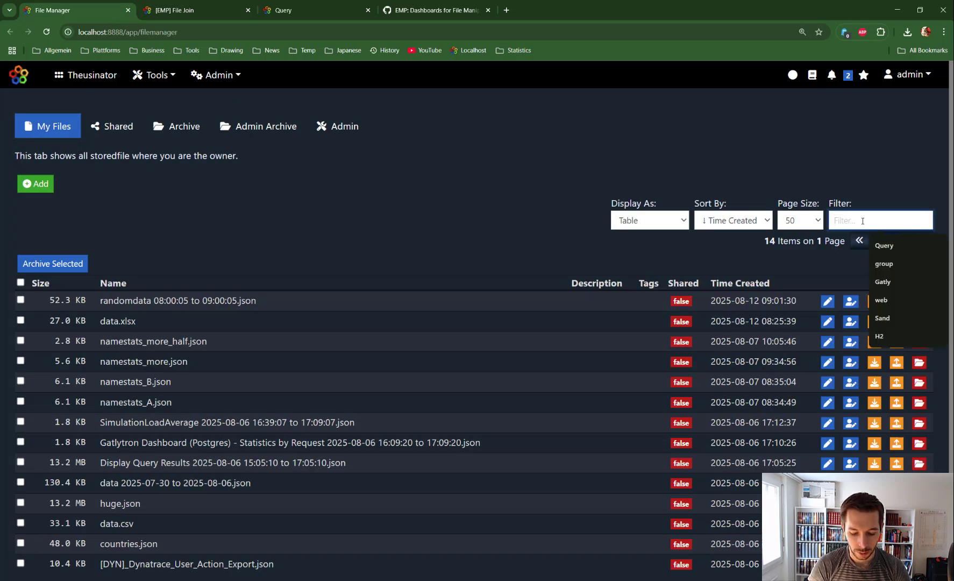
text(namestats)
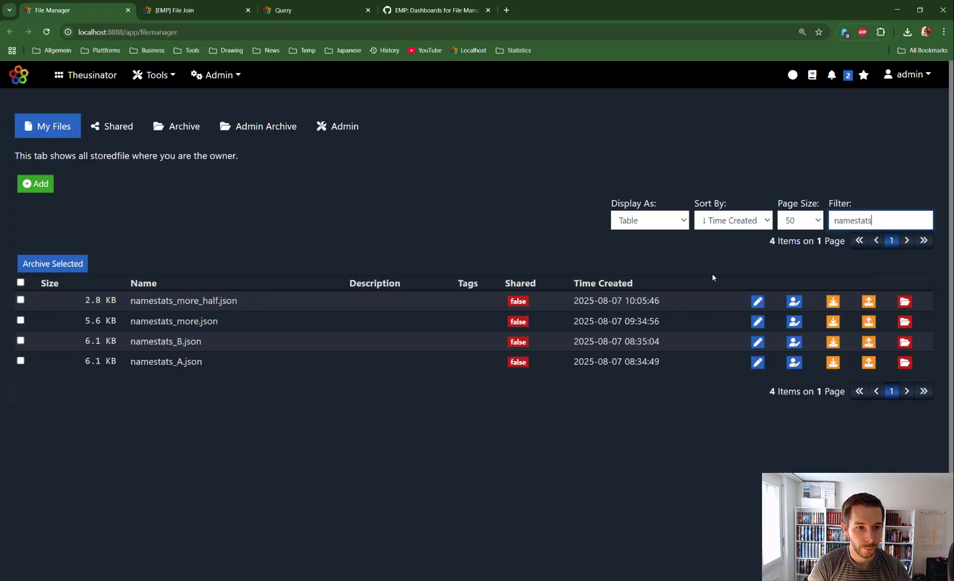
click(834, 362)
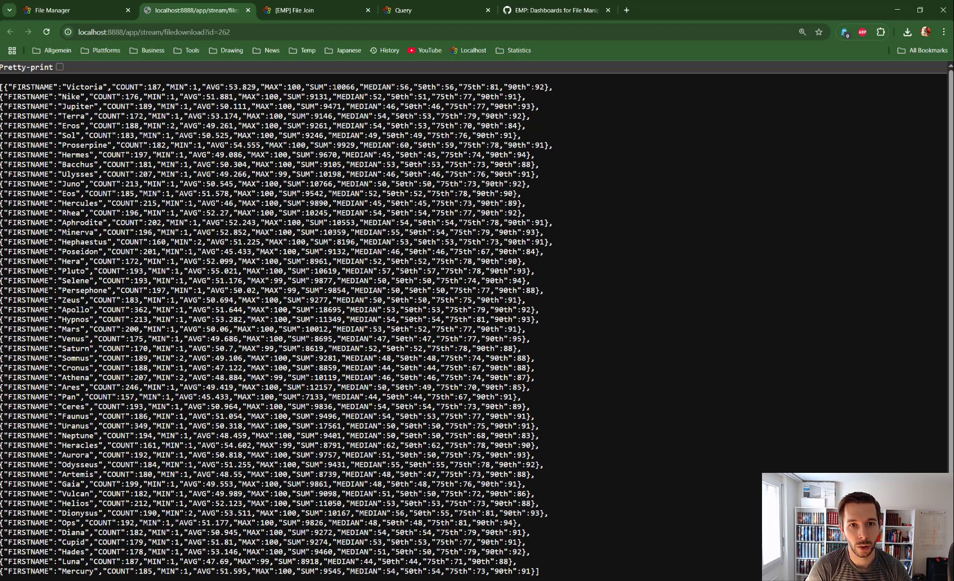
- Open namestats_more.json from the File Manager and examine its tiramisu, STDEV and 25th fields in the first record
click(66, 10)
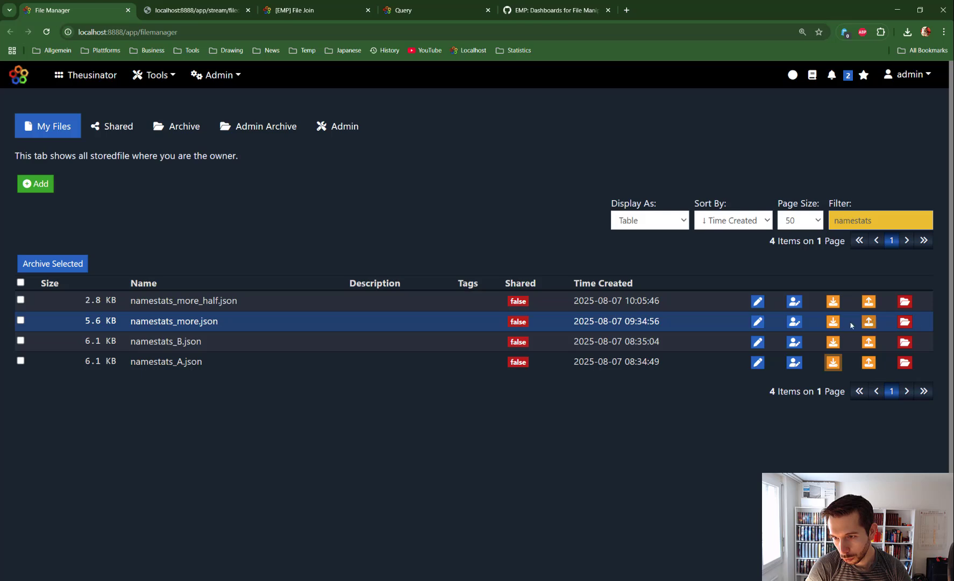
click(833, 321)
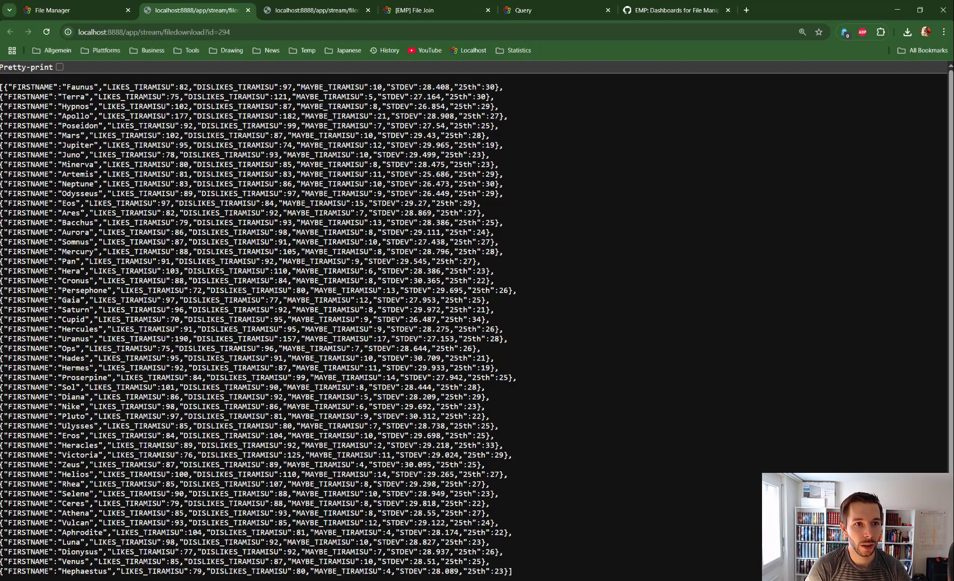
double_click(141, 87)
double_click(237, 87)
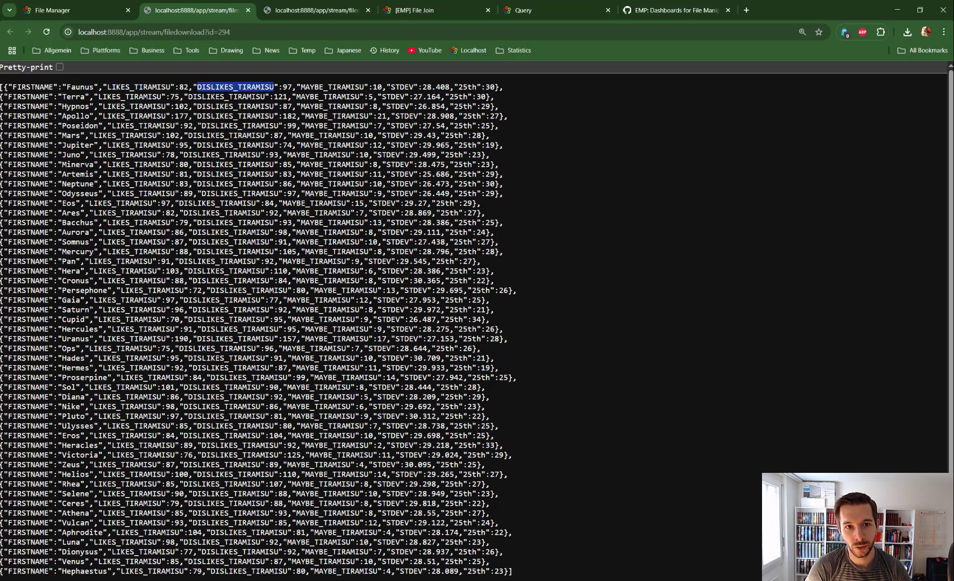
double_click(339, 88)
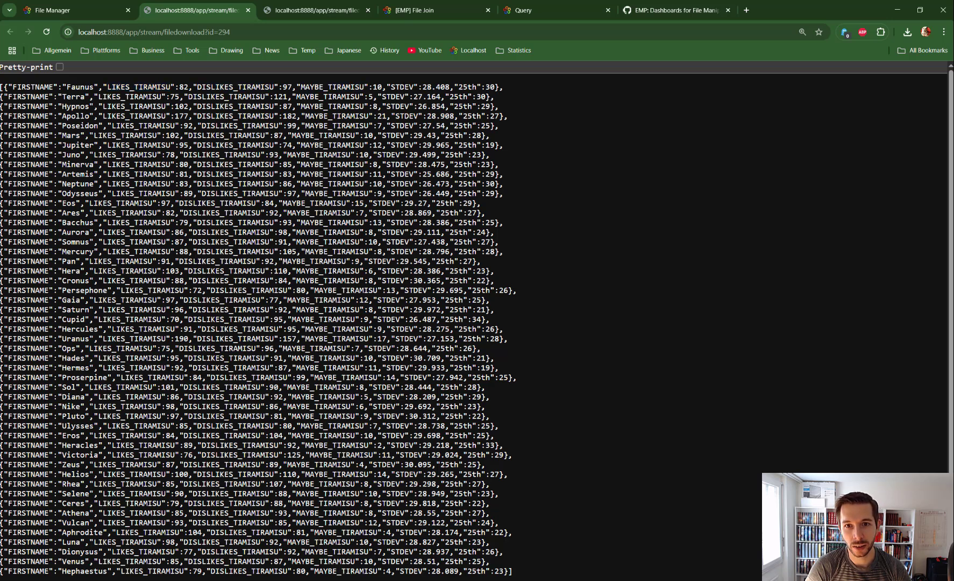
double_click(402, 87)
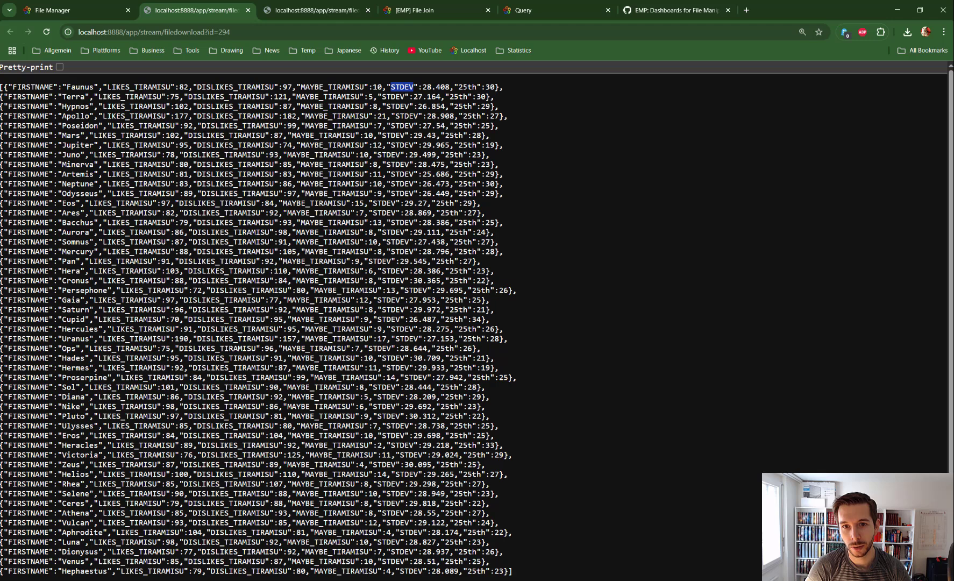
double_click(467, 87)
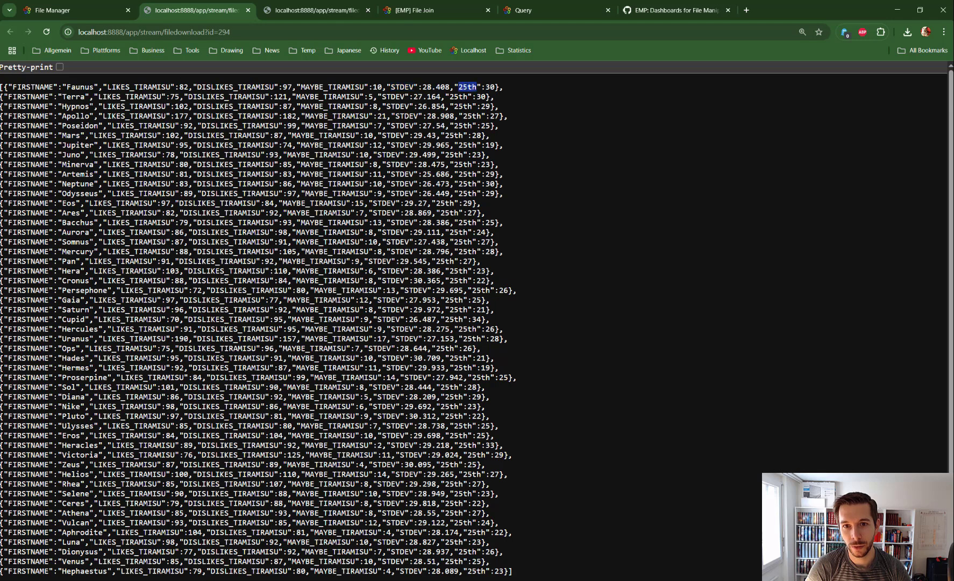
- Return to the File Join dashboard and examine the left join of namestats_A.json and namestats_more_half.json, including records without a match
click(64, 11)
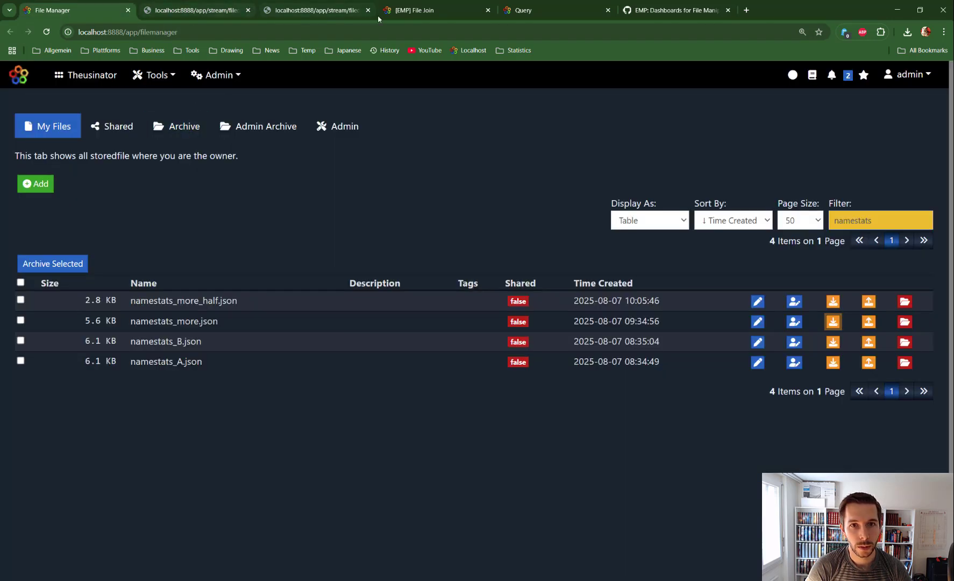
click(425, 11)
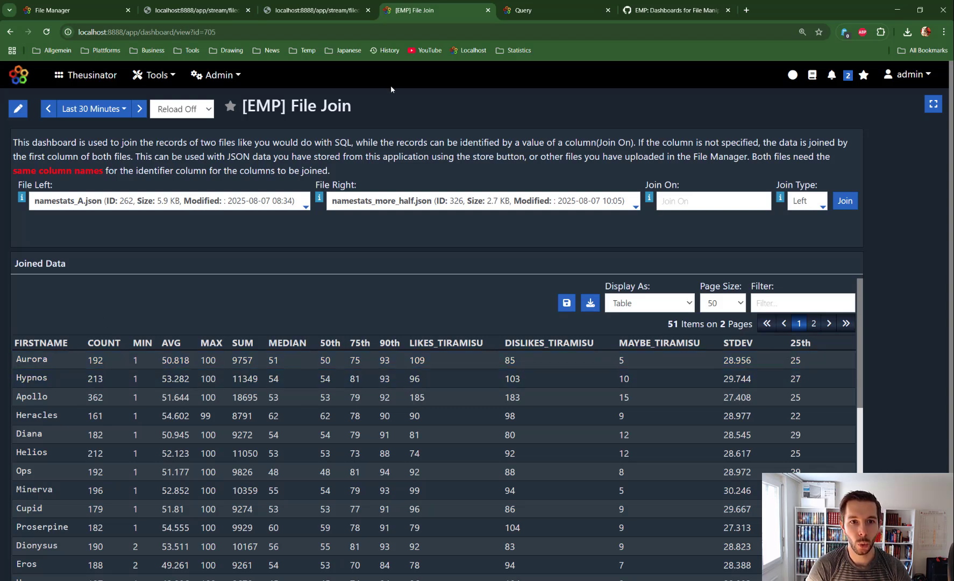
drag(291, 106, 364, 103)
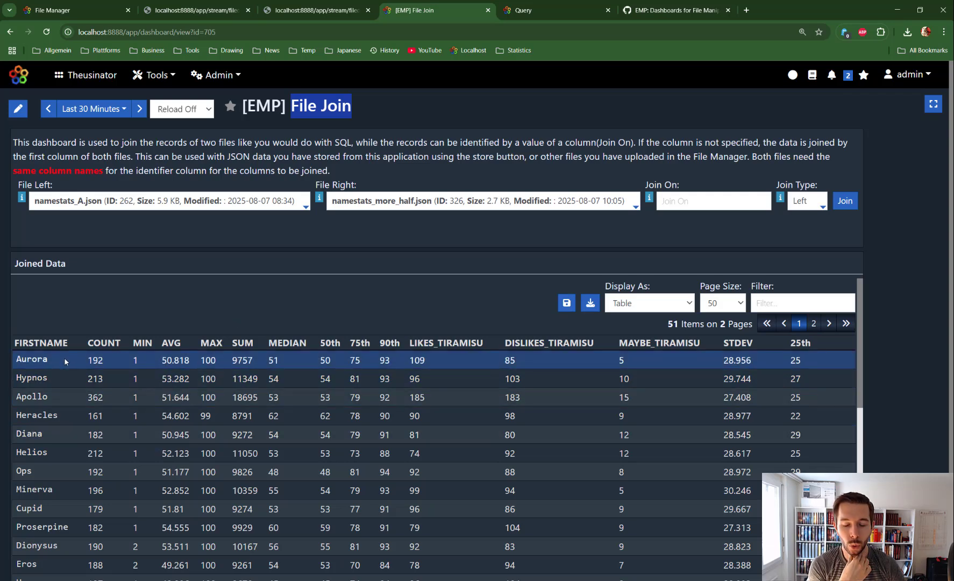
scroll(579, 417, down, 8)
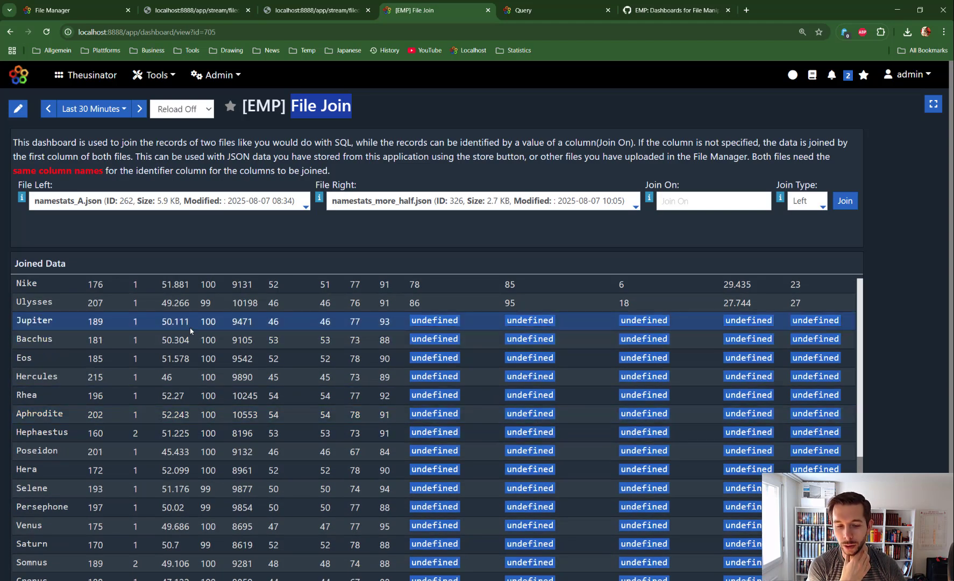
scroll(877, 298, down, 2)
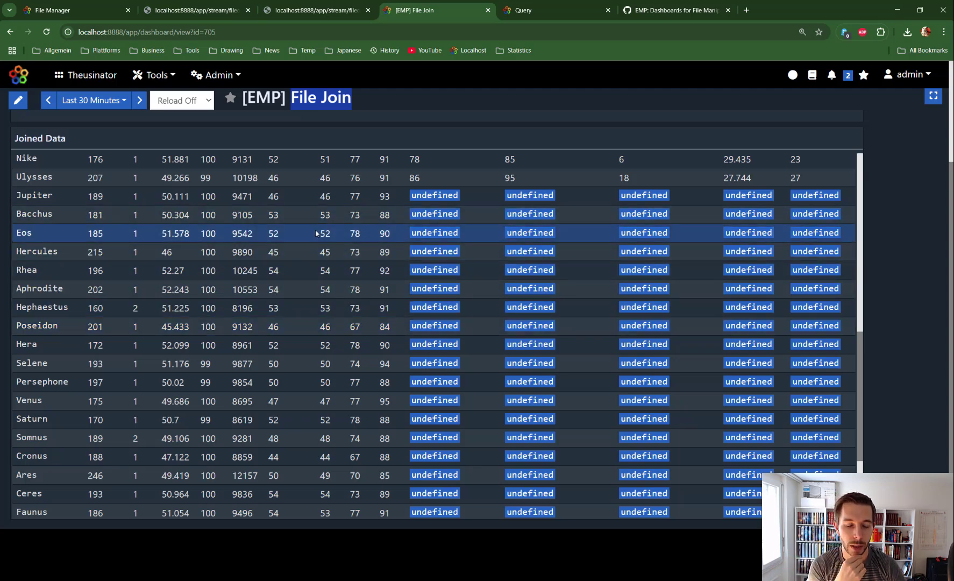
scroll(327, 305, down, 3)
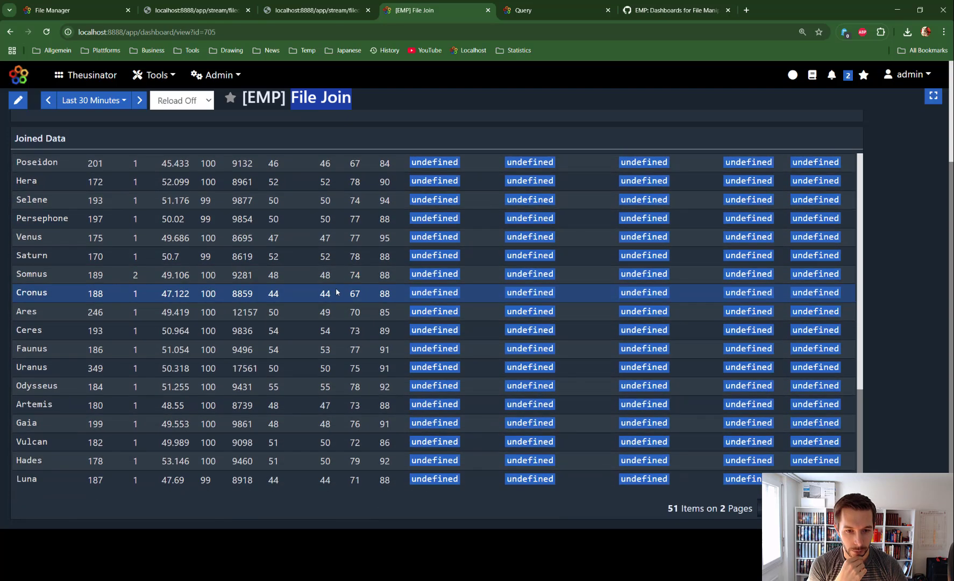
scroll(337, 292, up, 8)
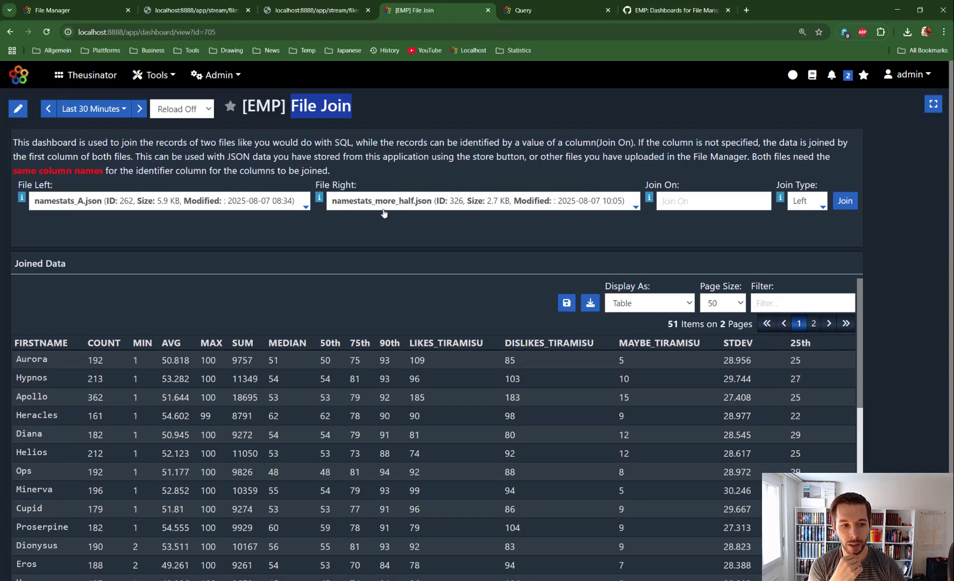
scroll(642, 417, down, 5)
scroll(642, 414, down, 5)
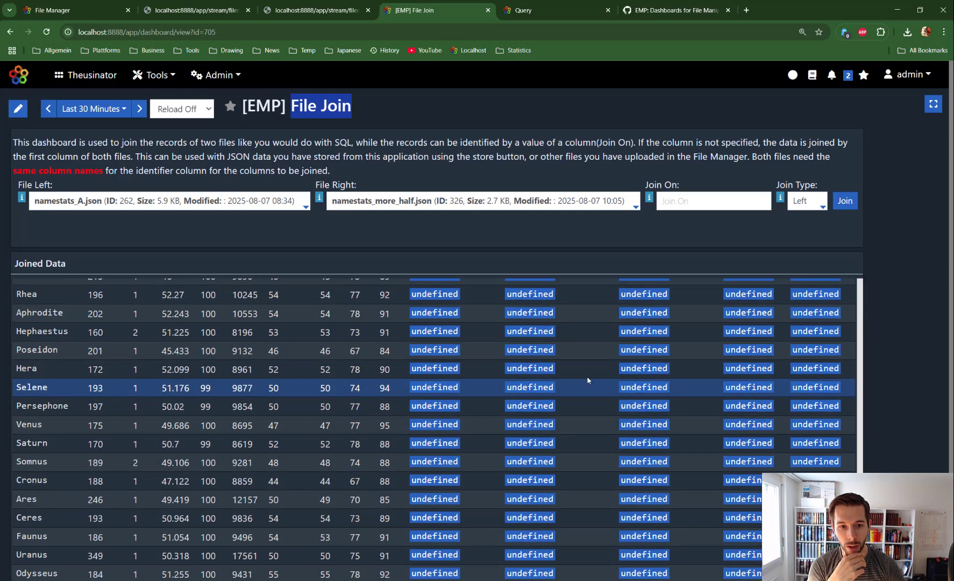
scroll(62, 344, up, 2)
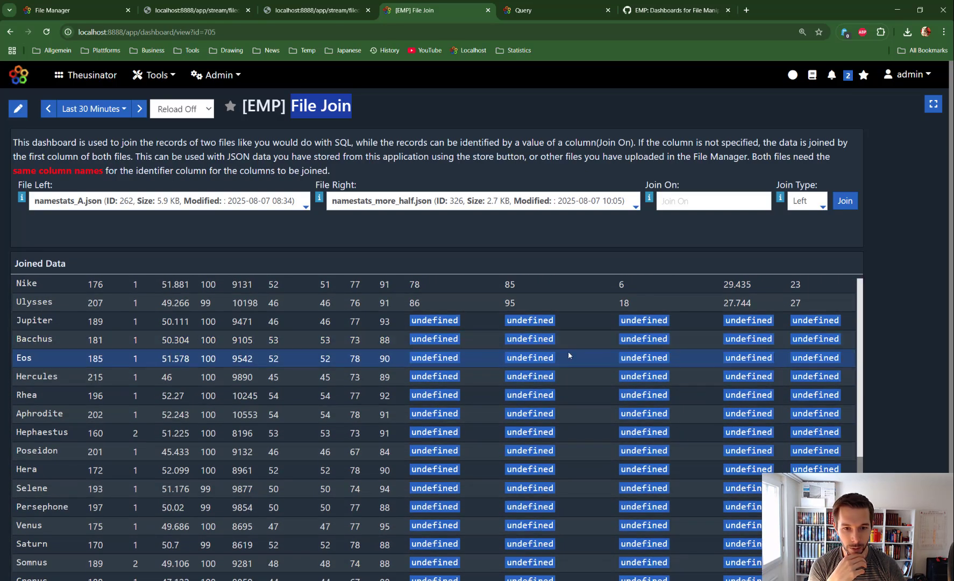
scroll(706, 280, up, 3)
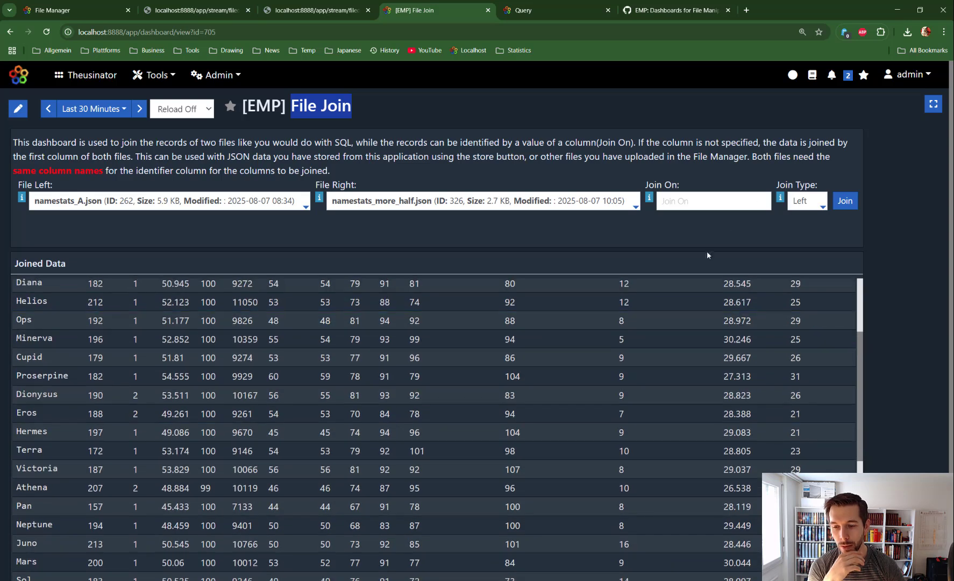
scroll(707, 291, up, 3)
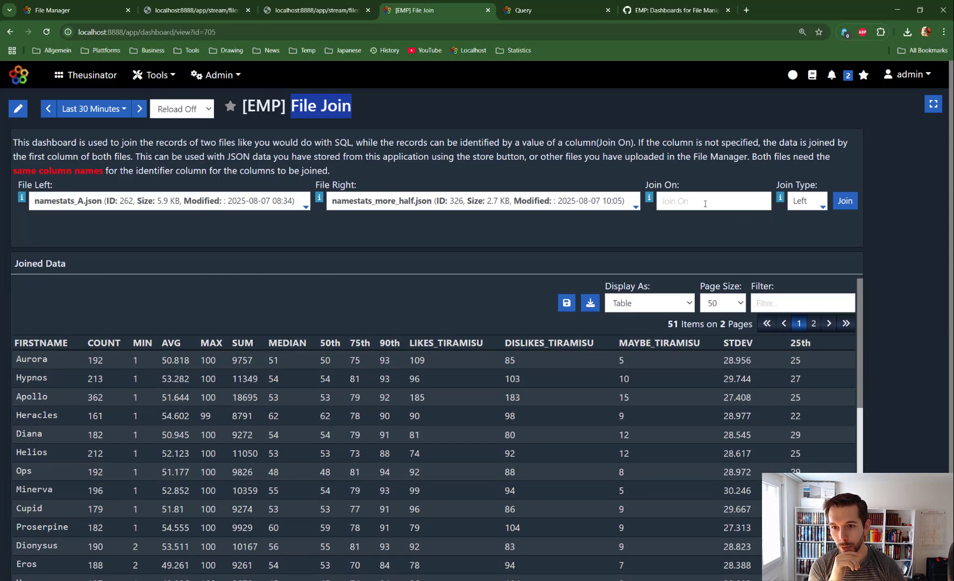
- Set the join type to Right, rerun the join and review the joined records
click(807, 204)
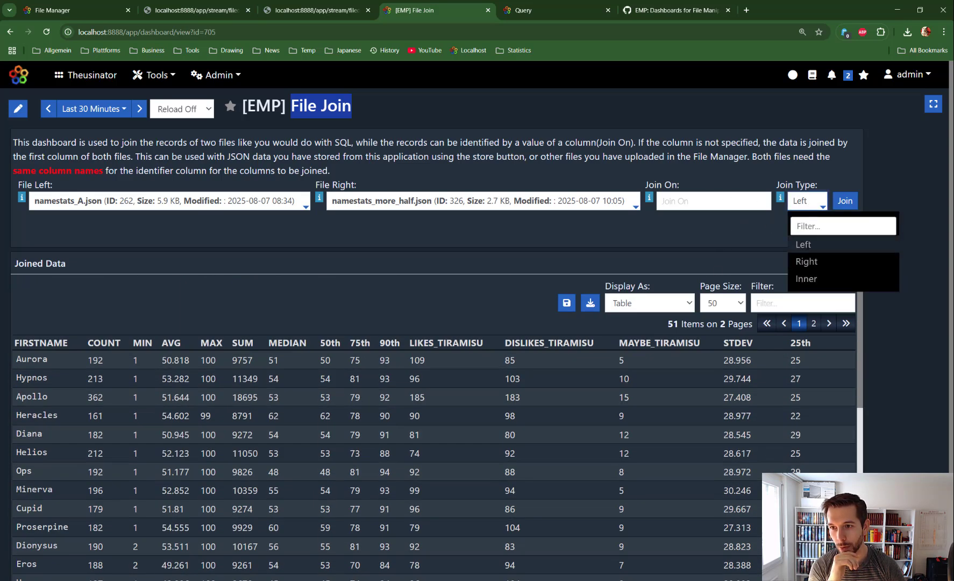
click(806, 262)
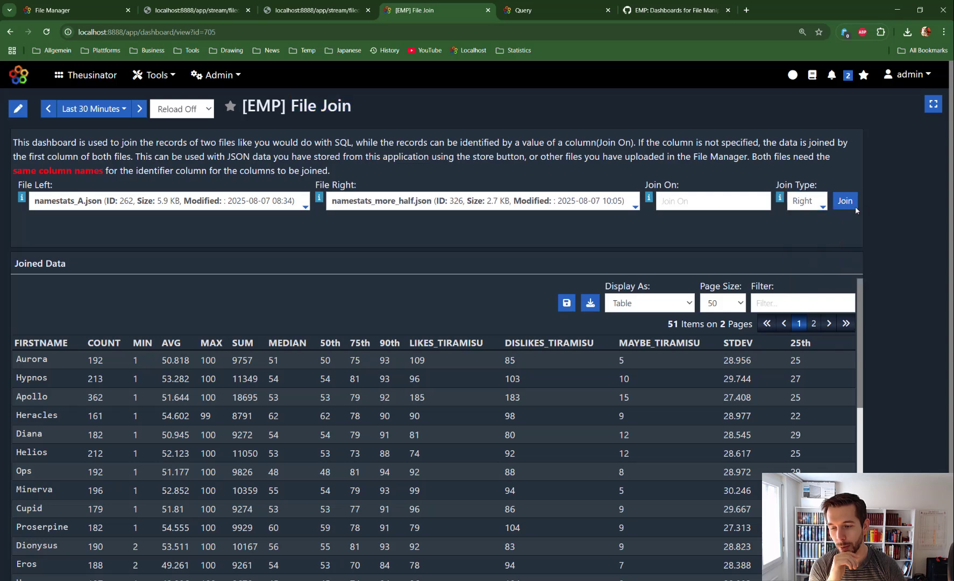
click(845, 201)
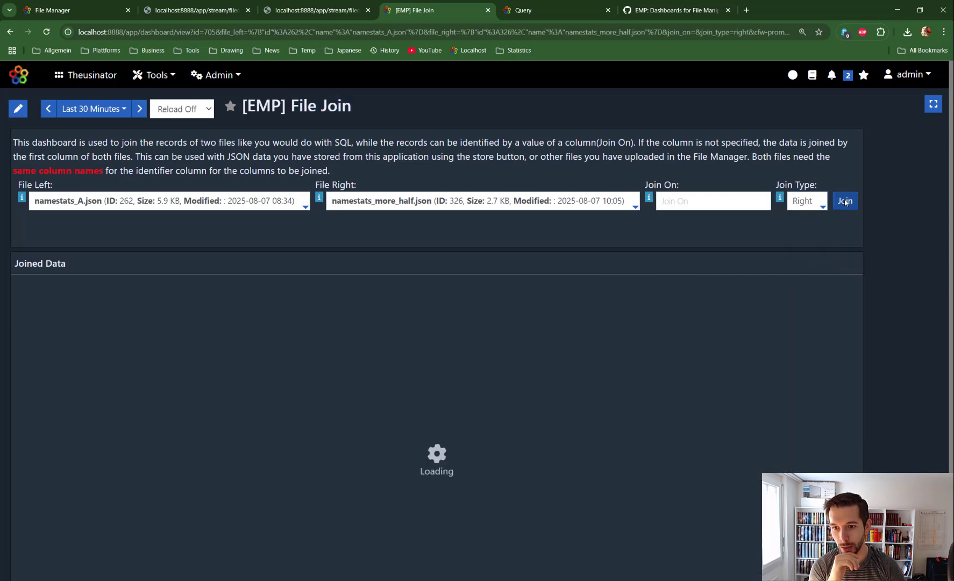
scroll(681, 398, down, 4)
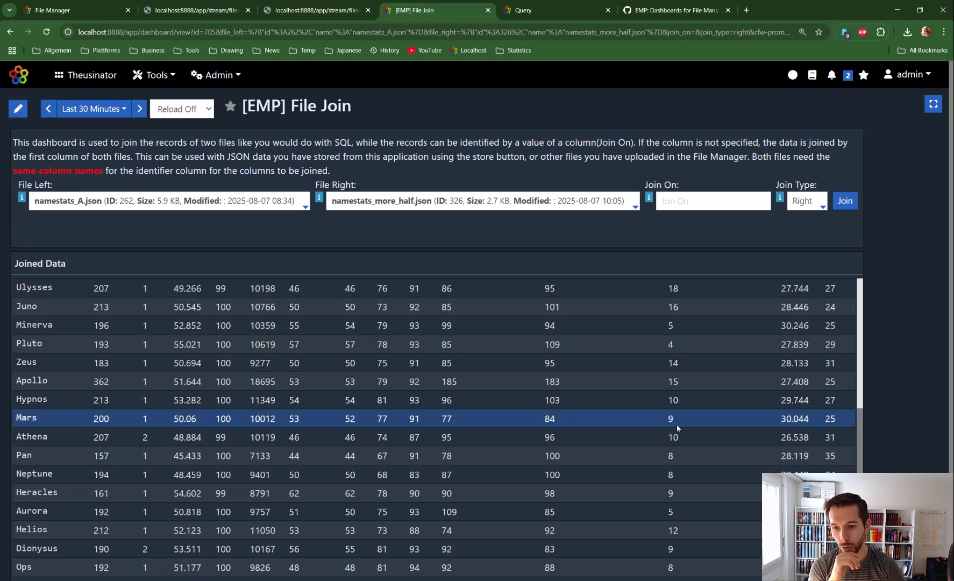
scroll(677, 424, up, 5)
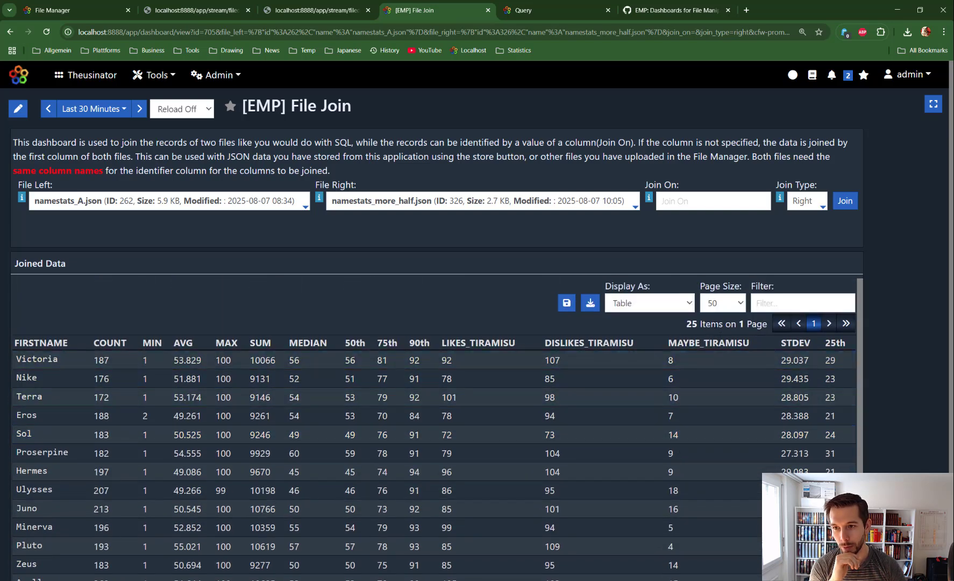
- Set the join type to Inner, rerun the join and review the joined records
click(804, 204)
click(805, 222)
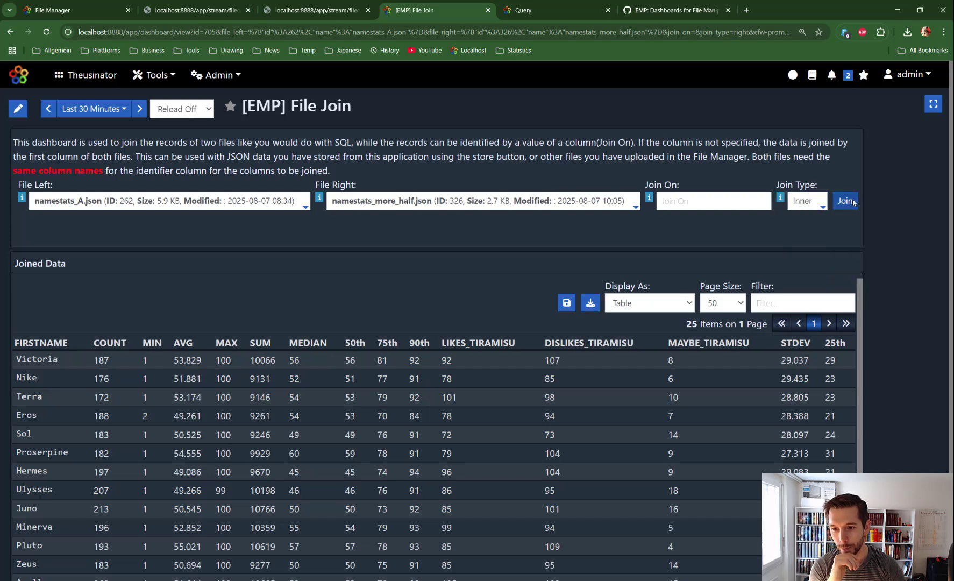
click(846, 201)
scroll(425, 382, down, 6)
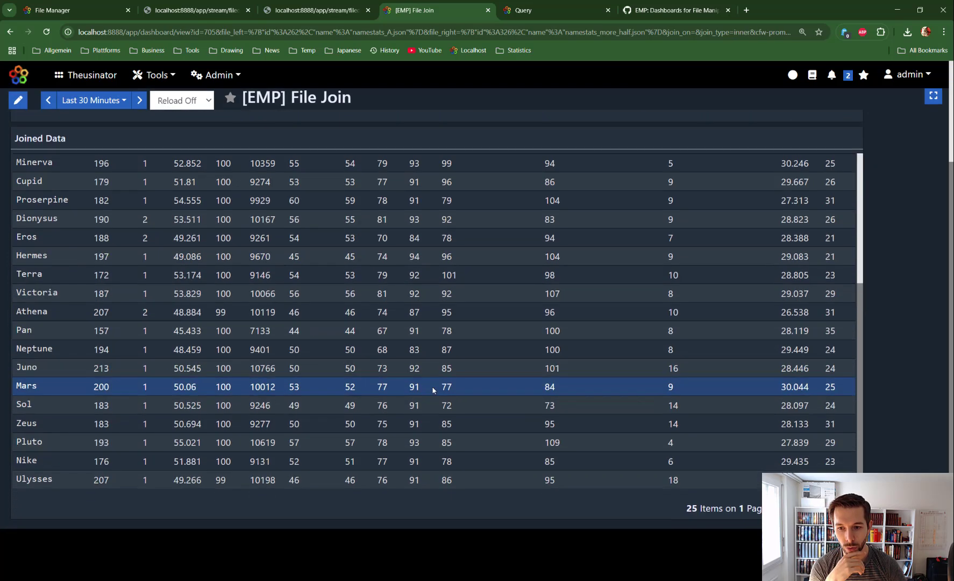
scroll(433, 389, up, 6)
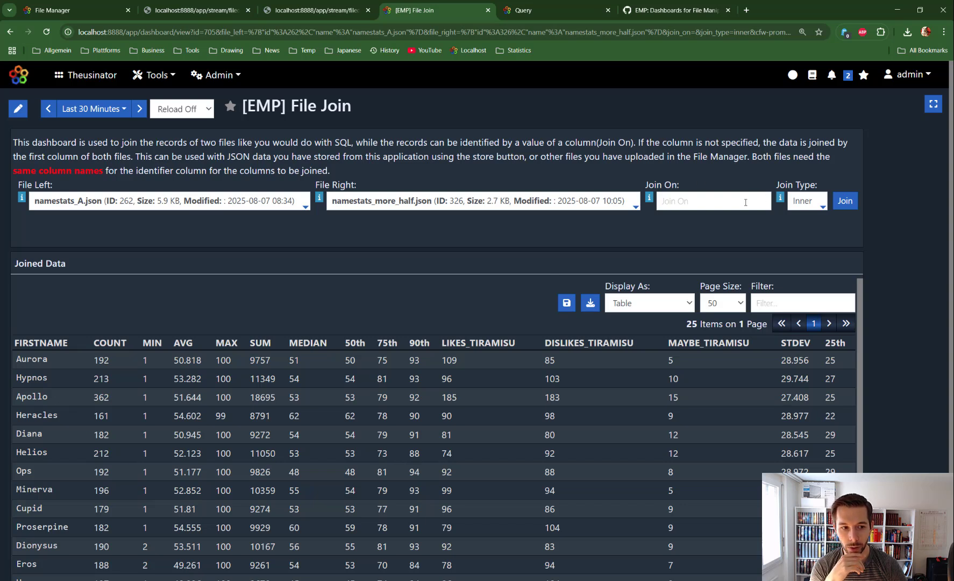
- Copy the FIRSTNAME column name from the joined table as the Join On value and rerun the join
click(702, 202)
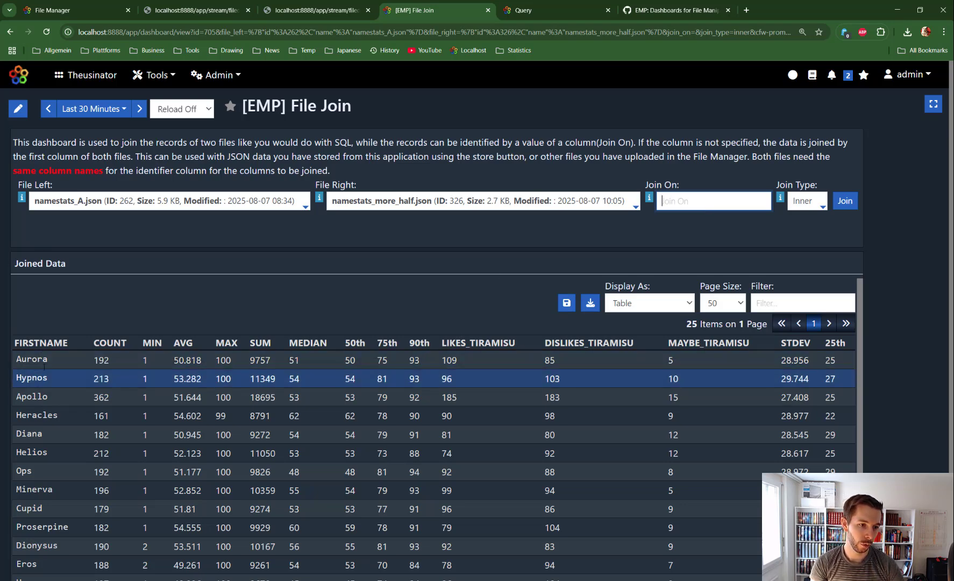
double_click(41, 343)
key(ctrl+c)
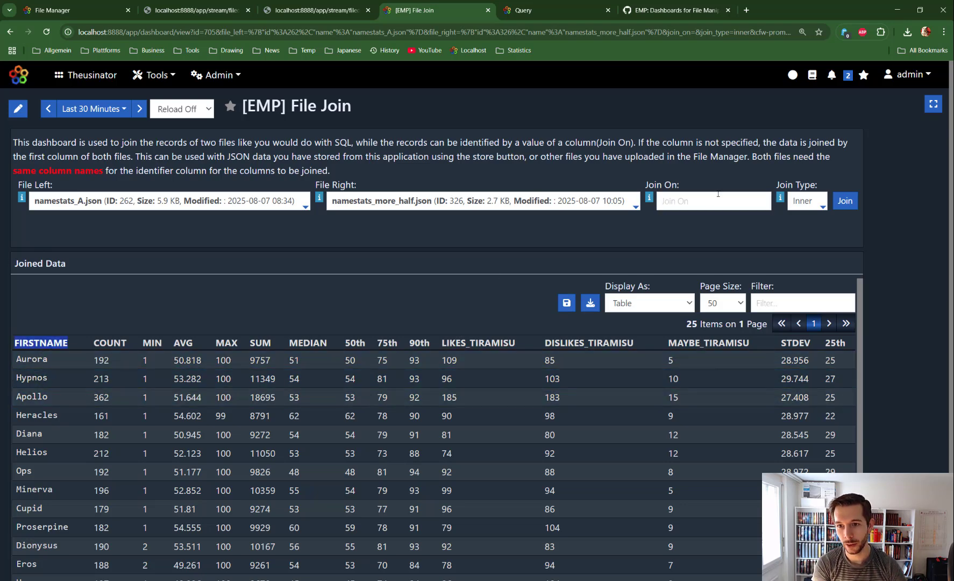
click(682, 204)
key(ctrl+v)
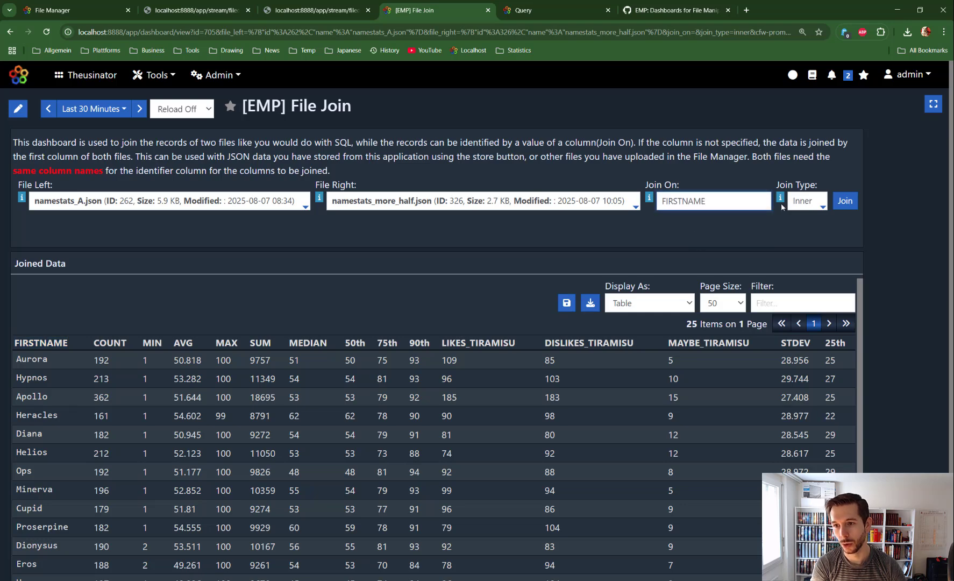
click(847, 200)
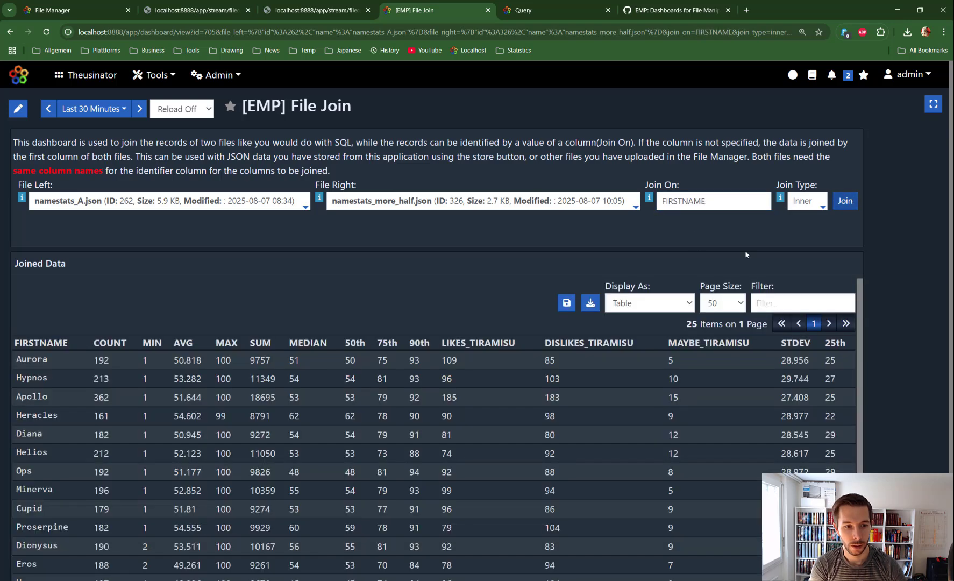
- Highlight the joined table's FIRSTNAME header and the "same column names" requirement in the description, and review the joined records
double_click(68, 345)
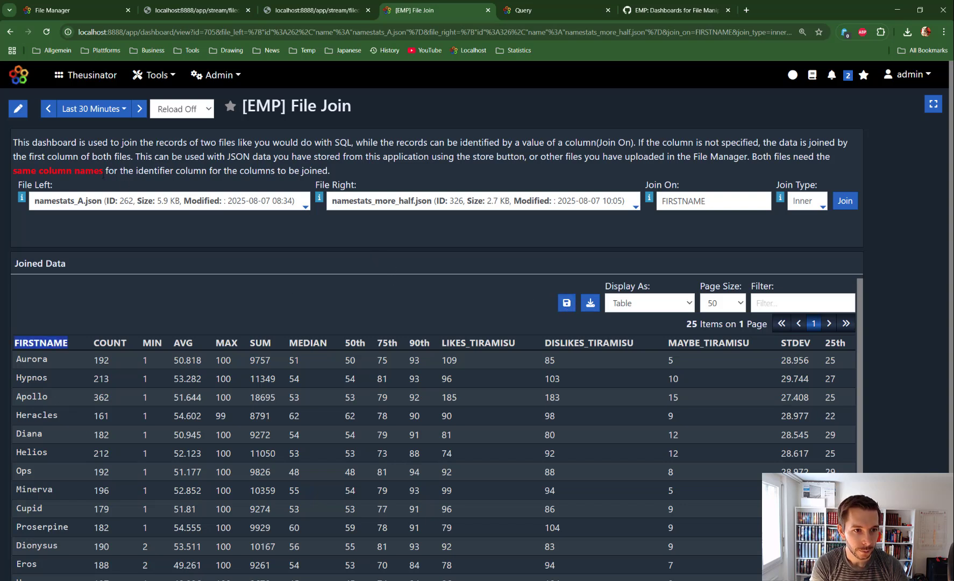
drag(103, 171, 15, 172)
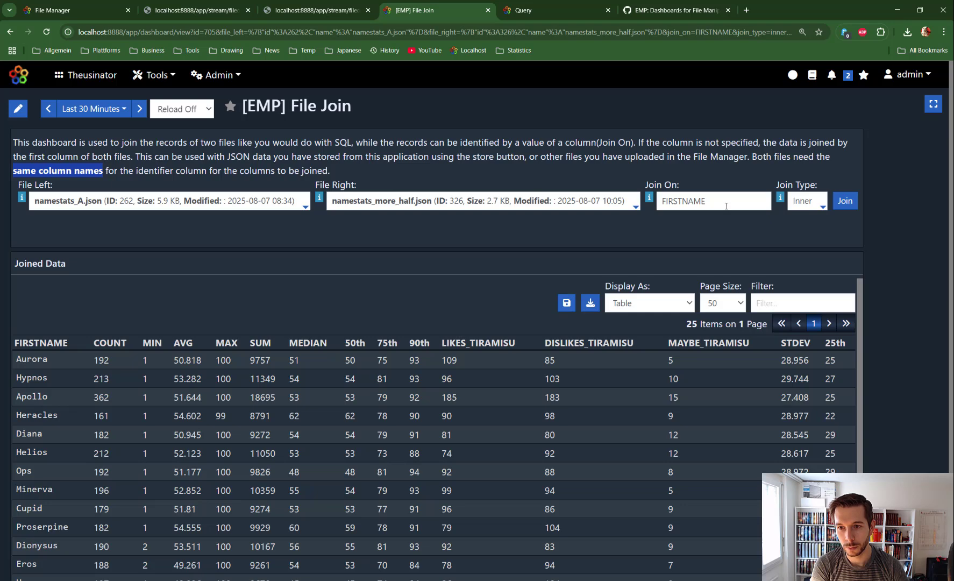
scroll(320, 277, down, 1)
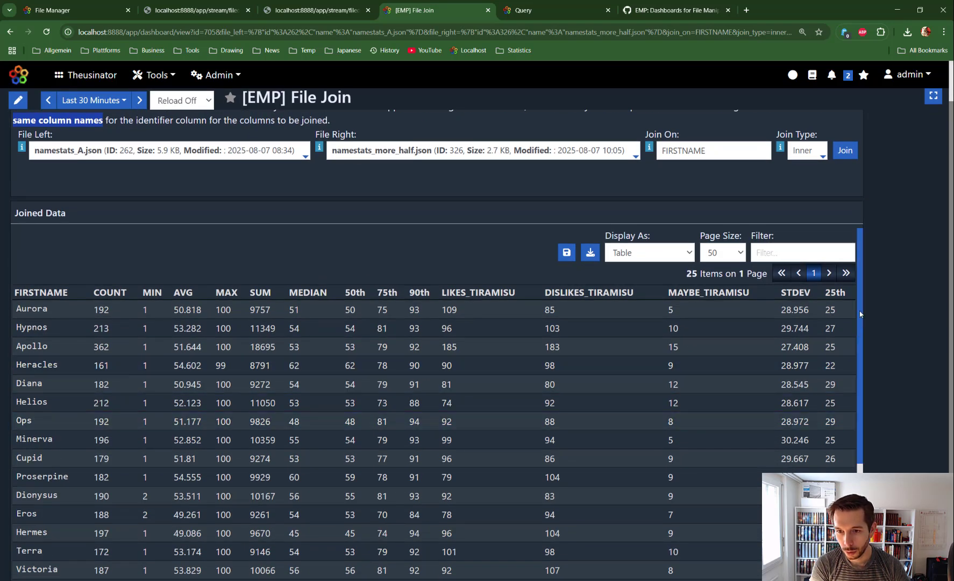
scroll(261, 234, up, 1)
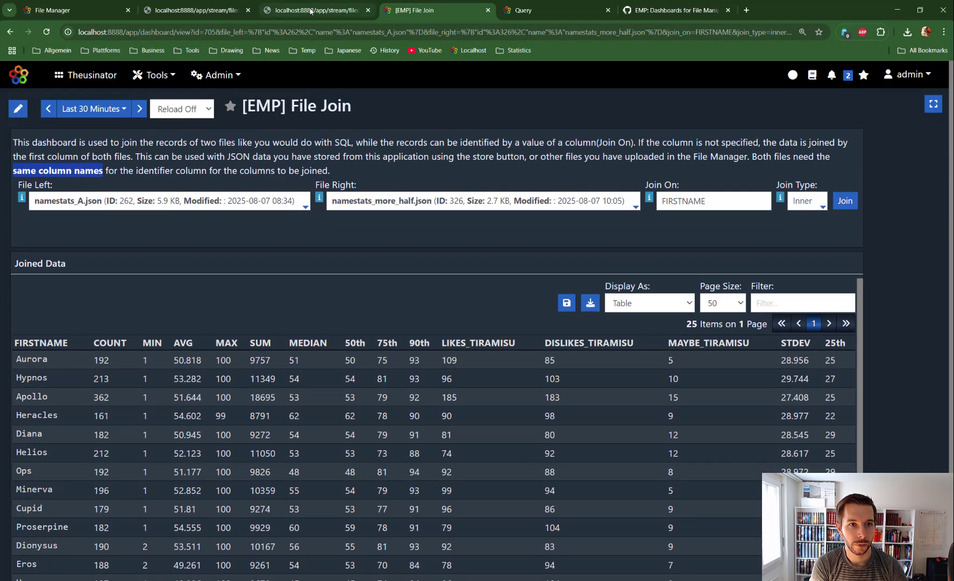
- Open the [EMP] File Merge dashboard from the dashboard list and review the merged data of namestats_A.json and namestats_B.json
click(157, 75)
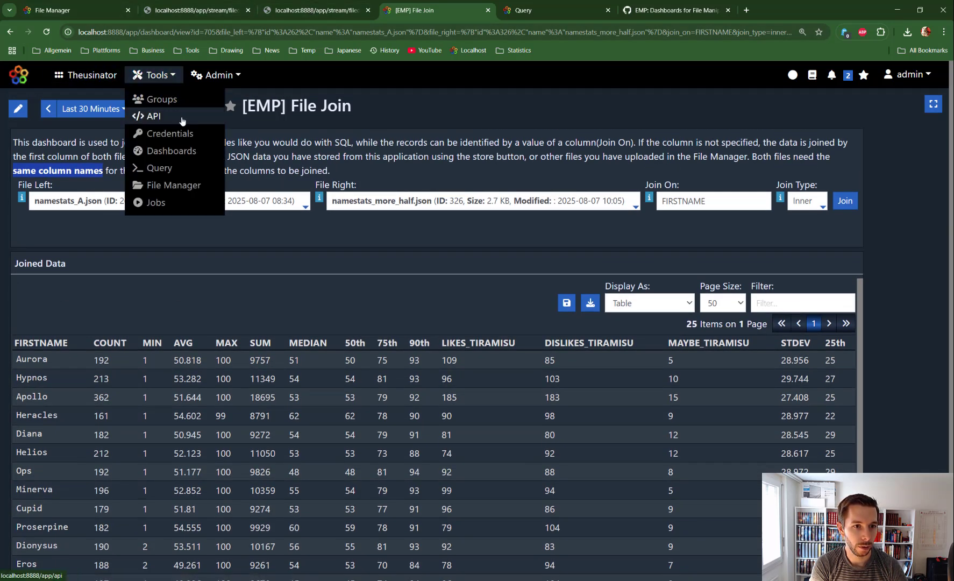
click(171, 150)
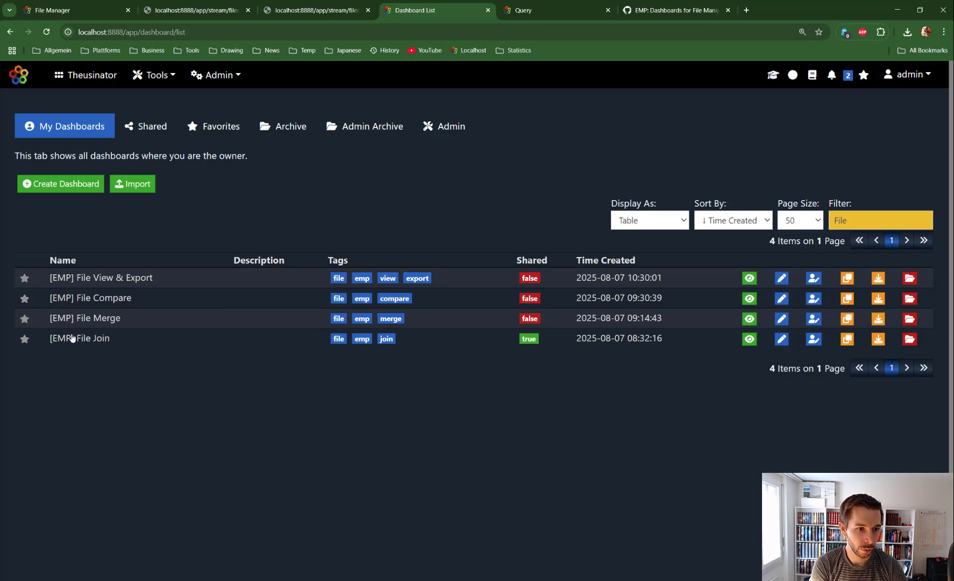
click(89, 318)
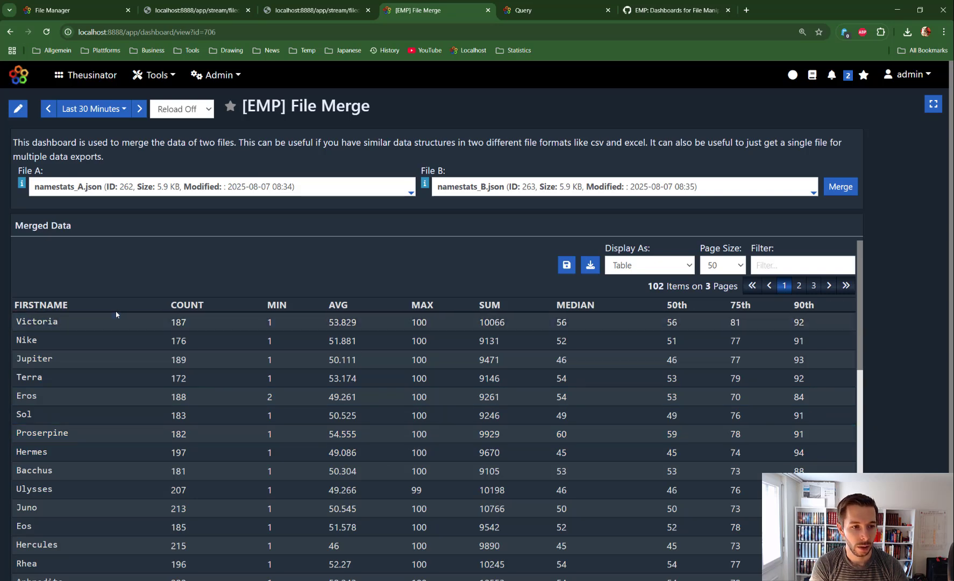
scroll(50, 276, down, 3)
scroll(50, 276, up, 3)
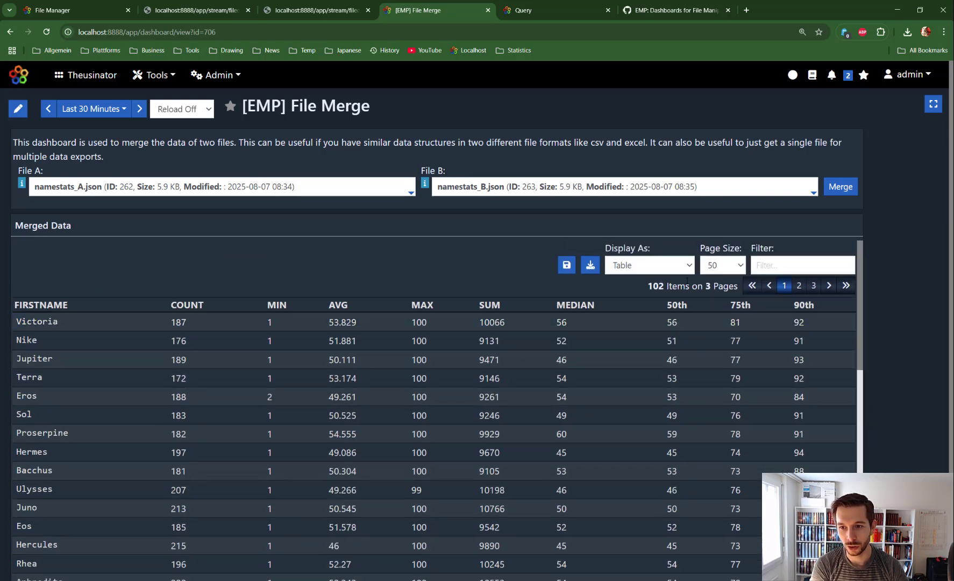
- Filter the merged data by the FIRSTNAME value copied from the first record and compare the matching rows
double_click(37, 321)
key(ctrl+c)
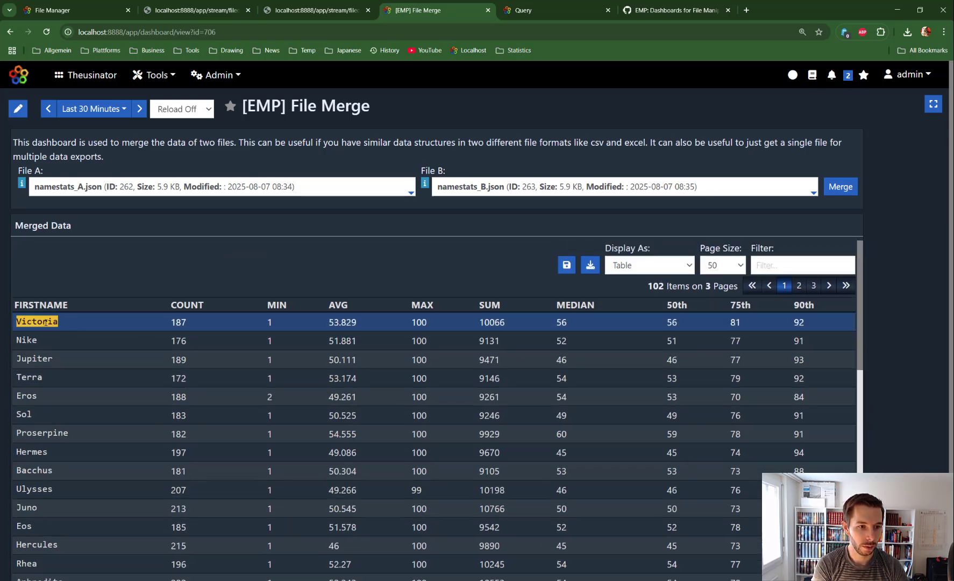
click(807, 265)
key(ctrl+v)
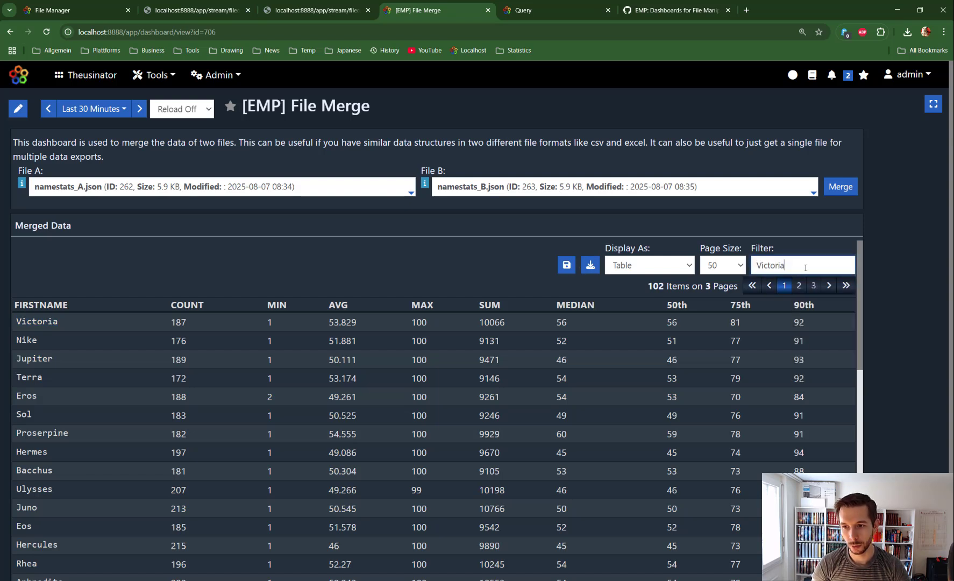
key(Return)
click(289, 322)
click(111, 336)
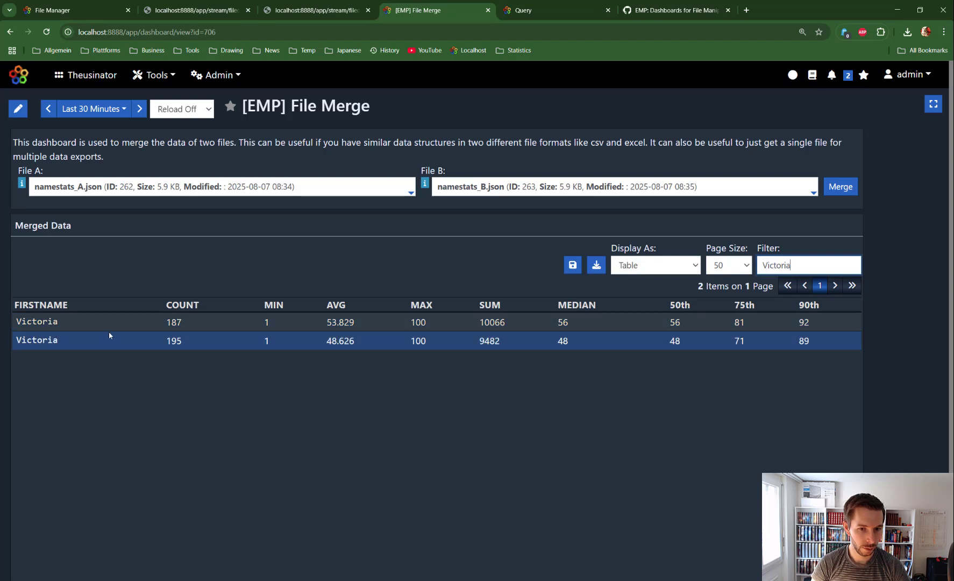